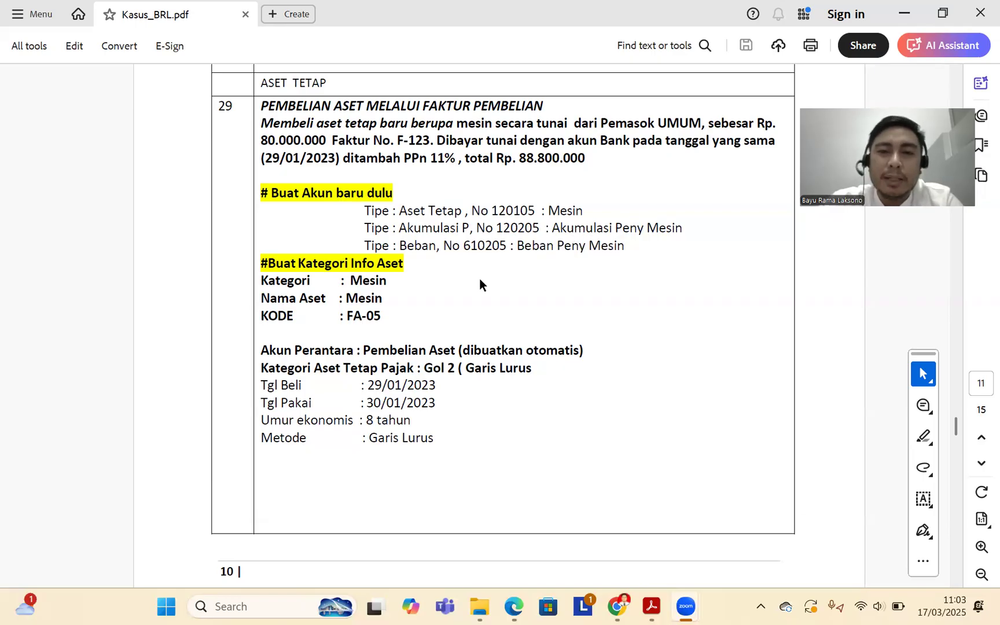
# Step: Switch to Accurate Online, close the open account and purchase invoice pages, and open a new Akun Perkiraan form
pyautogui.click(618, 606)
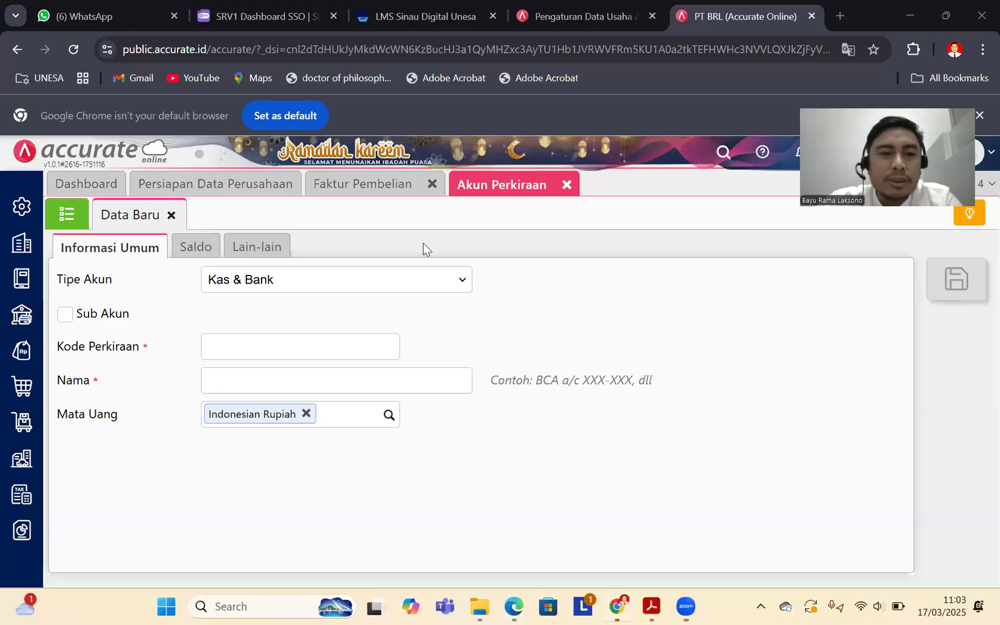
pyautogui.click(567, 185)
pyautogui.click(436, 184)
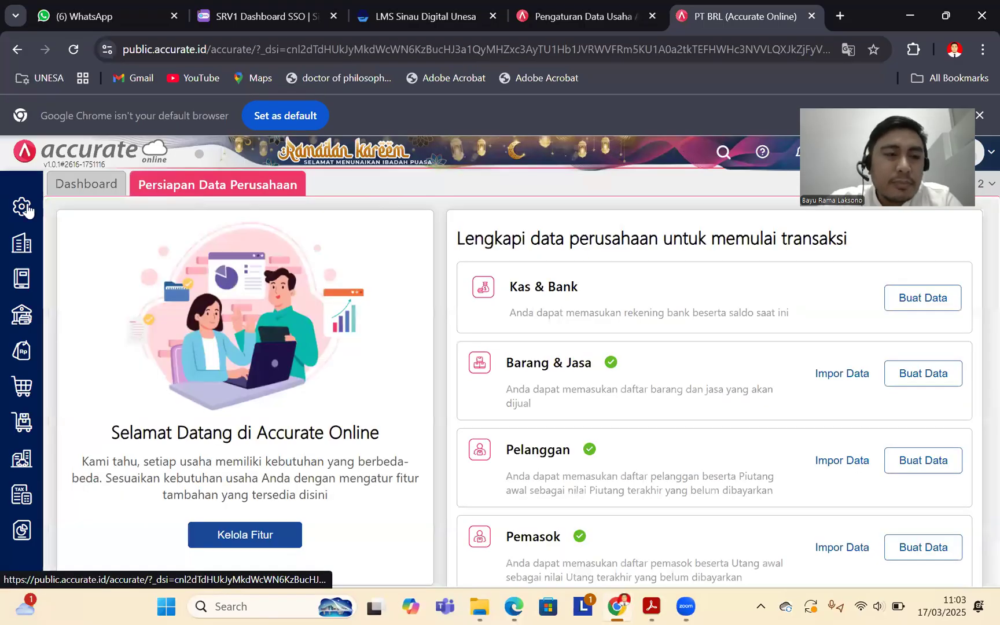
pyautogui.click(20, 283)
pyautogui.click(99, 322)
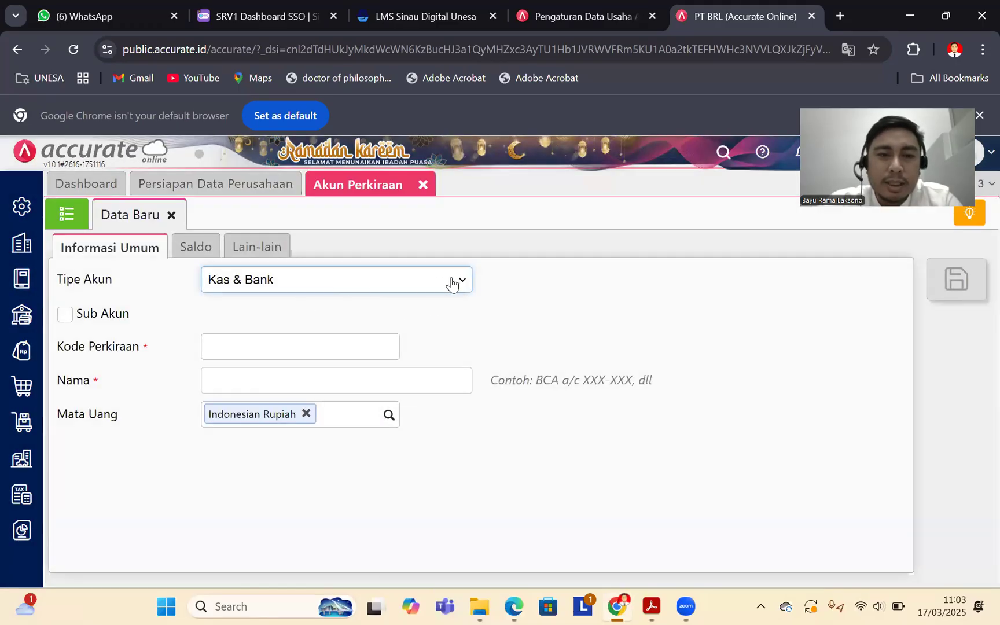
# Step: Set the new account's type to Aset Tetap and its code to 120105, copied from Kasus_BRL.pdf
pyautogui.click(452, 285)
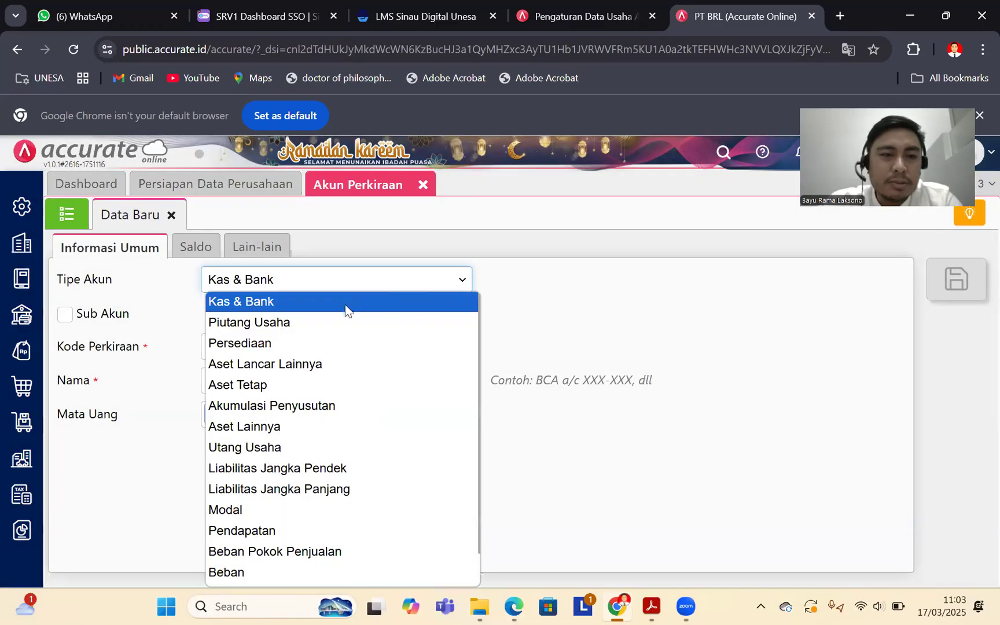
pyautogui.click(223, 385)
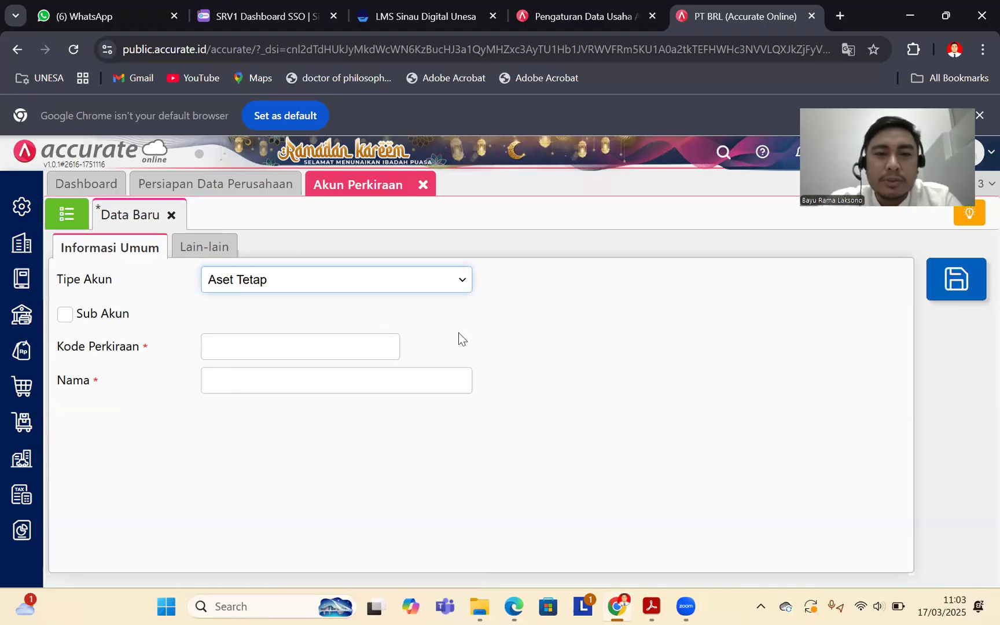
pyautogui.click(250, 348)
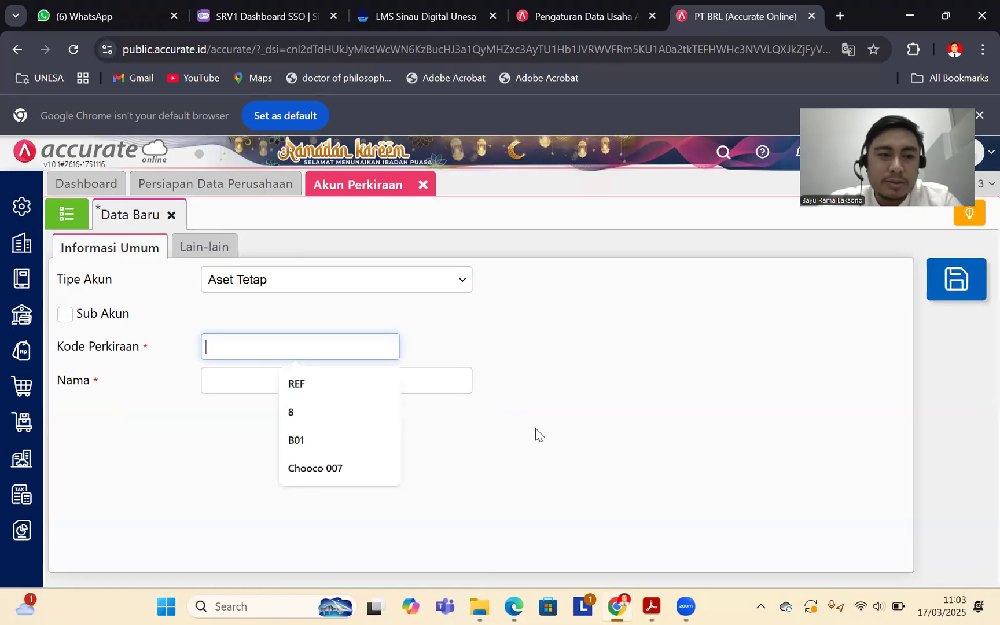
pyautogui.click(652, 606)
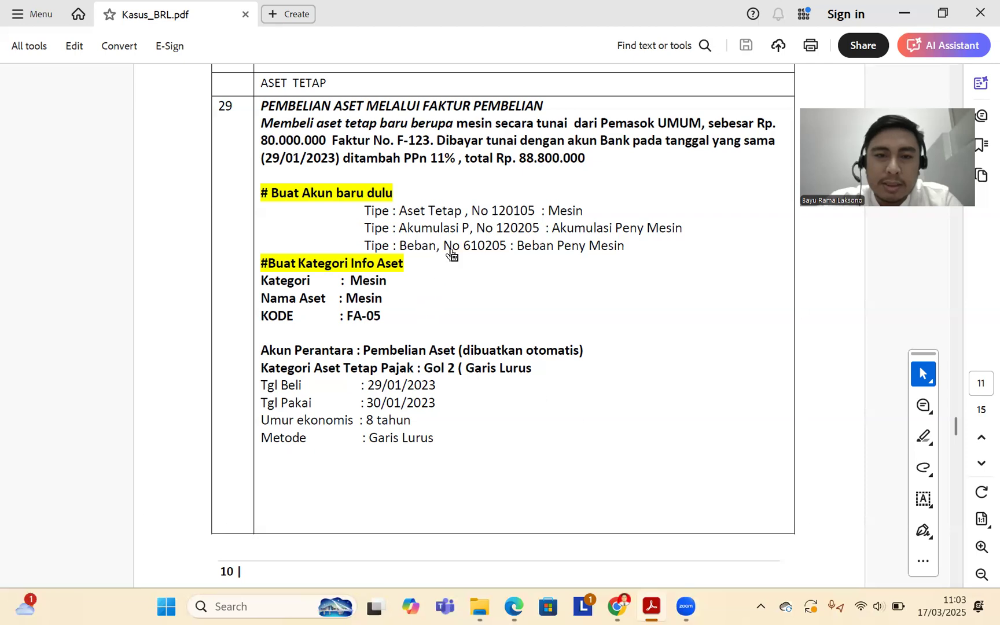
pyautogui.moveTo(491, 212); pyautogui.dragTo(539, 216)
pyautogui.hotkey('ctrl', 'c')
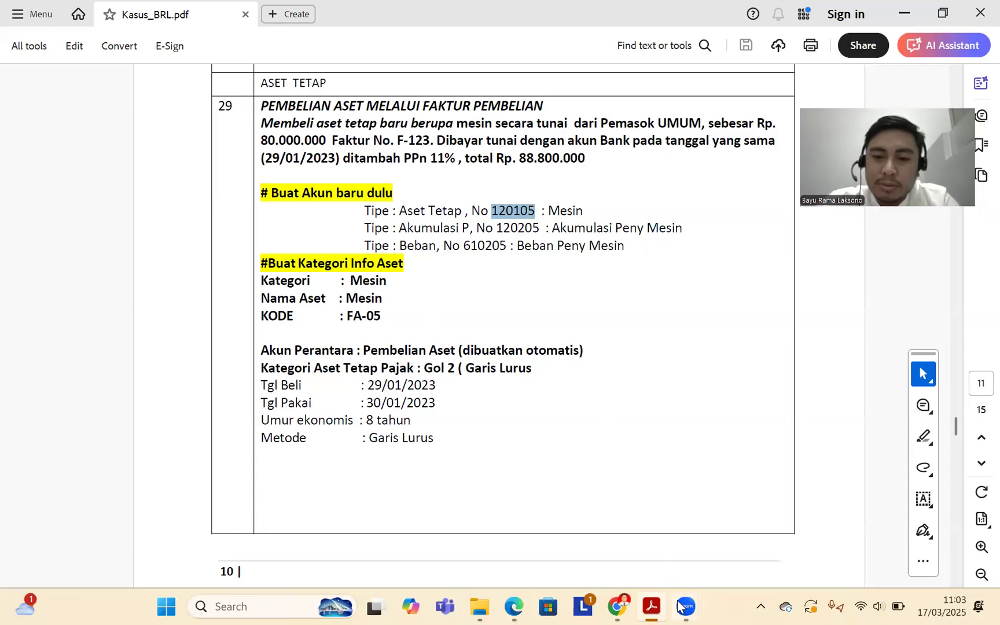
pyautogui.moveTo(652, 606)
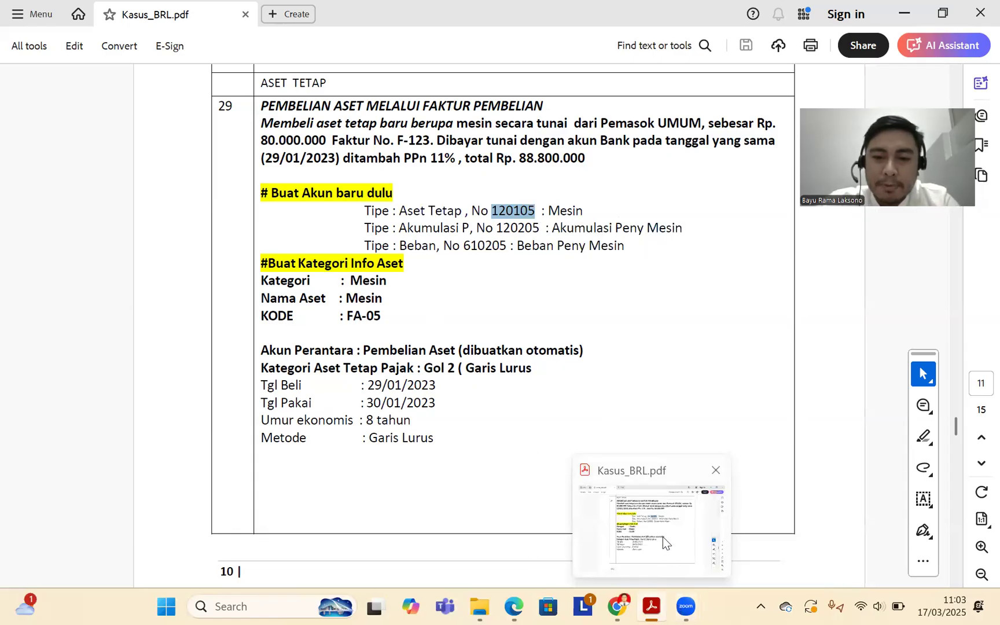
pyautogui.click(617, 607)
pyautogui.click(227, 346)
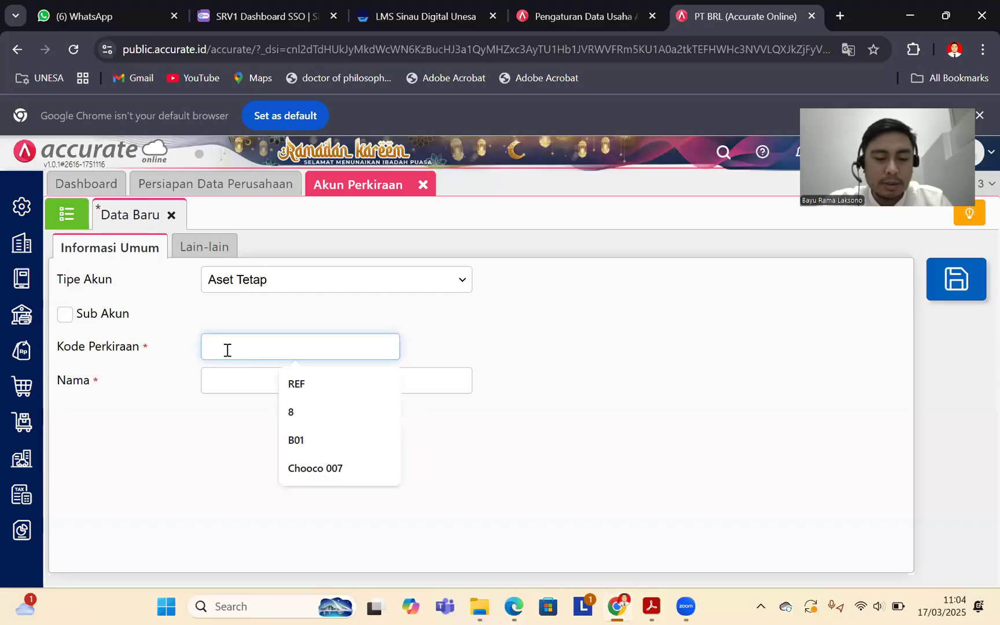
pyautogui.hotkey('ctrl', 'v')
# Step: Name the fixed asset account Mesin, check it against the case PDF, and save it
pyautogui.click(286, 377)
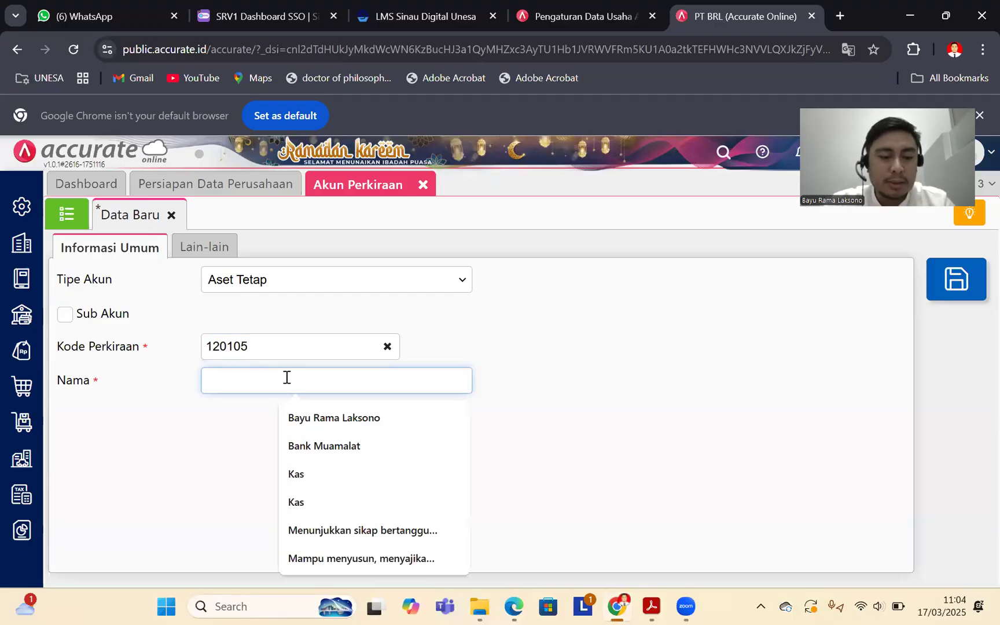
pyautogui.write('Mesin')
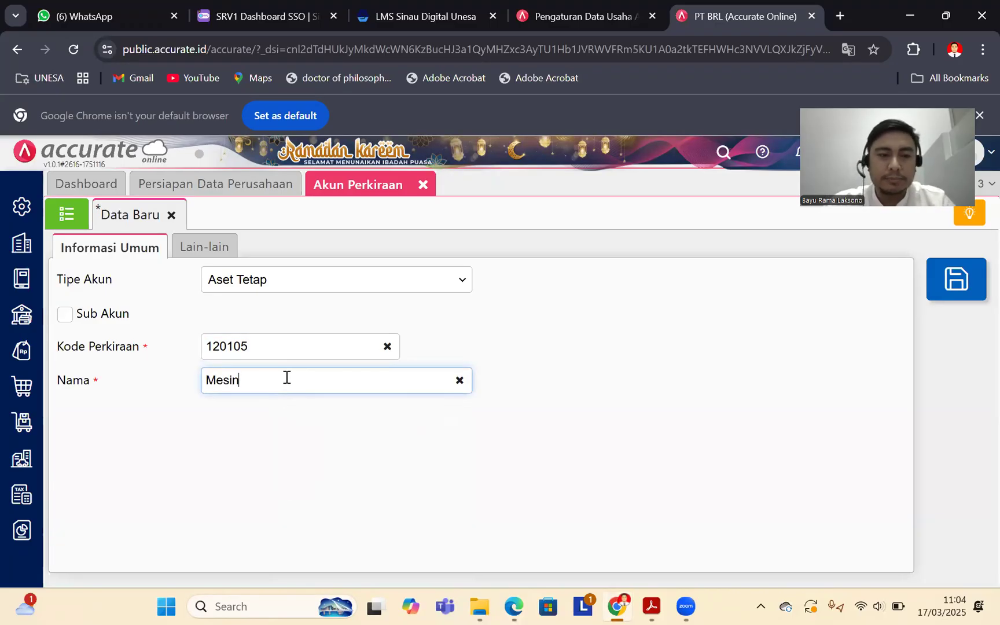
pyautogui.click(651, 606)
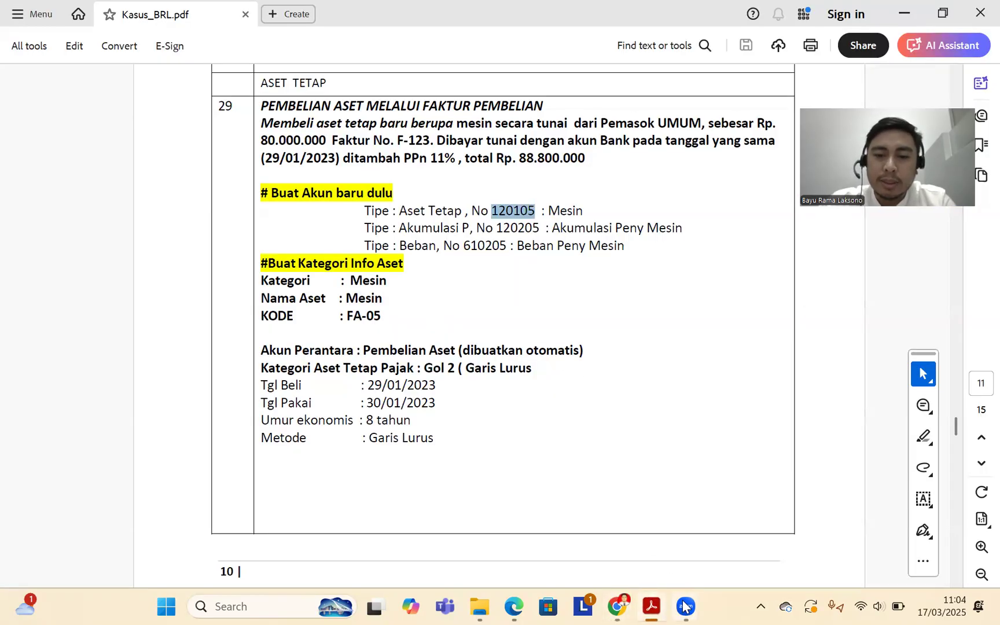
pyautogui.click(627, 607)
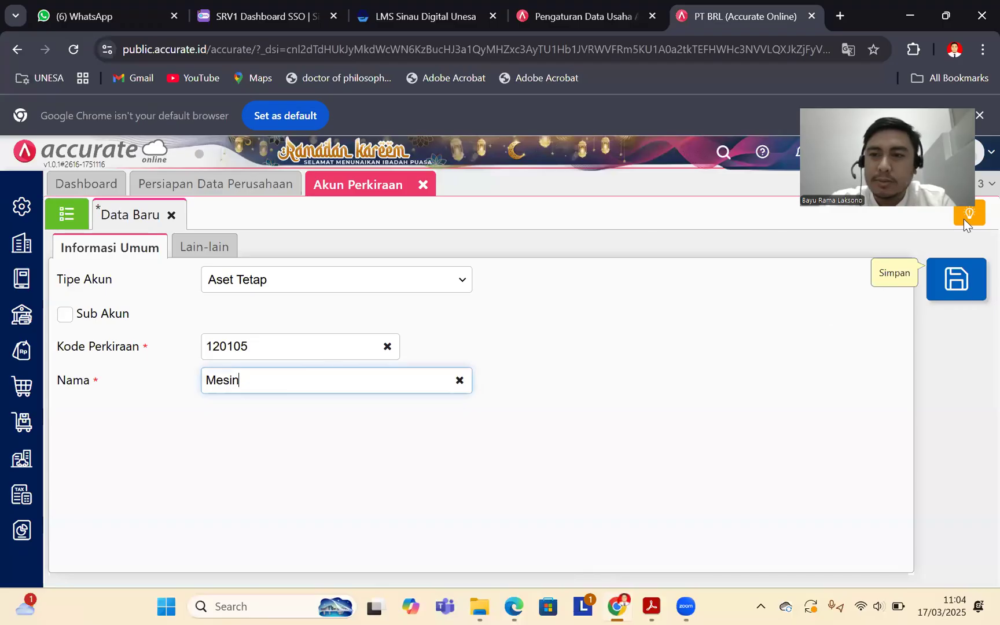
pyautogui.moveTo(902, 83); pyautogui.dragTo(910, 25)
pyautogui.click(956, 279)
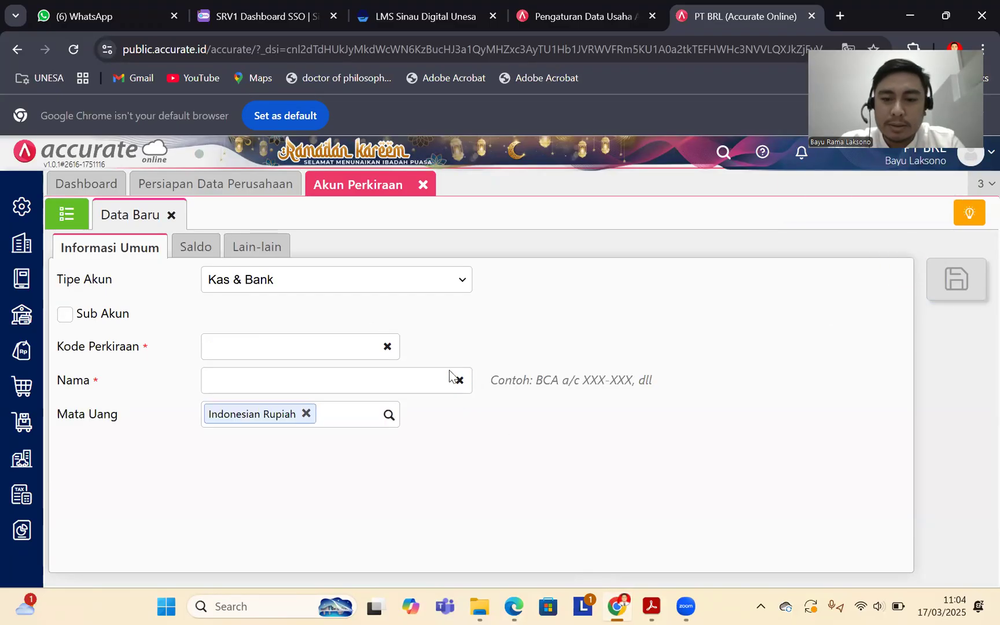
# Step: Set the next account's type to Akumulasi Penyusutan and its code to 120205, copied from the case PDF
pyautogui.click(651, 606)
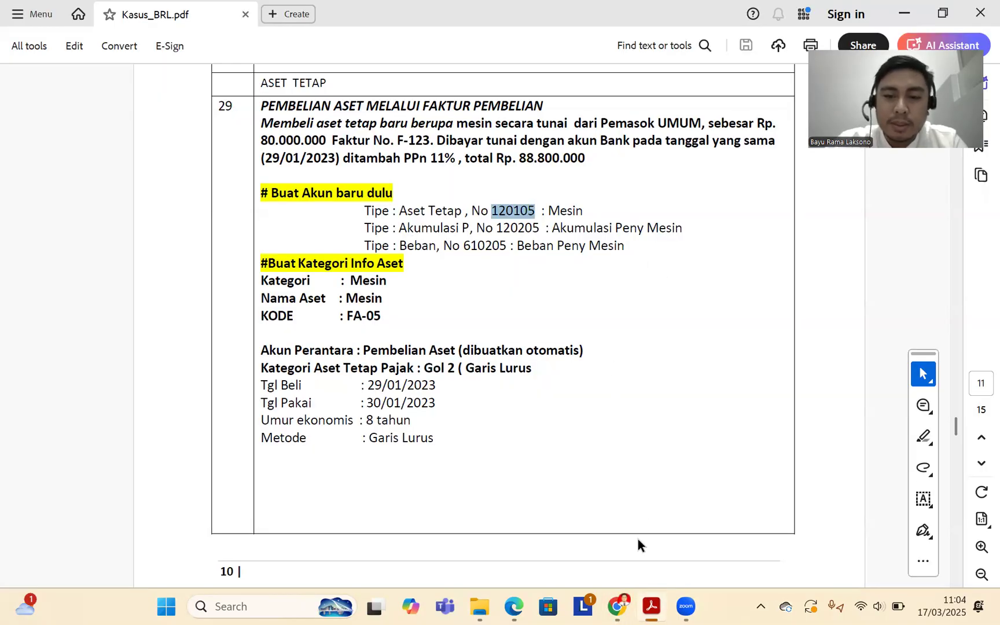
pyautogui.click(618, 607)
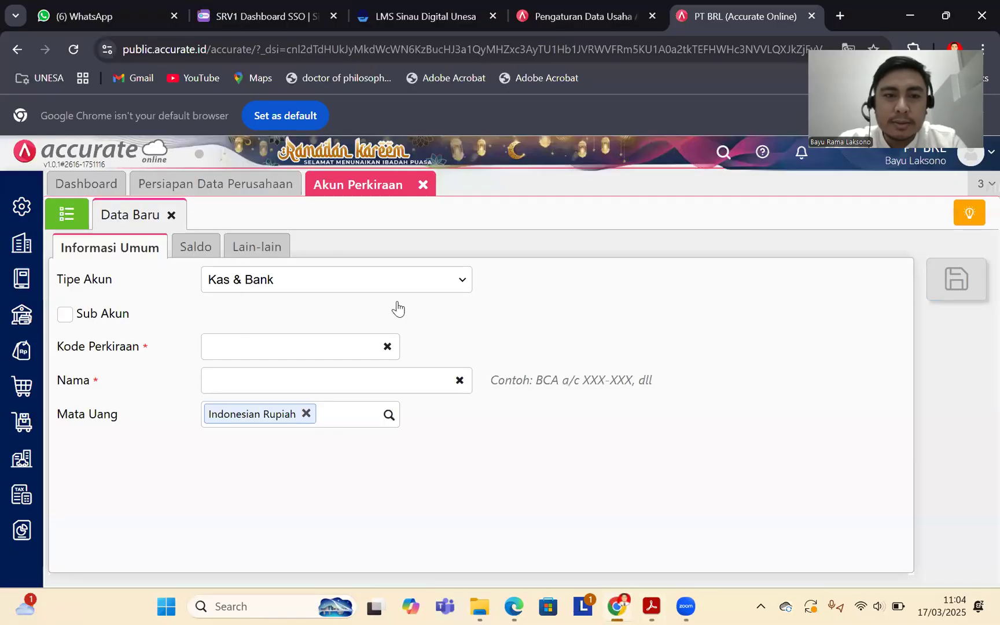
pyautogui.click(427, 290)
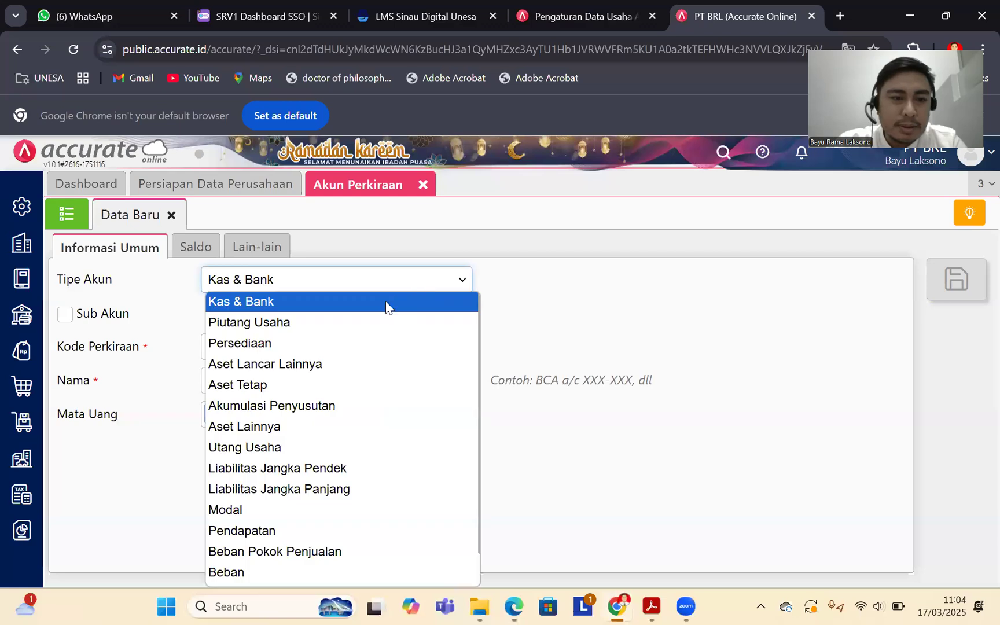
pyautogui.click(297, 406)
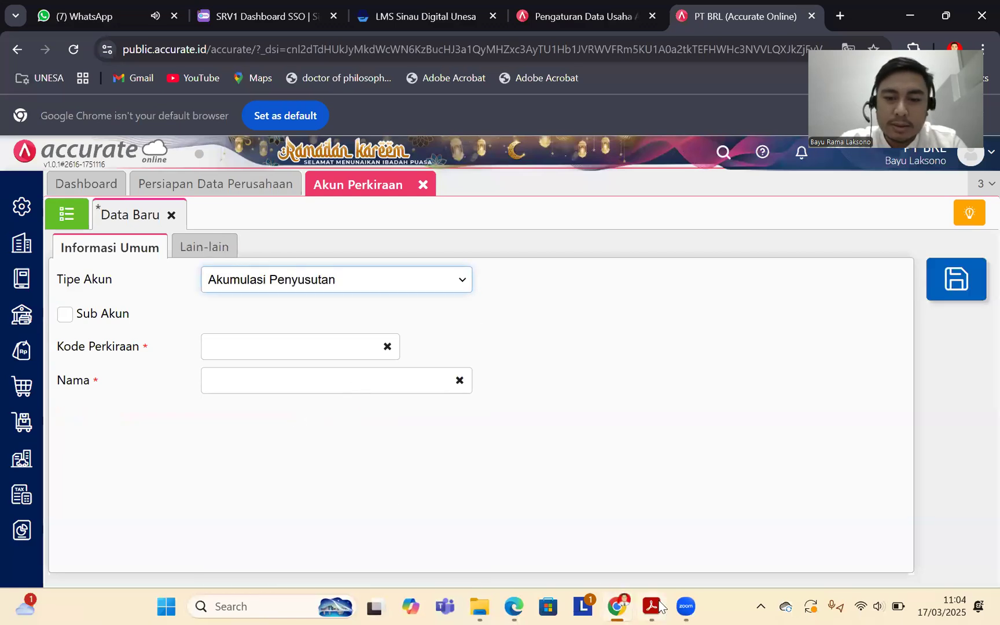
pyautogui.click(652, 606)
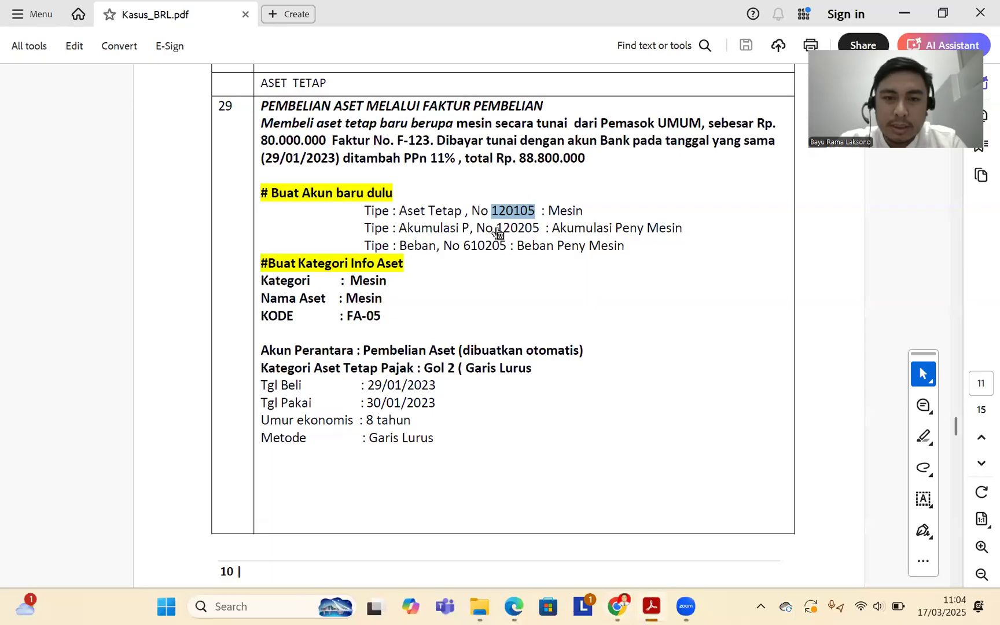
pyautogui.moveTo(497, 230); pyautogui.dragTo(539, 229)
pyautogui.hotkey('ctrl', 'c')
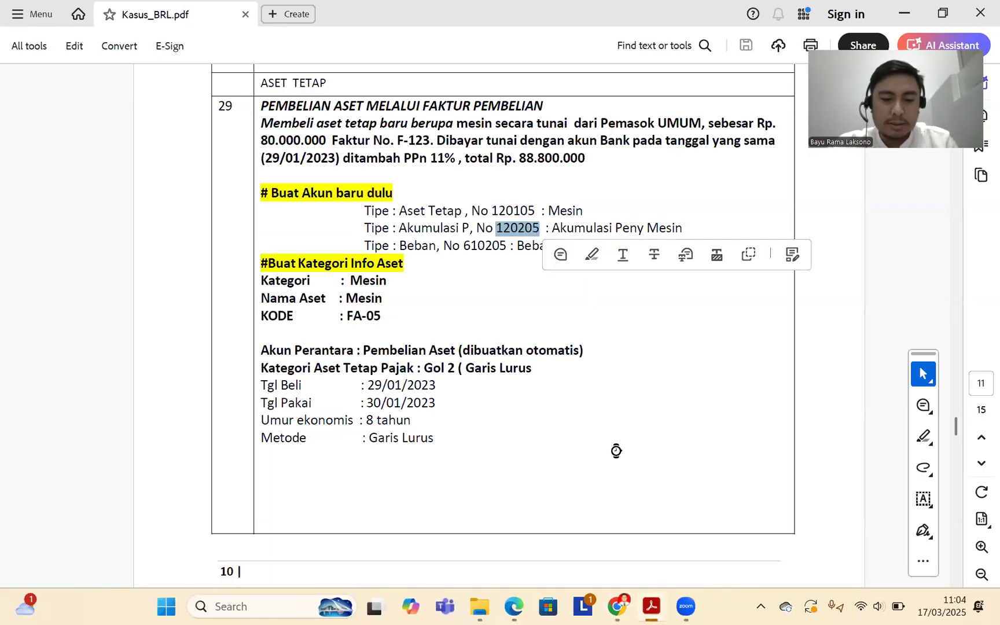
pyautogui.click(617, 606)
pyautogui.click(327, 354)
pyautogui.hotkey('ctrl', 'v')
# Step: Name the accumulated depreciation account Akumulasi Peny Mesin and save it
pyautogui.click(305, 391)
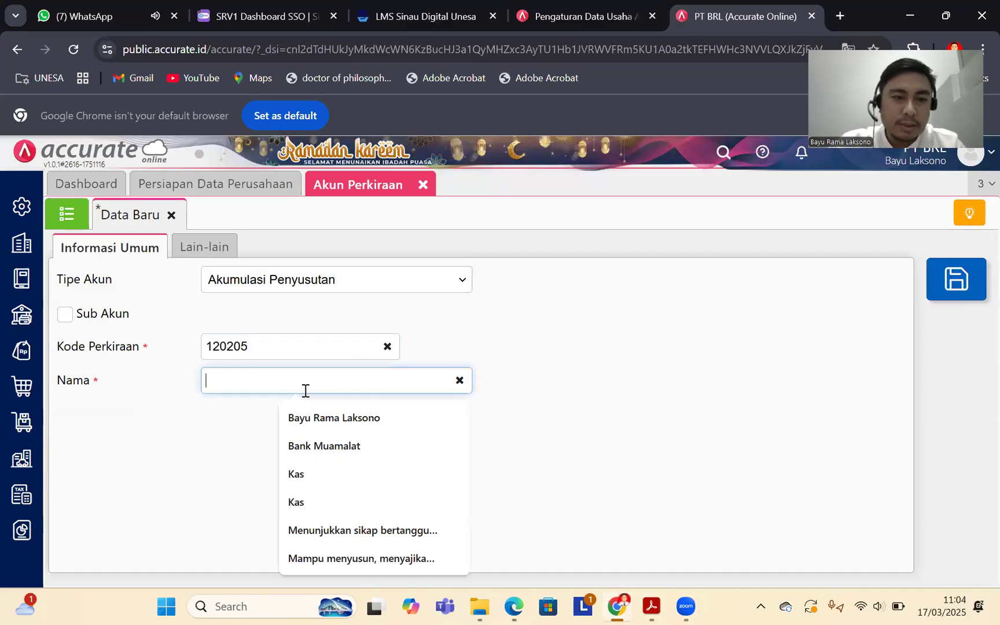
pyautogui.write('Akumulasi')
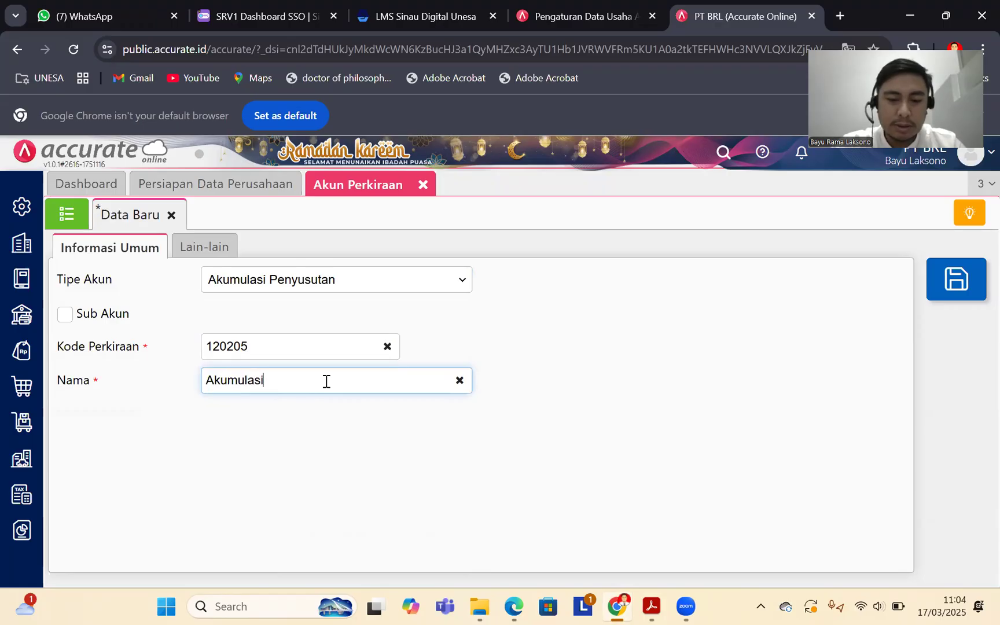
pyautogui.write(' Peny Mesin')
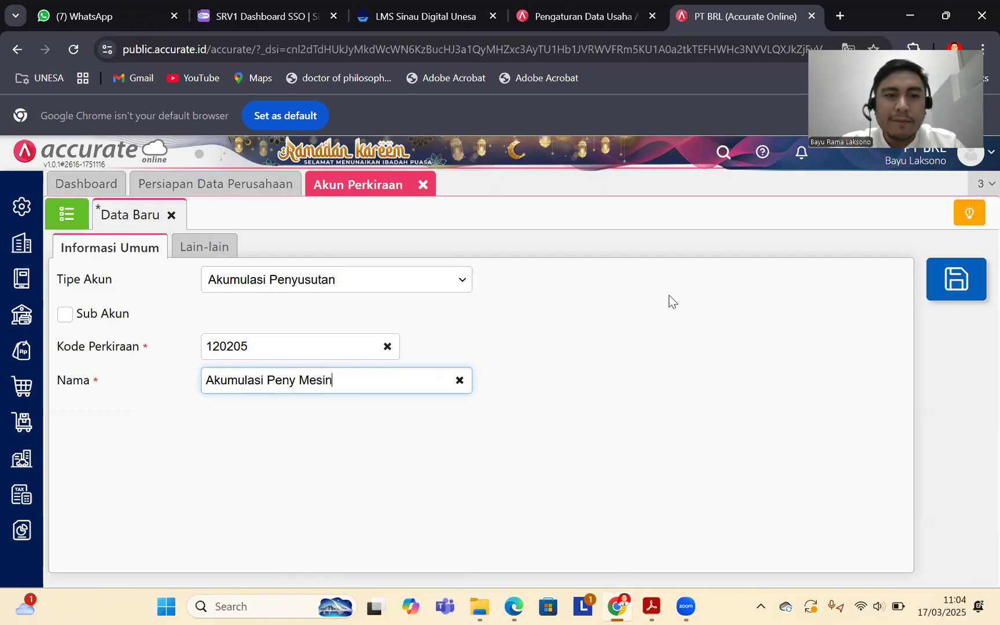
pyautogui.click(955, 280)
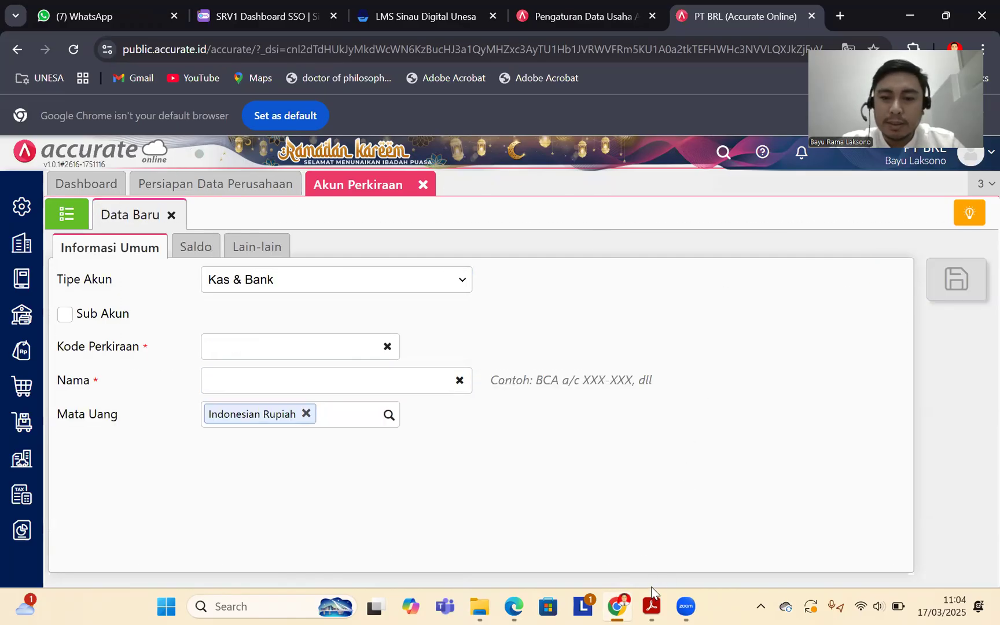
# Step: Set the third account's type to Beban and its code to 610205, copied from the case PDF
pyautogui.click(652, 604)
pyautogui.moveTo(464, 246)
pyautogui.mouseDown()
pyautogui.moveTo(509, 250)
pyautogui.moveTo(504, 268)
pyautogui.mouseUp()
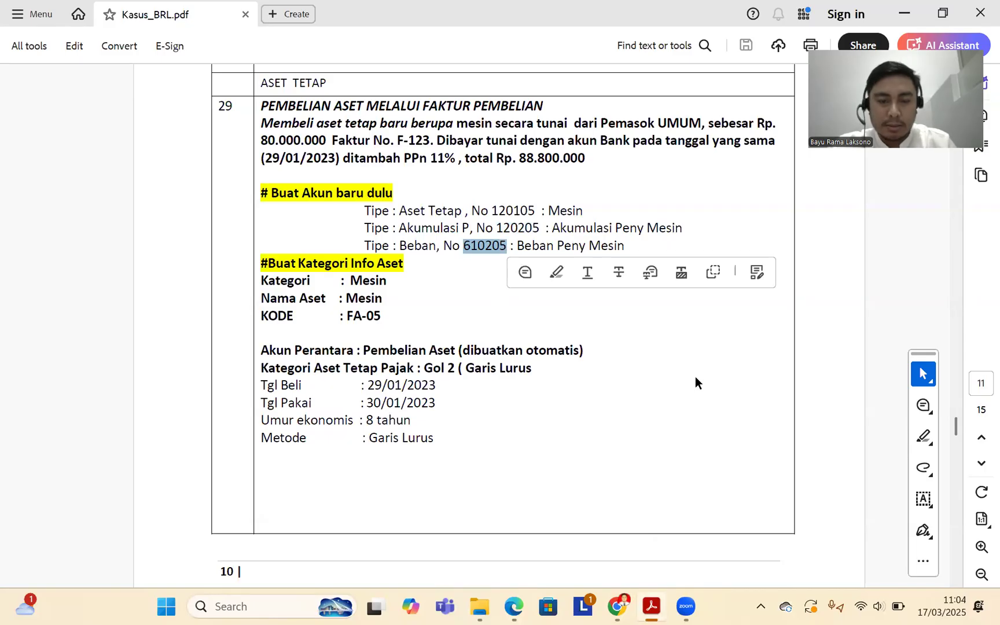
pyautogui.hotkey('ctrl', 'c')
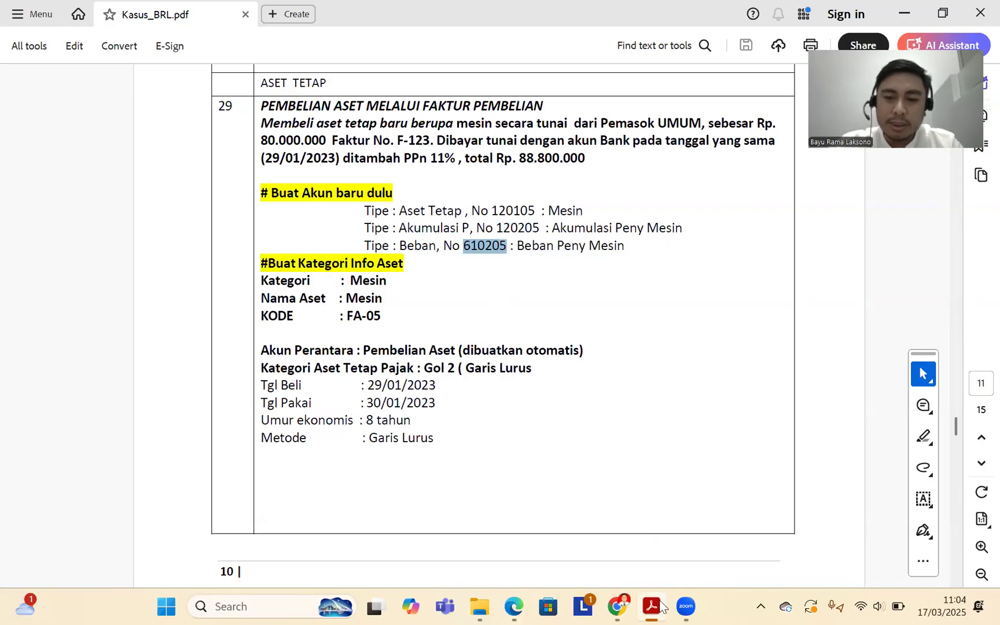
pyautogui.click(614, 606)
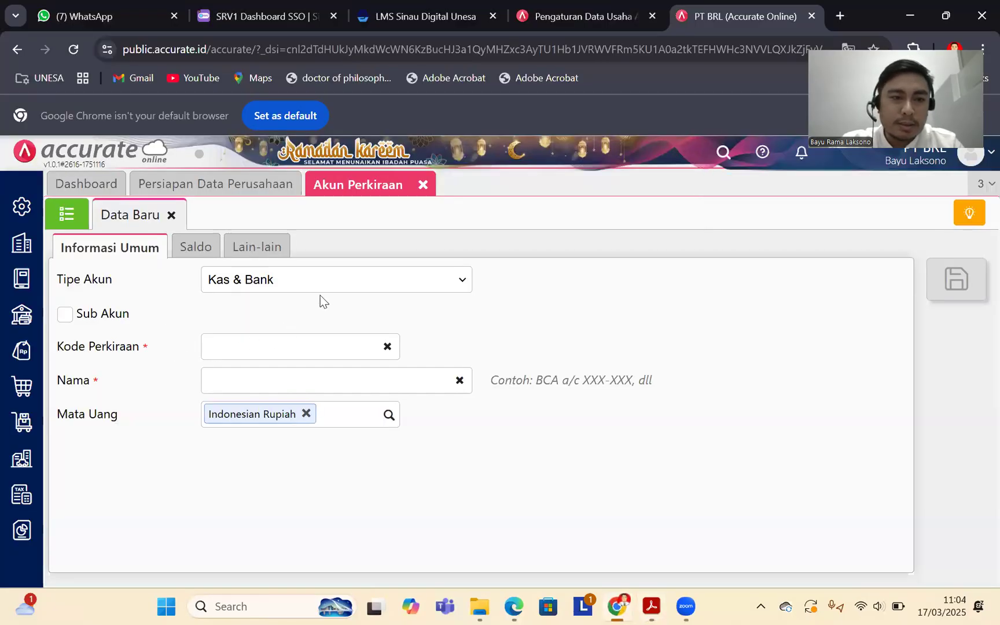
pyautogui.click(380, 284)
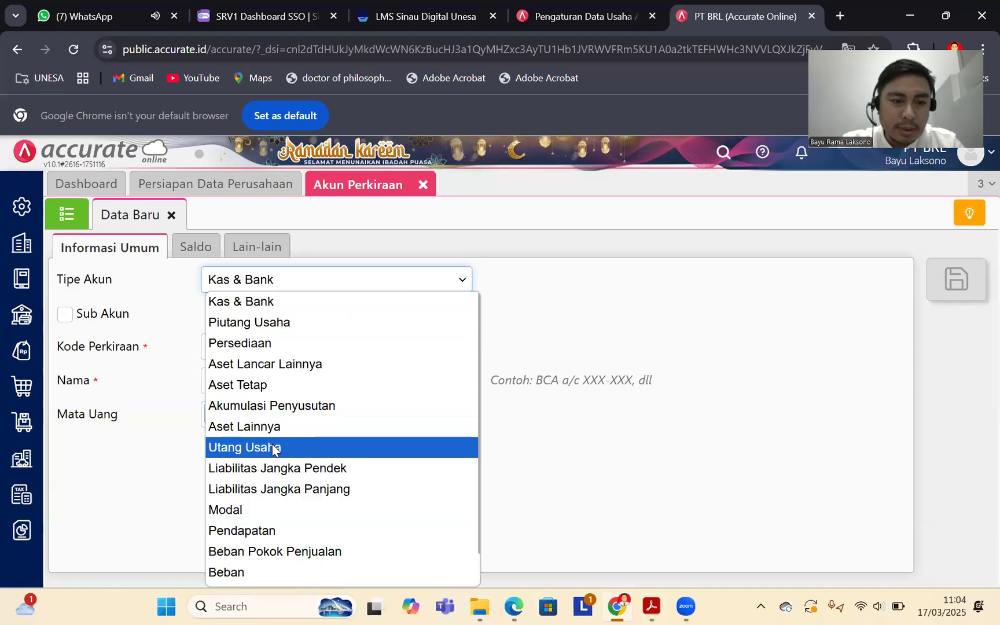
pyautogui.scroll(-1, 292, 508)
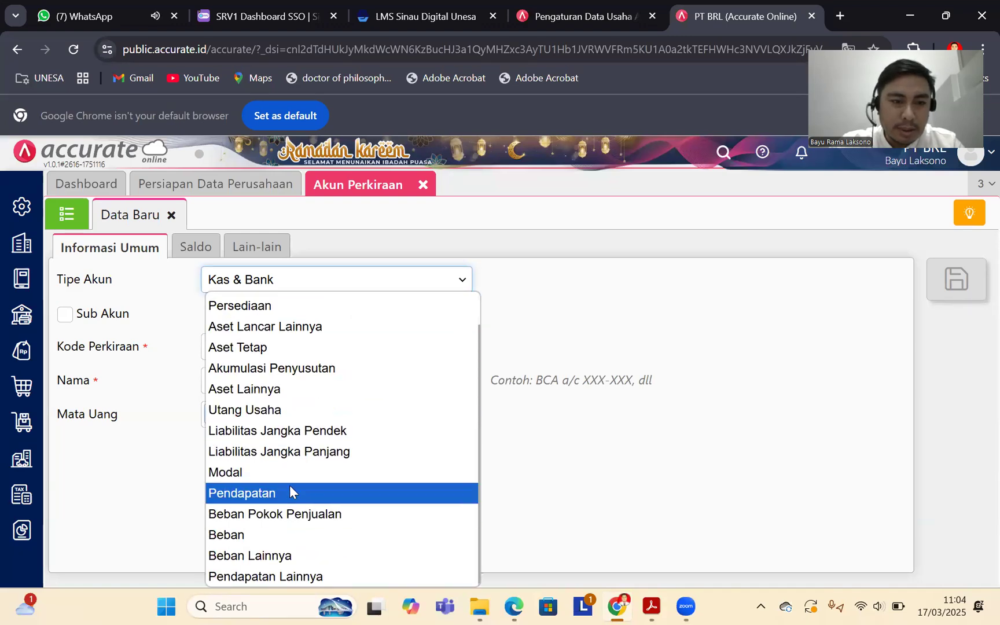
pyautogui.scroll(1, 288, 457)
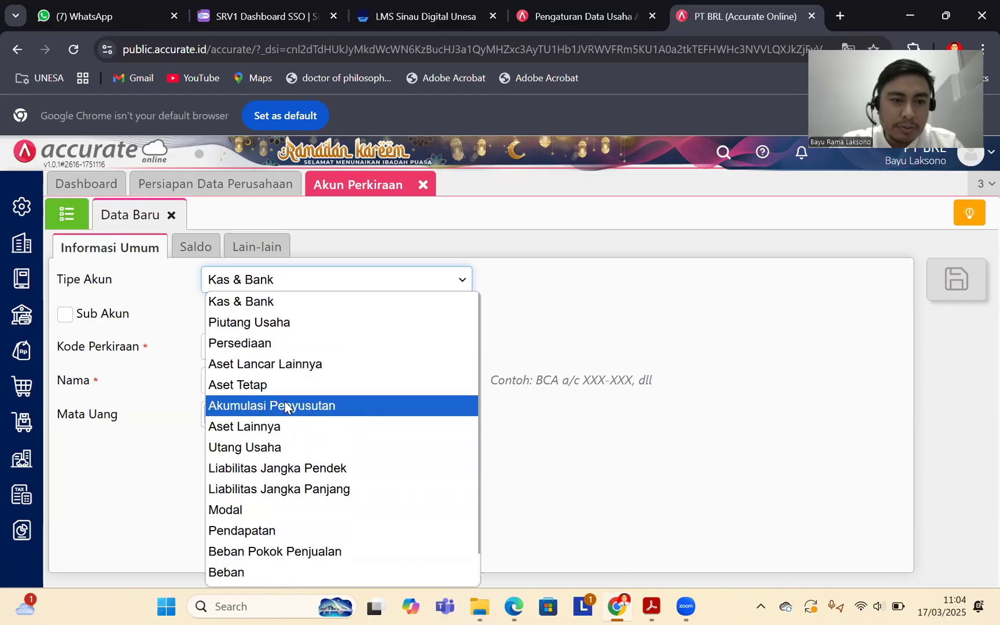
pyautogui.scroll(-1, 286, 417)
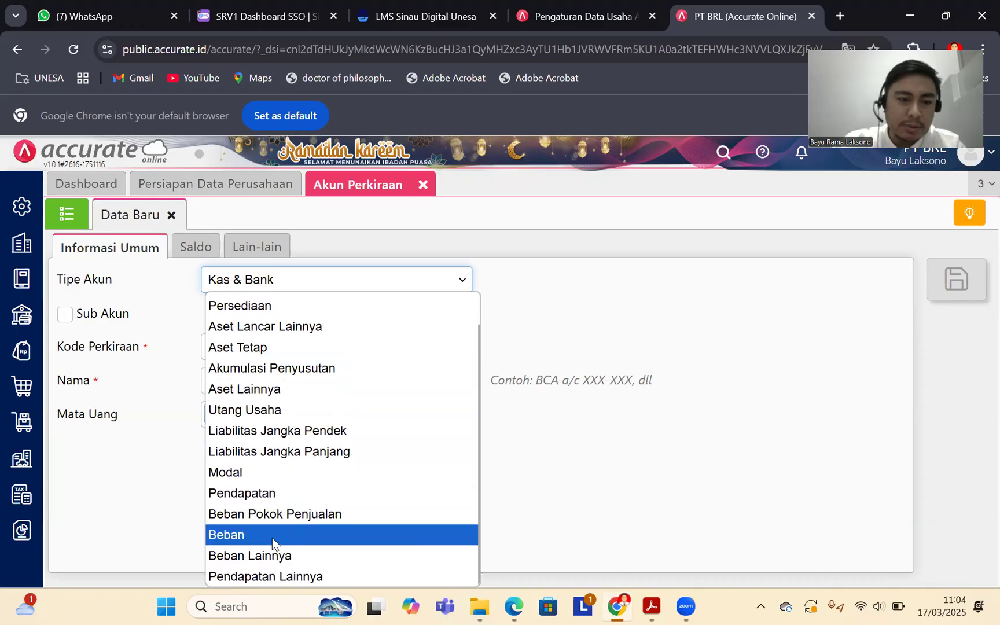
pyautogui.click(275, 537)
pyautogui.click(299, 347)
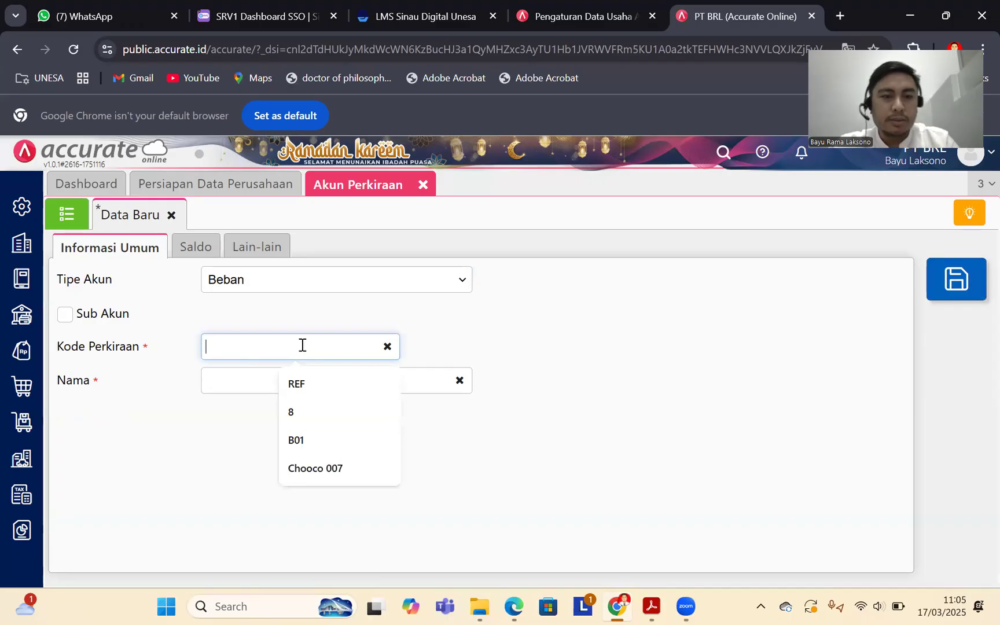
pyautogui.write('610205')
# Step: Name the expense account Beban Peny Mesin and save it
pyautogui.click(272, 382)
pyautogui.write('Benba')
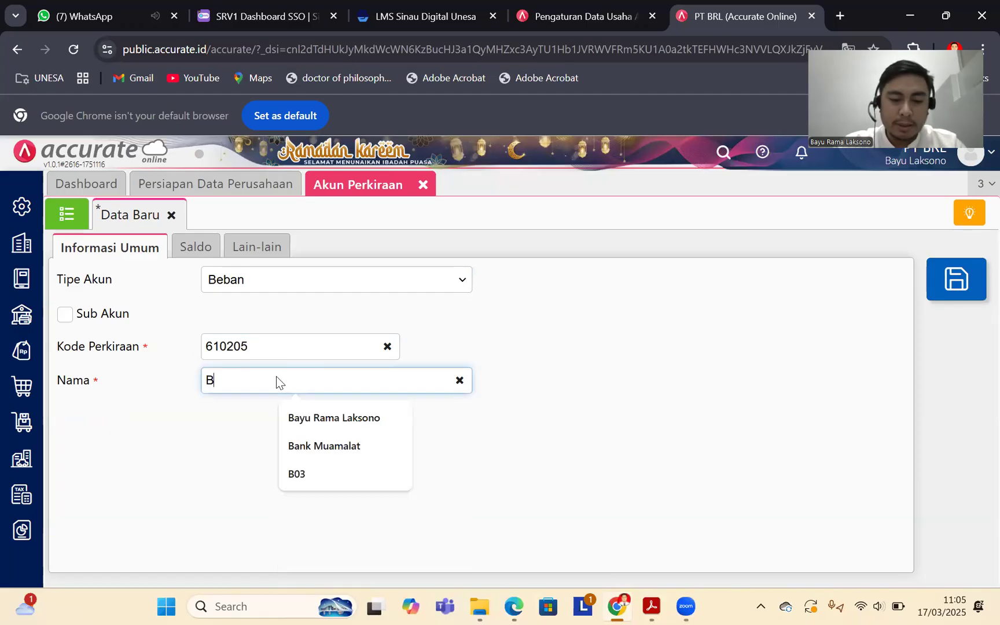
pyautogui.press('BackSpace')
pyautogui.press('BackSpace')
pyautogui.press('BackSpace')
pyautogui.write('ban Peny')
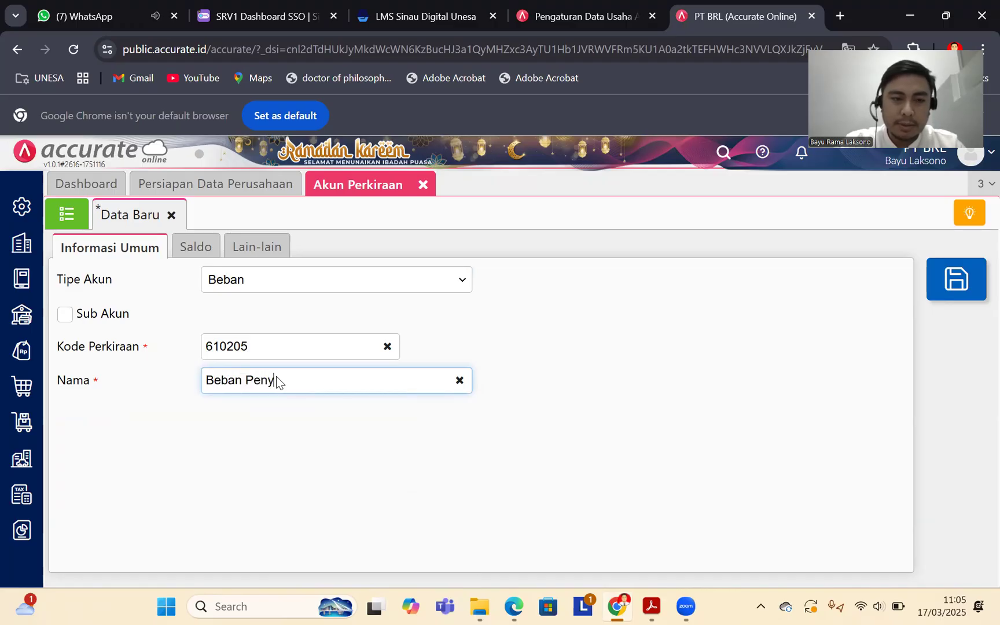
pyautogui.write(' Mesin')
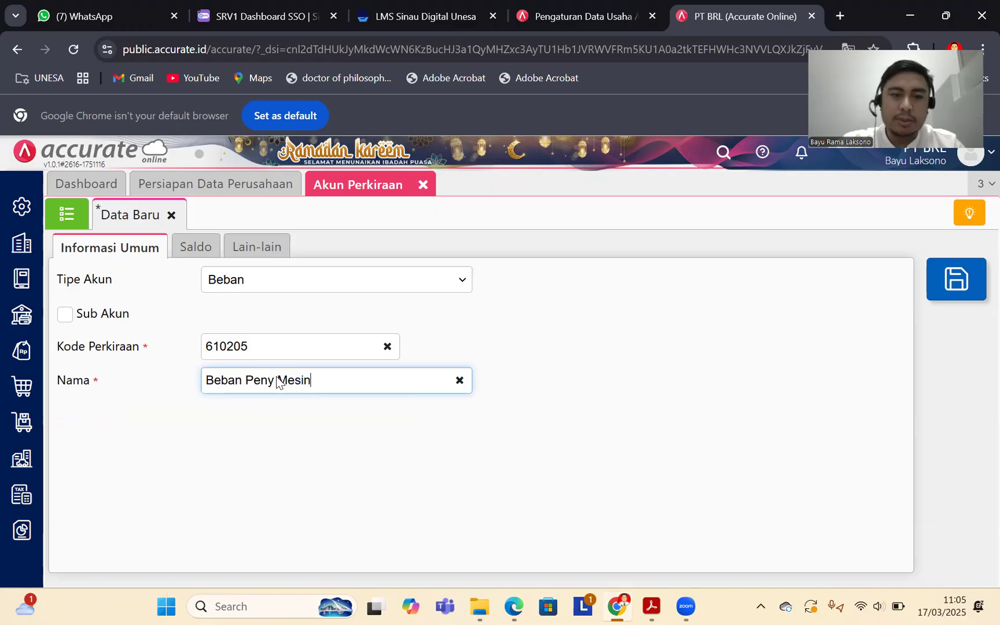
pyautogui.click(957, 280)
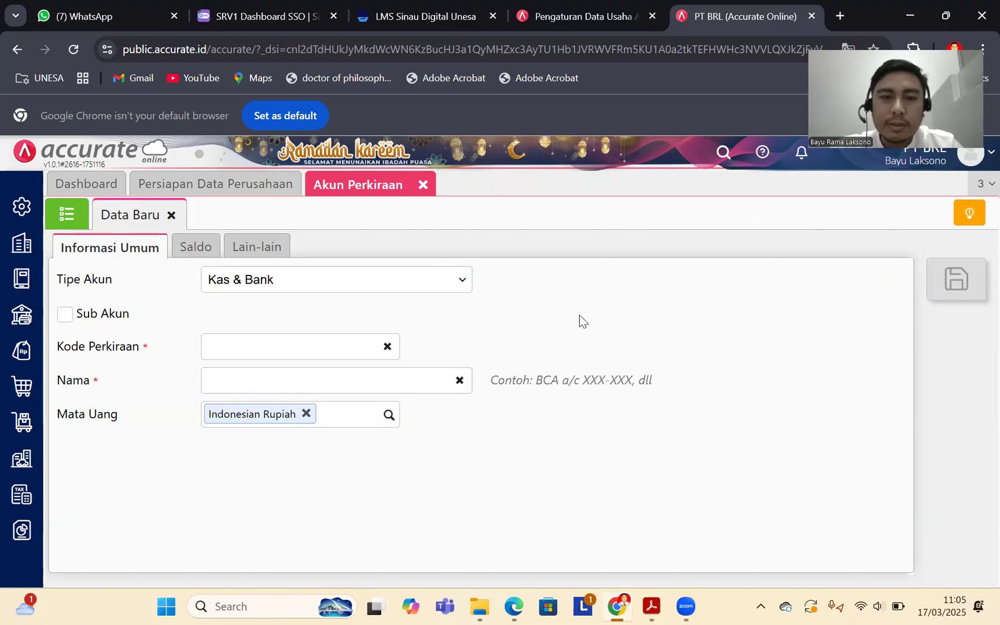
# Step: Create and save a fixed asset category named Mesin, following case 29 in the PDF, and show the category list
pyautogui.click(660, 605)
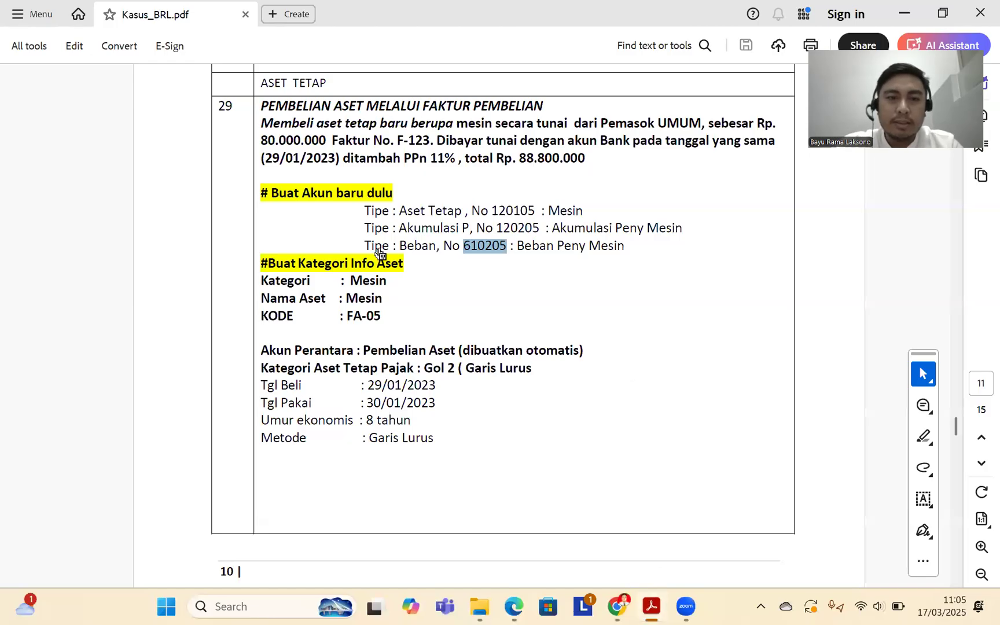
pyautogui.scroll(1, 447, 285)
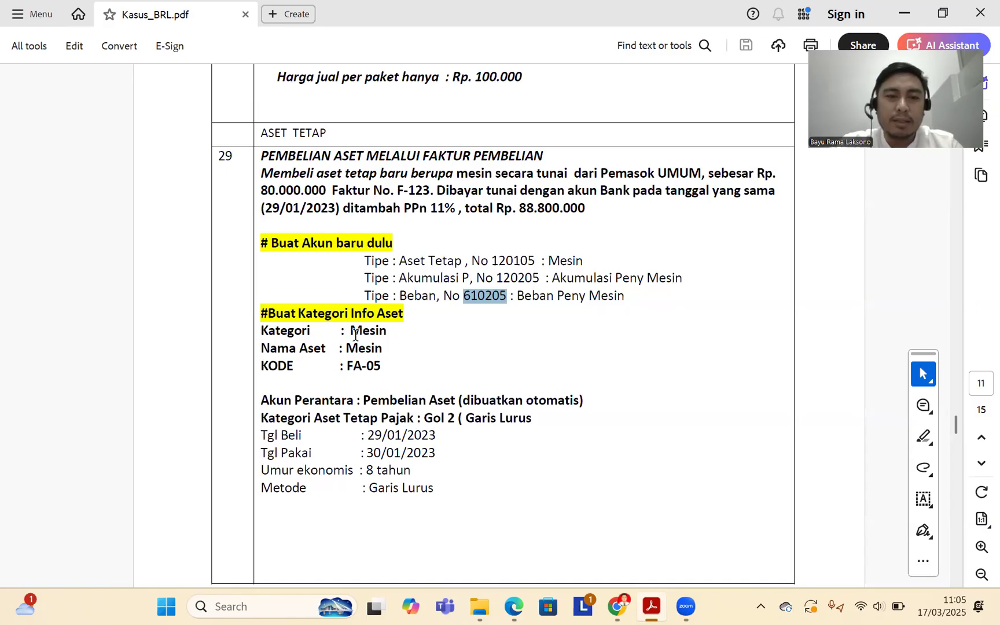
pyautogui.click(608, 603)
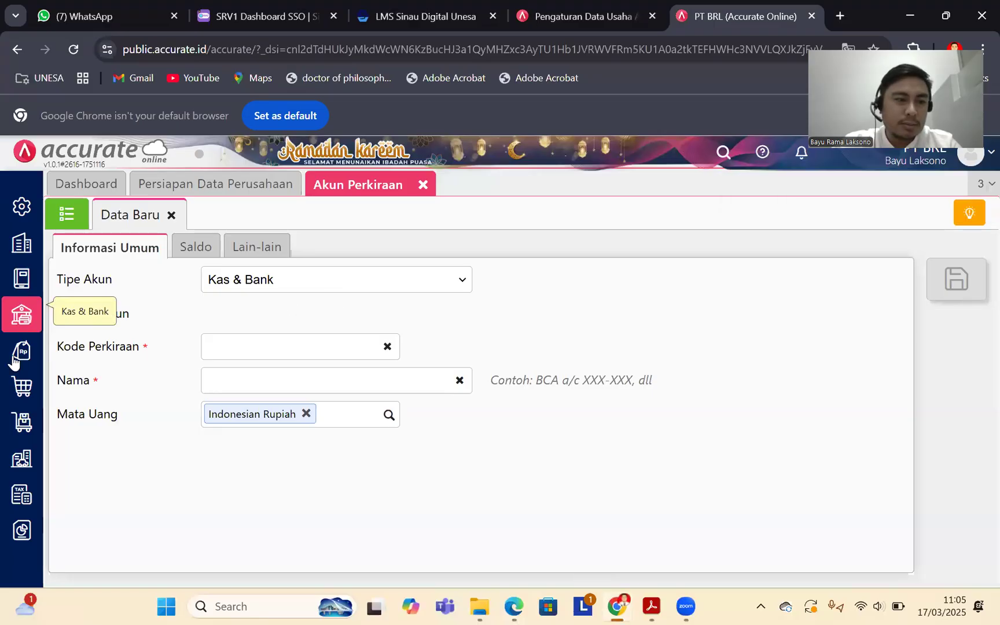
pyautogui.click(30, 458)
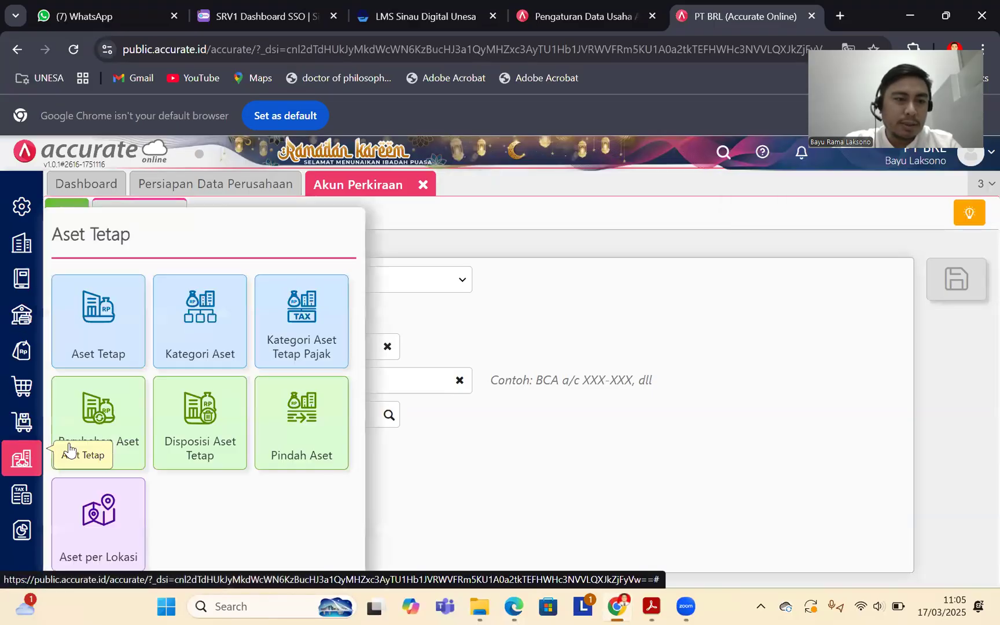
pyautogui.click(198, 327)
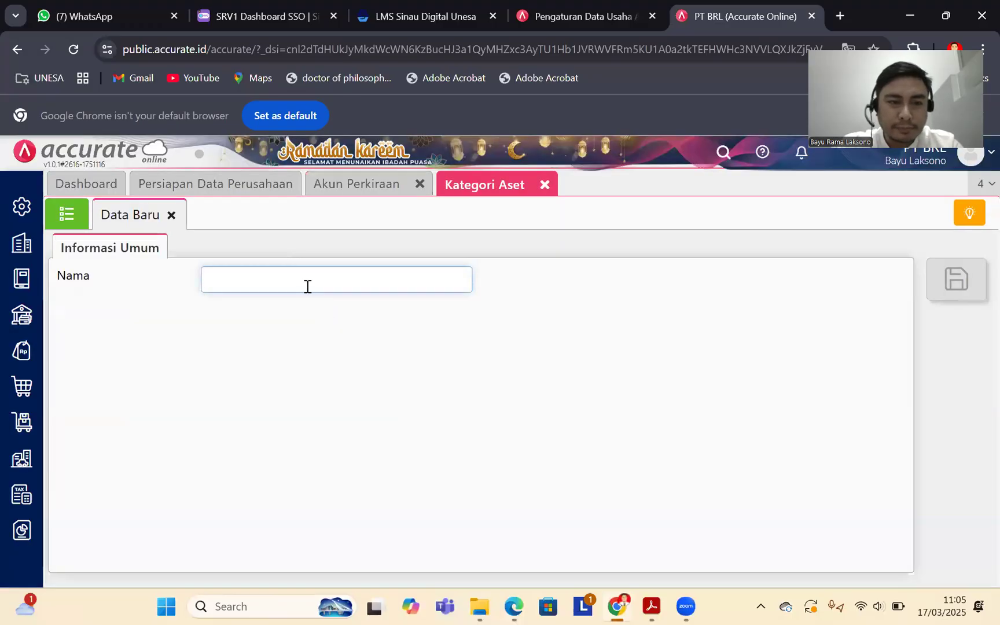
pyautogui.click(307, 286)
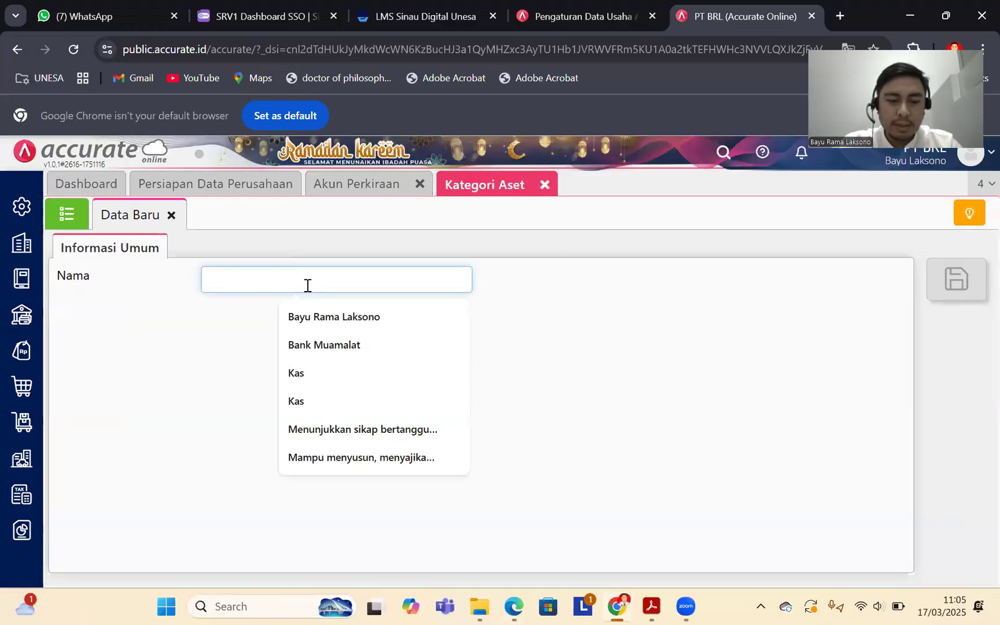
pyautogui.write('Mesi')
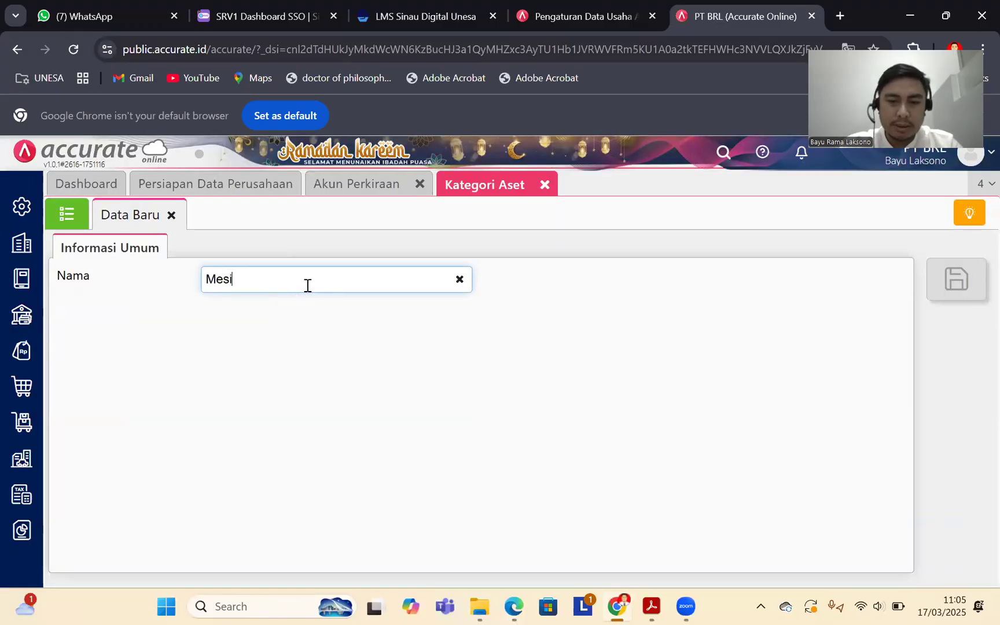
pyautogui.write('n')
pyautogui.click(492, 385)
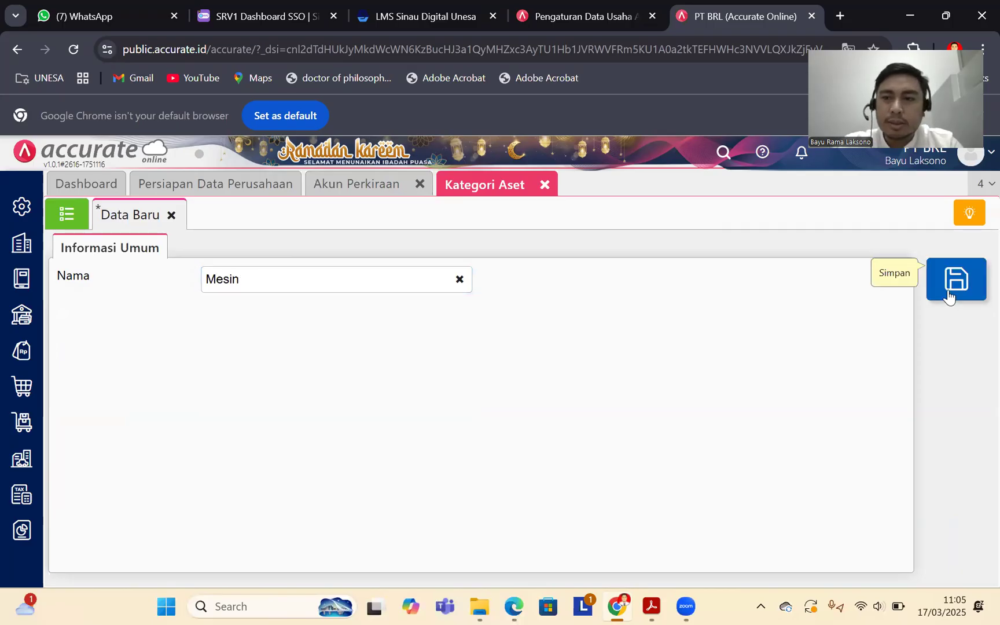
pyautogui.click(57, 215)
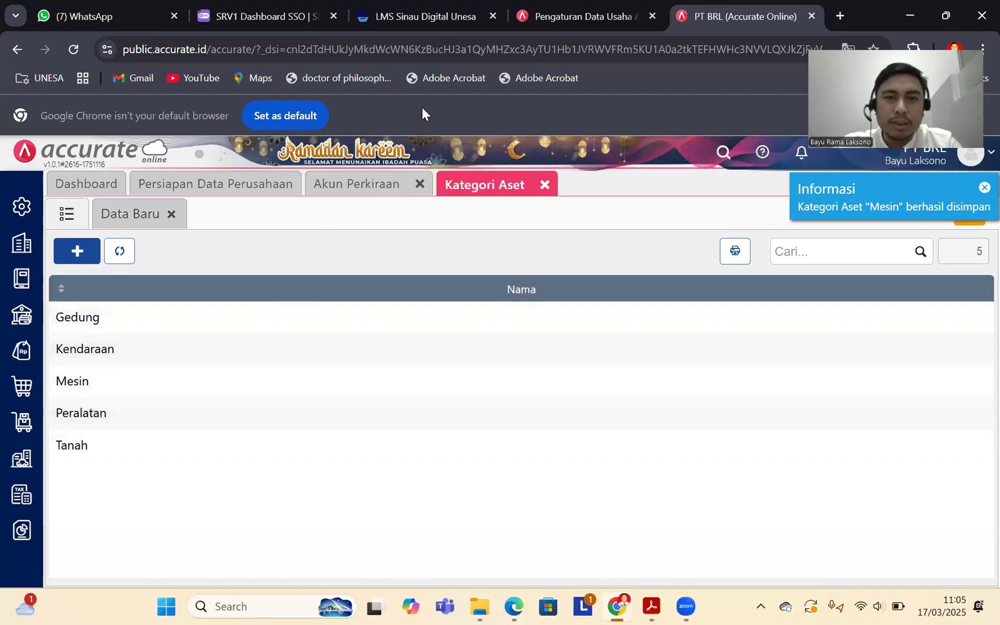
# Step: Compare the saved Mesin asset category with the asset category details in the case PDF
pyautogui.click(653, 607)
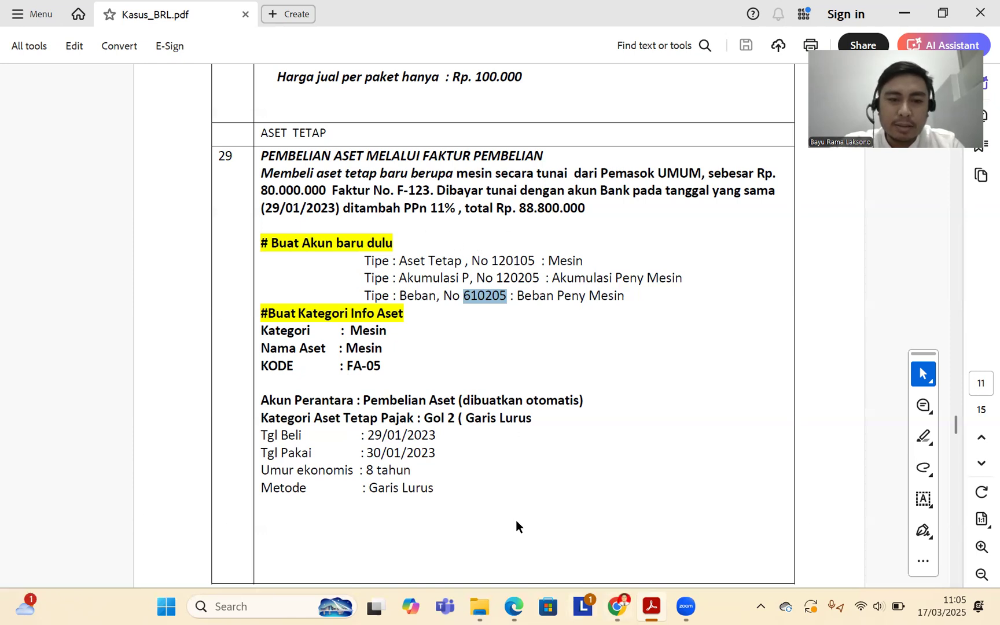
pyautogui.click(617, 607)
pyautogui.click(126, 385)
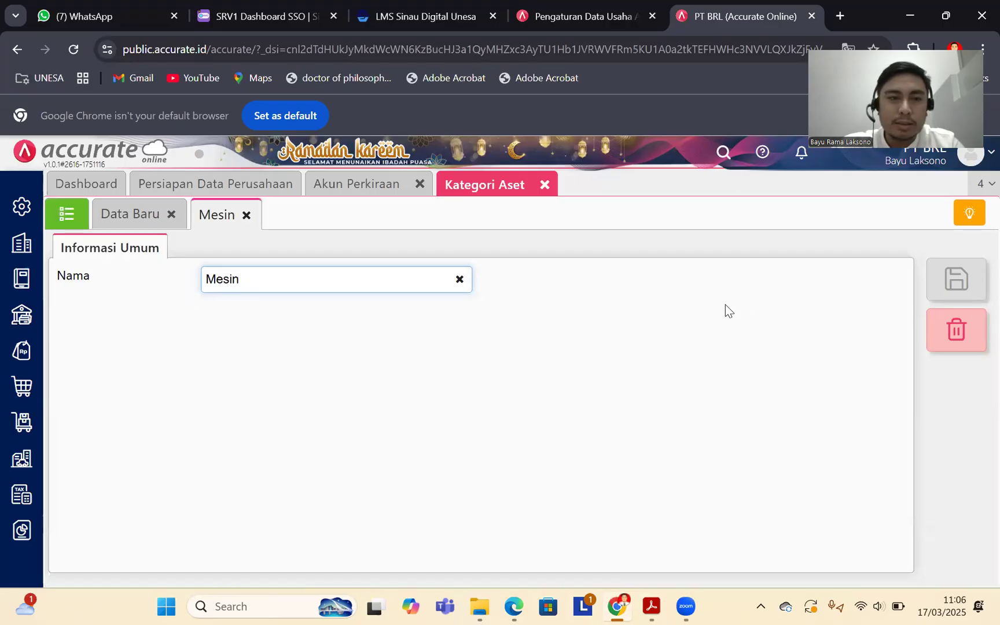
pyautogui.click(144, 290)
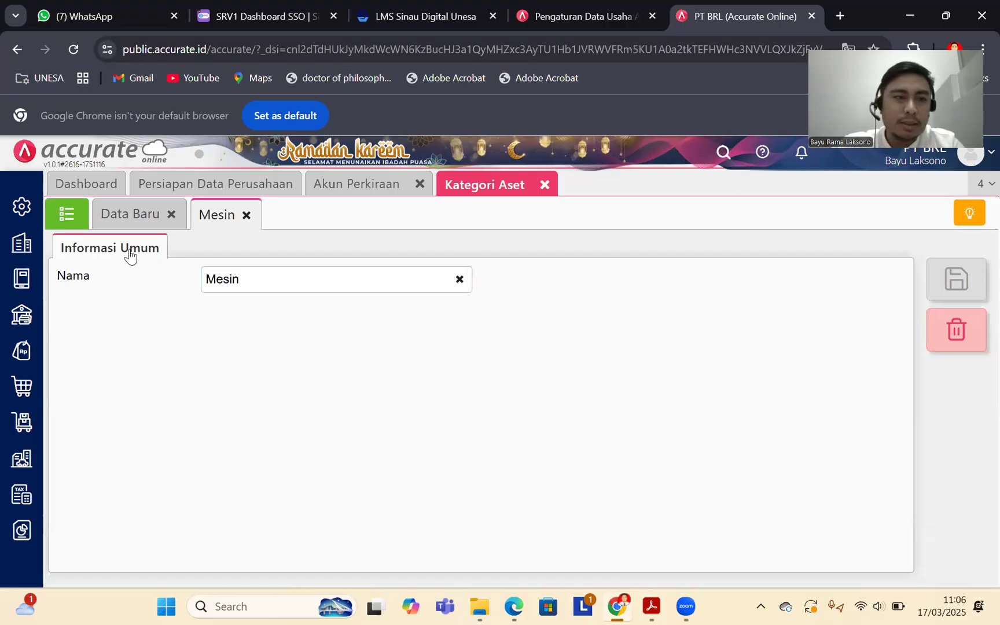
pyautogui.click(68, 219)
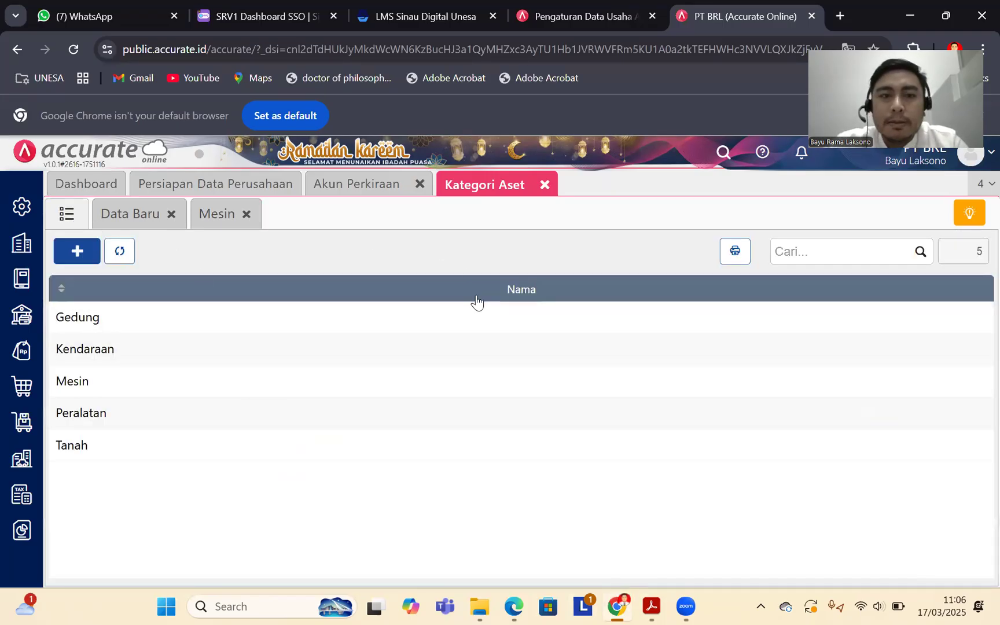
pyautogui.click(651, 606)
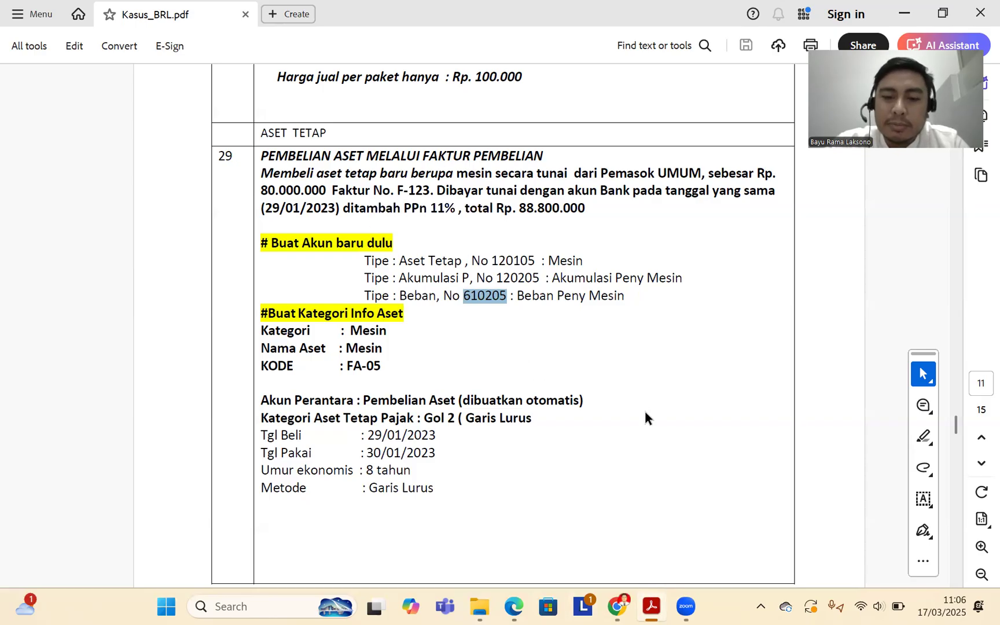
pyautogui.click(618, 606)
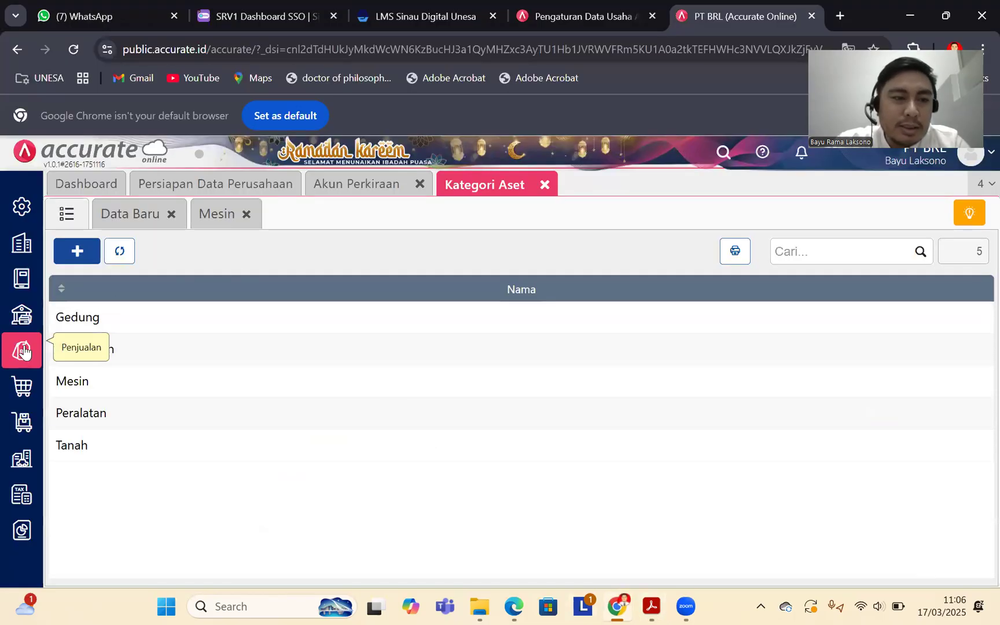
# Step: Close the Kategori Aset and Akun Perkiraan pages and open a new purchase invoice (Faktur Pembelian)
pyautogui.click(545, 185)
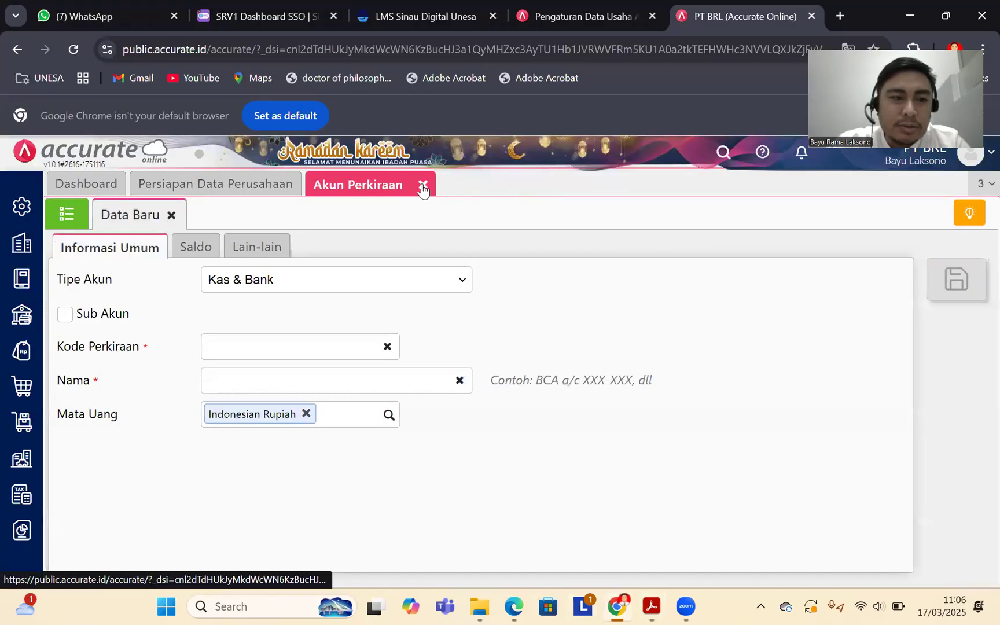
pyautogui.click(420, 184)
pyautogui.click(22, 387)
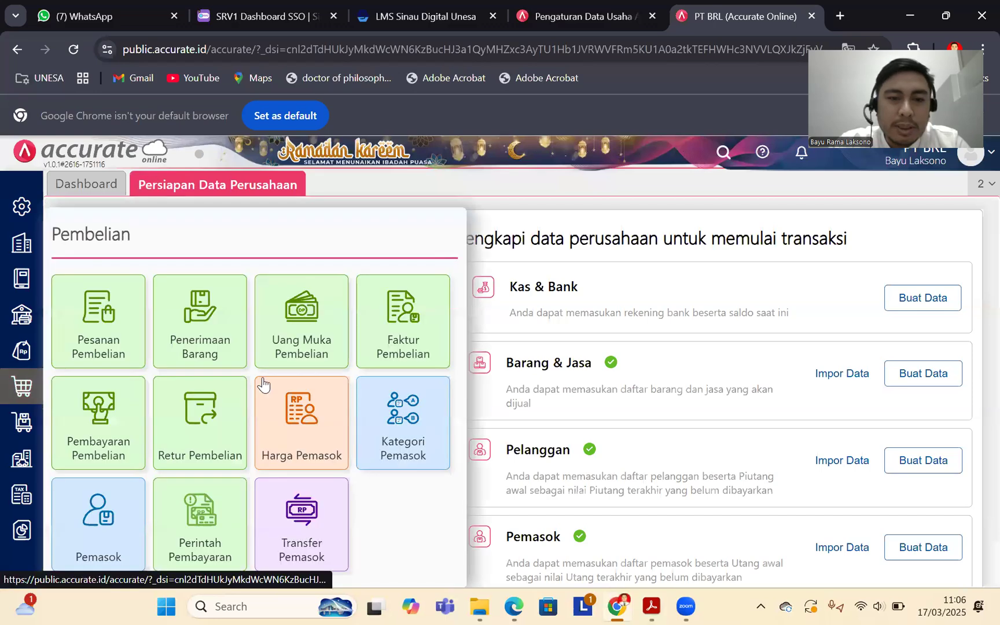
pyautogui.click(385, 332)
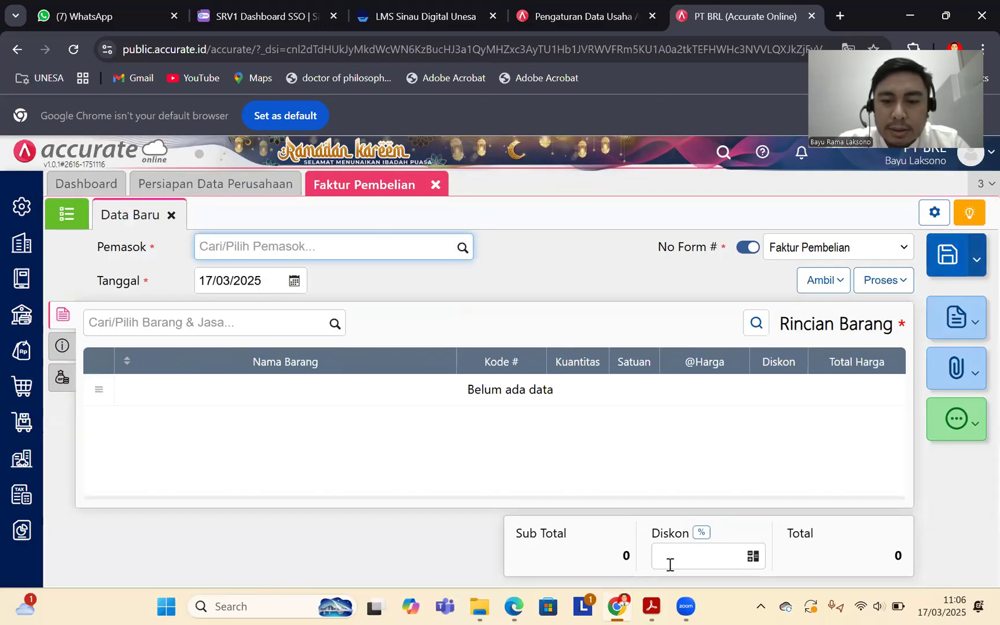
# Step: Check the supplier in case 29 of the PDF and set the invoice's supplier to Pemasok Umum
pyautogui.click(655, 606)
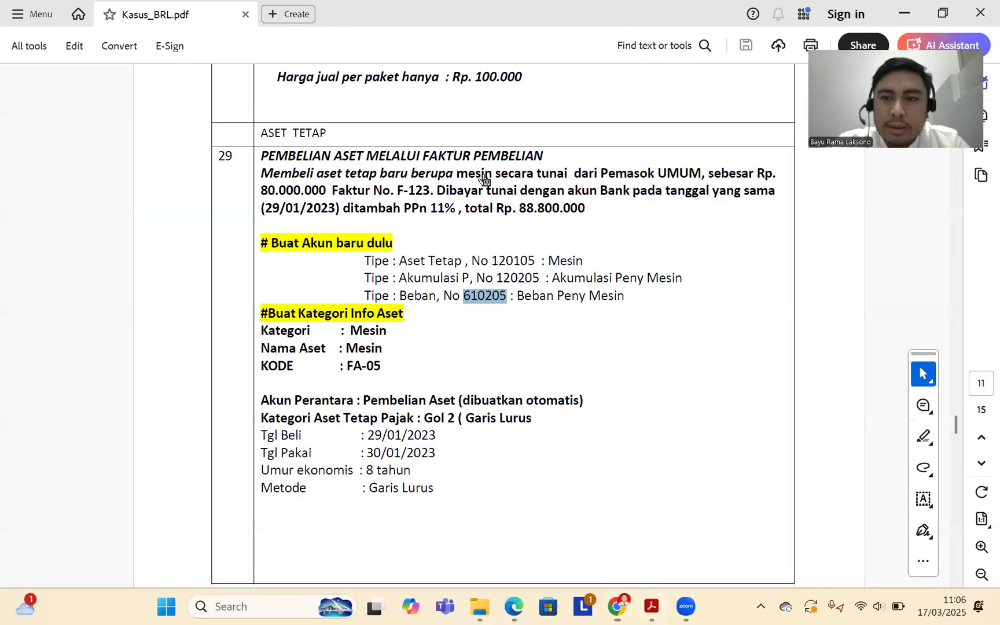
pyautogui.click(619, 606)
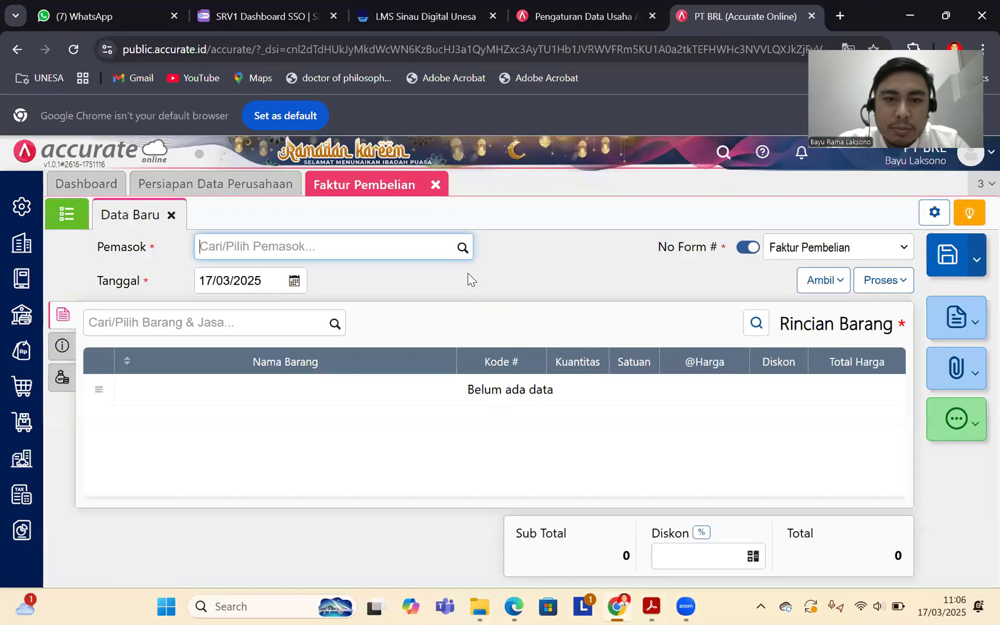
pyautogui.click(462, 247)
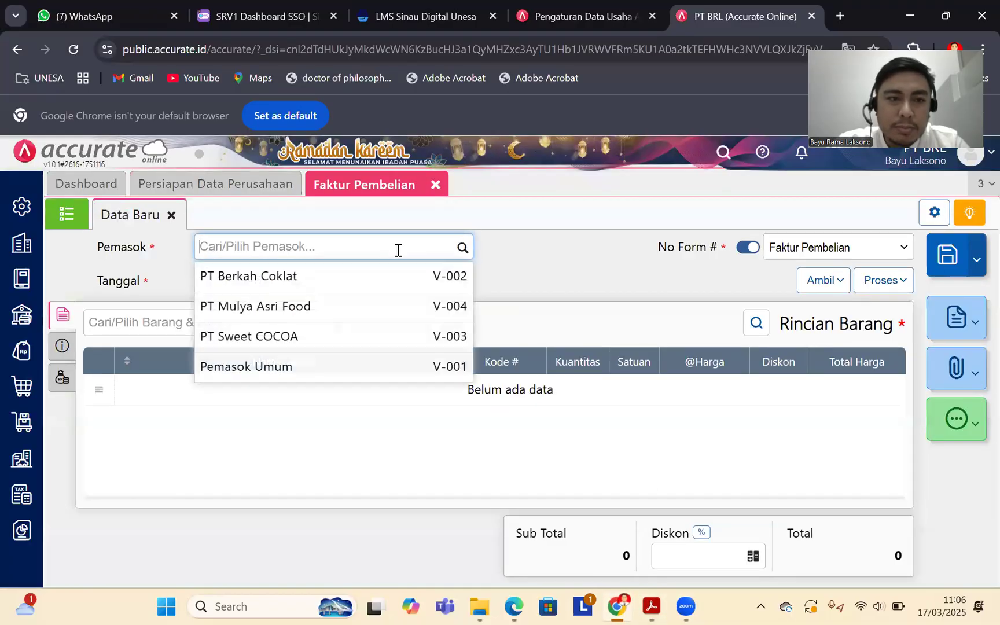
pyautogui.click(319, 376)
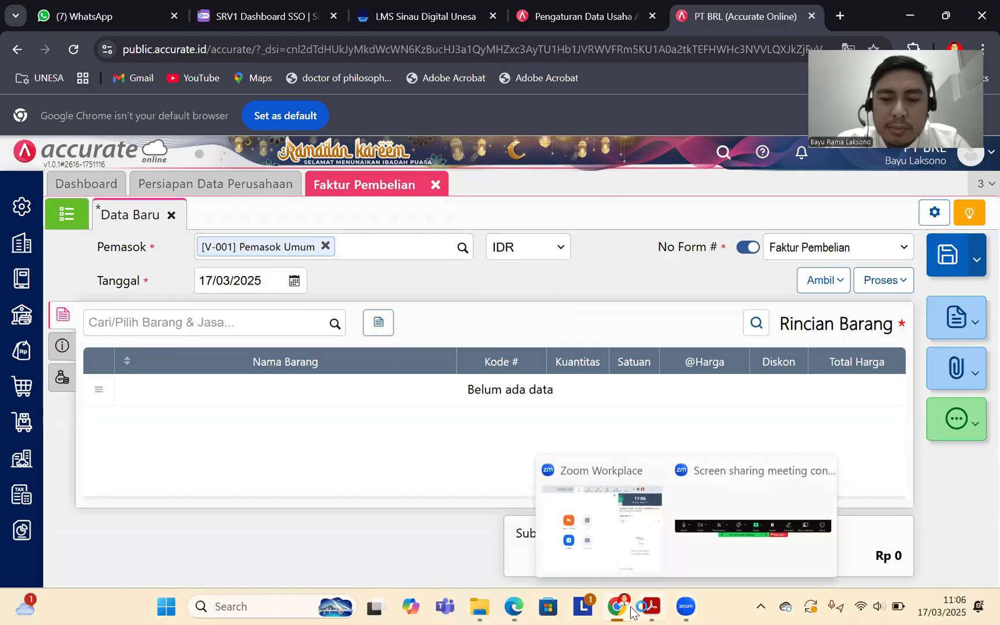
pyautogui.click(651, 606)
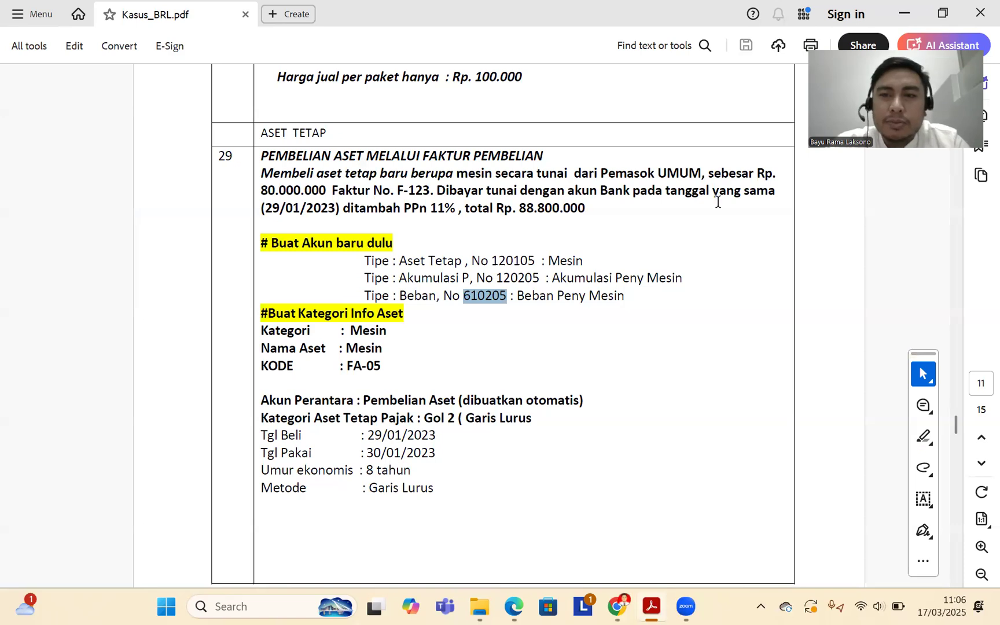
pyautogui.click(619, 606)
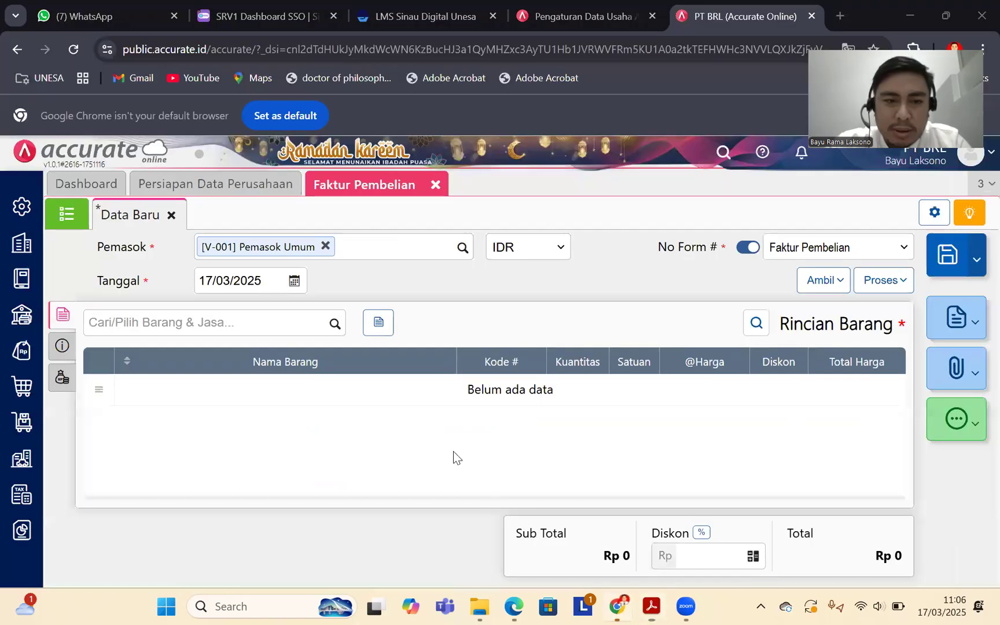
pyautogui.click(748, 249)
pyautogui.click(651, 606)
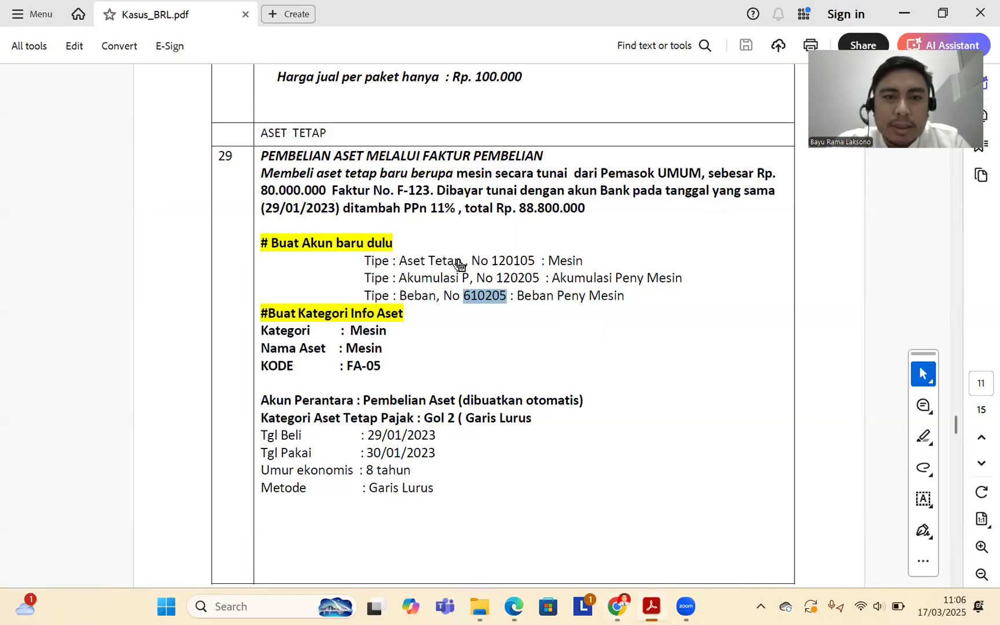
pyautogui.click(618, 606)
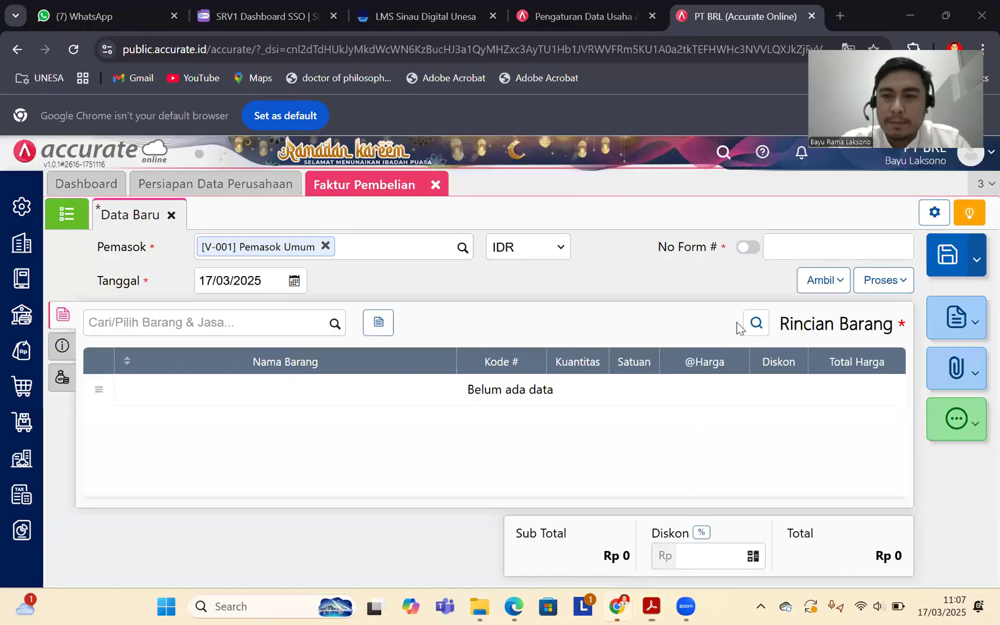
pyautogui.click(788, 247)
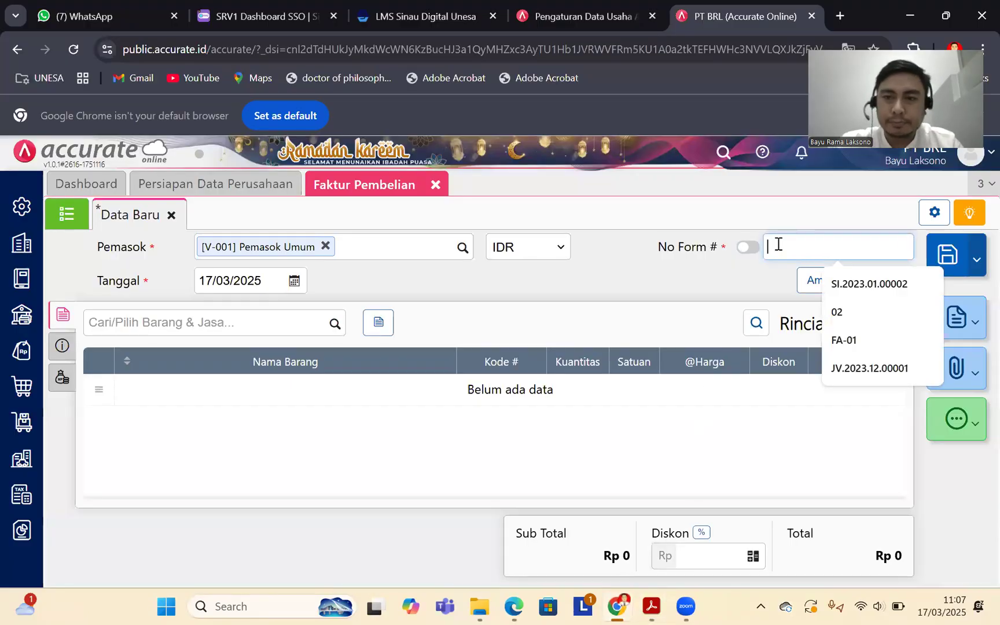
pyautogui.click(748, 247)
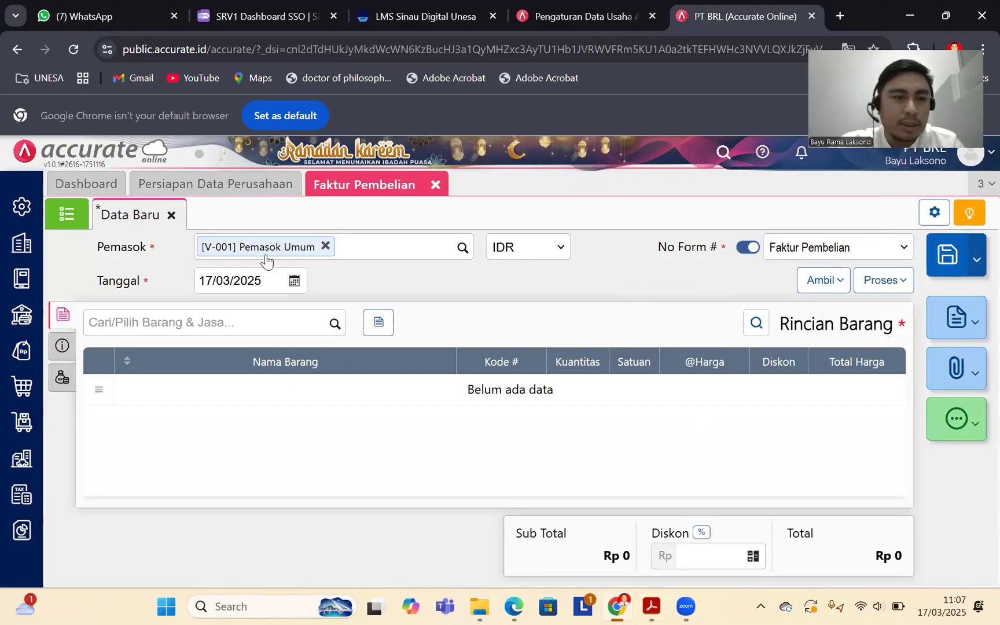
# Step: Start an asset purchase on the invoice, check case 29 in the PDF, and accept creating the Pembelian Aset item and account
pyautogui.click(377, 327)
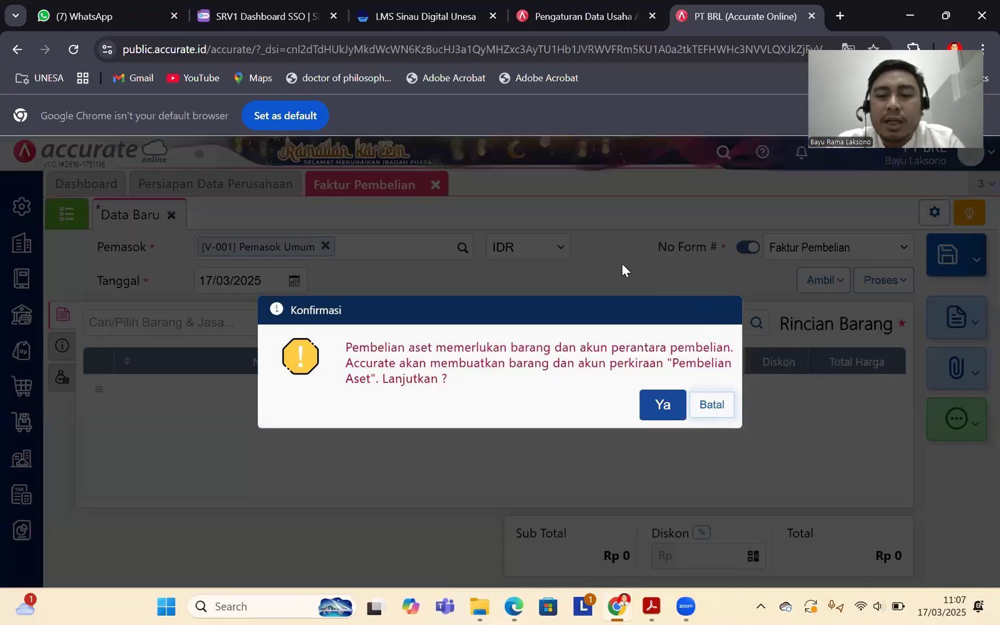
pyautogui.click(652, 606)
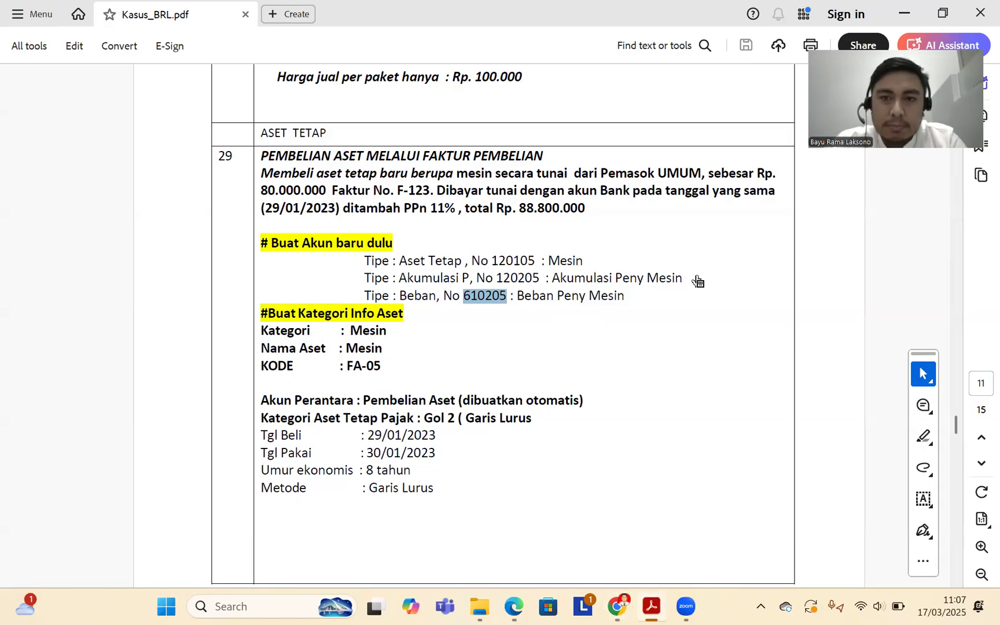
pyautogui.click(617, 606)
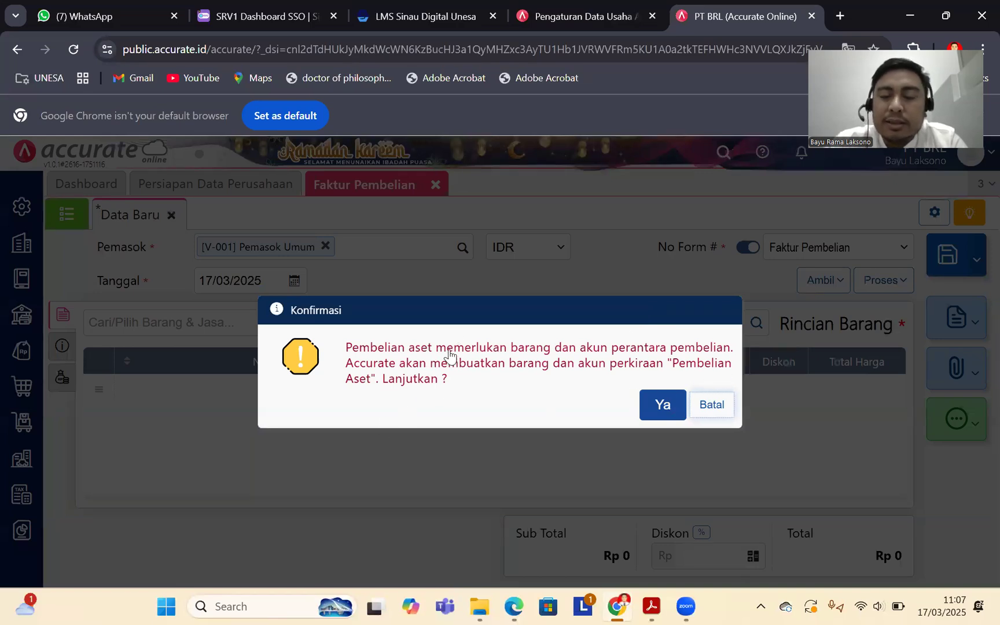
pyautogui.click(662, 407)
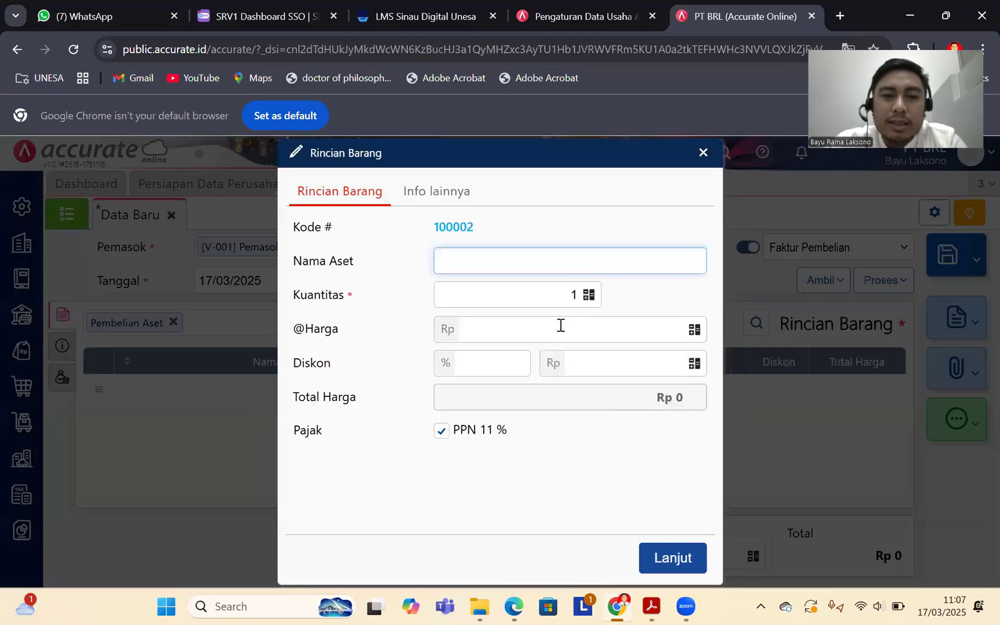
# Step: Add the case 29 asset to the invoice as Mesin, quantity 1, priced at Rp 80.000.000 with PPN 11%
pyautogui.click(652, 606)
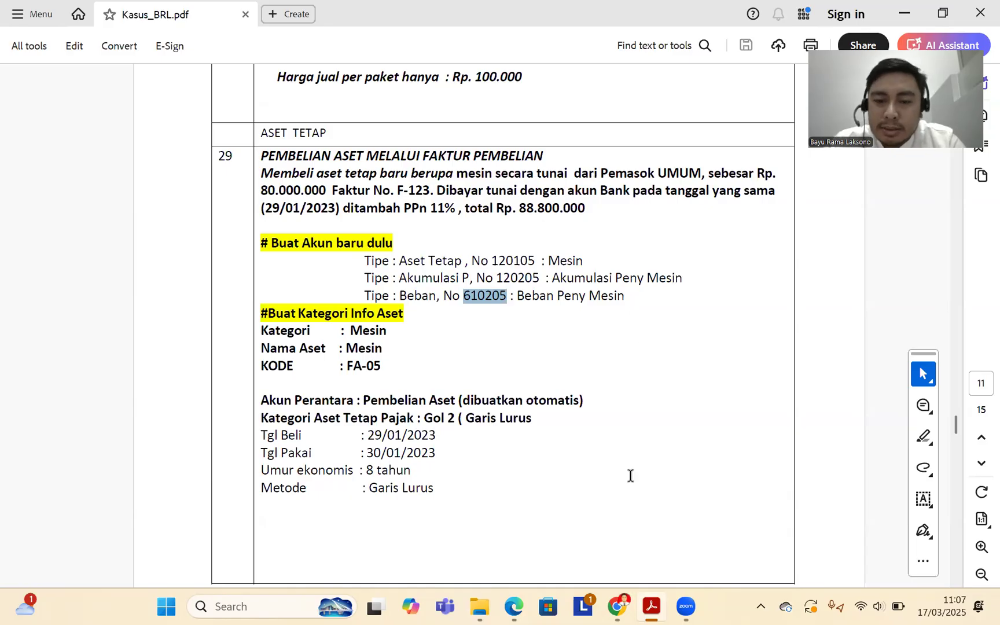
pyautogui.click(617, 606)
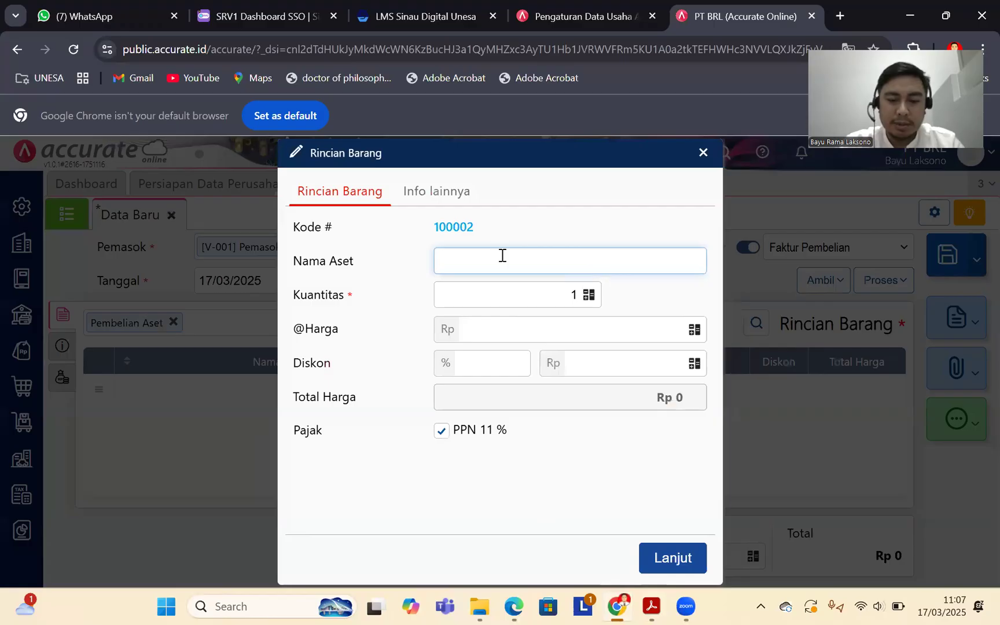
pyautogui.write('Mesin')
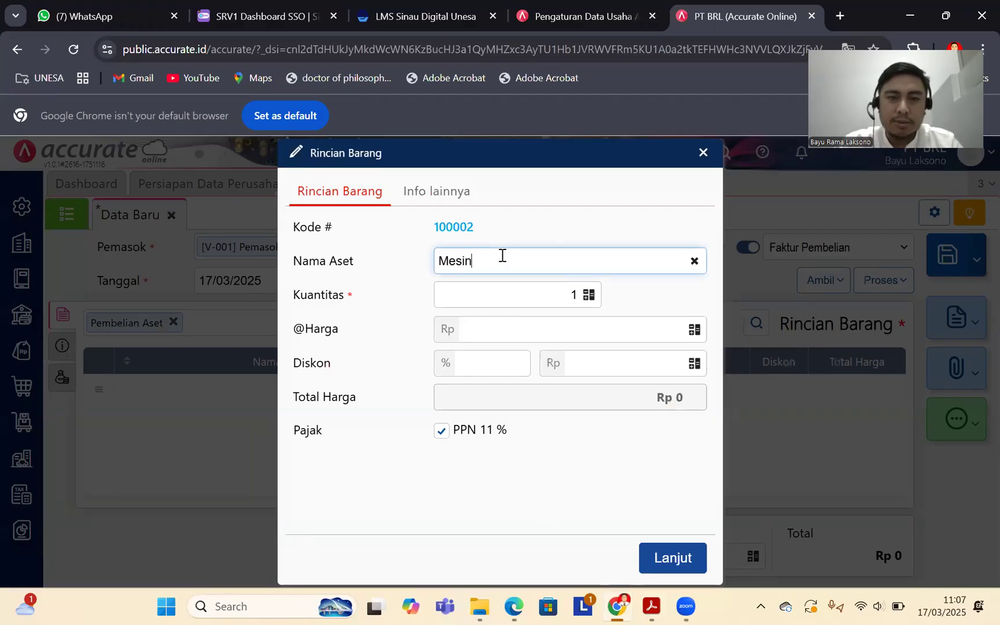
pyautogui.click(639, 581)
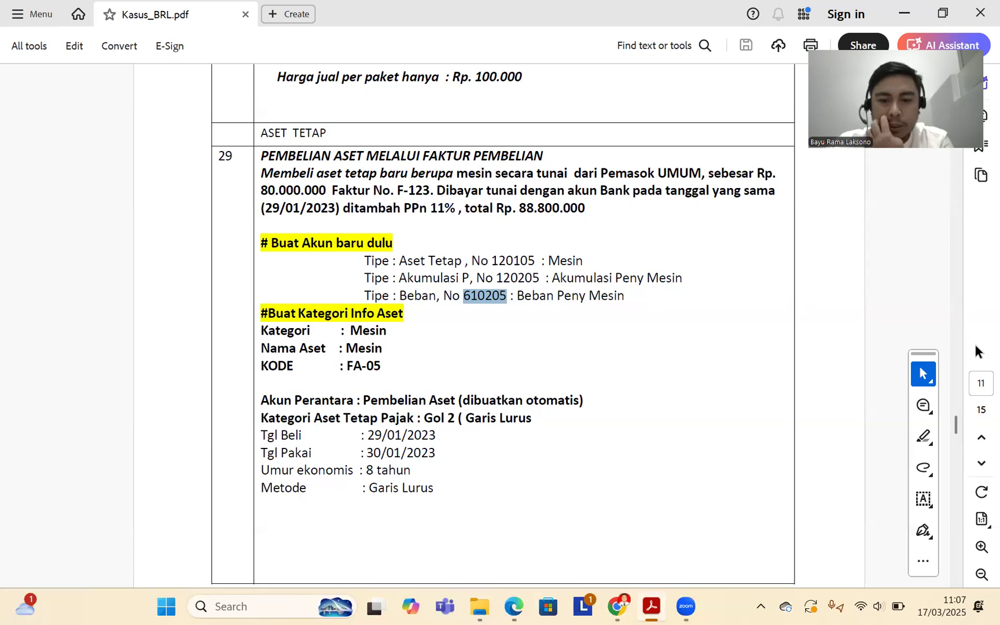
pyautogui.click(618, 606)
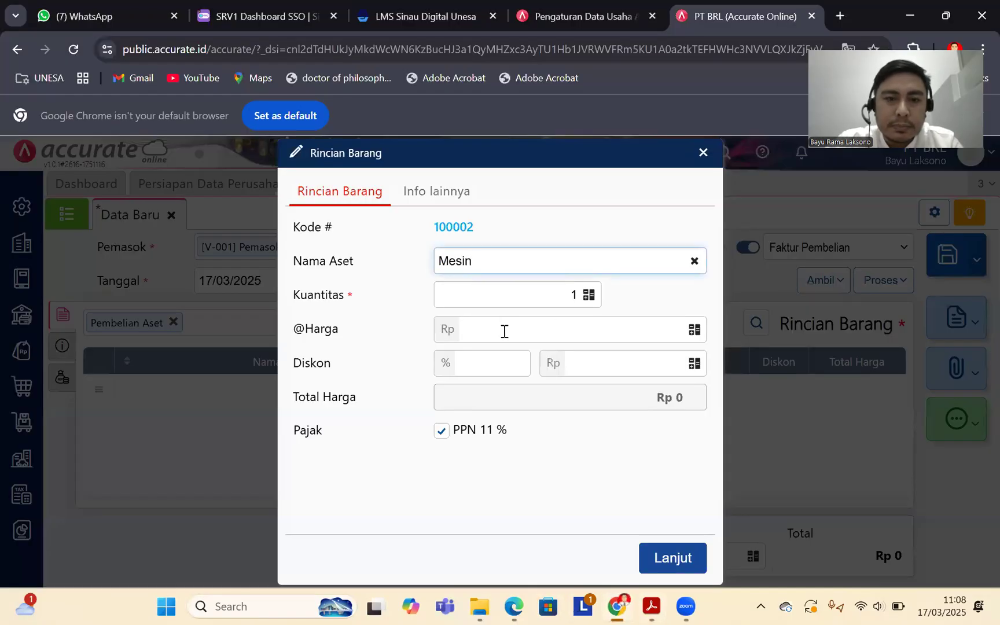
pyautogui.click(625, 334)
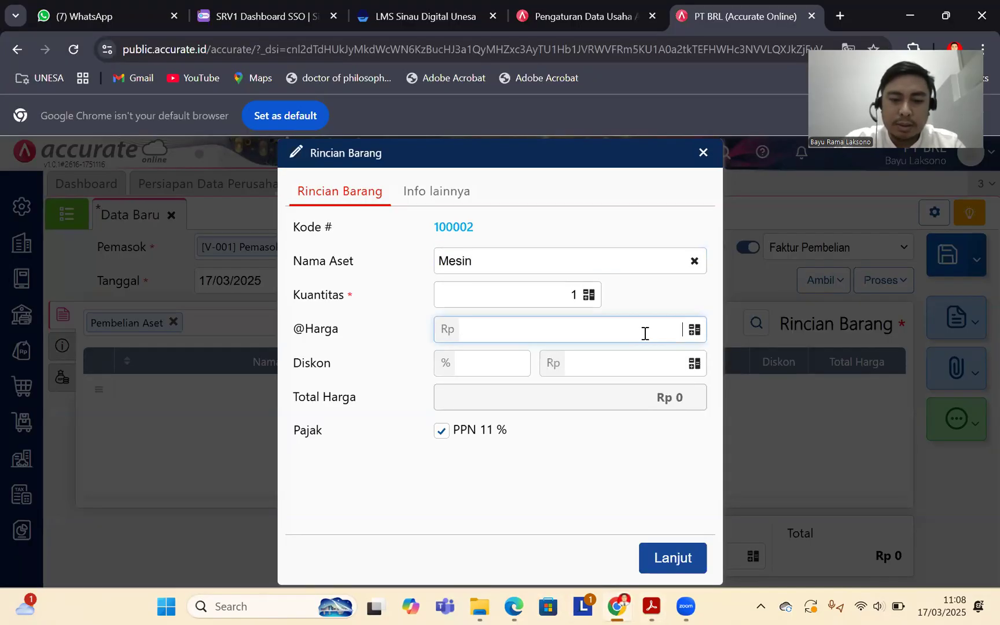
pyautogui.write('8.000.000')
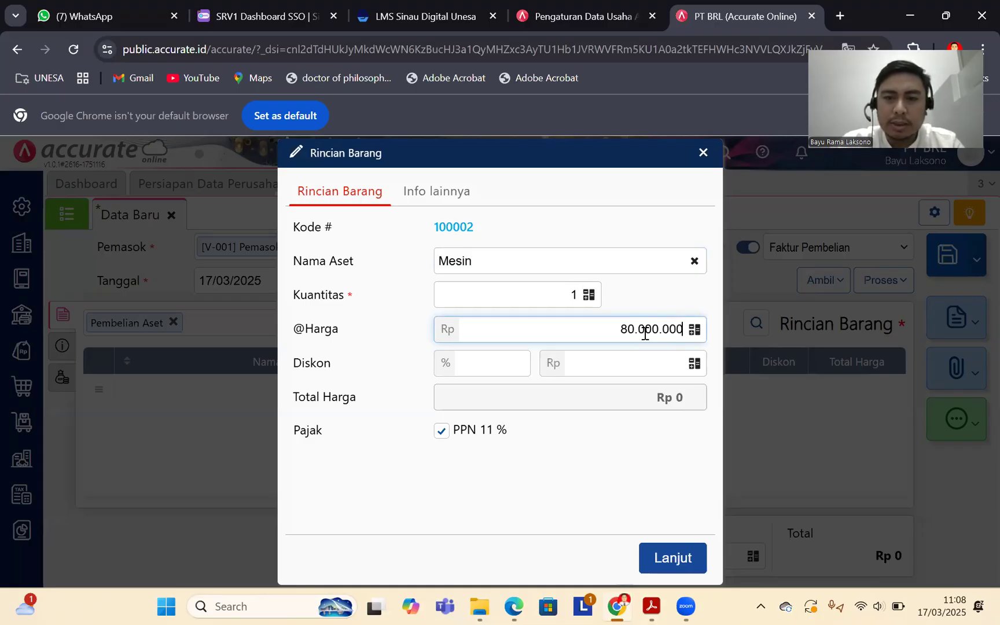
pyautogui.click(600, 479)
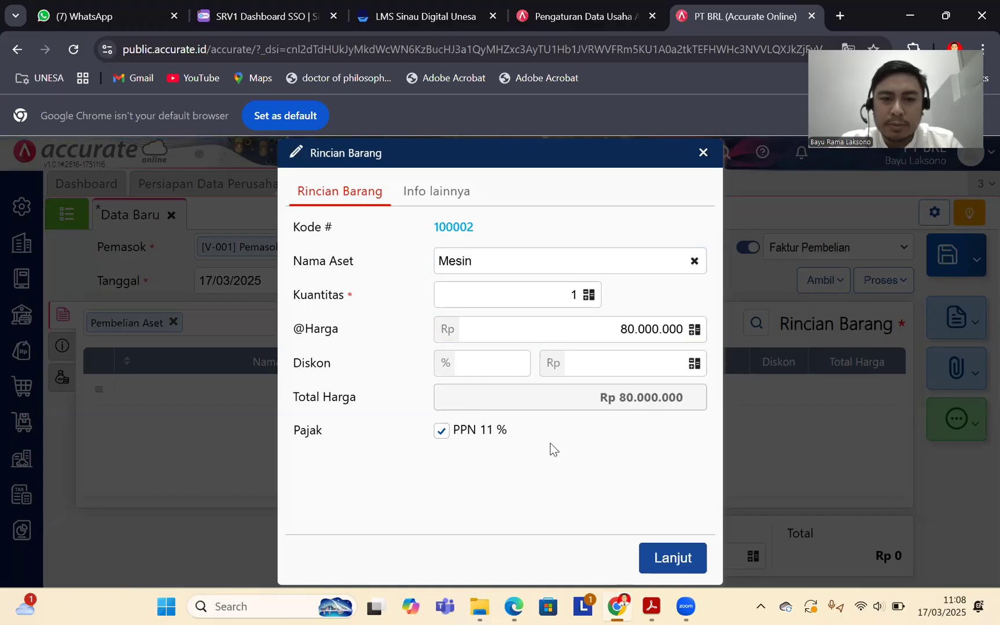
pyautogui.click(683, 560)
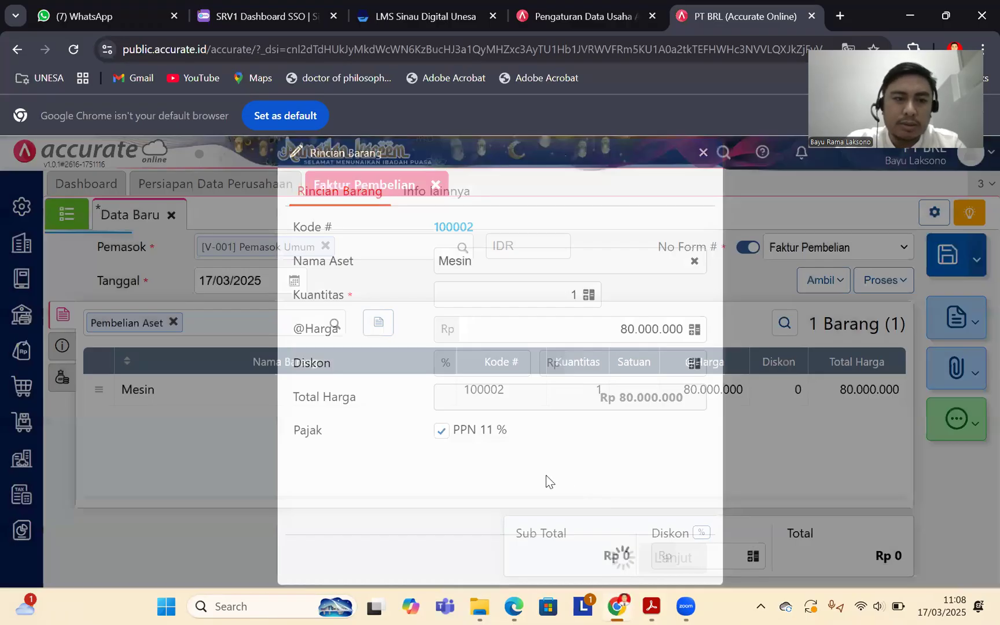
# Step: Look up the invoice number in case 29 of the PDF and enter F-123 as the purchase invoice's No Faktur
pyautogui.click(63, 347)
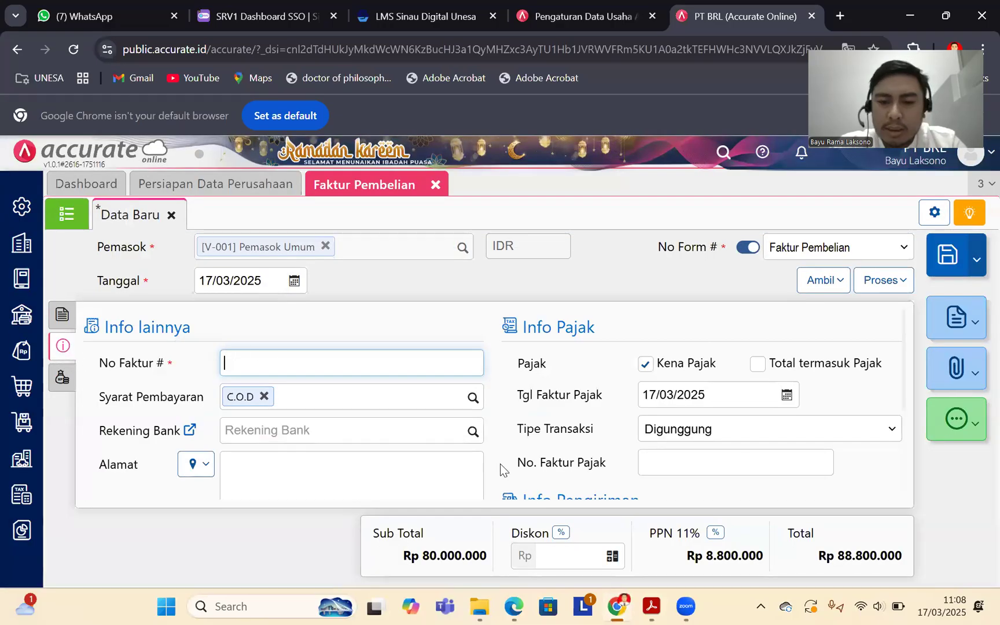
pyautogui.click(651, 606)
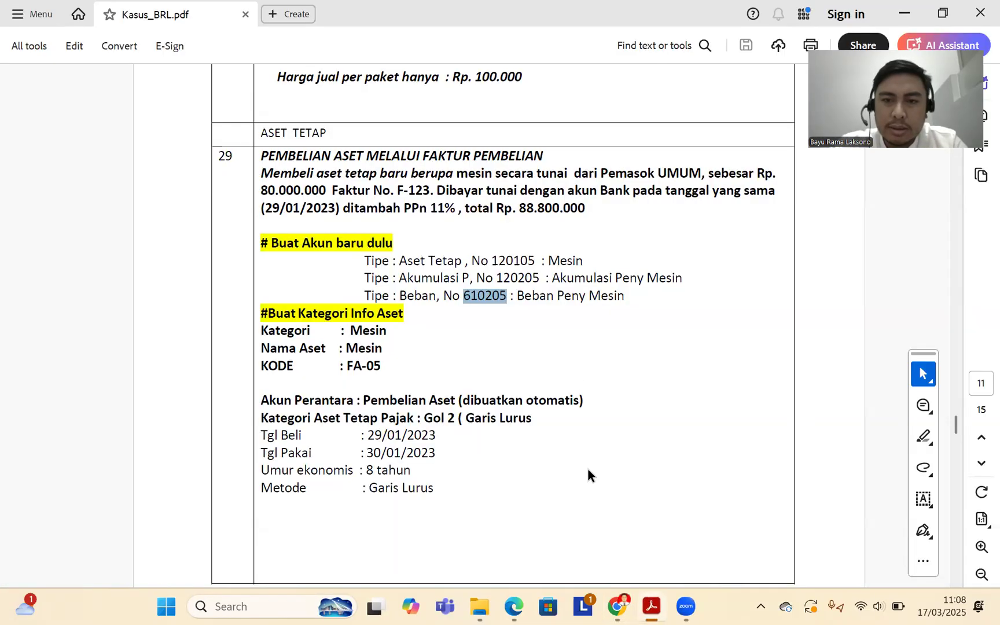
pyautogui.click(618, 606)
pyautogui.write('F')
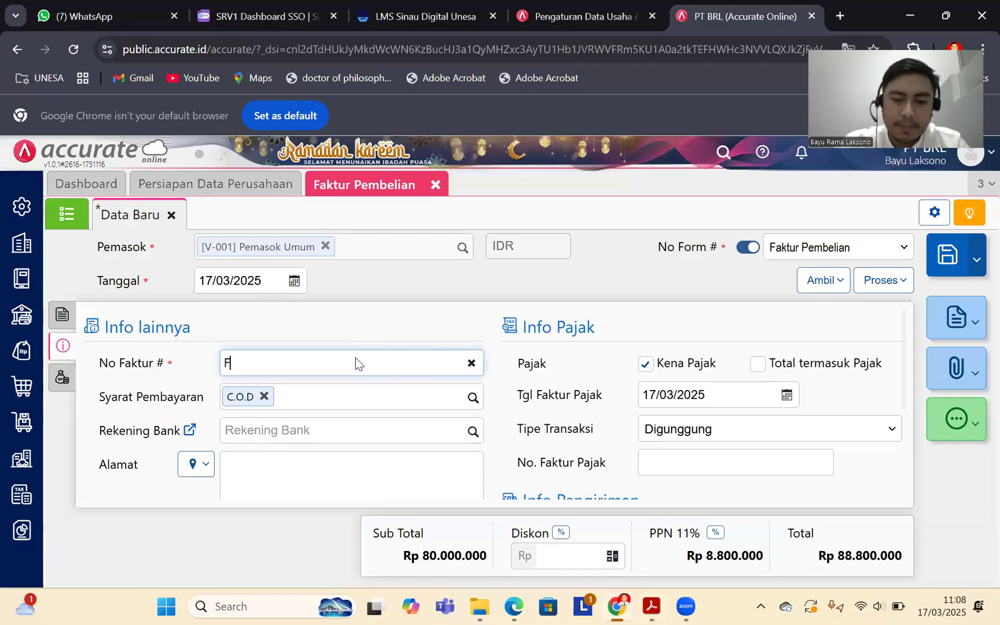
pyautogui.write('-123')
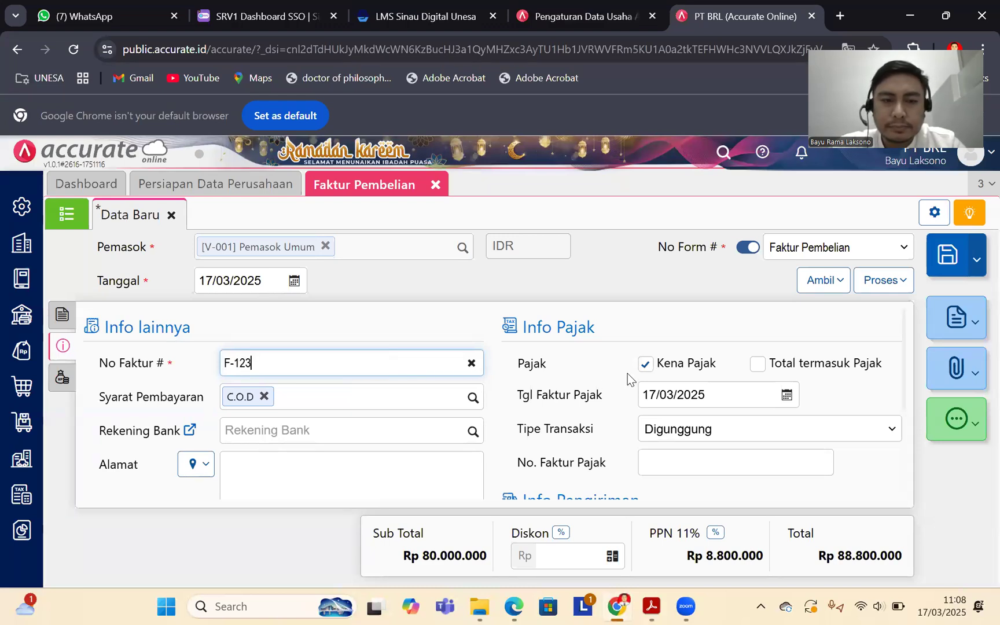
# Step: Fill the invoice's Alamat field with the first saved address and review the remaining additional info
pyautogui.click(227, 466)
pyautogui.click(201, 389)
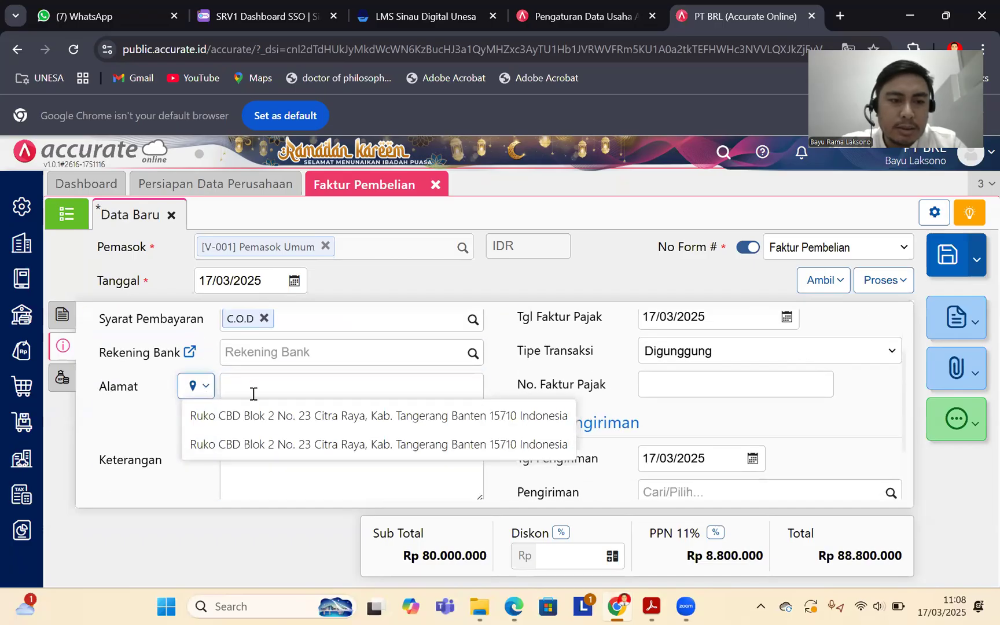
pyautogui.click(270, 421)
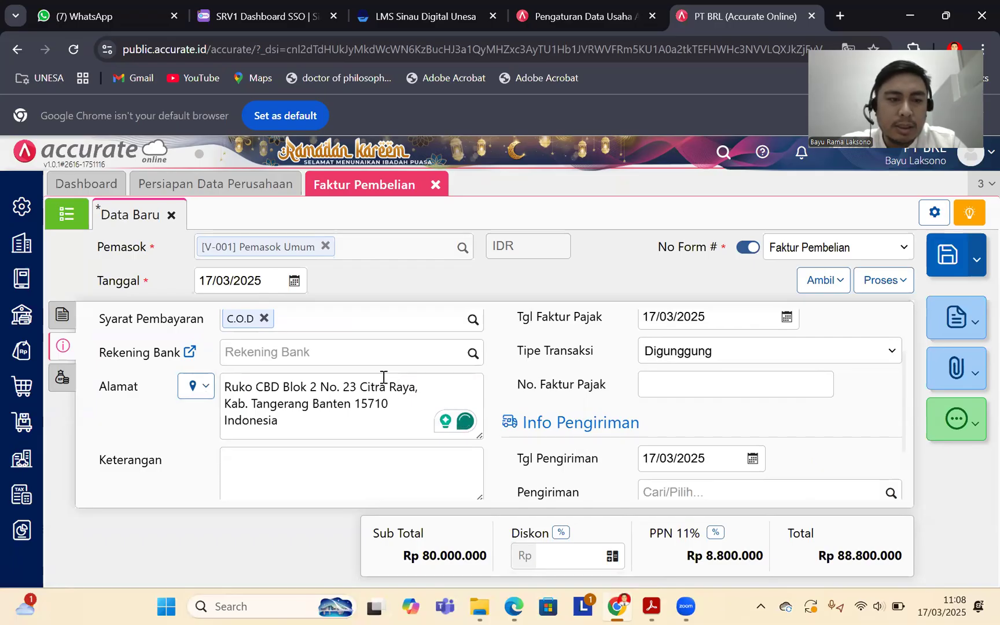
pyautogui.scroll(-2, 383, 377)
pyautogui.scroll(3, 527, 375)
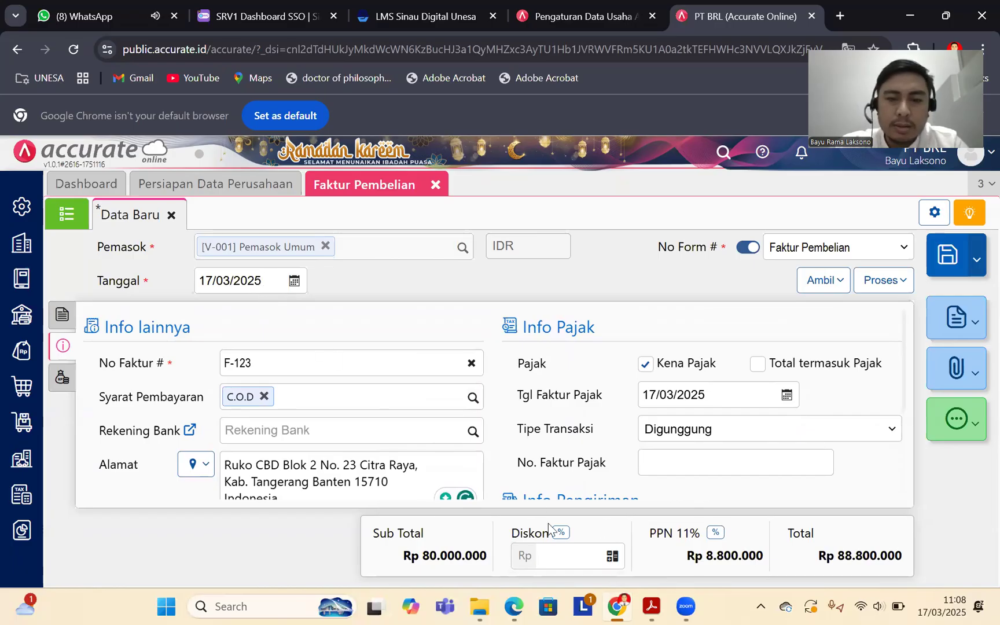
# Step: Check the purchase date in case 29 of the PDF and set the invoice date to 29/01/2023
pyautogui.click(653, 608)
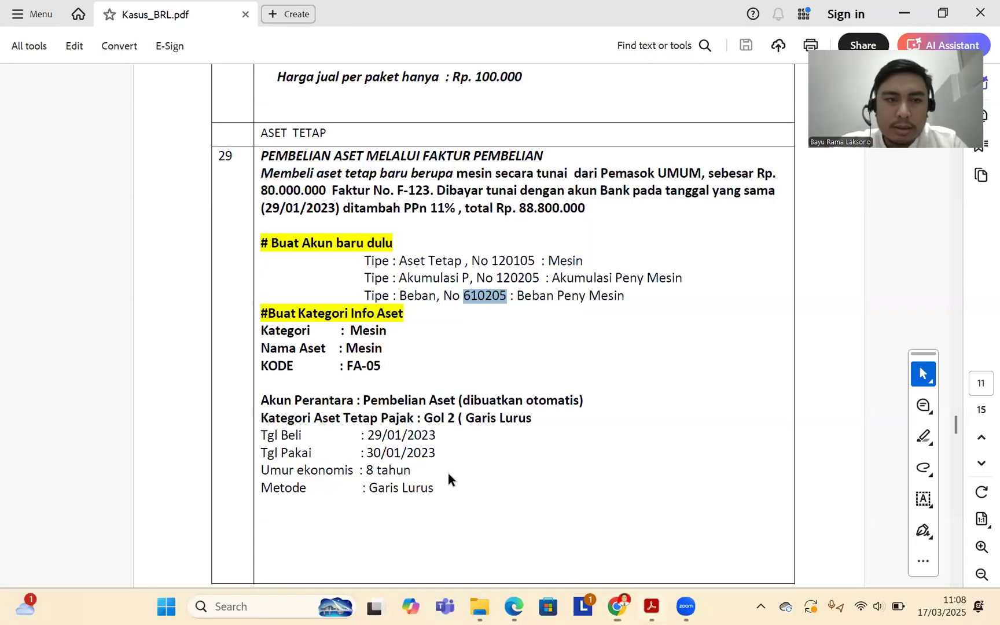
pyautogui.click(617, 606)
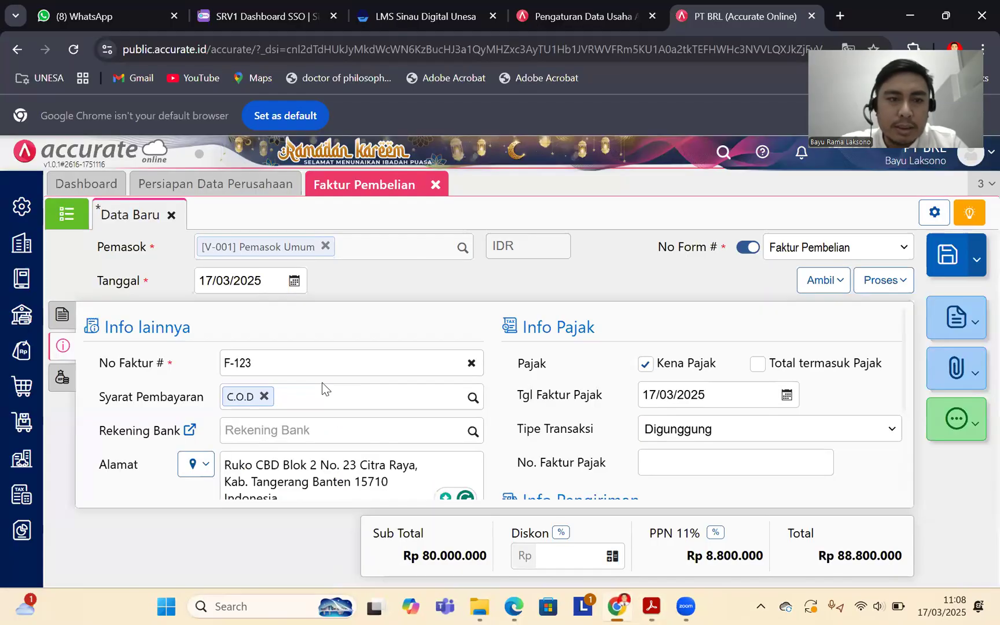
pyautogui.click(267, 281)
pyautogui.write('29/01/20')
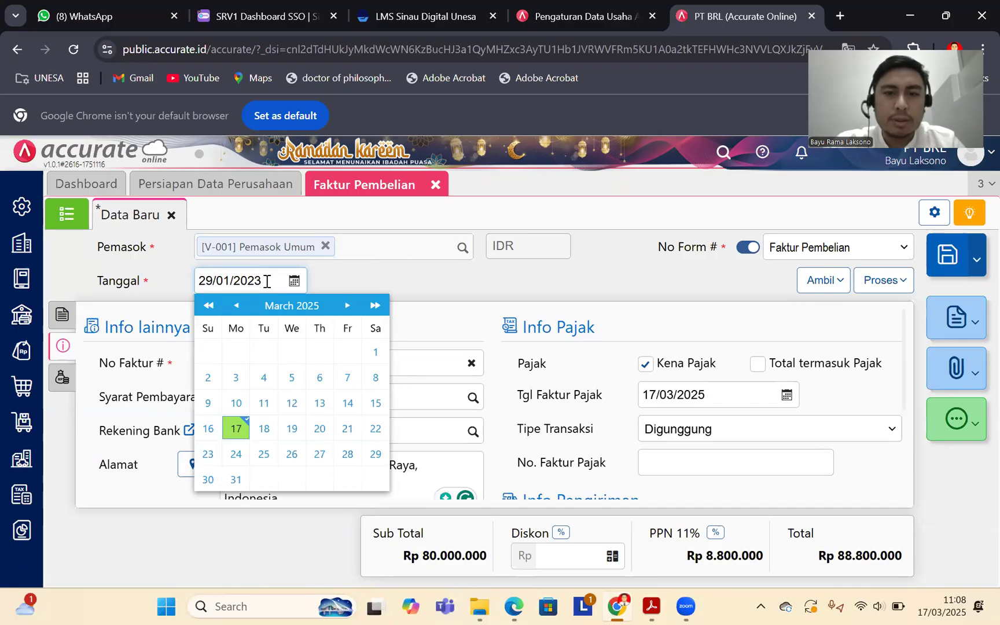
pyautogui.click(566, 297)
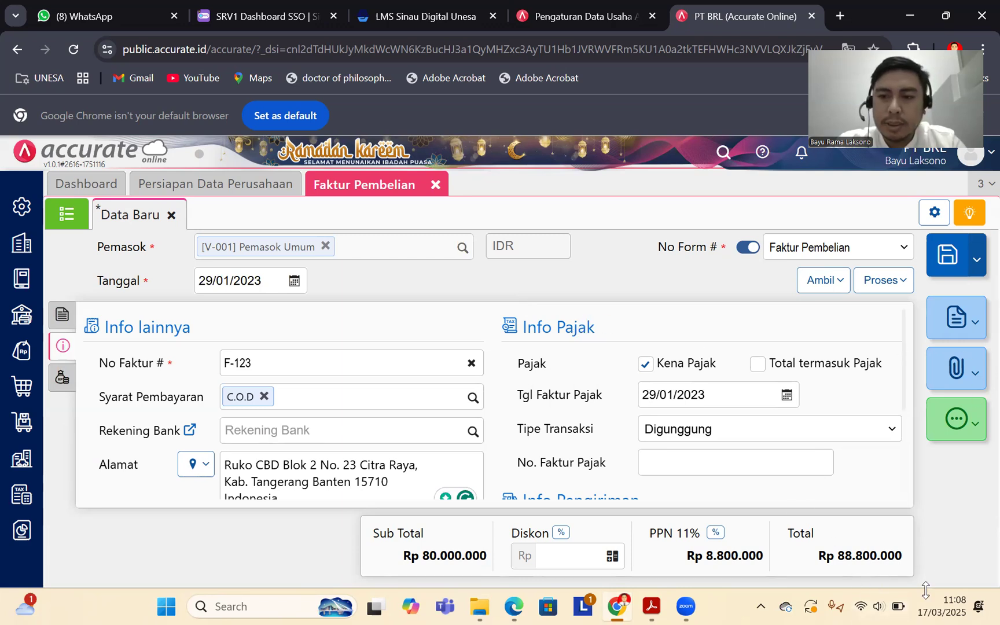
# Step: Return to the item details to review the Mesin line and save the purchase invoice
pyautogui.click(62, 314)
pyautogui.click(279, 338)
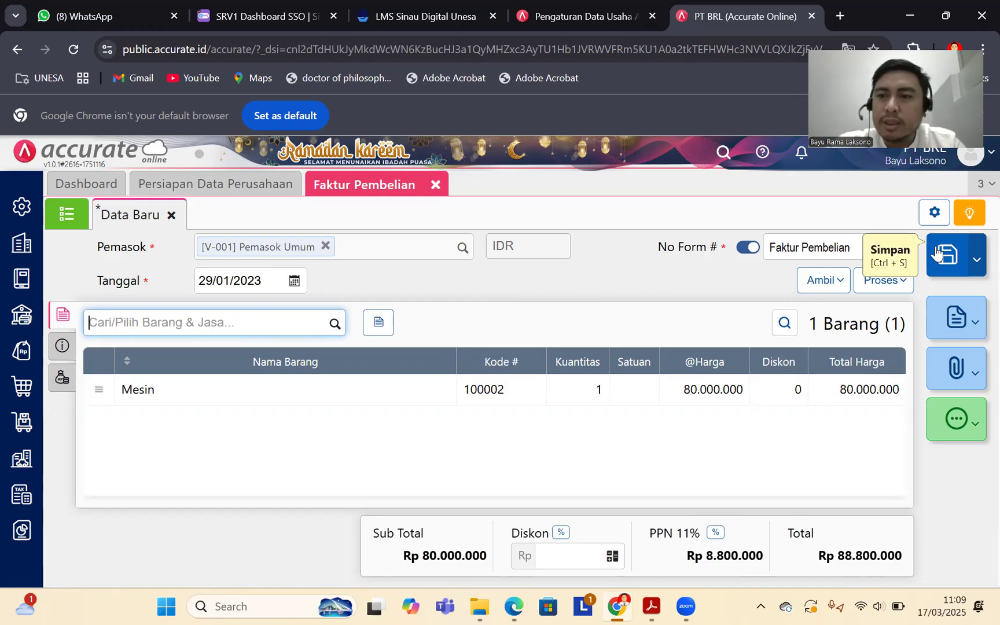
pyautogui.click(949, 259)
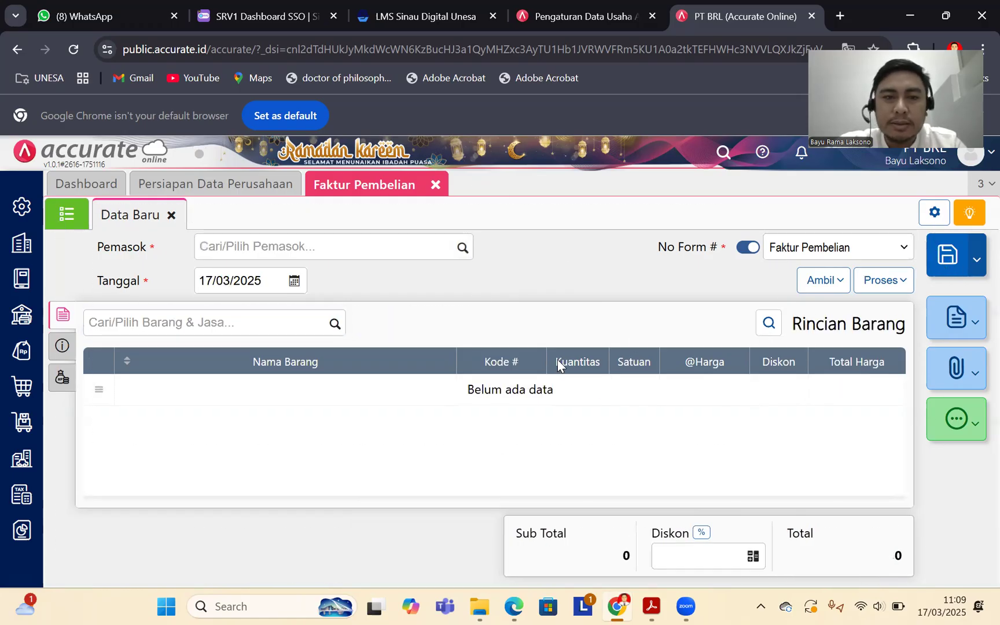
# Step: Consult case 29 in the PDF and examine the Pembelian Asset item in the company's purchasing preferences
pyautogui.click(651, 606)
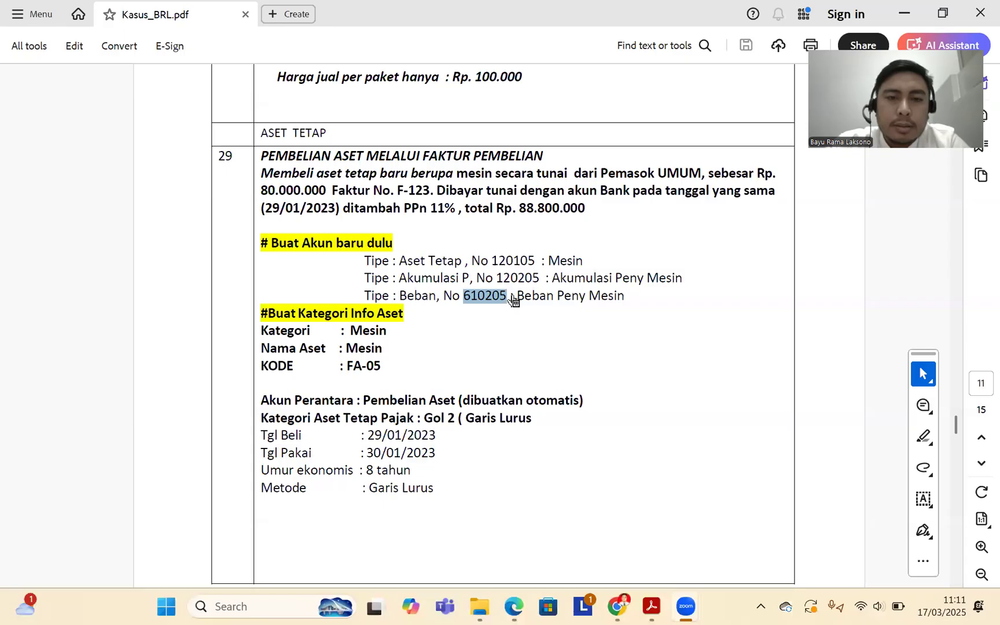
pyautogui.click(618, 606)
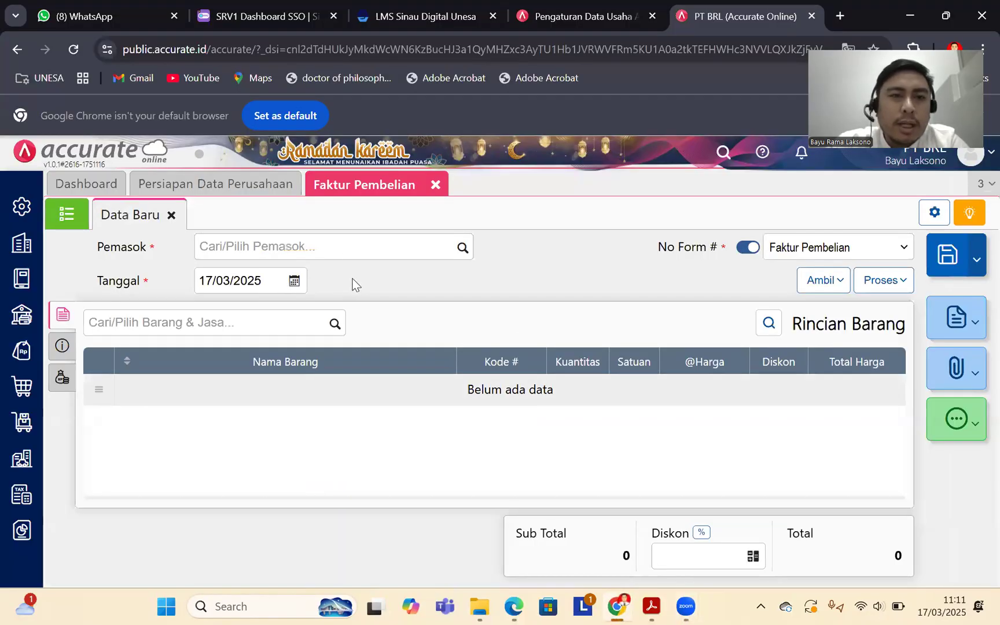
pyautogui.click(21, 207)
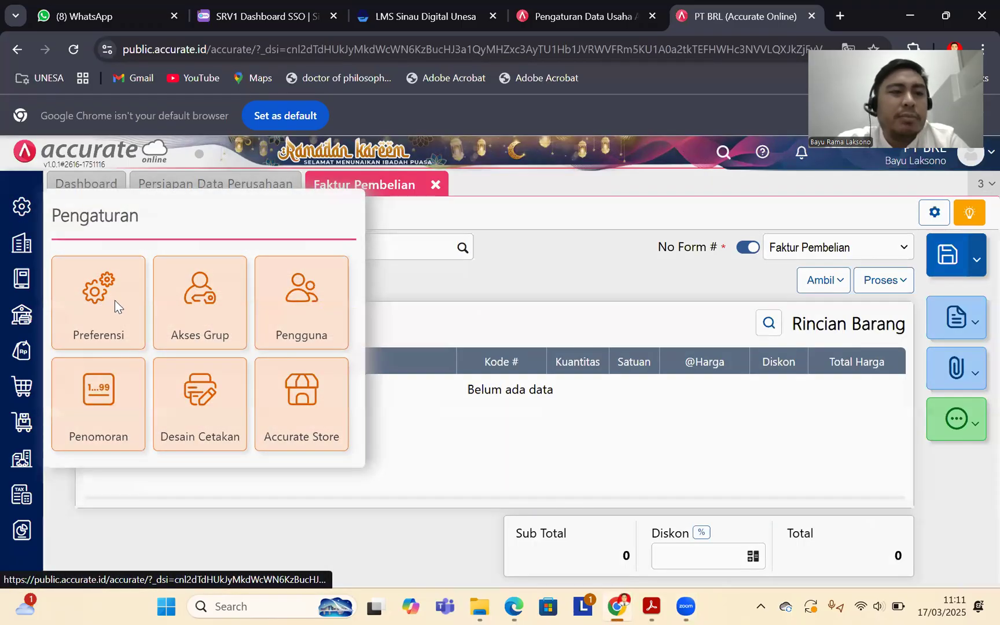
pyautogui.click(115, 300)
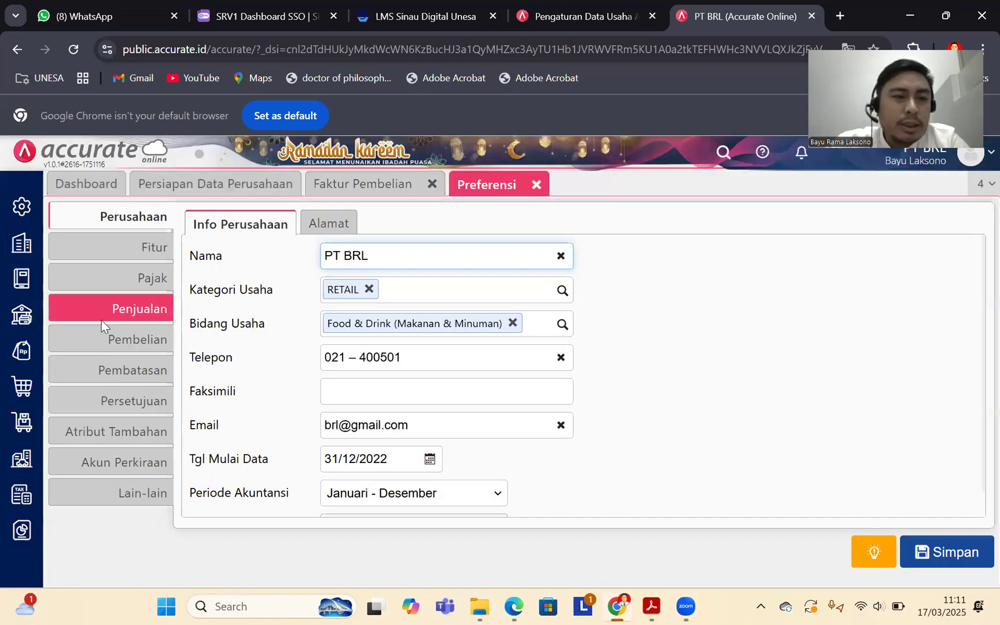
pyautogui.click(137, 341)
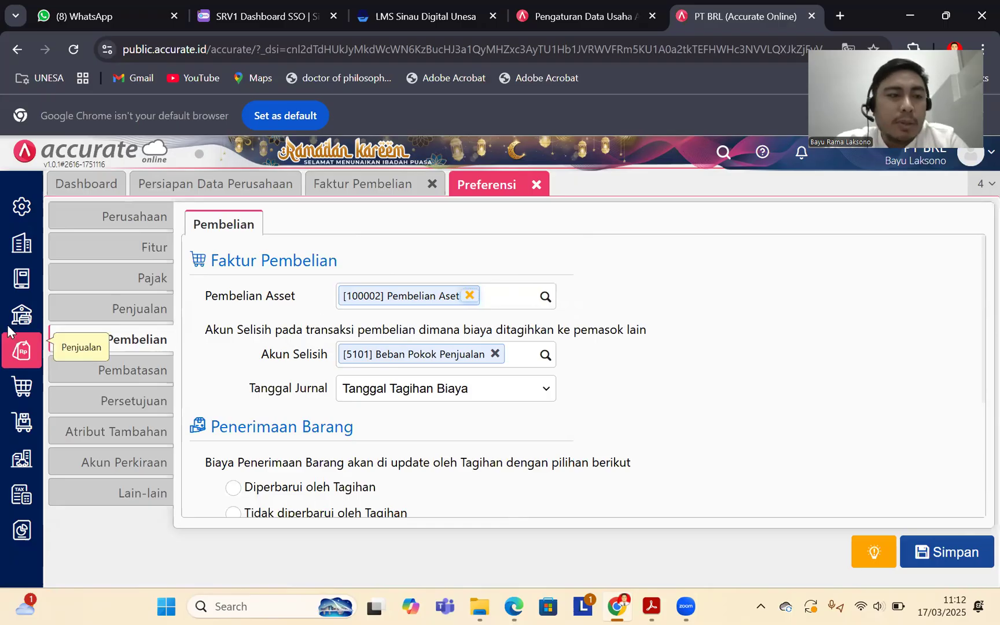
# Step: Recheck the asset details in case 29 of the PDF and open a new fixed asset (Aset Tetap) record in Accurate Online
pyautogui.hotkey('alt', 'Tab')
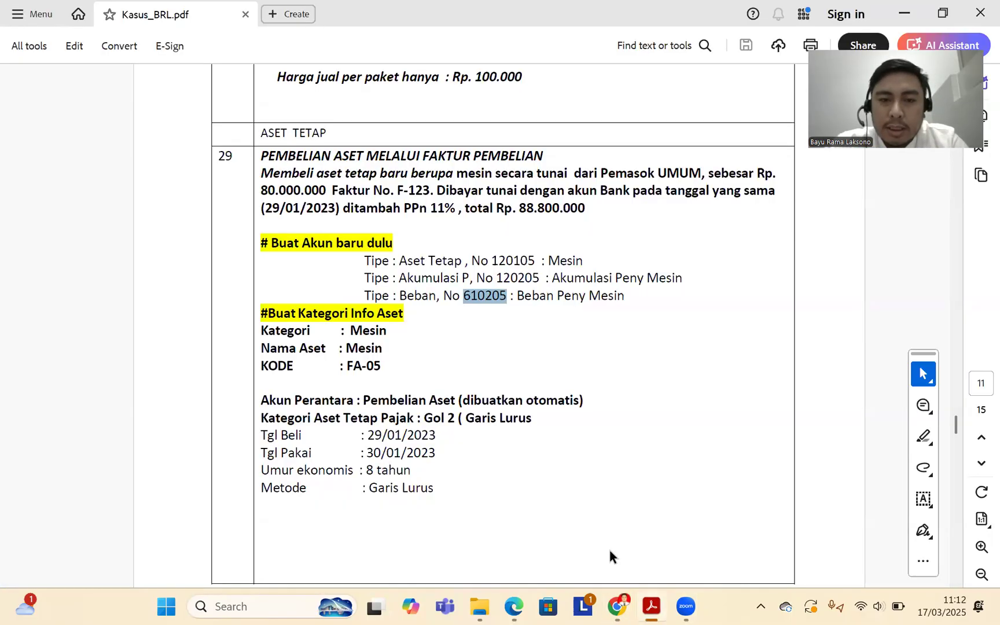
pyautogui.click(618, 606)
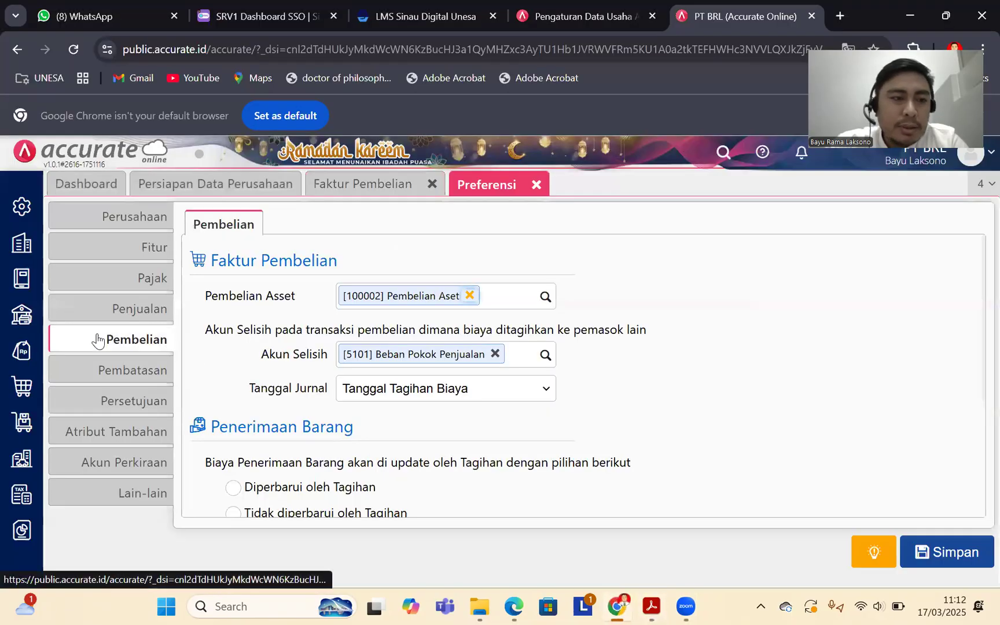
pyautogui.click(27, 459)
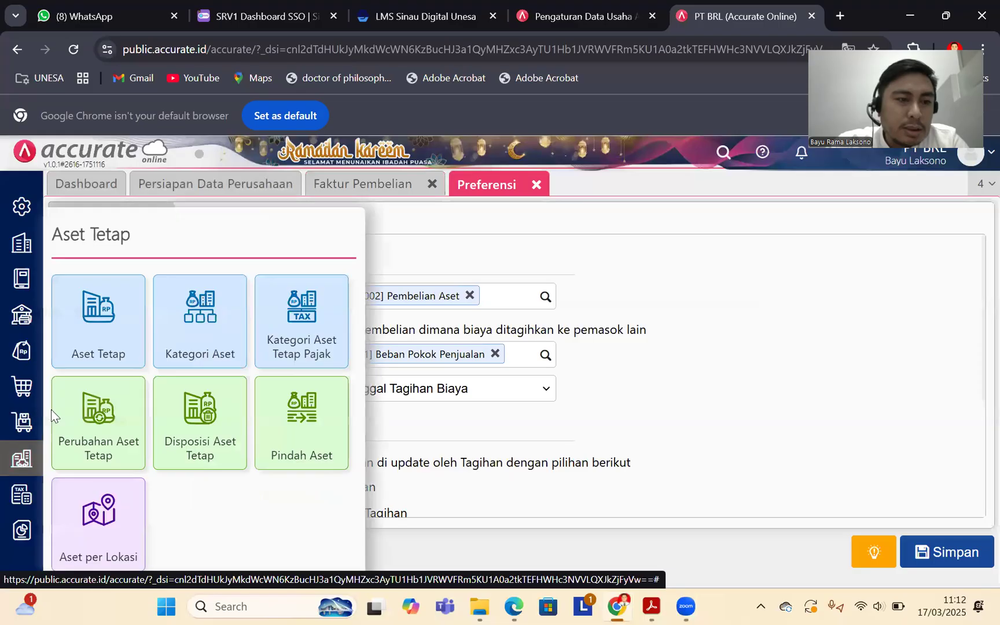
pyautogui.click(103, 324)
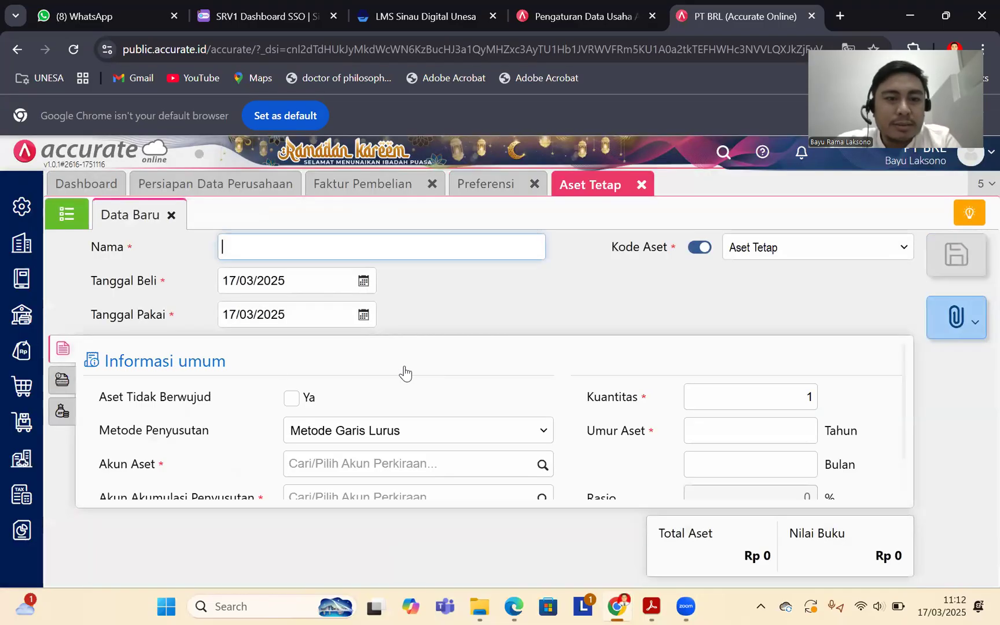
# Step: Open the draft Mesin asset from the fixed asset list and set its usage date (Tanggal Pakai) to 30/01/2023
pyautogui.click(66, 214)
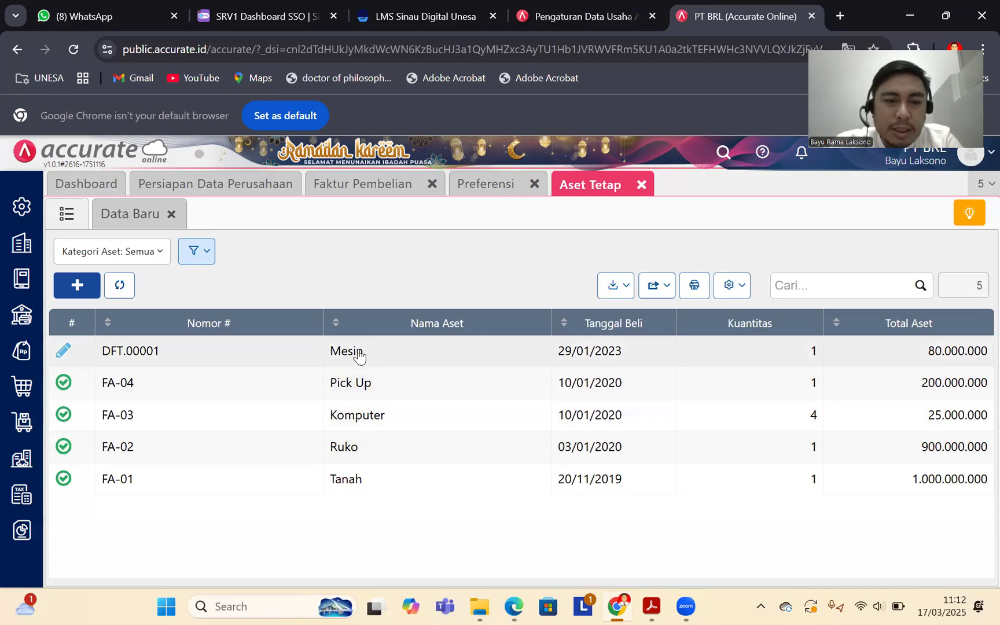
pyautogui.click(417, 351)
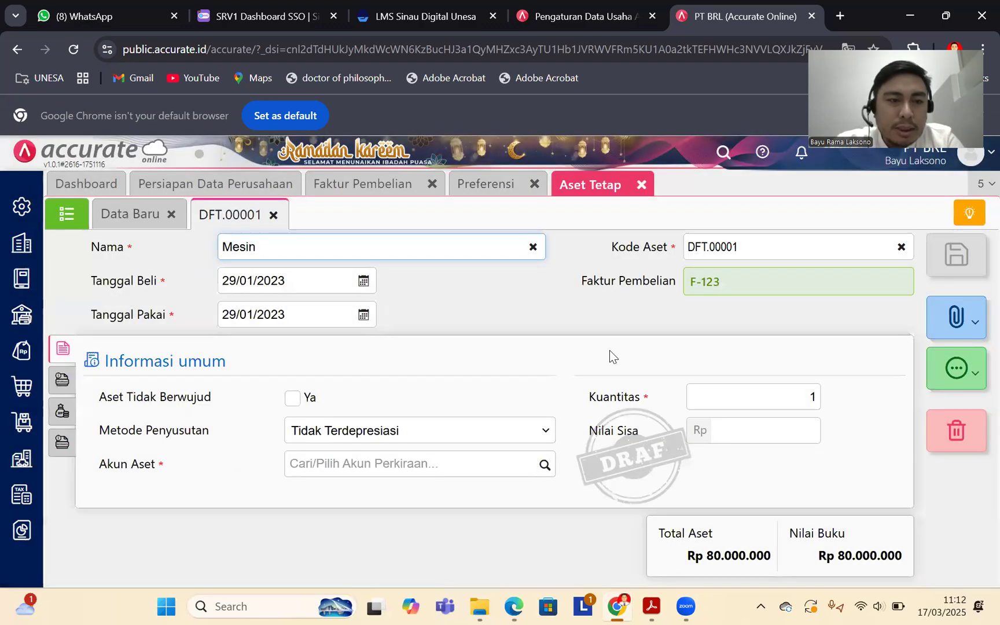
pyautogui.click(233, 314)
pyautogui.click(235, 315)
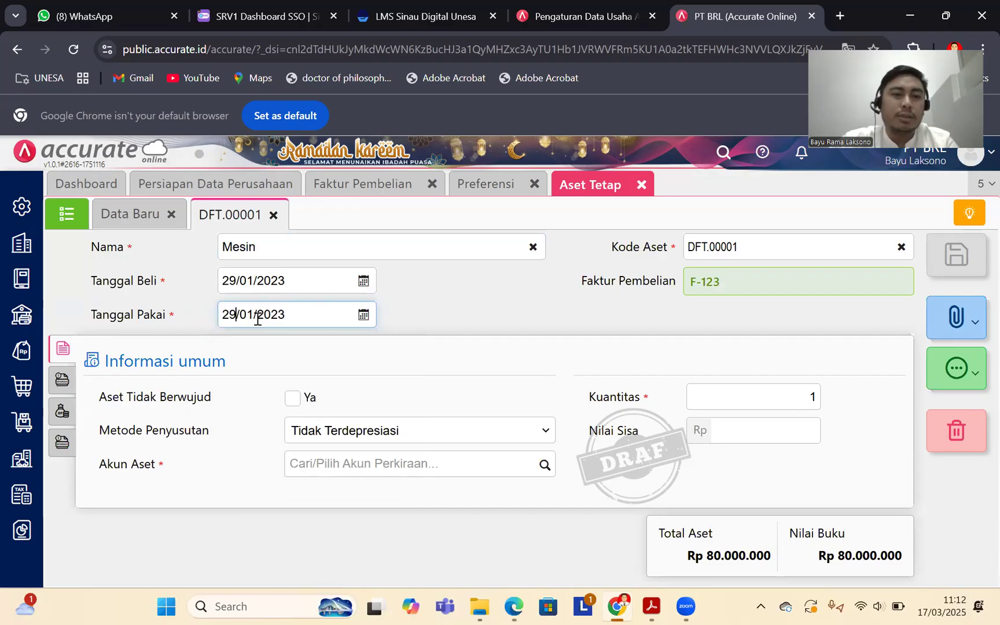
pyautogui.press('BackSpace')
pyautogui.press('BackSpace')
pyautogui.write('30')
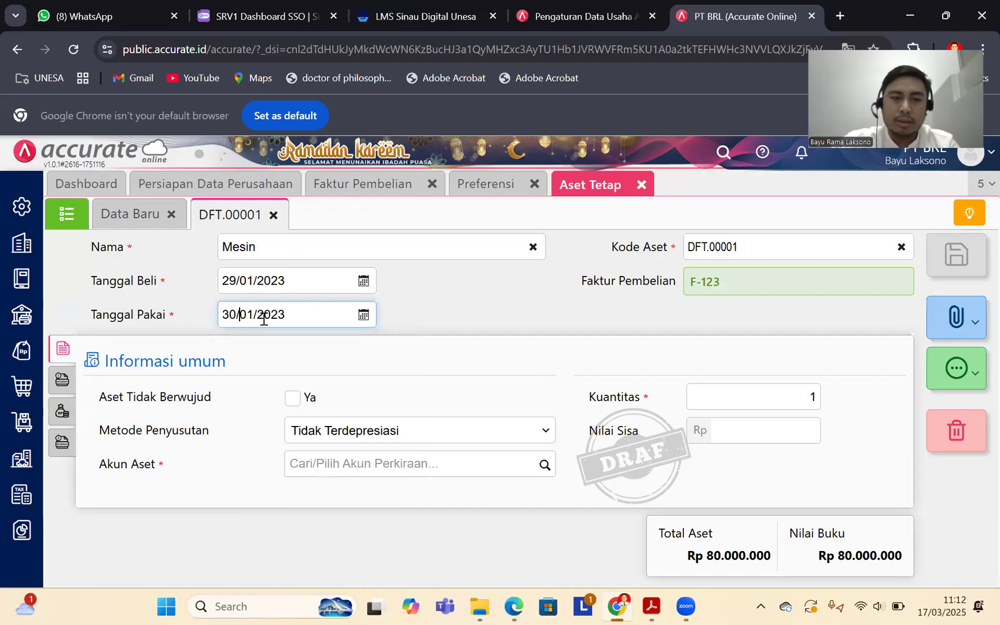
pyautogui.click(524, 368)
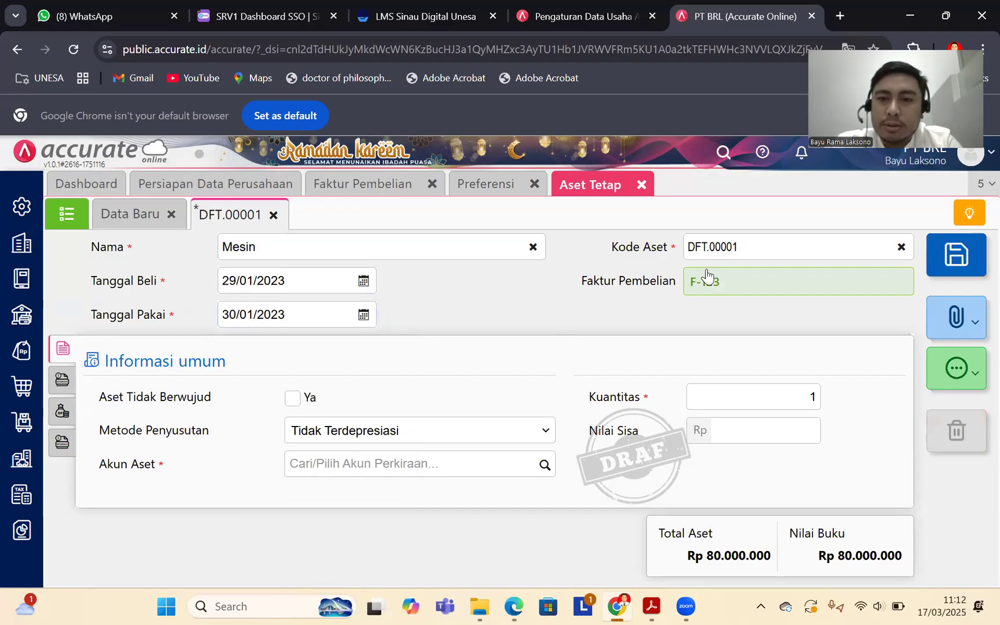
# Step: Check the asset code in case 29 of the PDF and set the Mesin asset's Kode Aset to FA-05
pyautogui.click(659, 606)
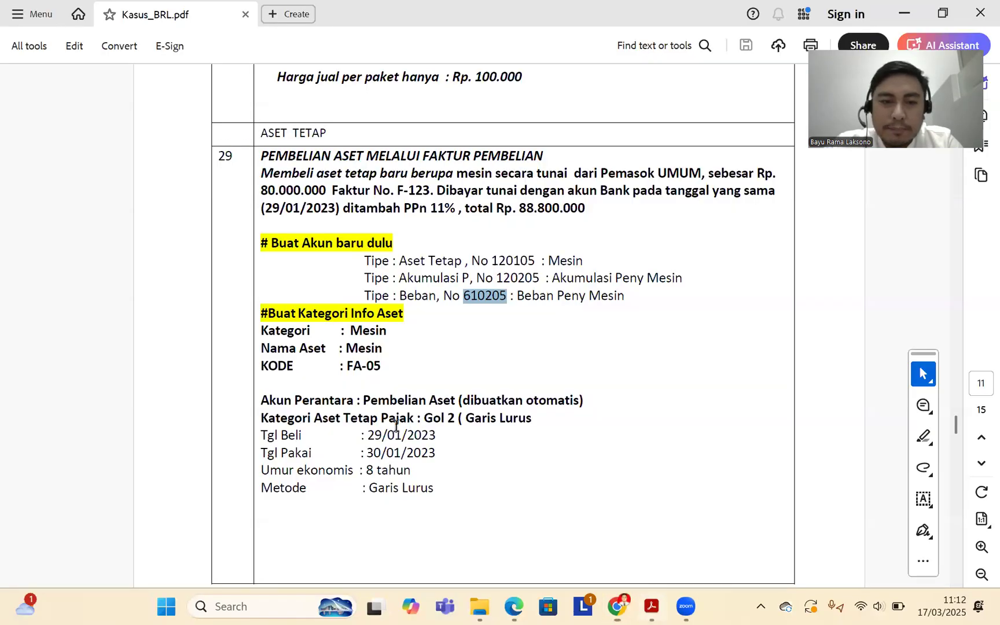
pyautogui.click(618, 606)
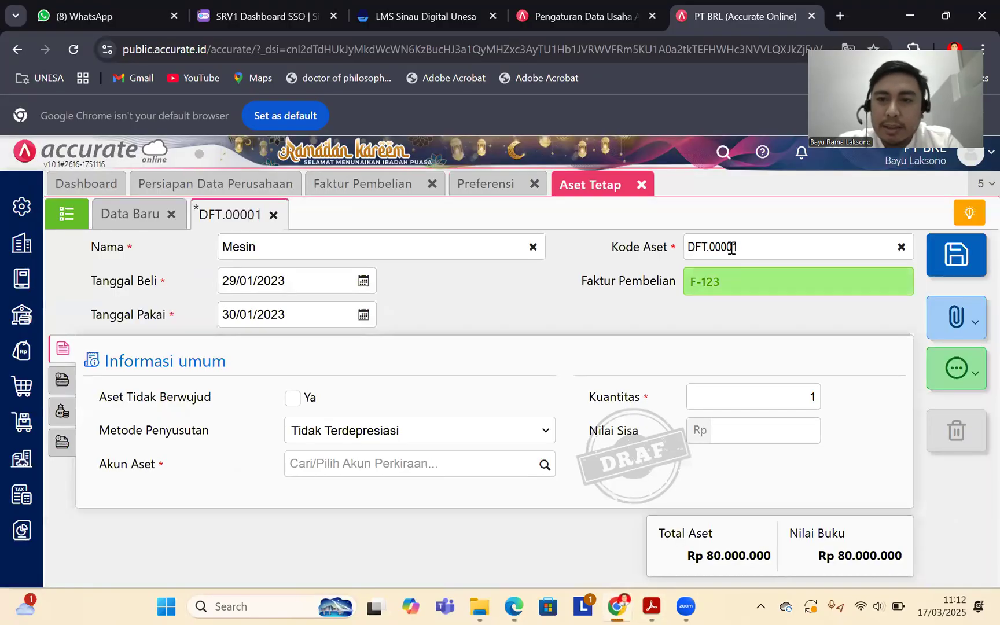
pyautogui.click(709, 250)
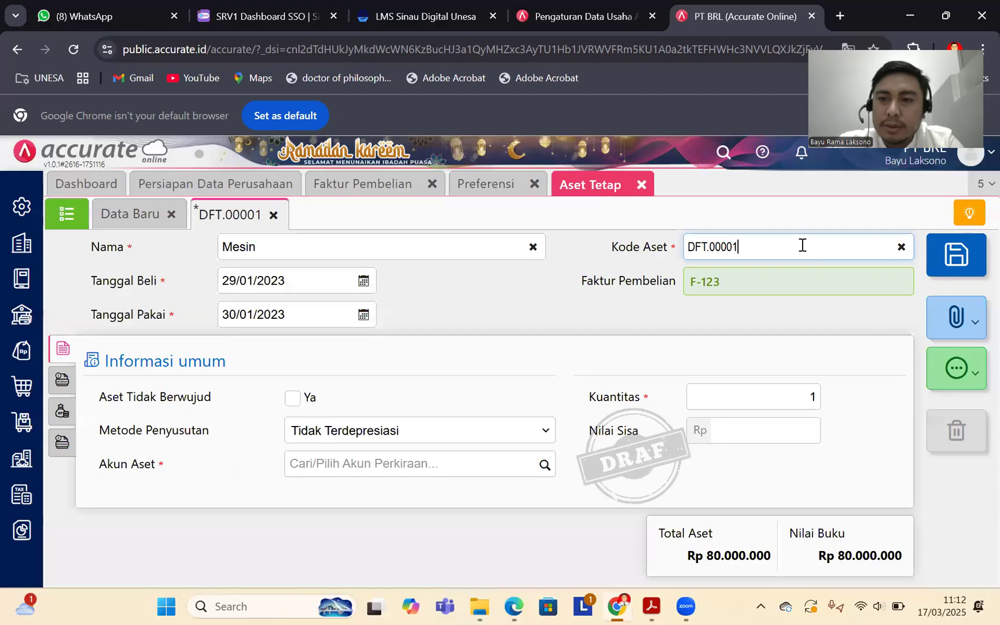
pyautogui.tripleClick(686, 256)
pyautogui.press('BackSpace')
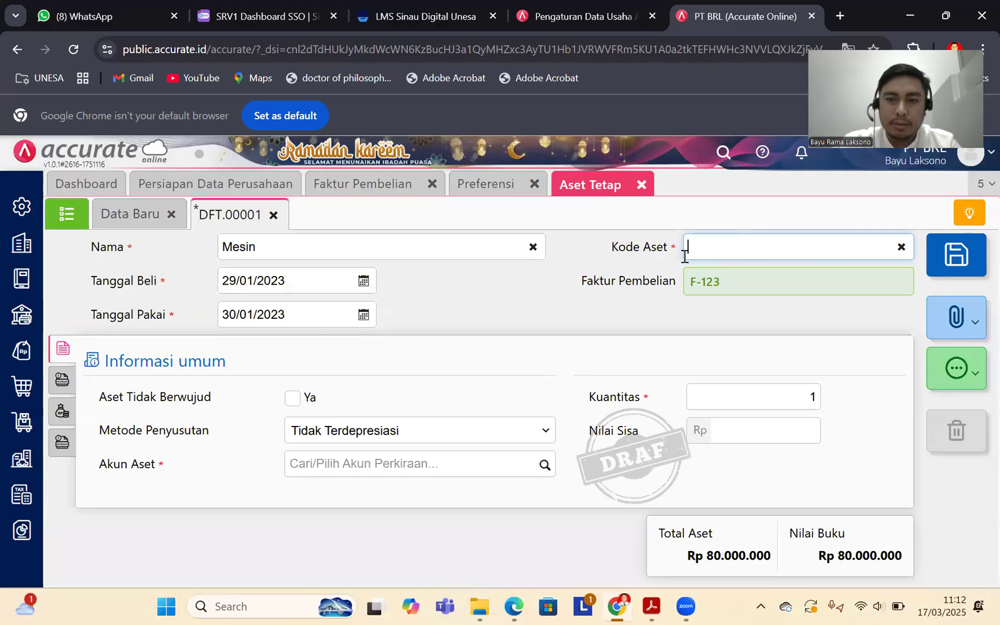
pyautogui.write('FA')
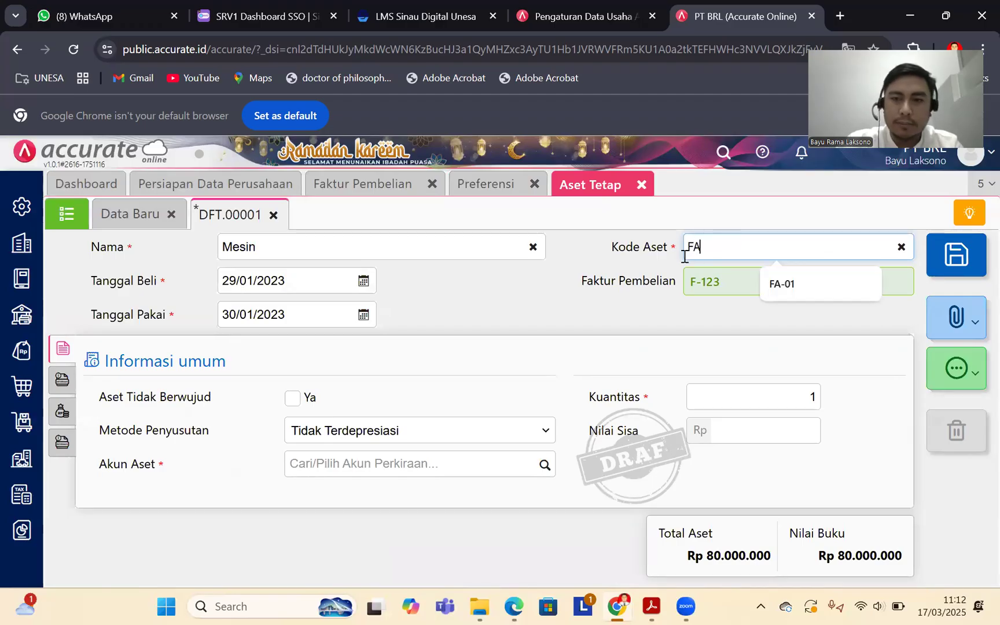
pyautogui.write('-0')
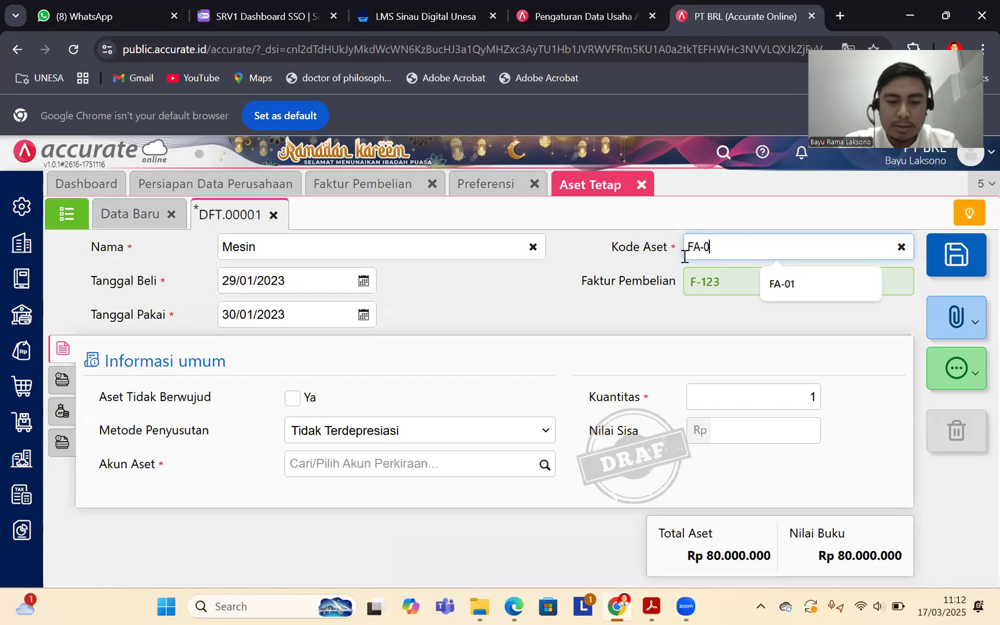
pyautogui.write('5')
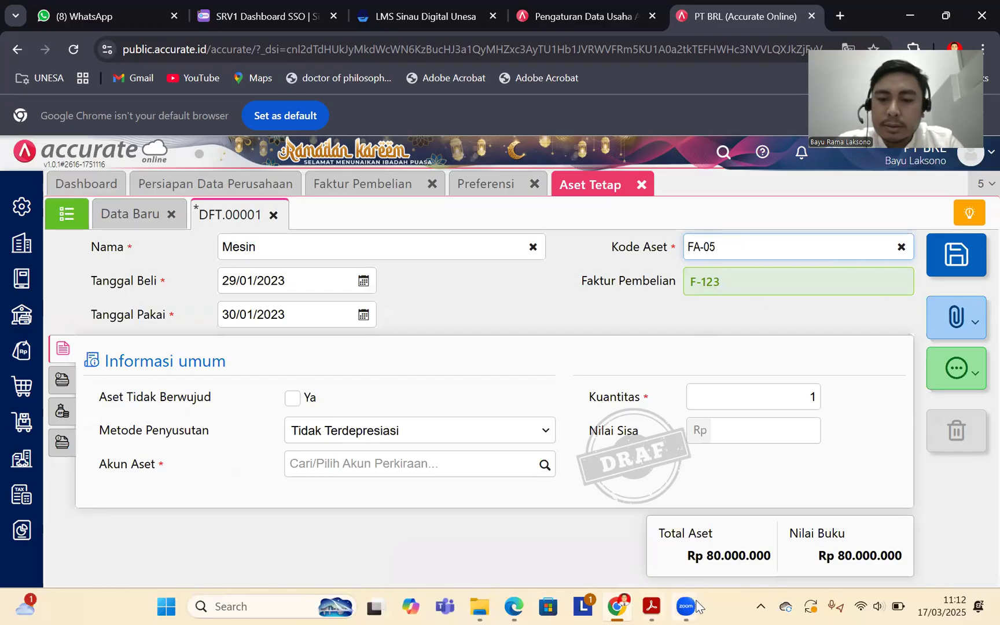
# Step: Consult the depreciation details in case 29 of the PDF and set Metode Penyusutan to Metode Garis Lurus
pyautogui.click(651, 606)
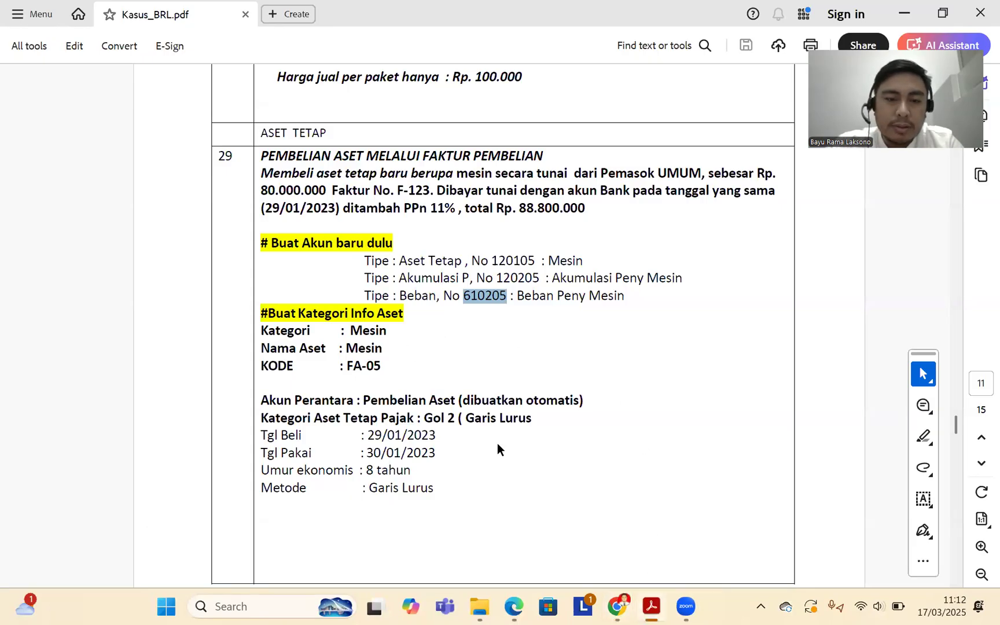
pyautogui.click(617, 606)
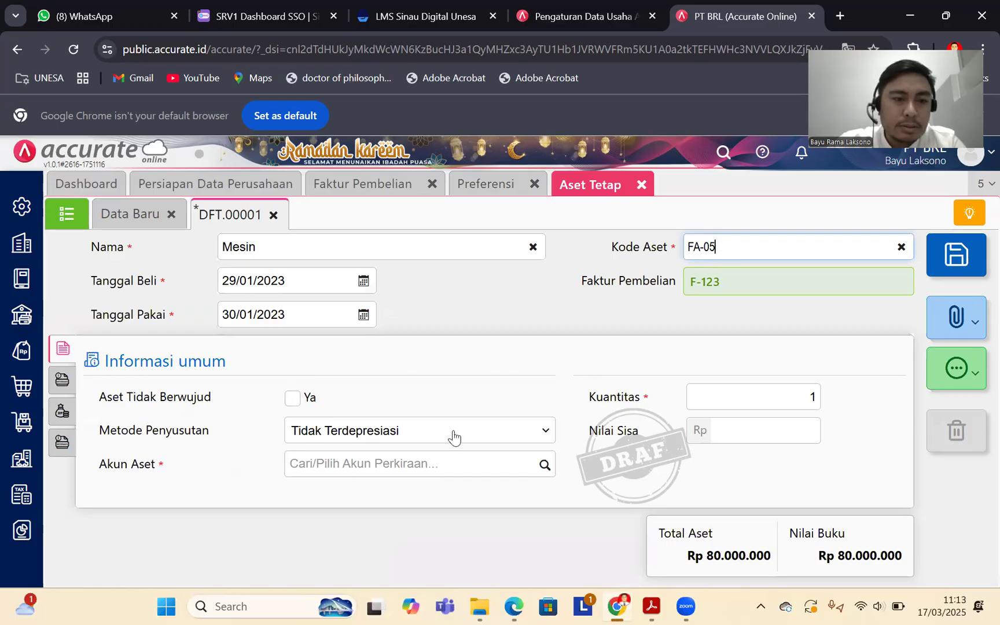
pyautogui.click(538, 437)
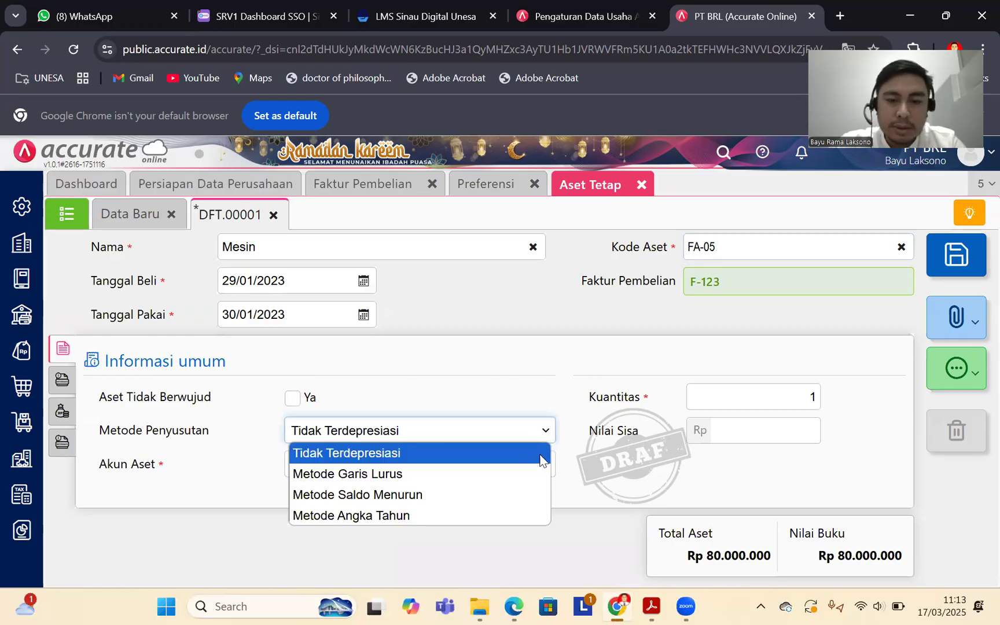
pyautogui.hotkey('alt', 'Tab')
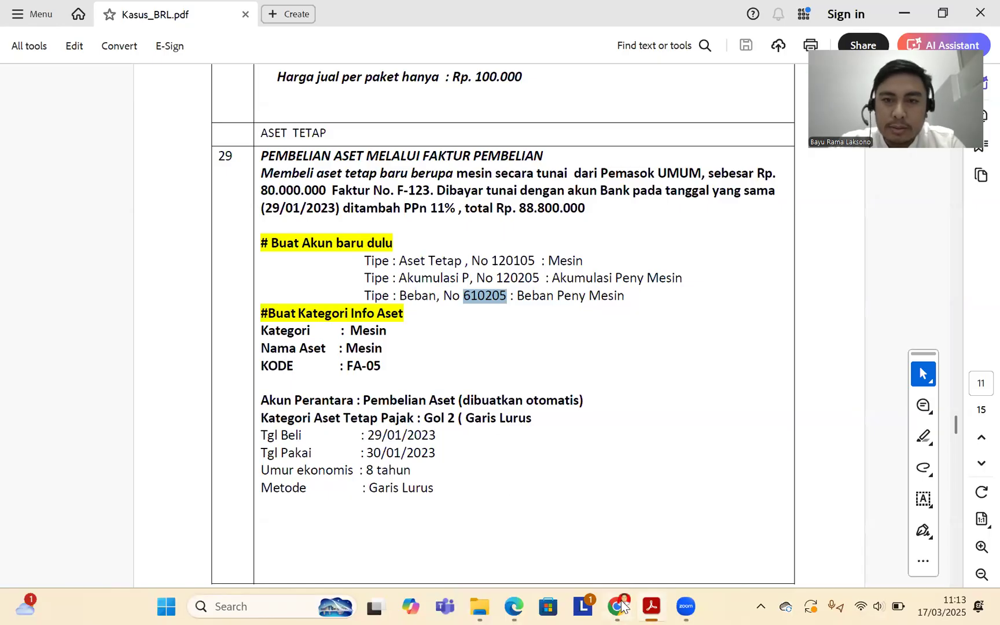
pyautogui.moveTo(621, 606)
pyautogui.click(618, 569)
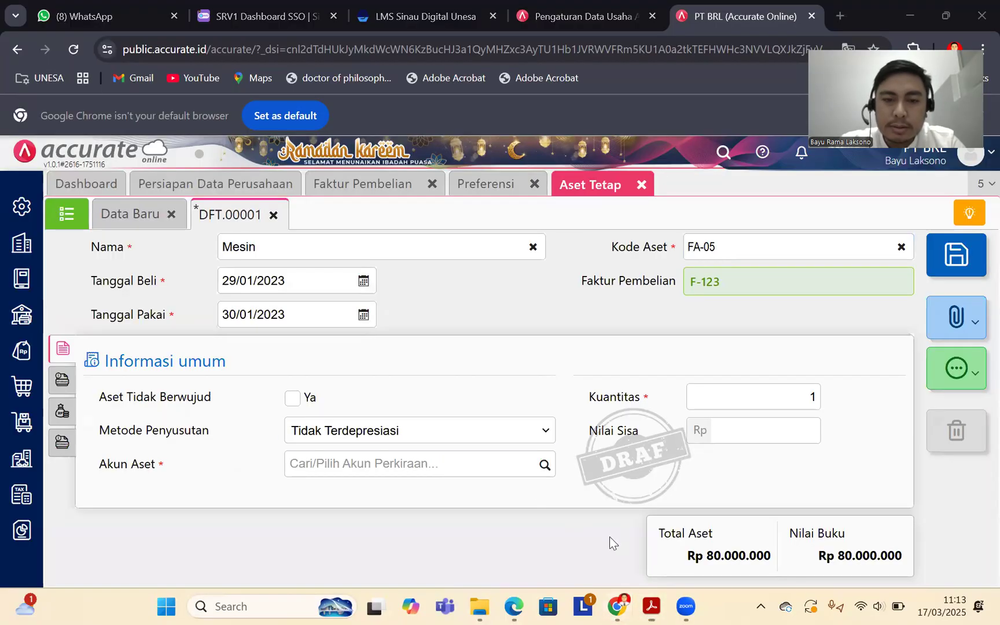
pyautogui.click(541, 439)
pyautogui.click(404, 472)
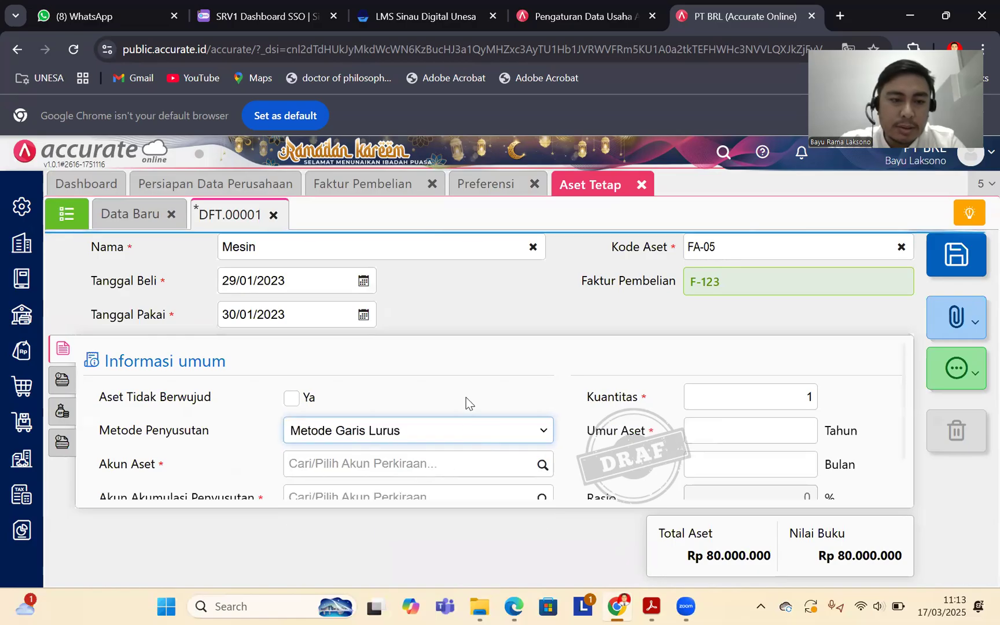
# Step: Assign 120105 Mesin as the asset account and 120205 Akumulasi Peny Mesin as the accumulated depreciation account
pyautogui.scroll(-1, 469, 404)
pyautogui.click(541, 412)
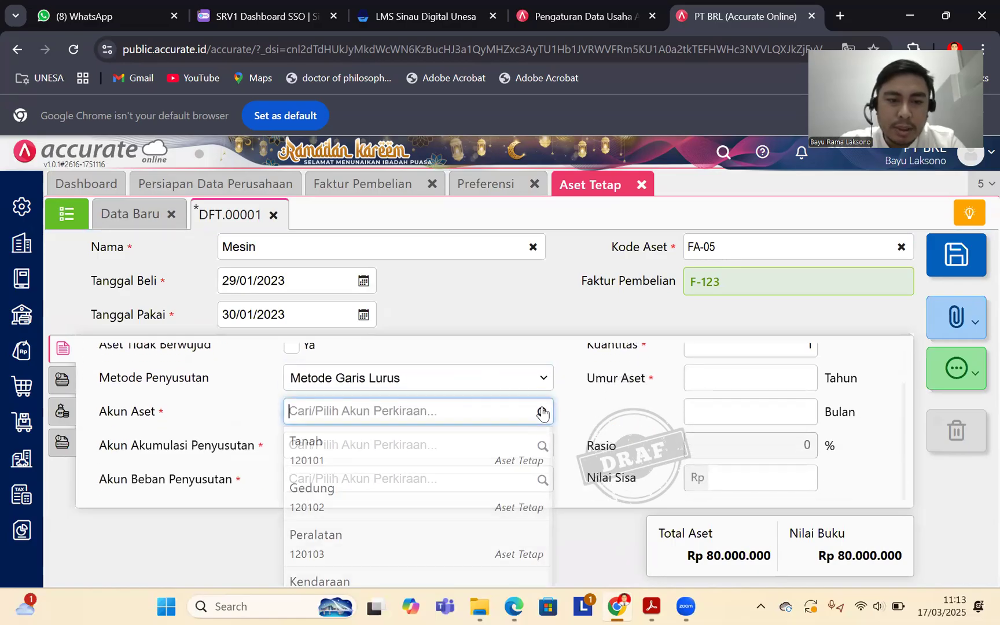
pyautogui.write('m')
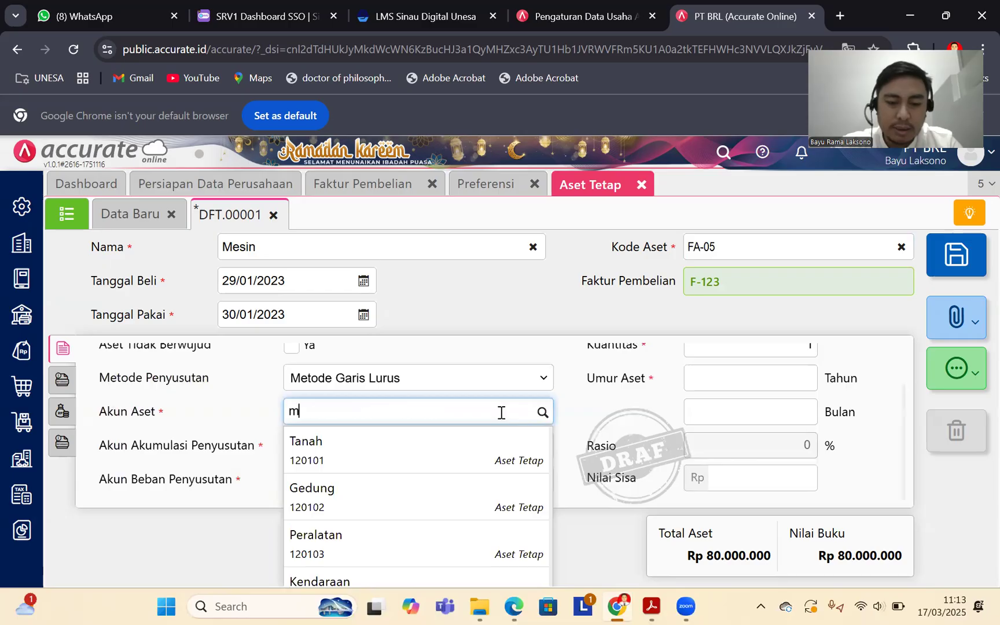
pyautogui.write('esin')
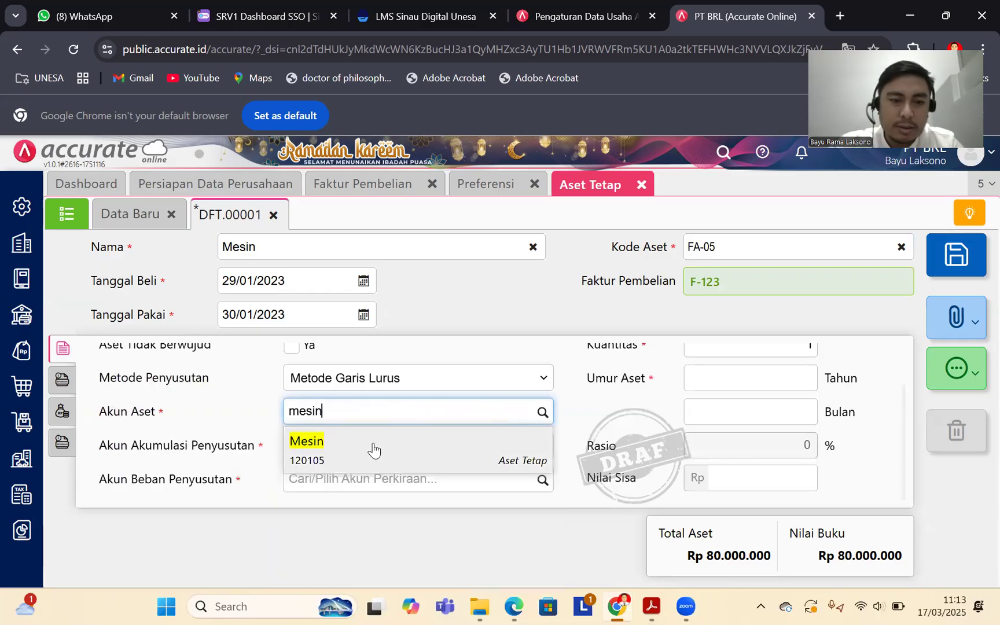
pyautogui.click(416, 446)
pyautogui.click(523, 445)
pyautogui.write('mesin')
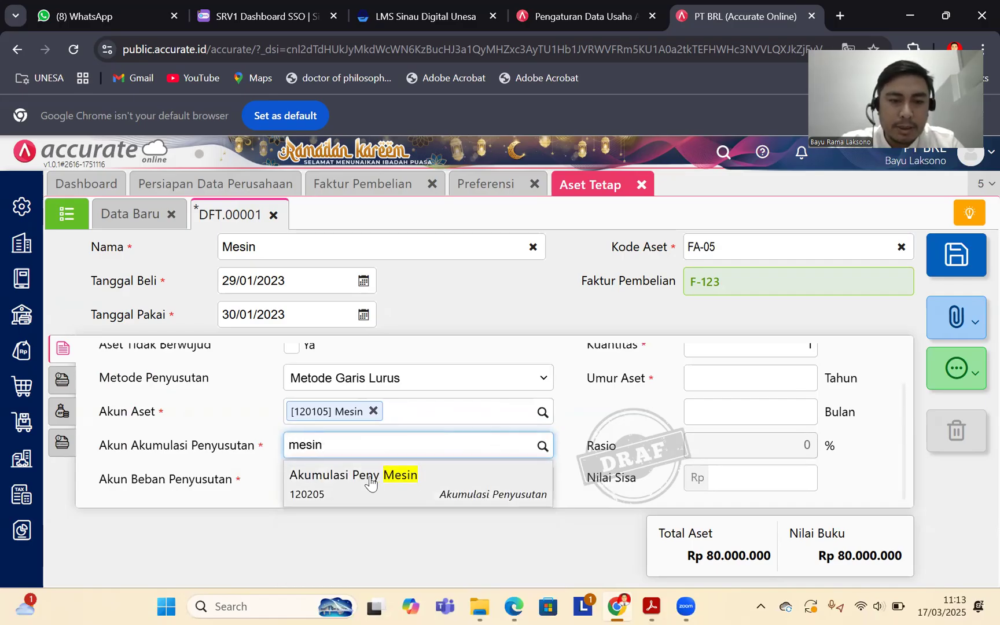
pyautogui.click(371, 477)
# Step: Assign 610205 Beban Peny Mesin as the depreciation expense account (Akun Beban Penyusutan)
pyautogui.click(524, 479)
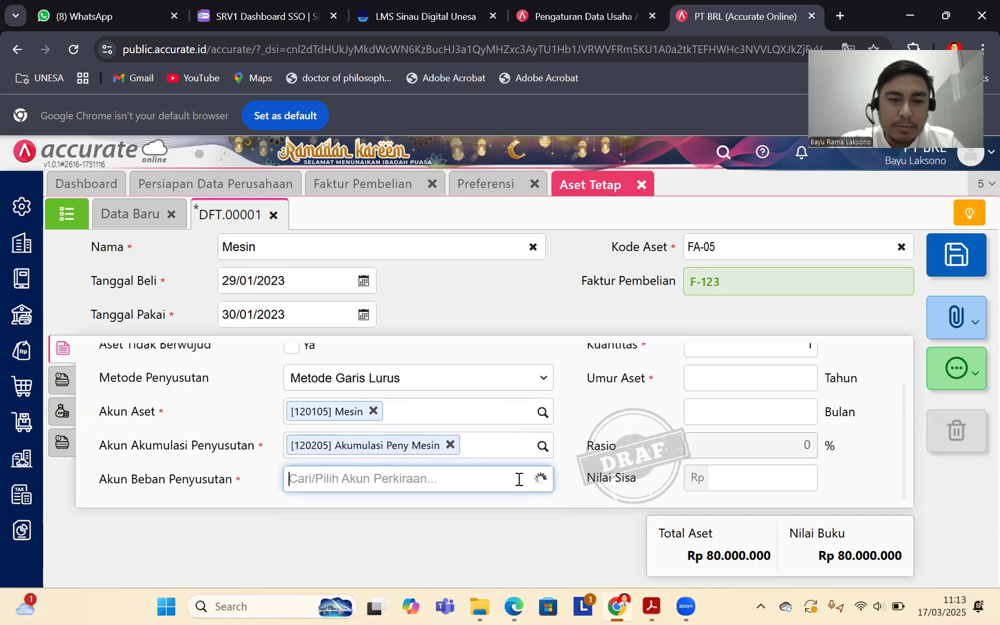
pyautogui.write('mesin')
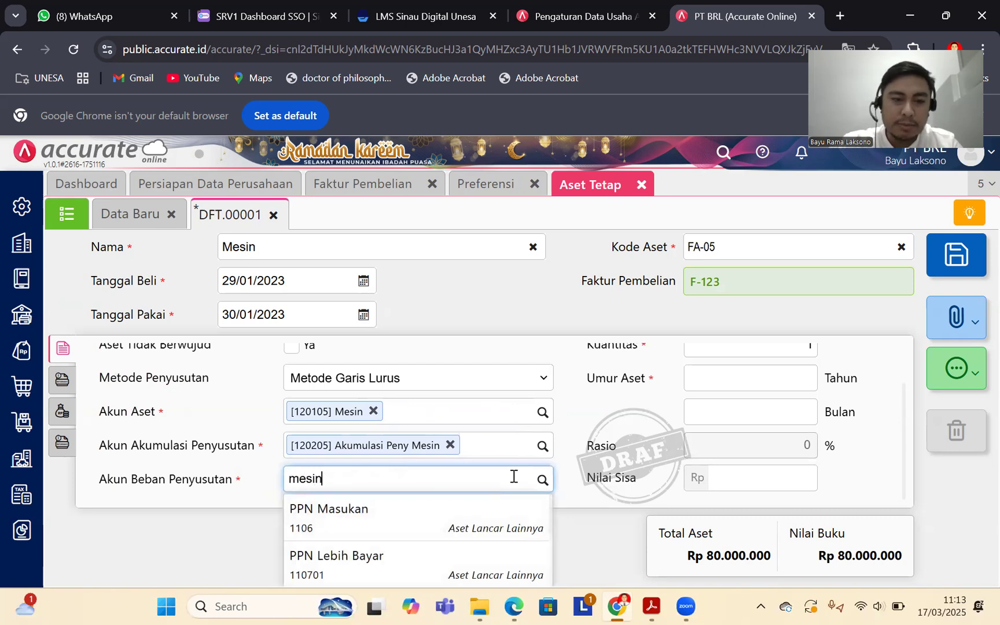
pyautogui.click(390, 515)
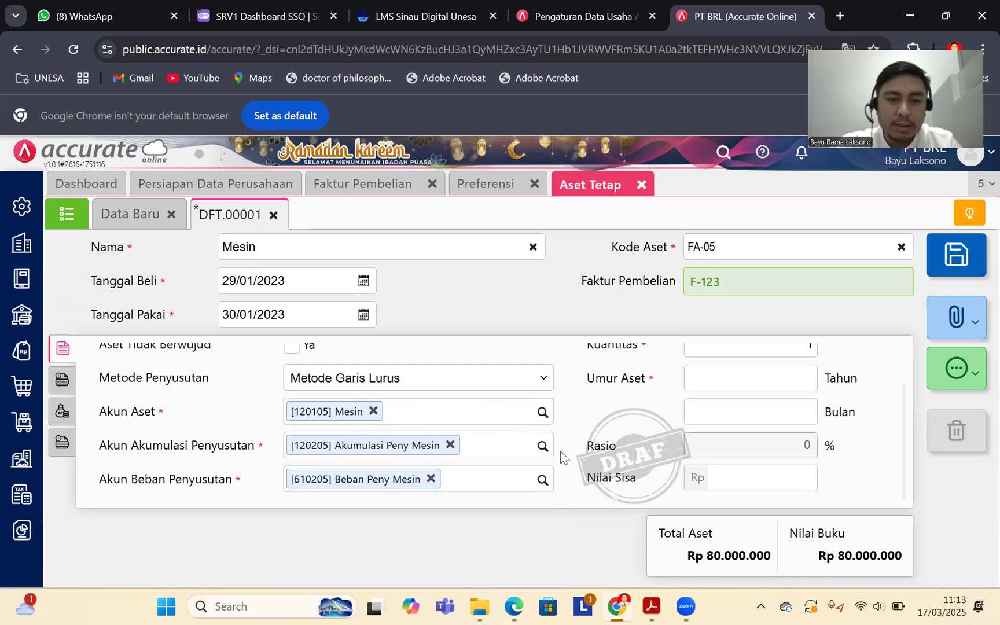
# Step: Check the economic life in case 29 of the PDF and set Umur Aset to 8 years (Tahun)
pyautogui.scroll(2, 818, 385)
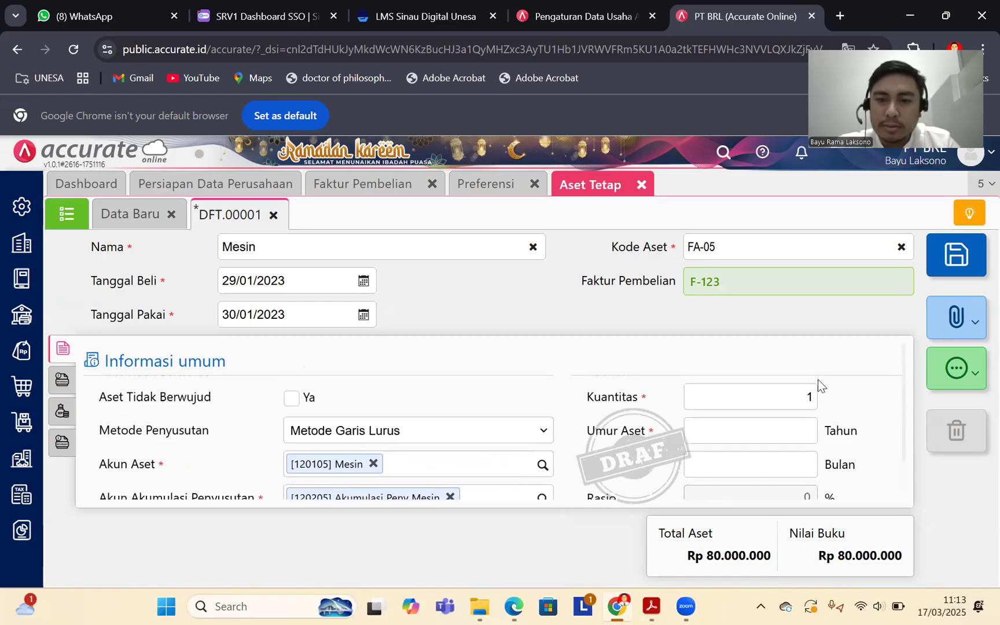
pyautogui.scroll(-2, 782, 402)
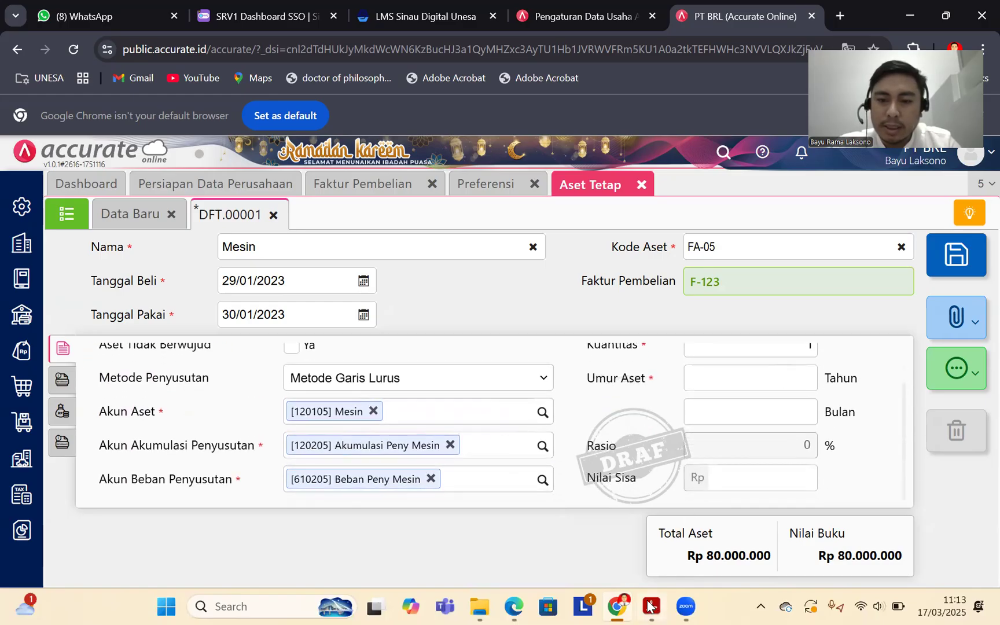
pyautogui.click(651, 606)
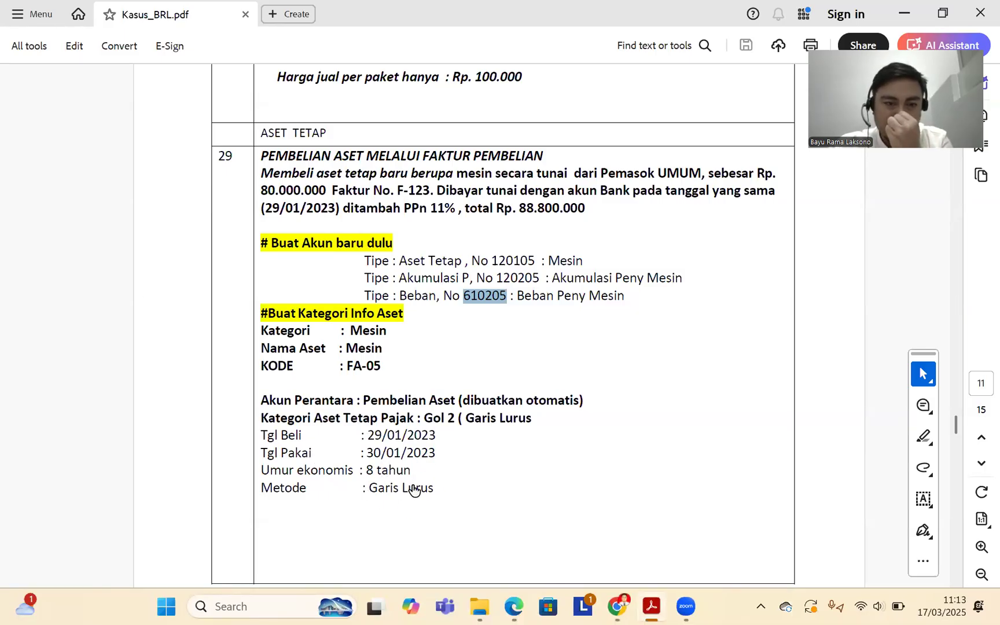
pyautogui.click(619, 606)
pyautogui.click(796, 376)
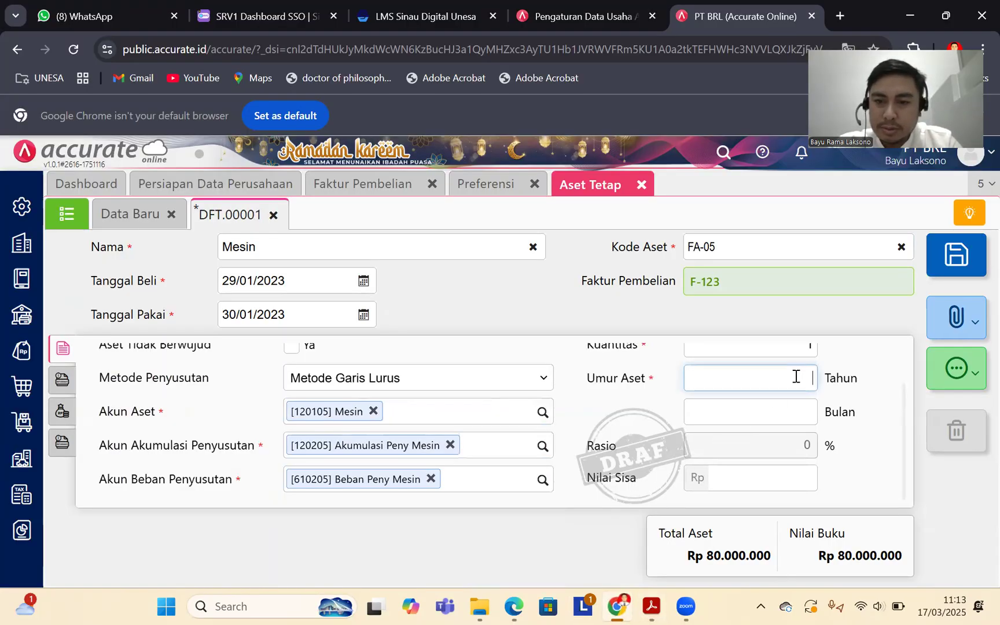
pyautogui.write('8')
pyautogui.click(600, 418)
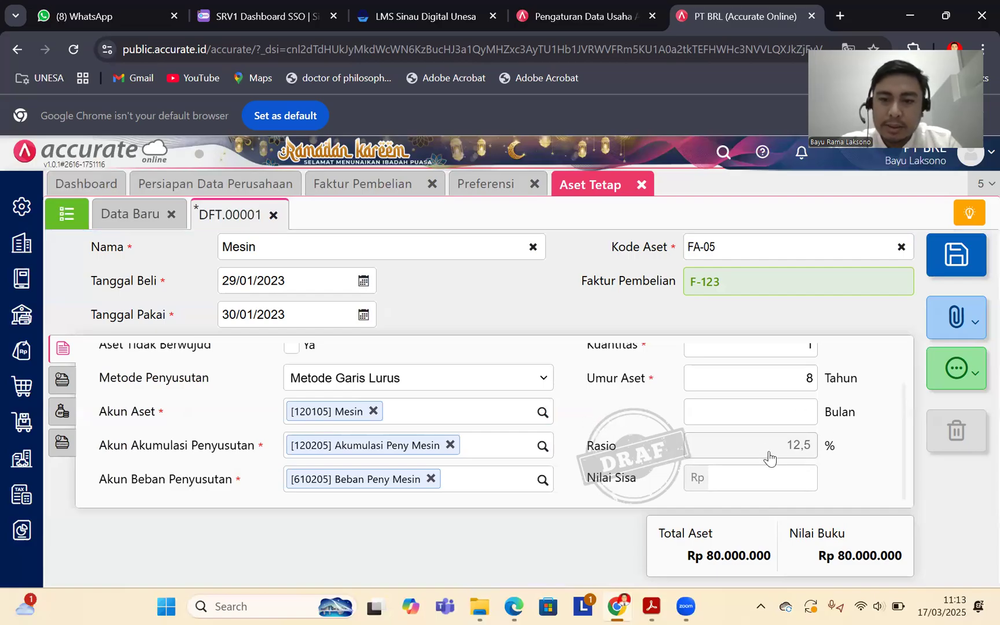
# Step: In the asset's other information, set Kategori Aset to Mesin and select Kantor Pusat as the initial location
pyautogui.click(62, 382)
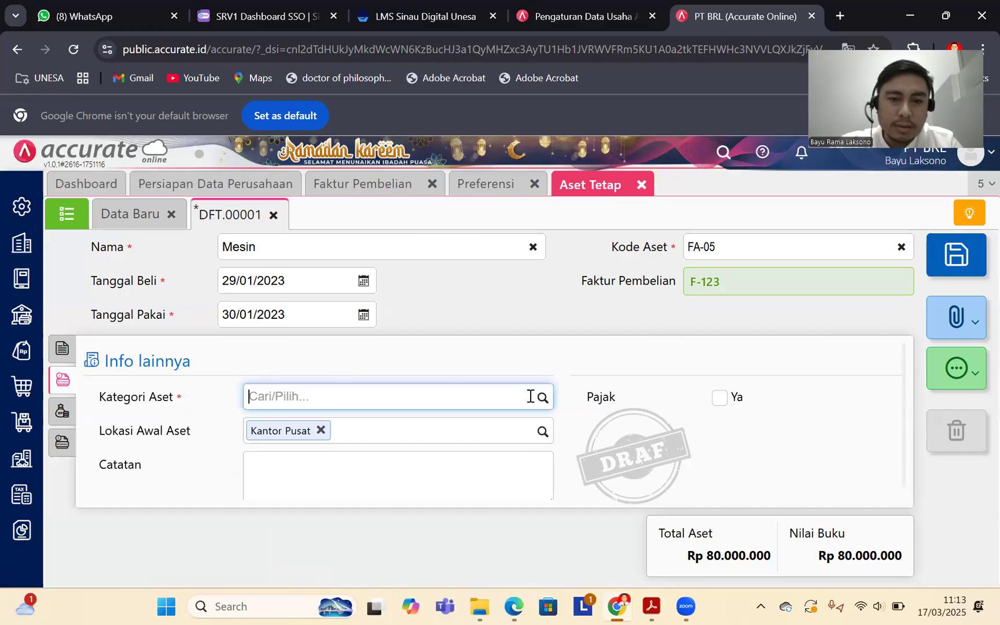
pyautogui.write('mesin')
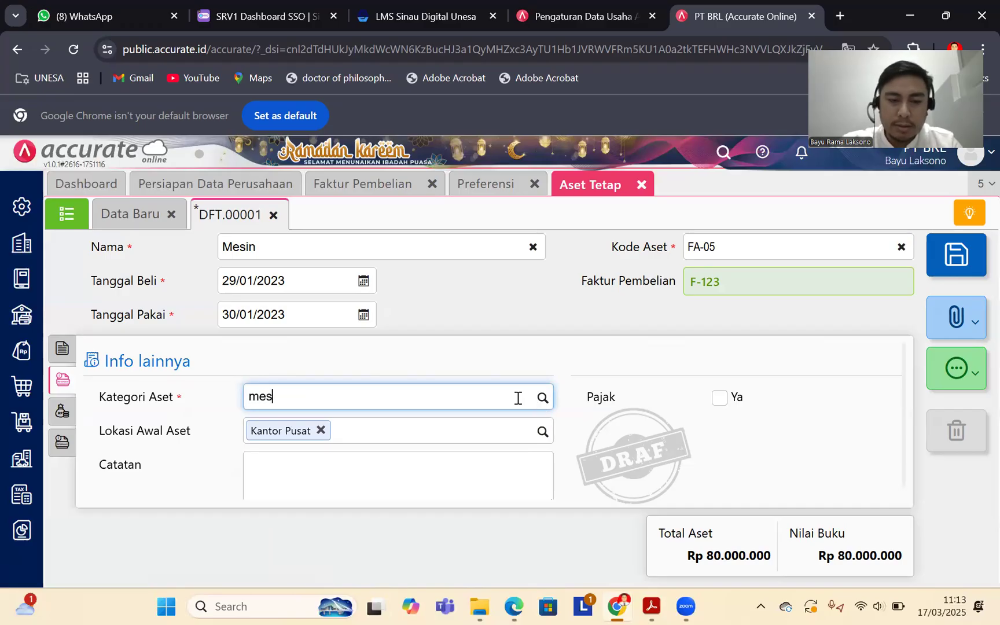
pyautogui.click(375, 426)
pyautogui.click(338, 431)
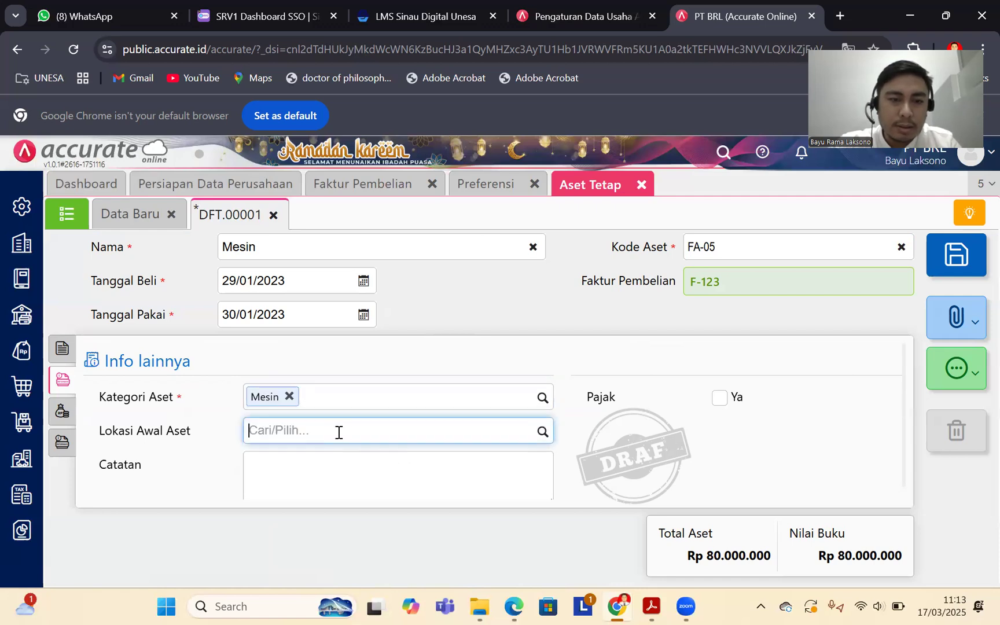
pyautogui.click(442, 440)
pyautogui.click(313, 469)
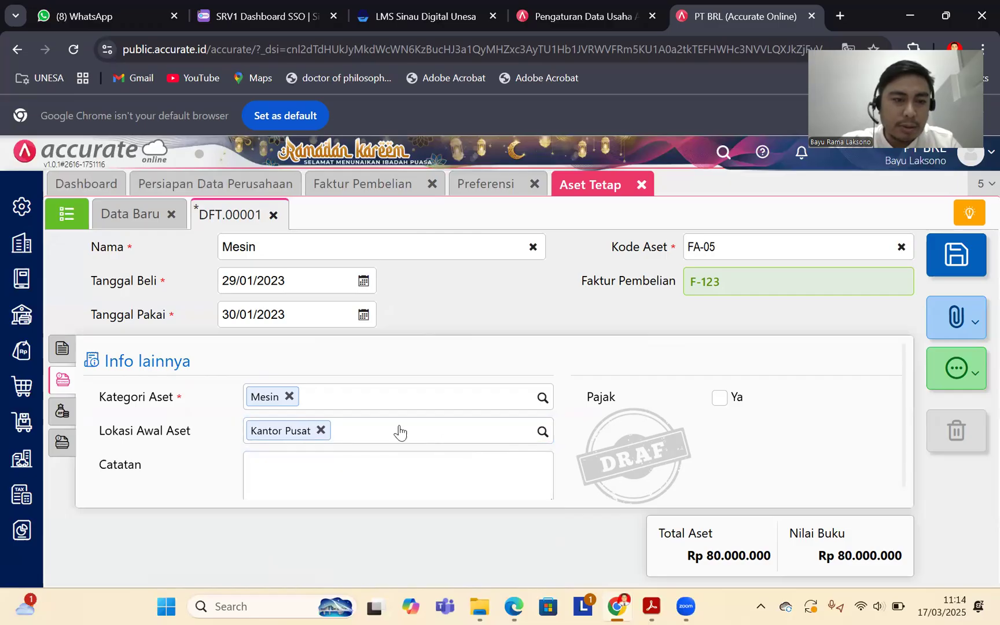
# Step: Mark the asset as subject to tax (Pajak) and set Kategori Pajak to Gol 2 [Garis Lurus], checking case 29 in the PDF
pyautogui.scroll(-1, 664, 400)
pyautogui.click(735, 385)
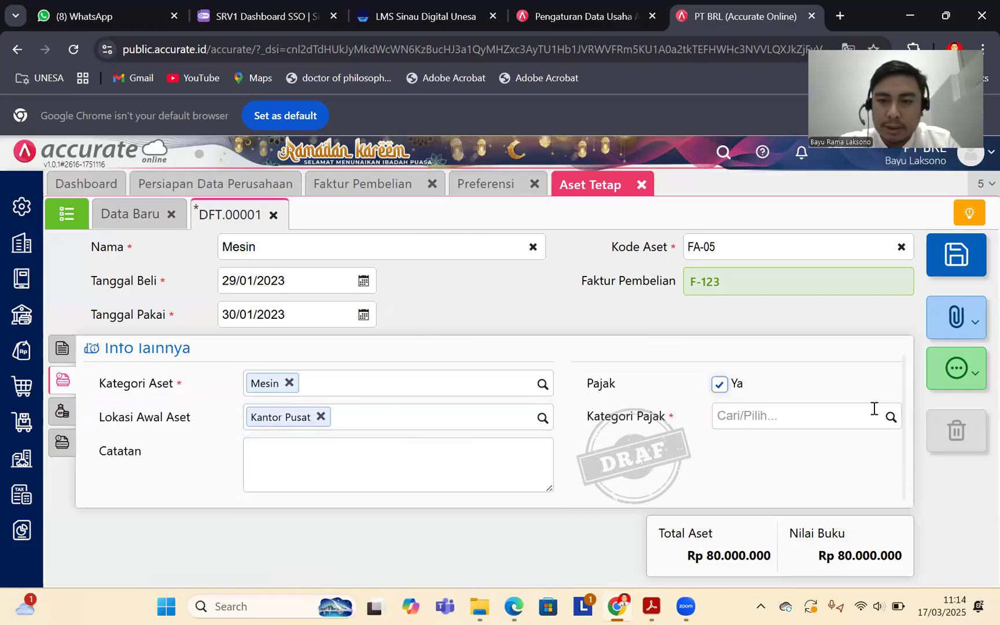
pyautogui.click(652, 606)
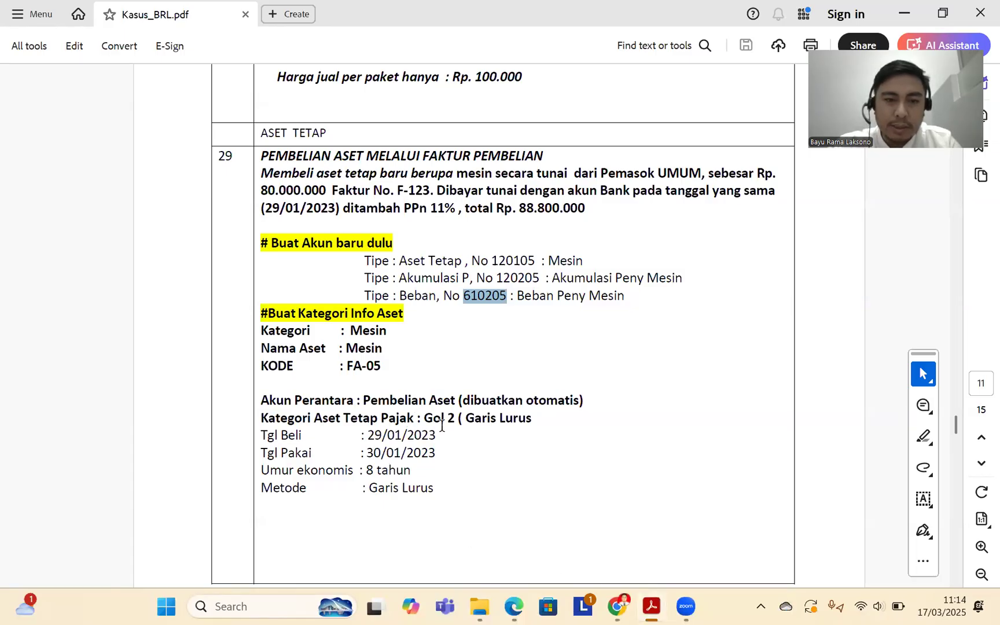
pyautogui.click(618, 606)
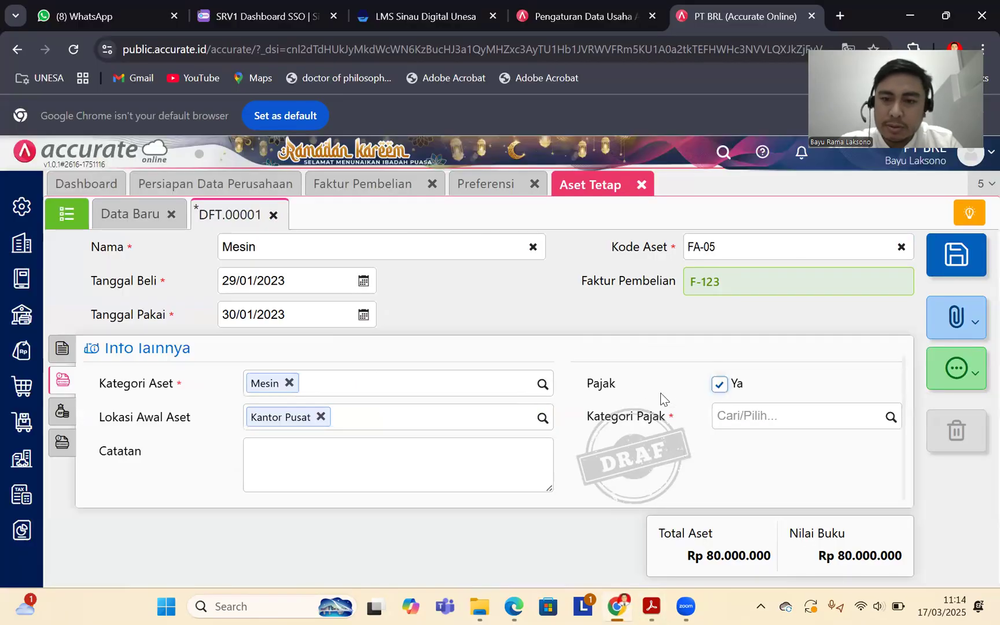
pyautogui.click(890, 415)
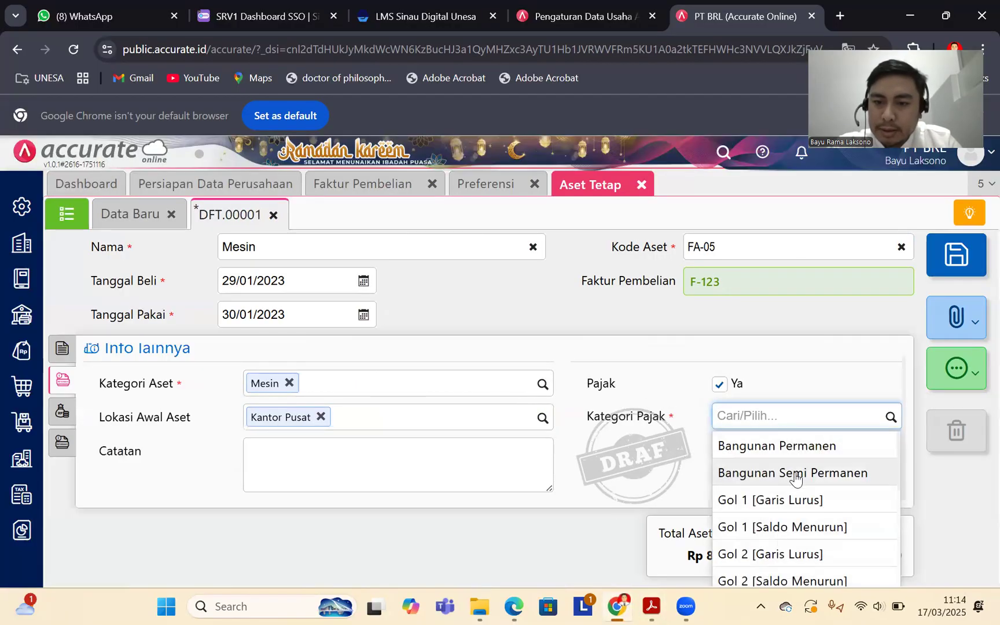
pyautogui.click(800, 556)
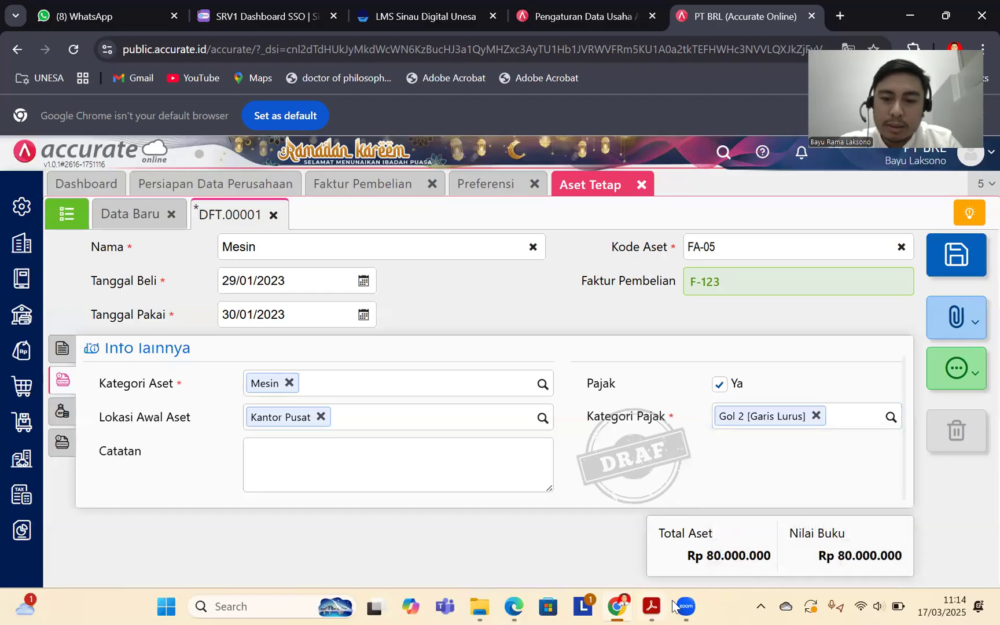
pyautogui.click(652, 606)
pyautogui.click(617, 606)
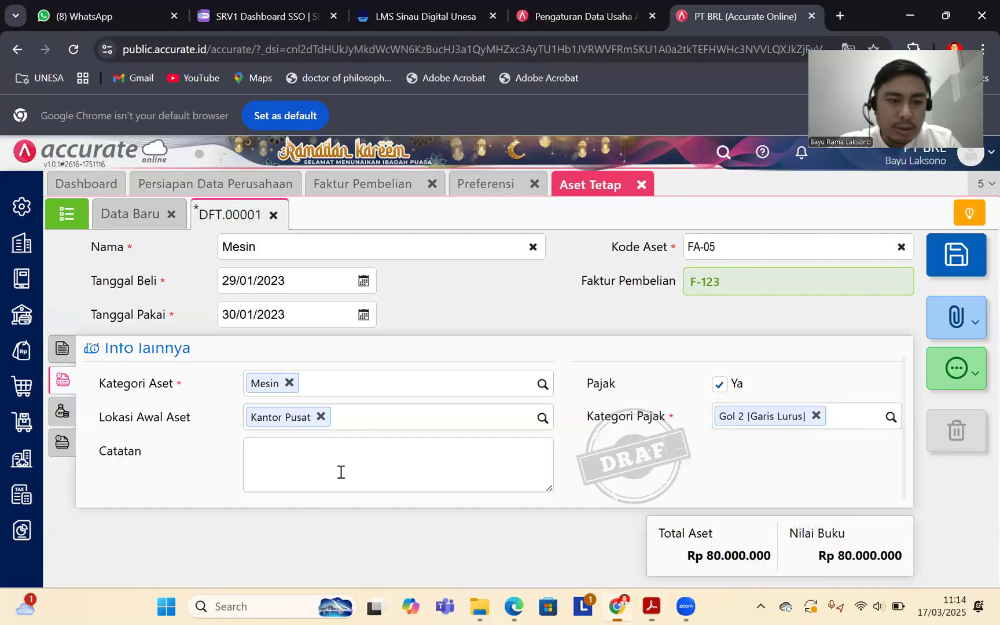
# Step: Review the Mesin asset's expenditure account, location and general information, and save the fixed asset
pyautogui.click(62, 412)
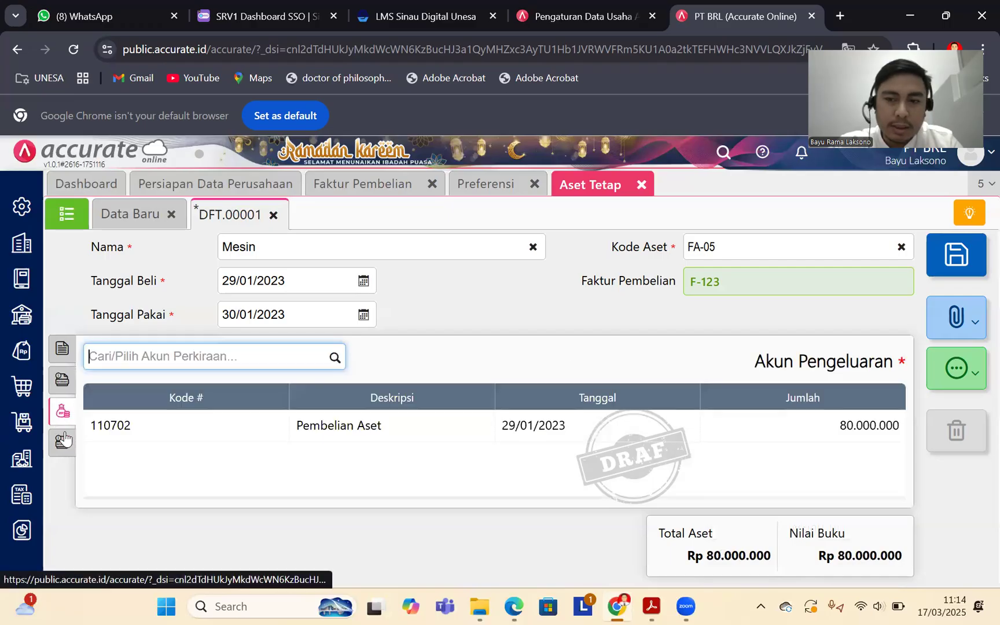
pyautogui.click(64, 441)
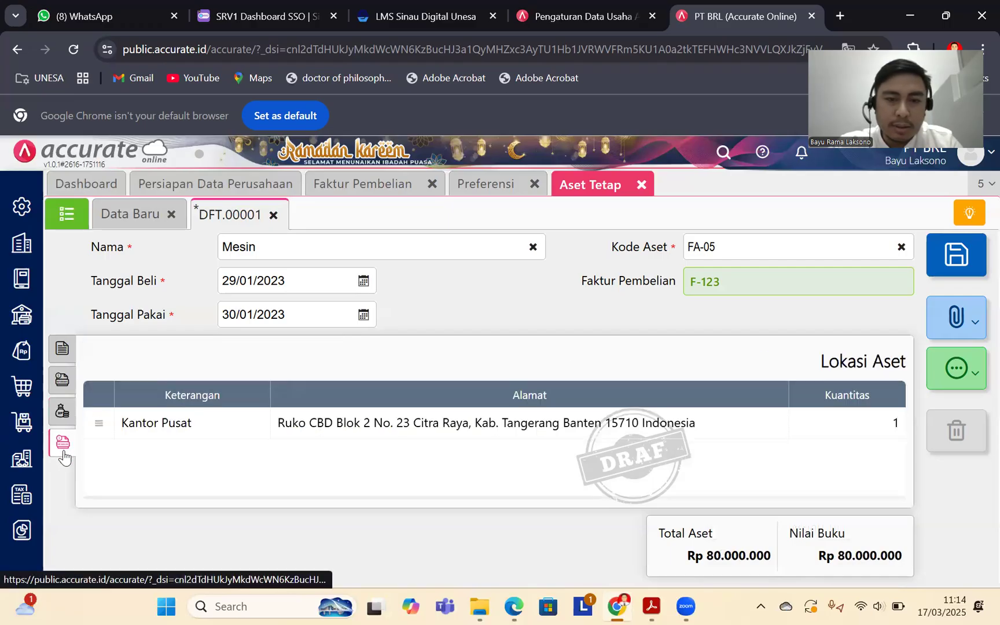
pyautogui.click(65, 382)
pyautogui.click(62, 349)
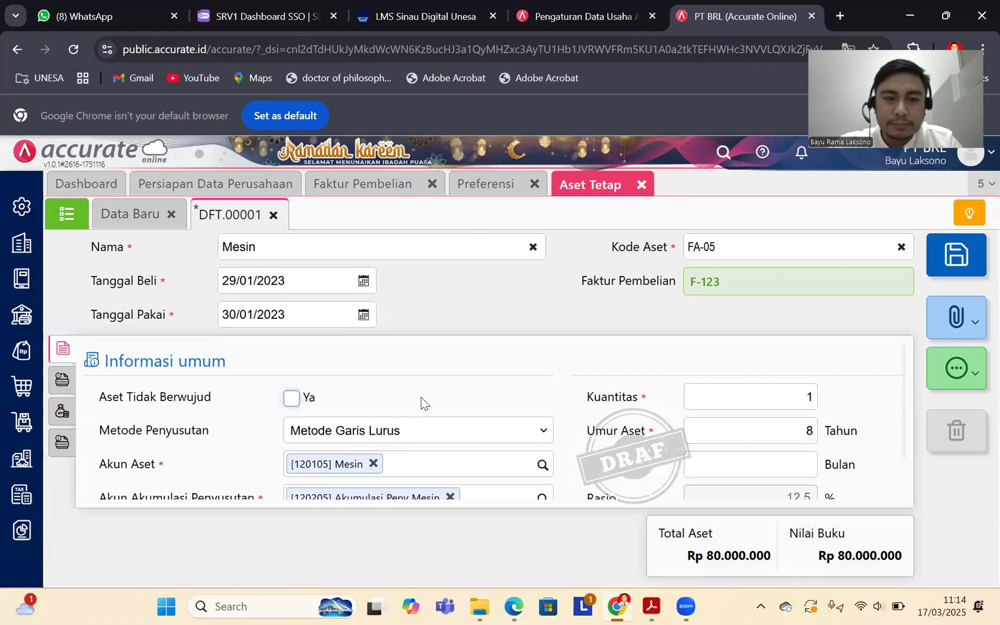
pyautogui.scroll(-1, 430, 400)
pyautogui.scroll(1, 431, 401)
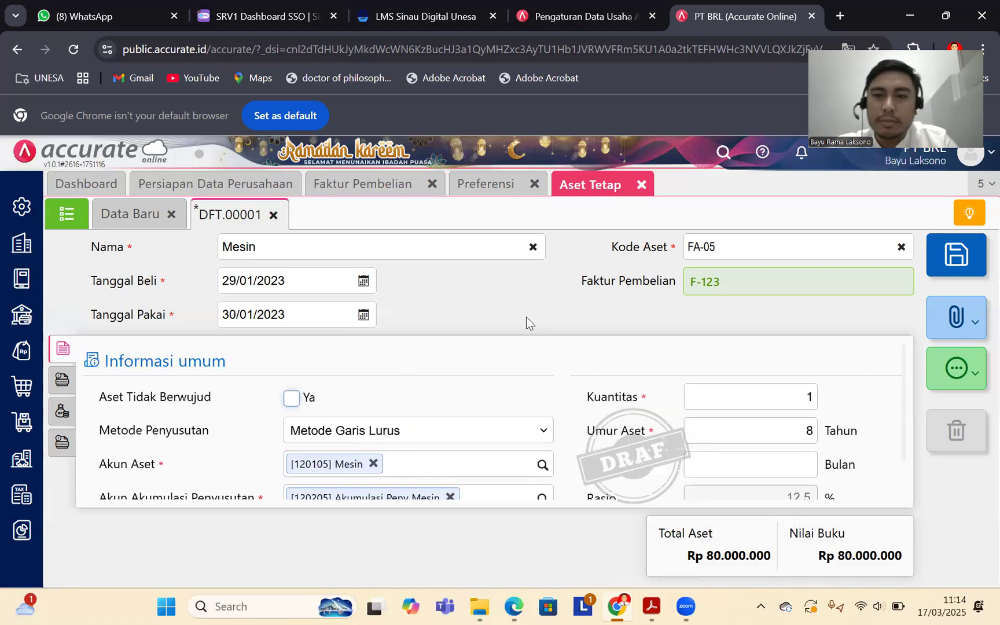
pyautogui.click(966, 259)
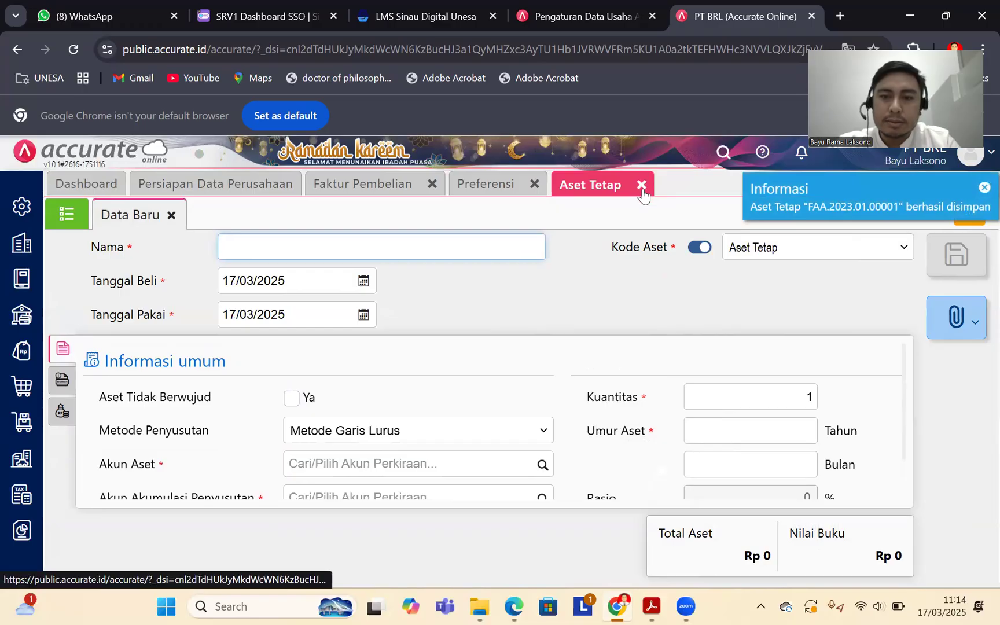
# Step: Read the asset purchase payment case (Pembayaran Pembelian Aset) in the PDF, and close the Aset Tetap, Preferensi and Faktur Pembelian pages in Accurate
pyautogui.click(642, 606)
pyautogui.scroll(-10, 411, 347)
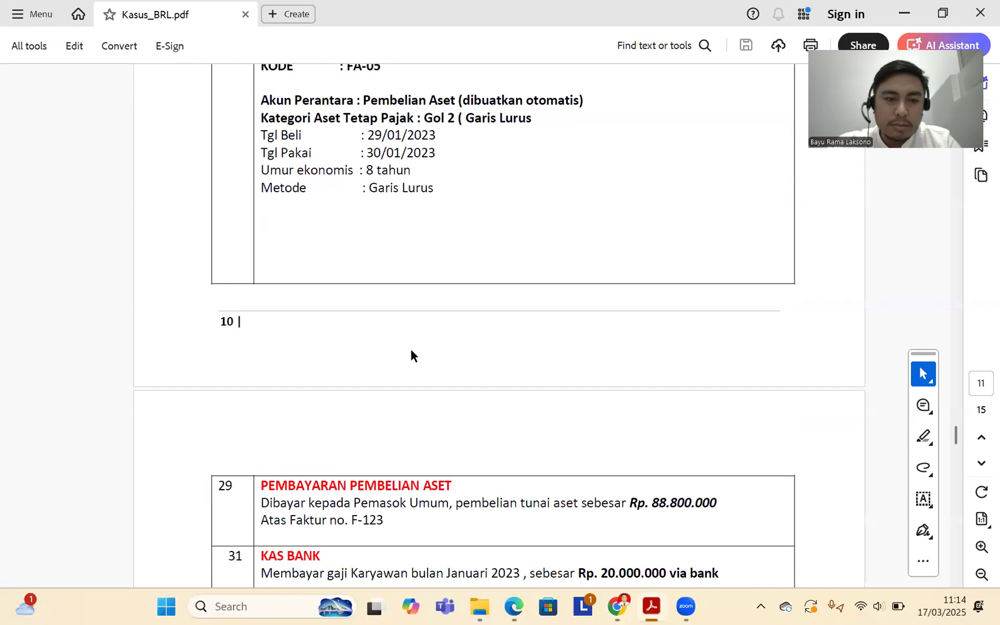
pyautogui.scroll(-1, 404, 342)
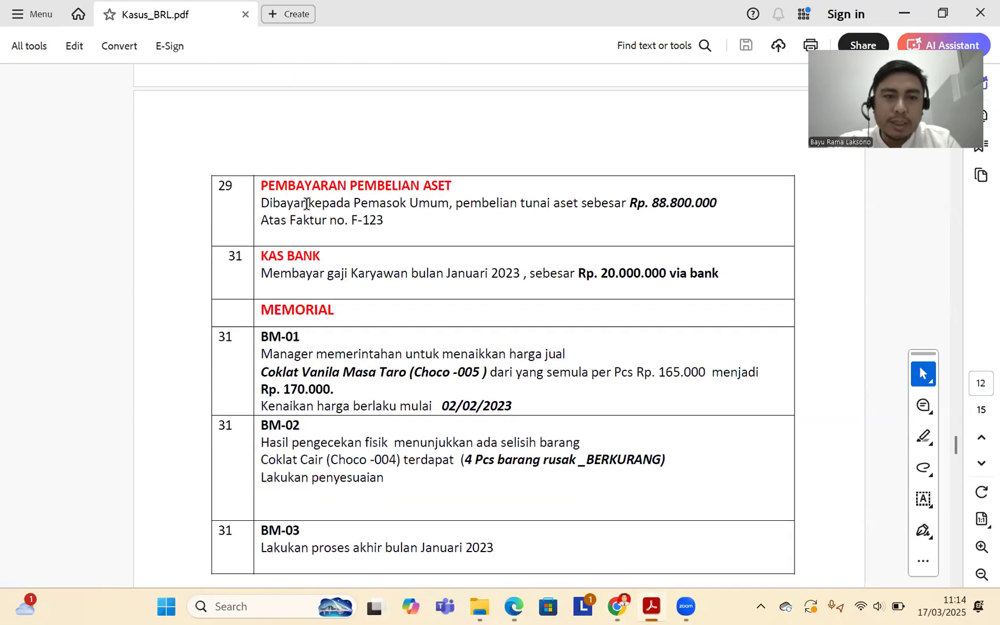
pyautogui.click(617, 606)
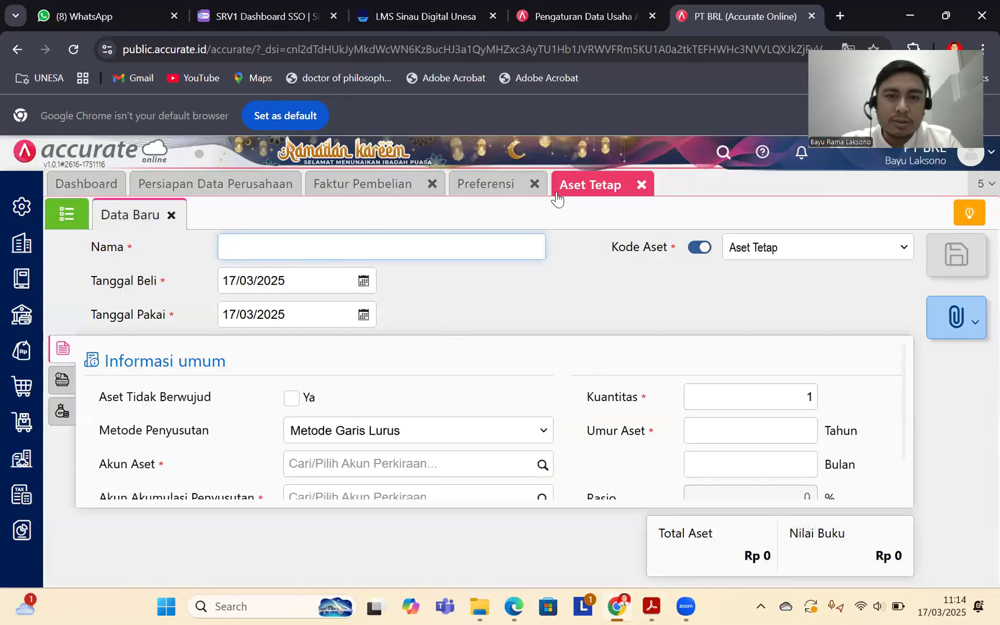
pyautogui.click(641, 185)
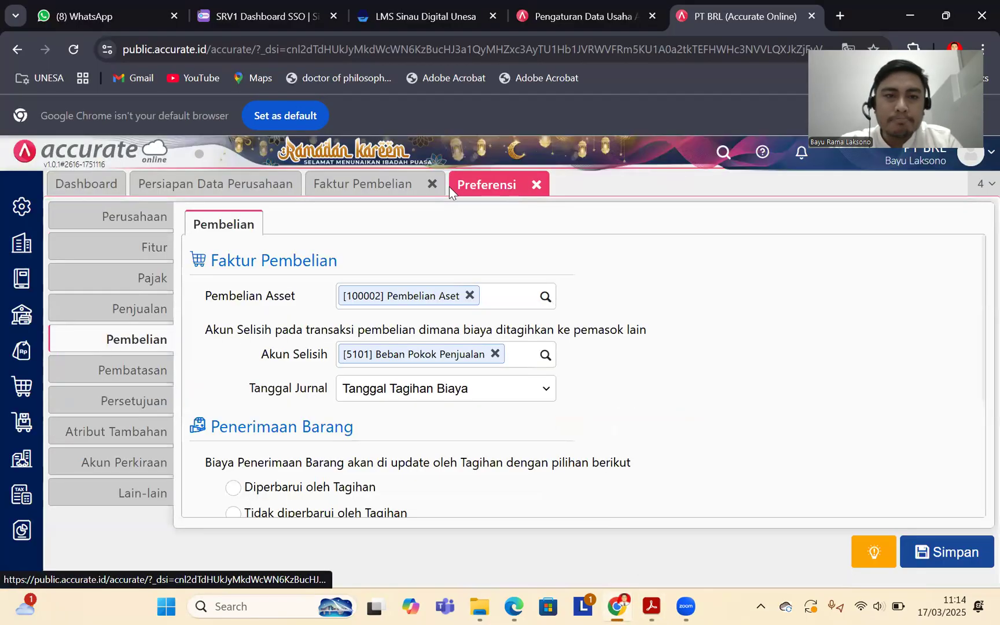
pyautogui.click(536, 184)
pyautogui.click(432, 184)
# Step: Create a new purchase payment (Pembayaran Pembelian) and select Pemasok Umum as the supplier, as given in the PDF case
pyautogui.click(29, 428)
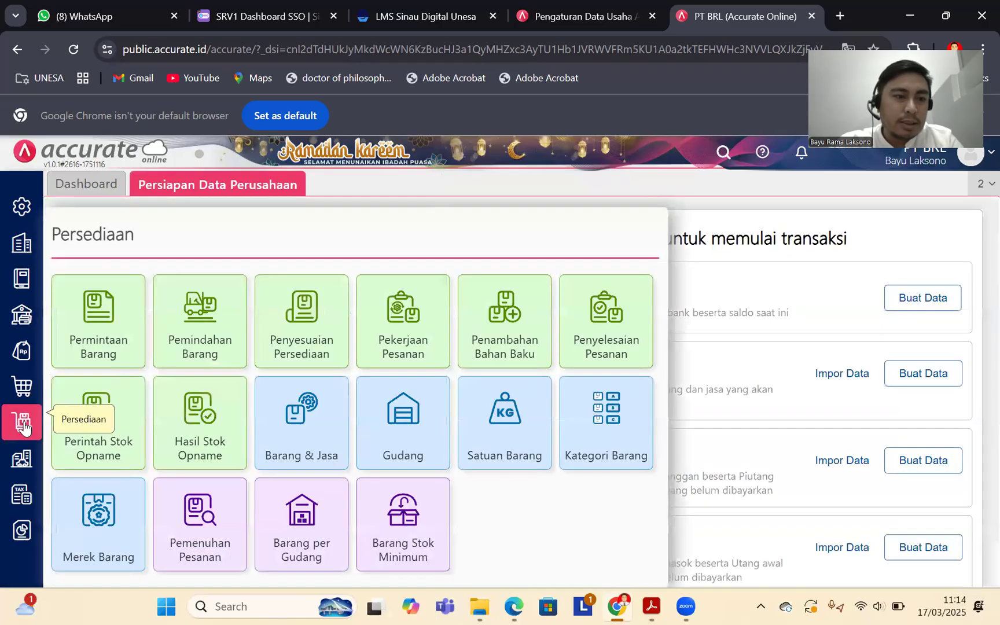
pyautogui.click(23, 423)
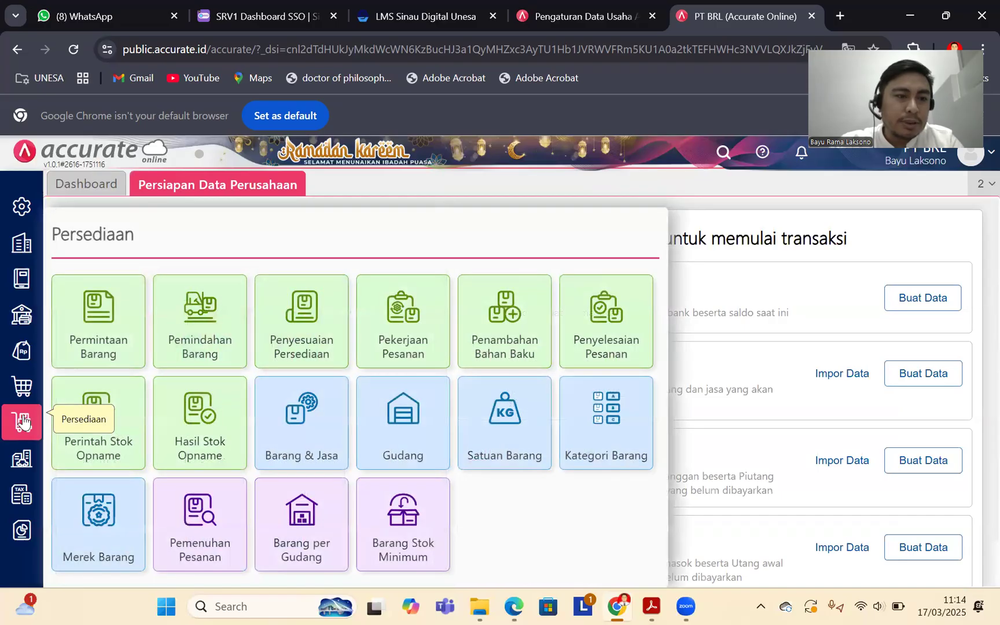
pyautogui.click(24, 387)
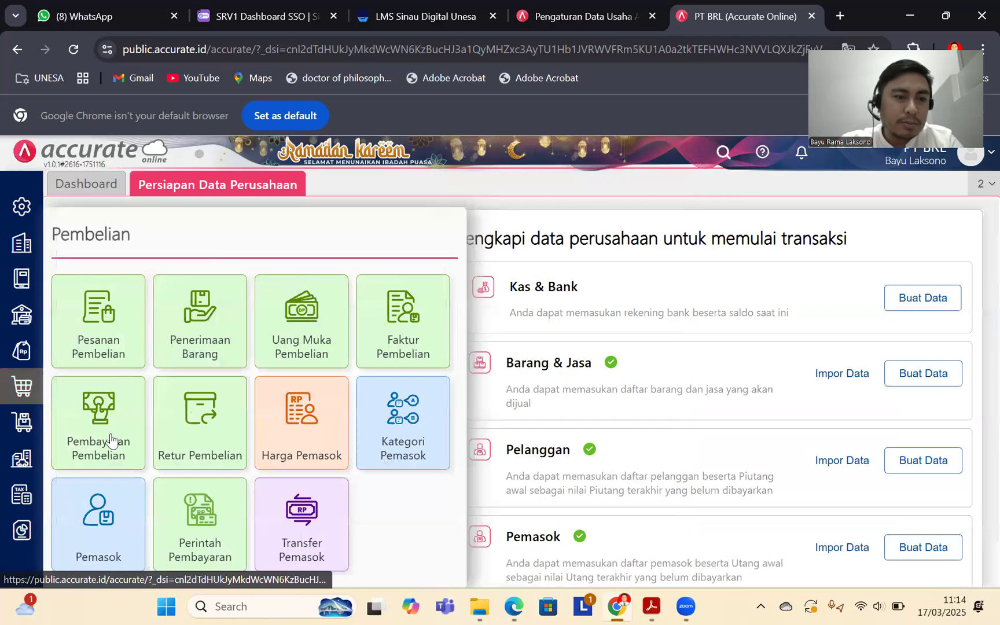
pyautogui.click(102, 410)
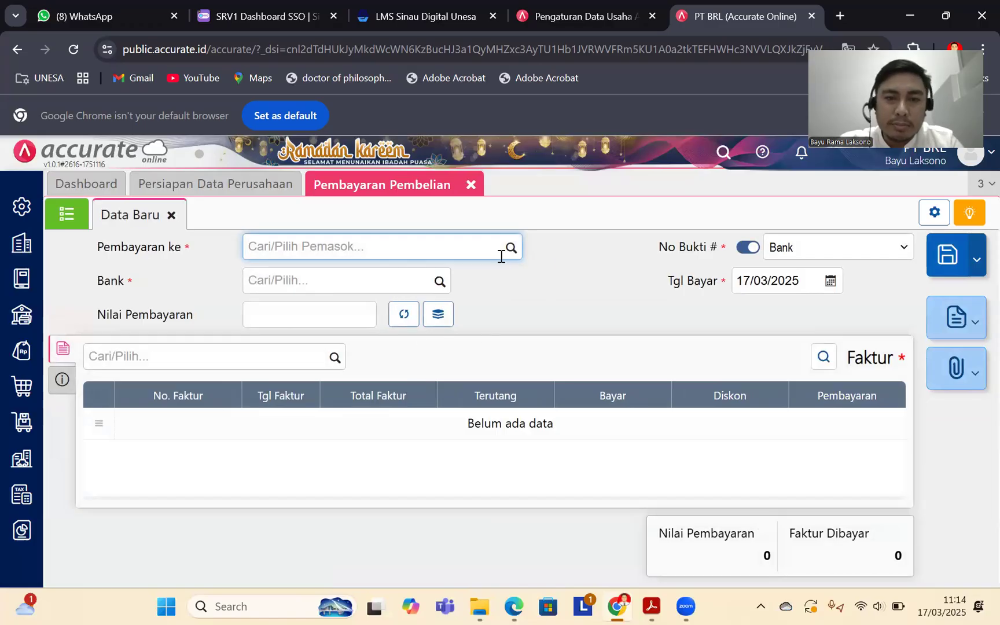
pyautogui.click(654, 606)
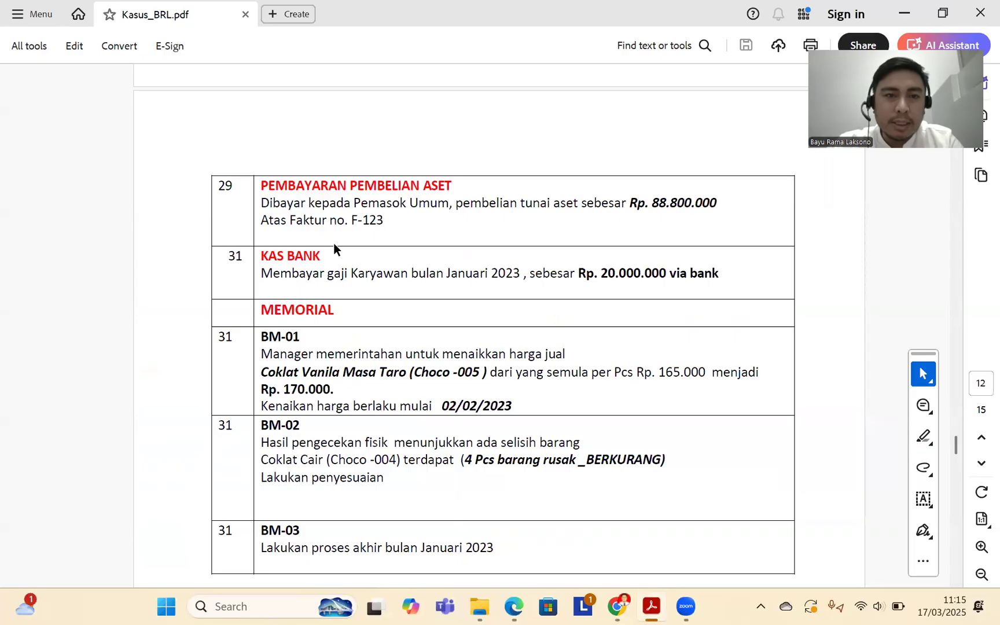
pyautogui.click(618, 606)
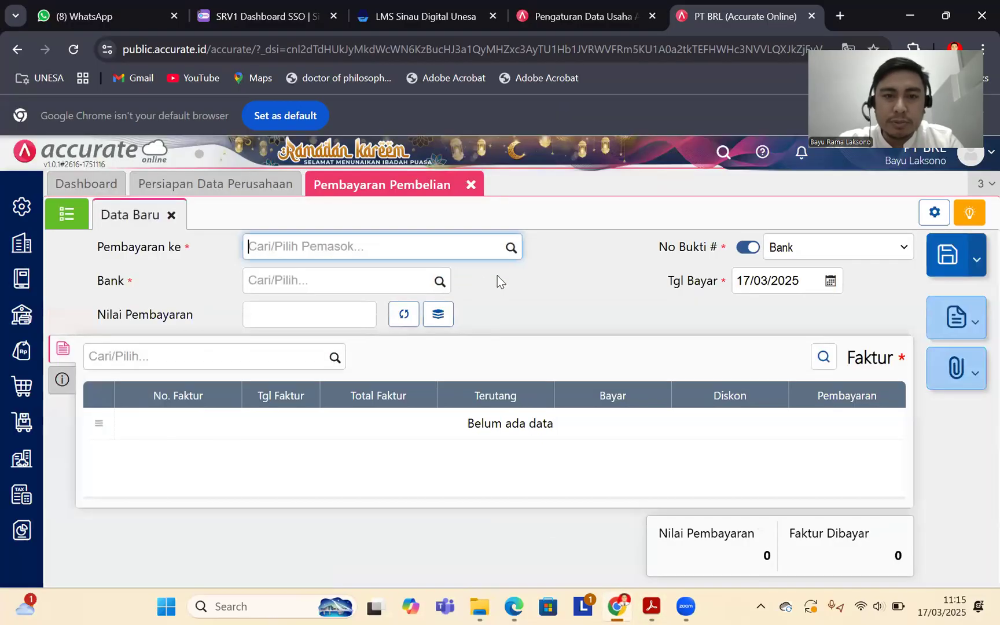
pyautogui.click(469, 242)
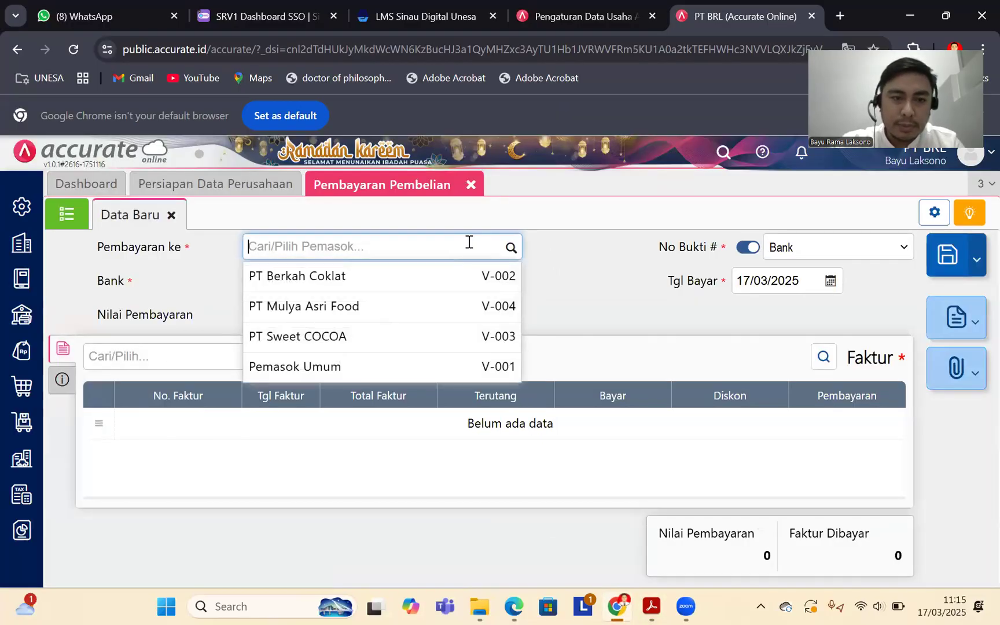
pyautogui.click(341, 368)
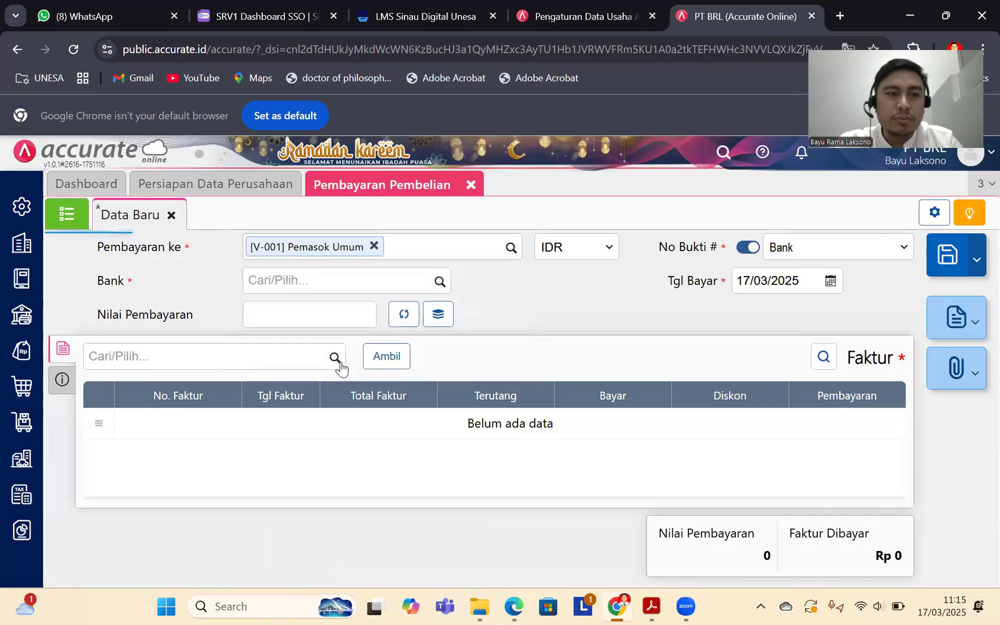
# Step: Recheck the payment case in the PDF, and set the payment's Bank to Bank and Tgl Bayar to 29/01/2023
pyautogui.click(652, 606)
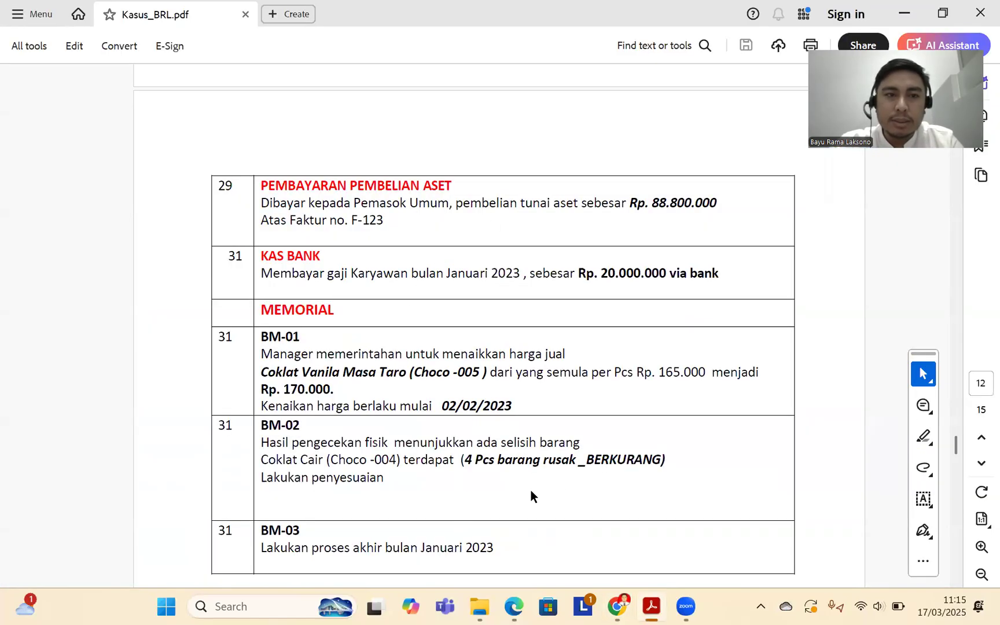
pyautogui.click(617, 606)
pyautogui.click(441, 282)
pyautogui.click(284, 359)
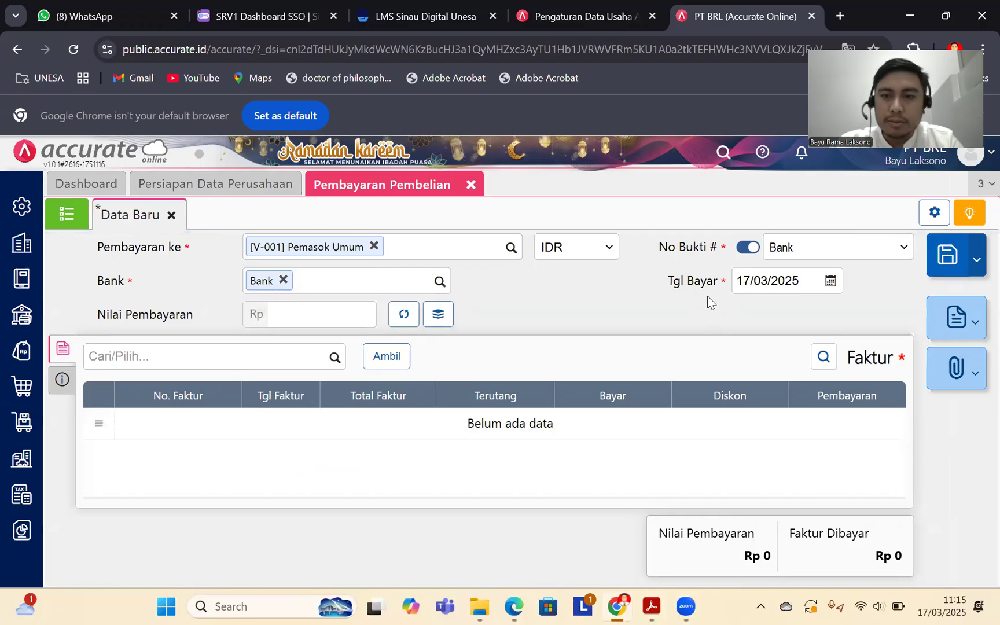
pyautogui.click(813, 279)
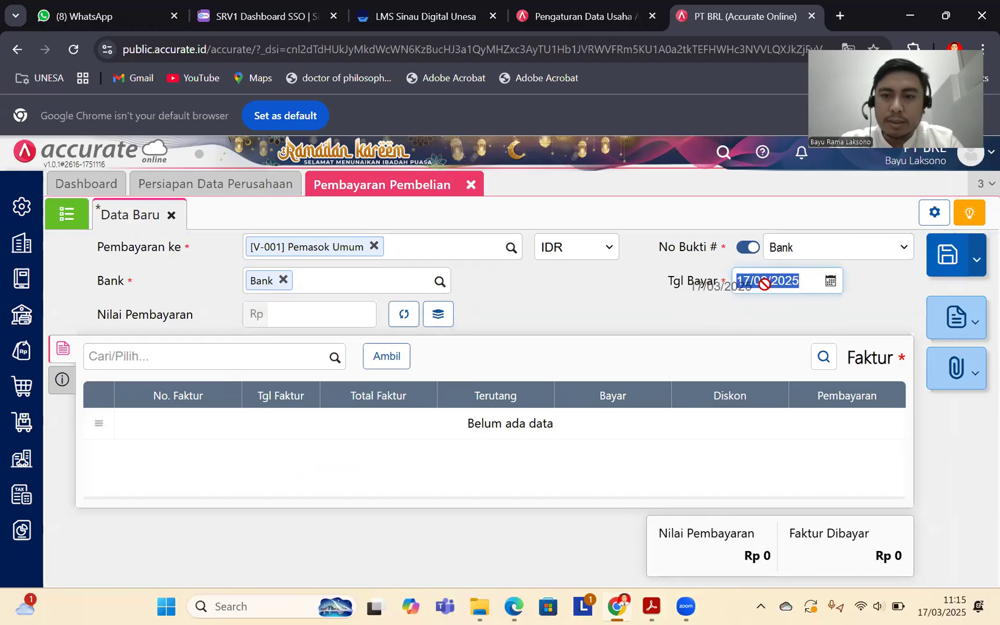
pyautogui.write('29/')
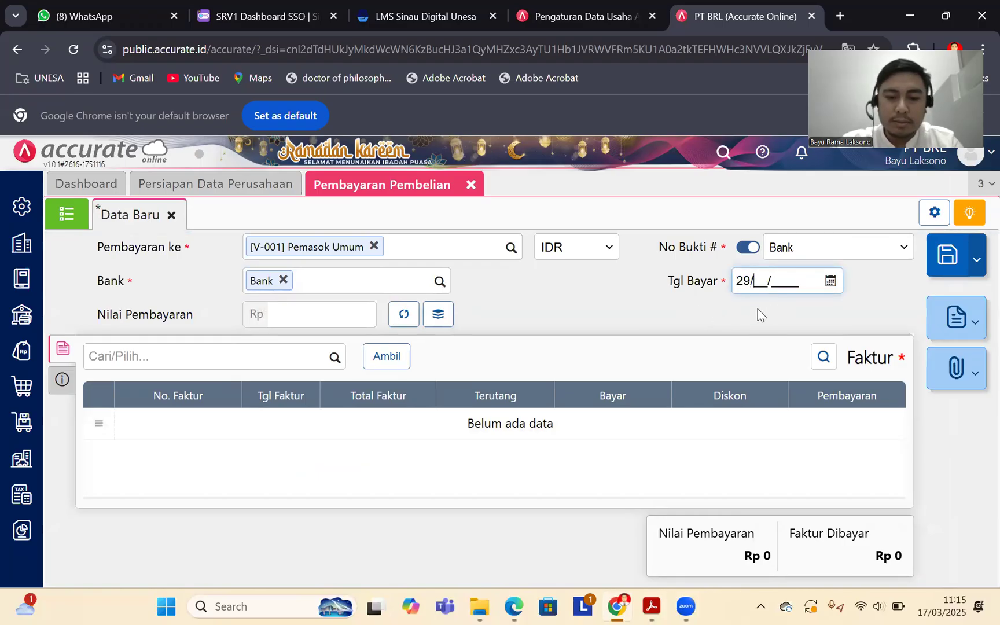
pyautogui.write('01/2023')
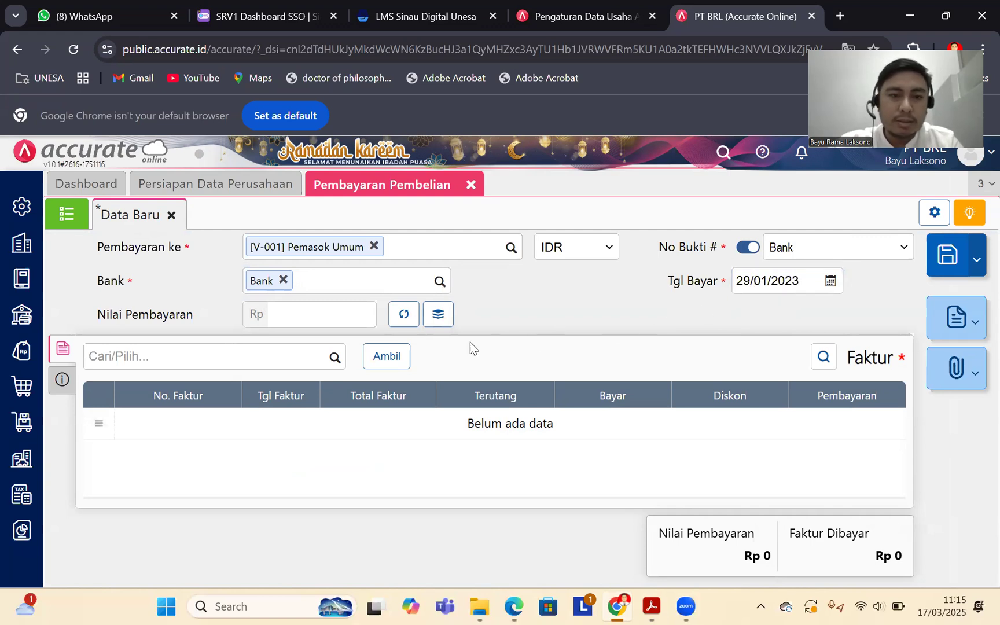
# Step: Add purchase invoice F-123 to the supplier payment
pyautogui.click(325, 360)
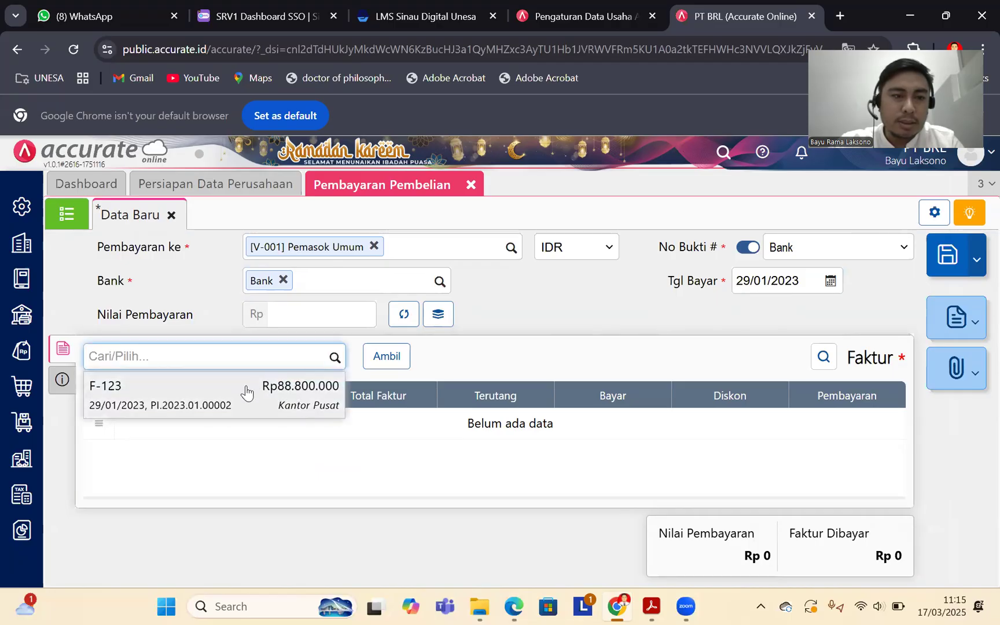
pyautogui.click(231, 396)
pyautogui.click(664, 554)
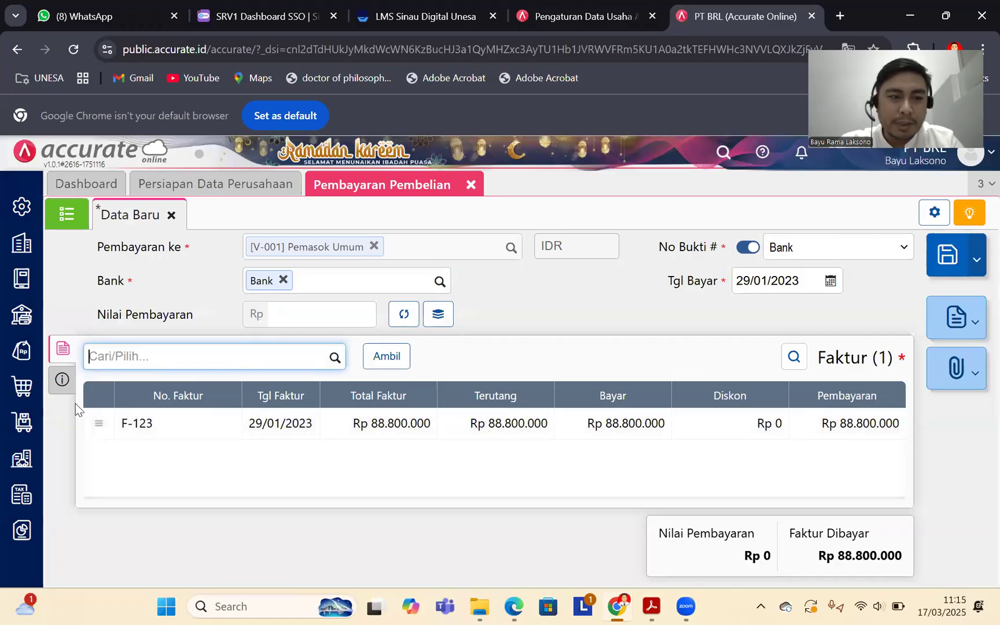
# Step: Check the payment's other information, fill Nilai Pembayaran with the invoice total of 88.800.000, and save the payment
pyautogui.click(62, 379)
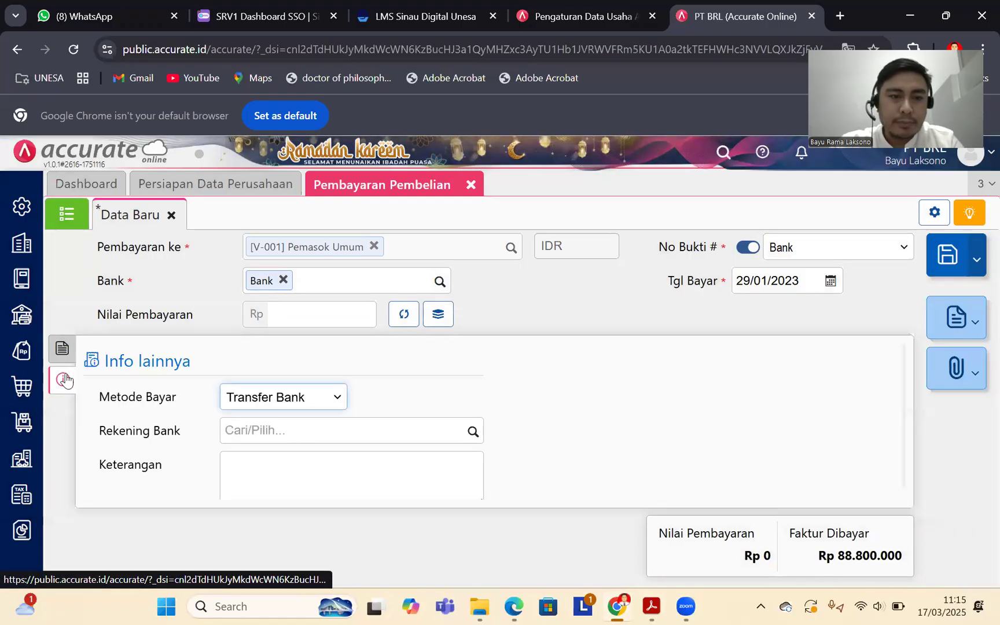
pyautogui.scroll(-1, 279, 435)
pyautogui.click(68, 347)
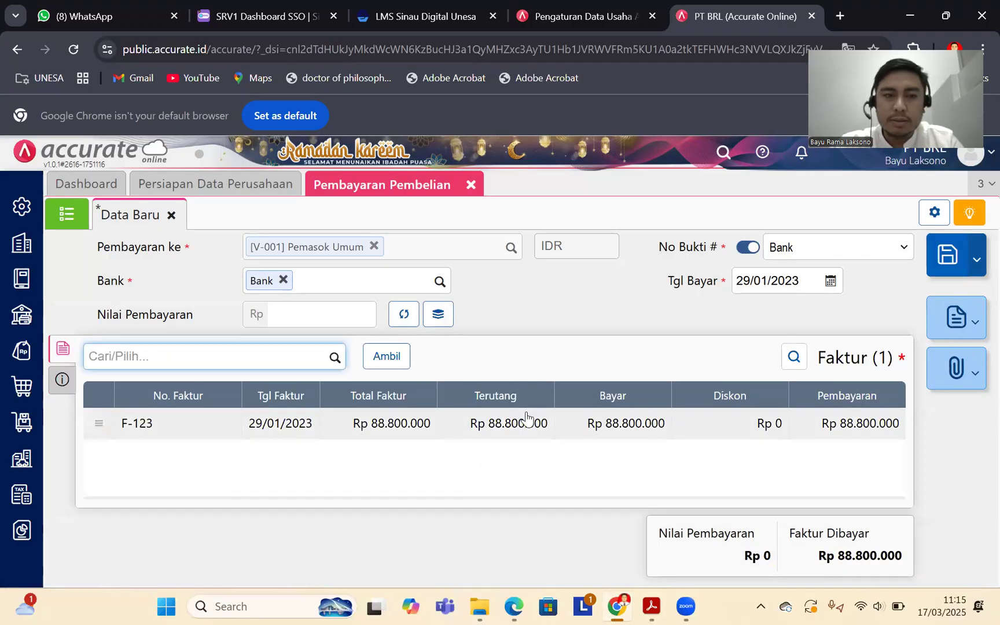
pyautogui.click(404, 316)
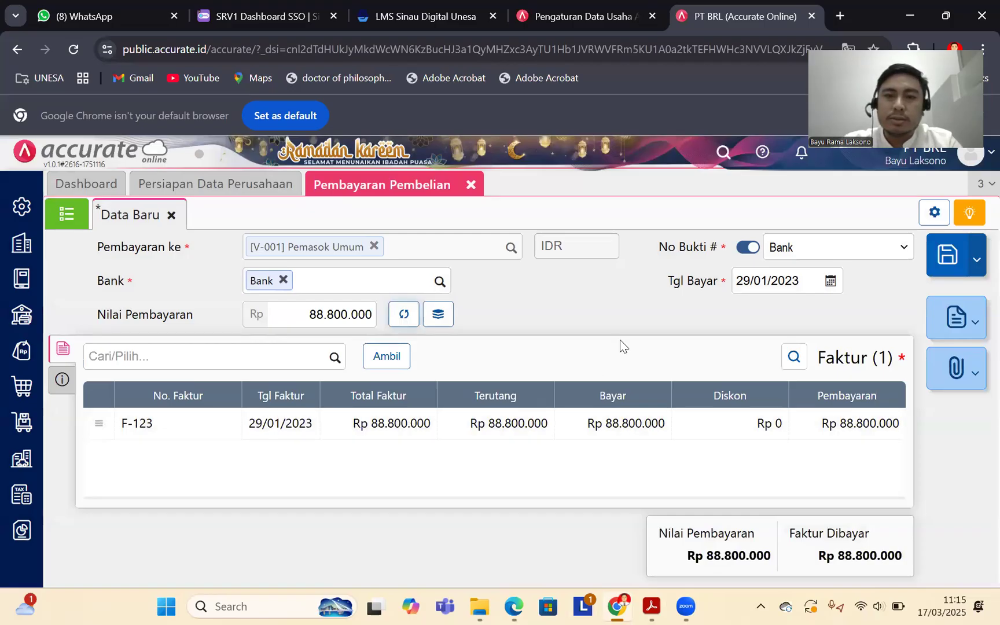
pyautogui.click(952, 257)
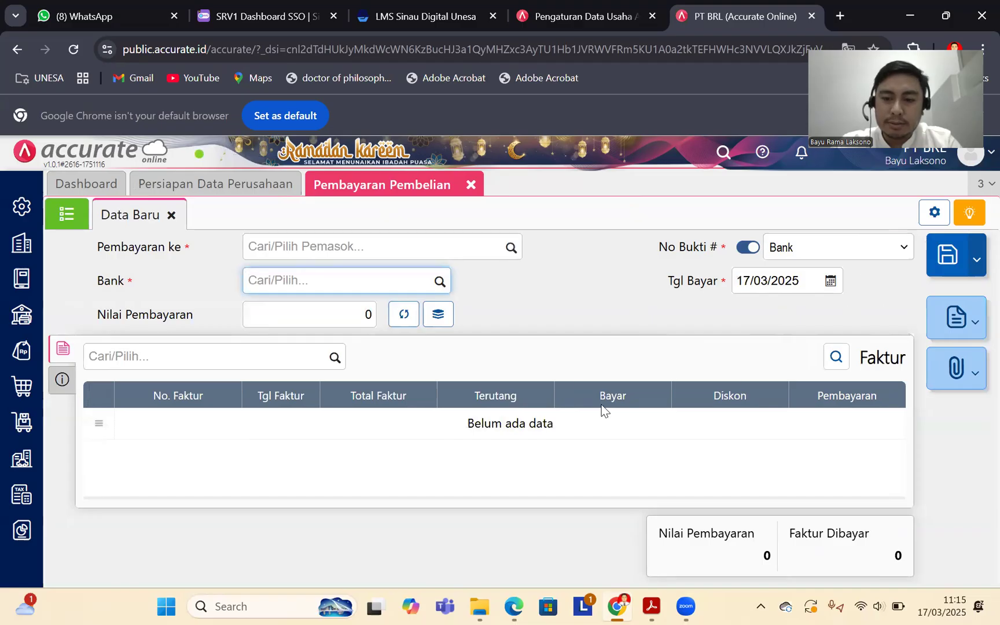
# Step: Read the date 31 Kas Bank salary case in Kasus_BRL.pdf and start a new cash/bank payment (Pembayaran) in Accurate Online
pyautogui.click(651, 606)
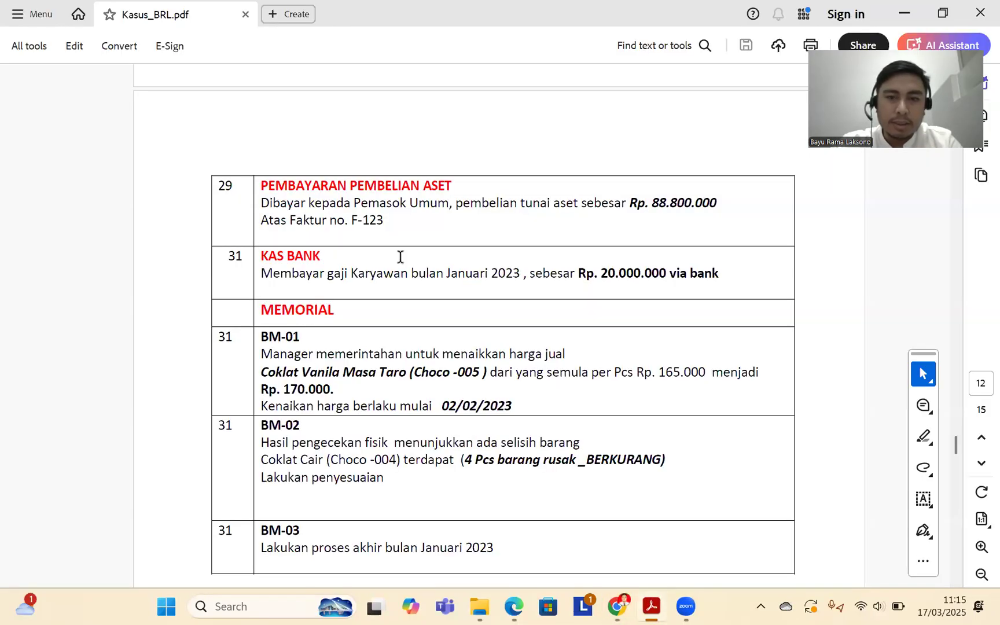
pyautogui.scroll(-1, 401, 257)
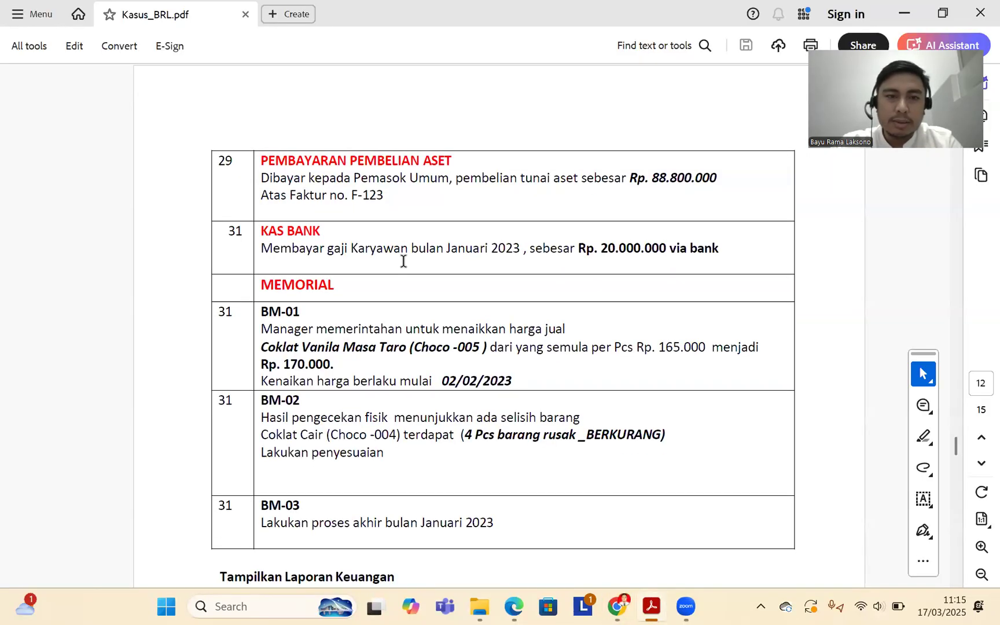
pyautogui.scroll(-1, 404, 261)
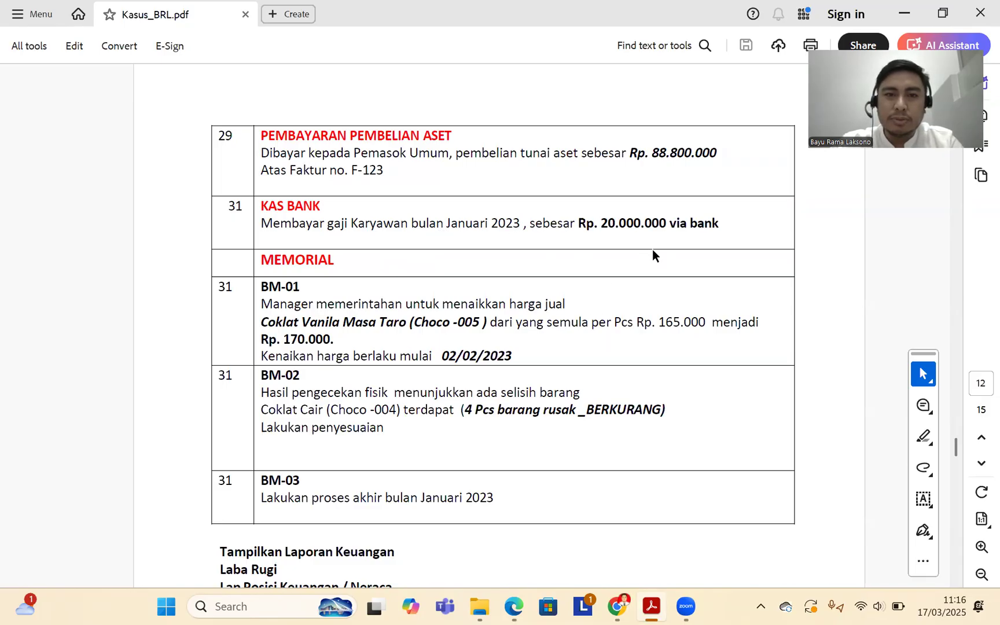
pyautogui.click(618, 606)
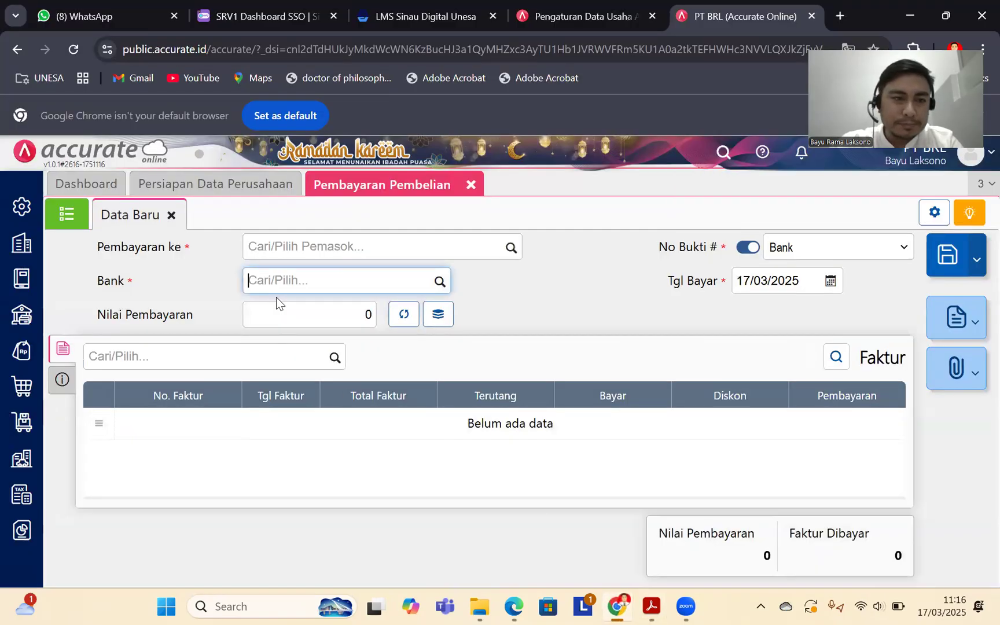
pyautogui.click(19, 285)
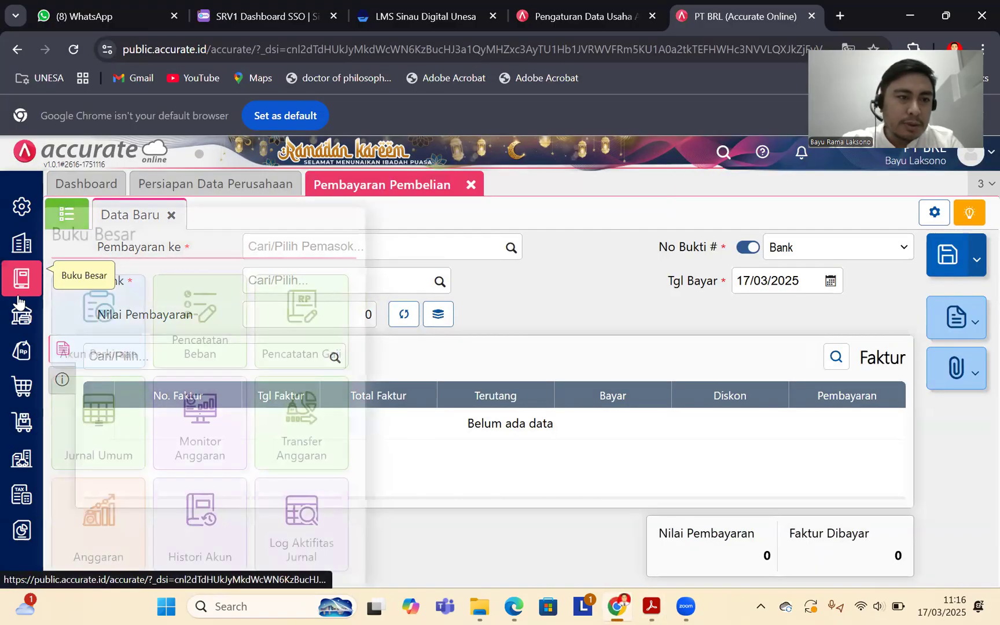
pyautogui.click(21, 320)
pyautogui.click(98, 335)
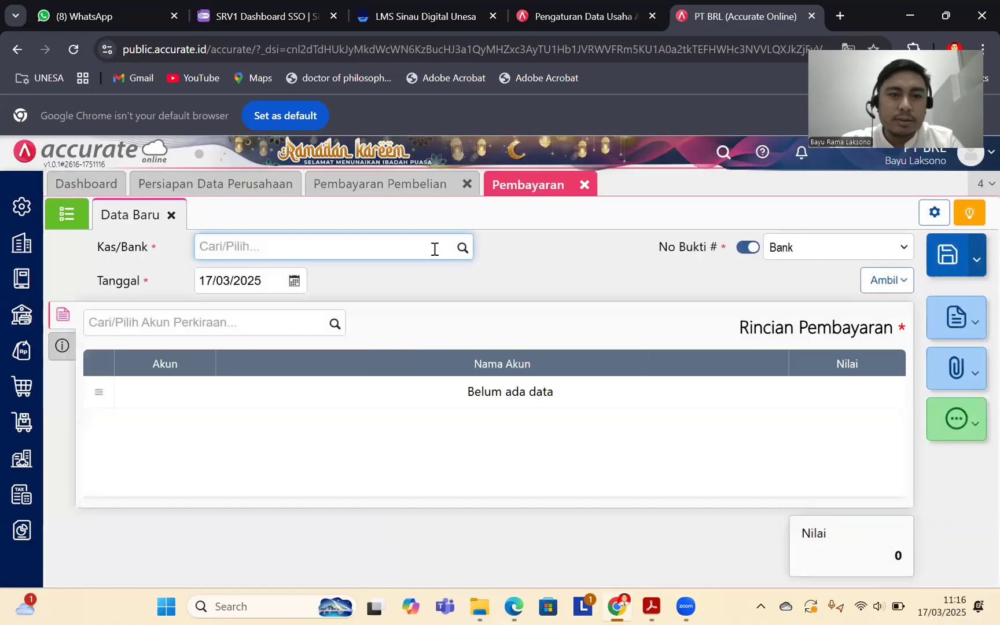
# Step: Set the payment's Kas/Bank to Bank and Tanggal to 30/01/2023
pyautogui.click(462, 247)
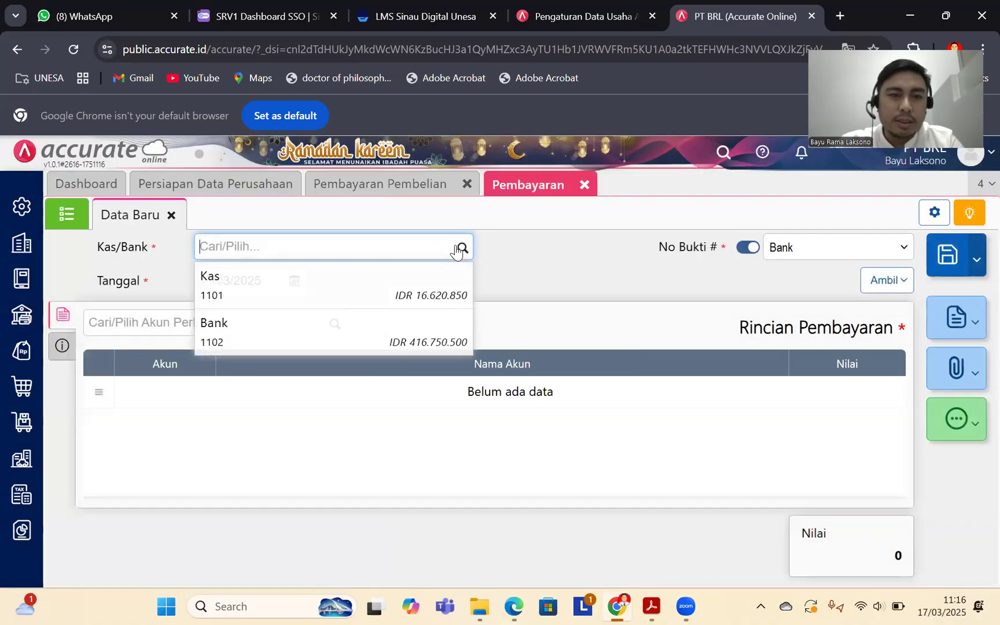
pyautogui.click(330, 338)
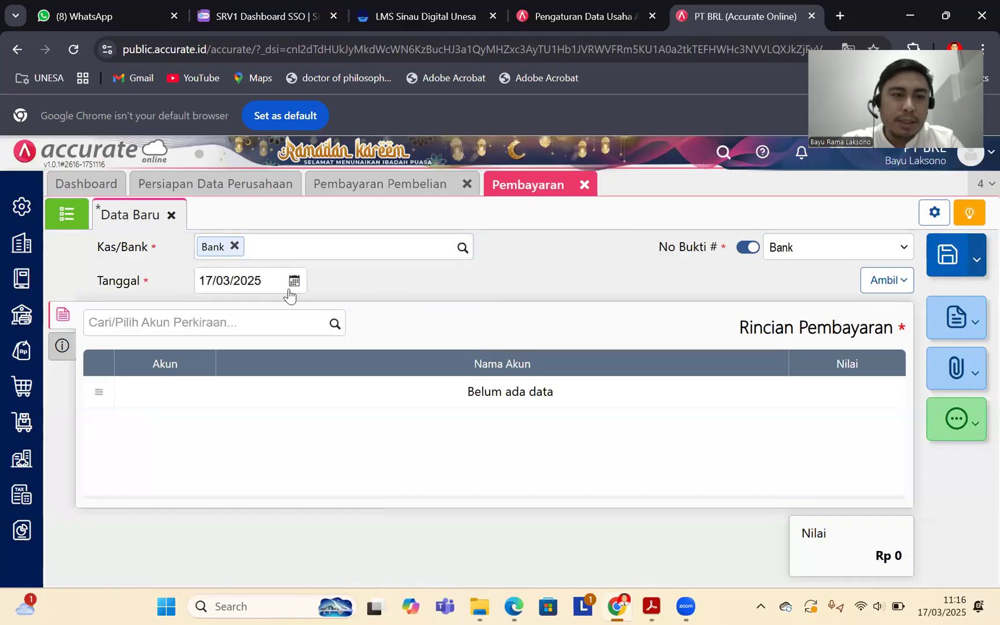
pyautogui.click(271, 281)
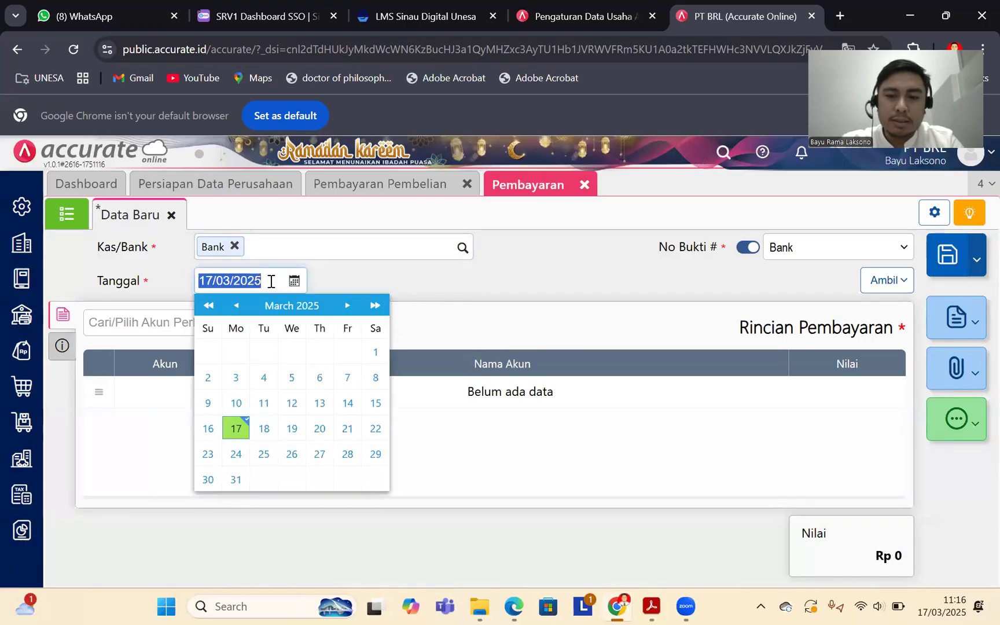
pyautogui.write('30/01/1')
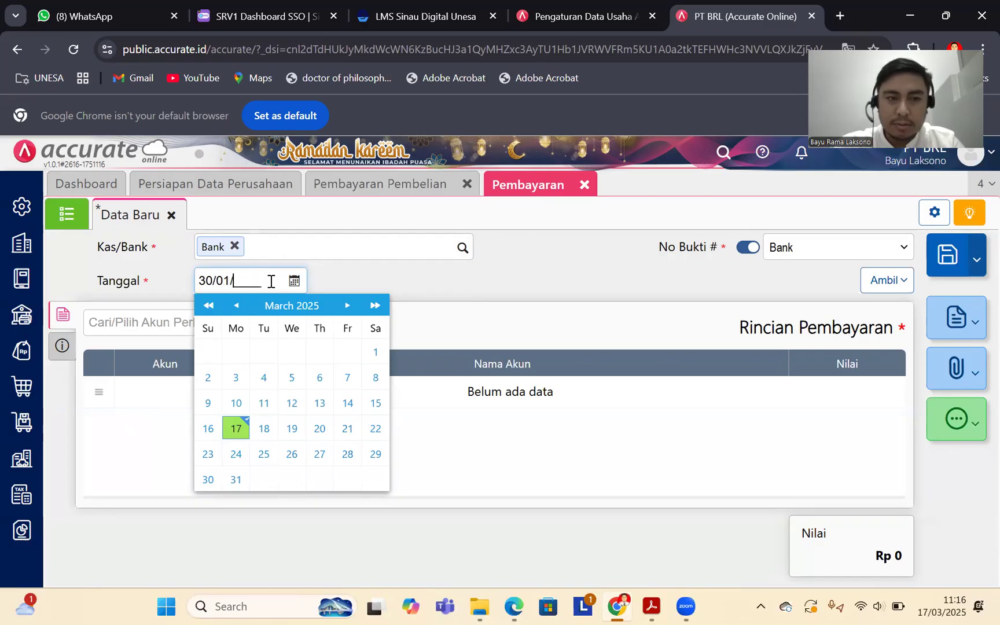
pyautogui.press('super+shift+s')
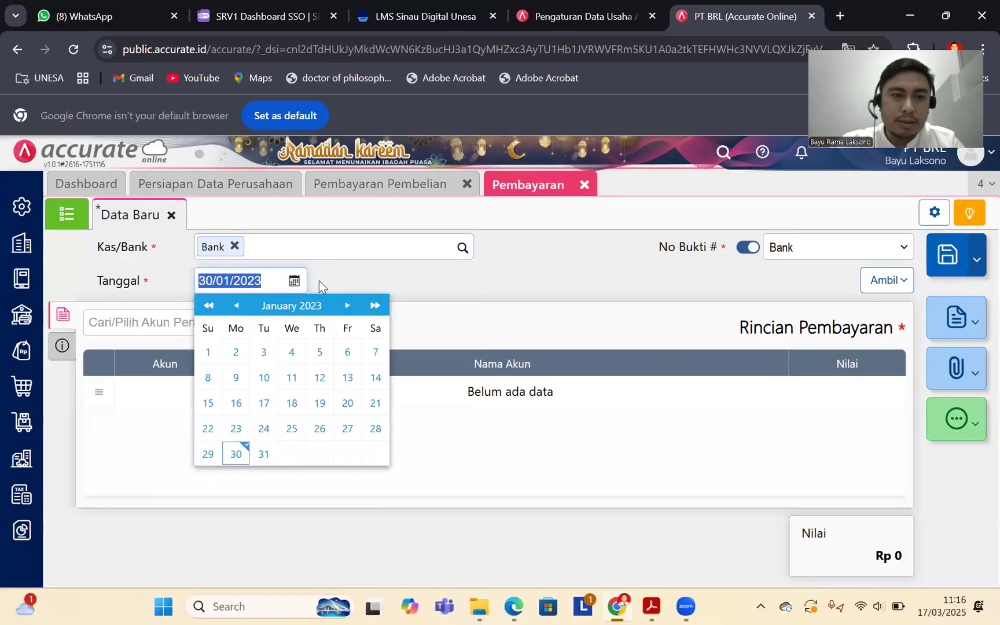
pyautogui.click(513, 309)
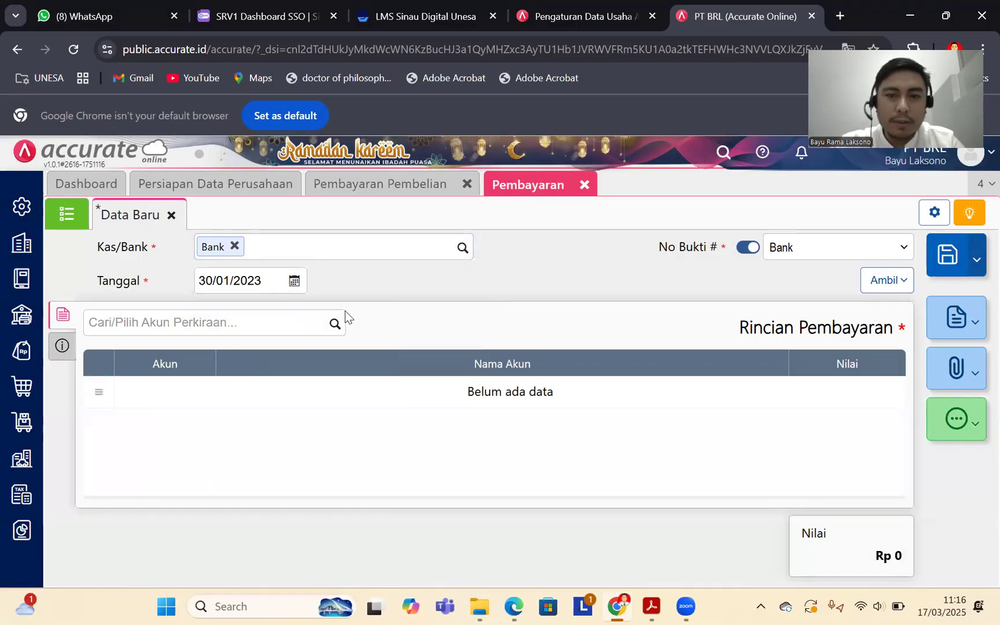
# Step: Recheck the salary case in the PDF and add the Beban Gaji account to the payment with a value of 20.000.000
pyautogui.click(335, 323)
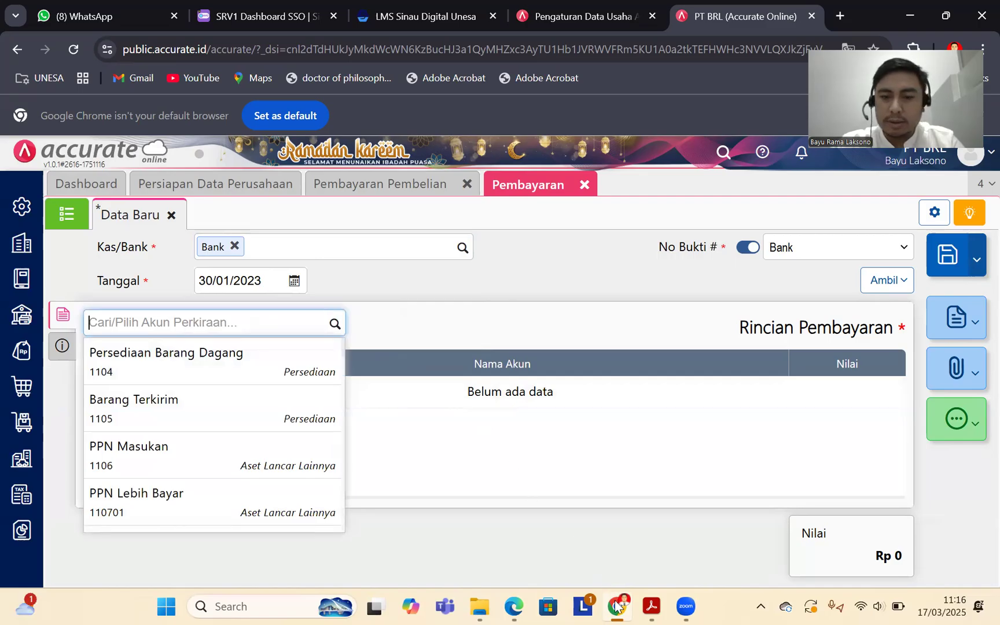
pyautogui.click(652, 606)
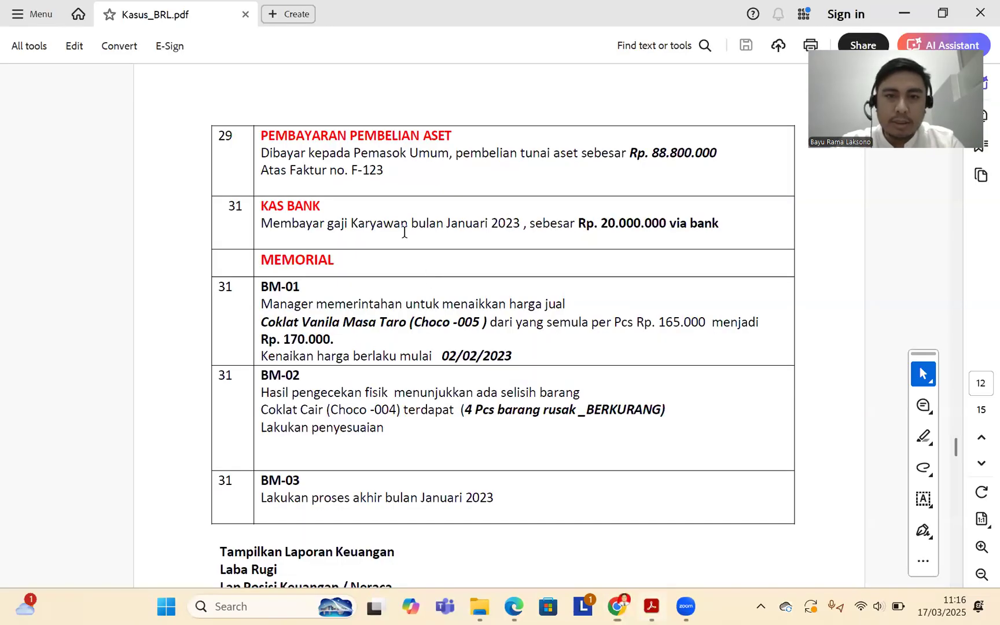
pyautogui.click(618, 606)
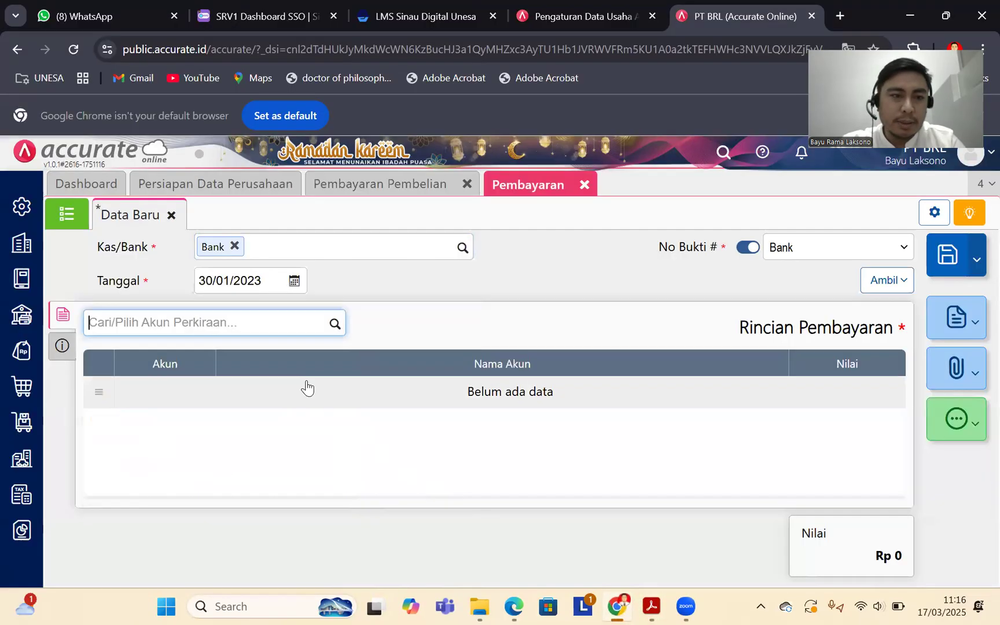
pyautogui.write('gaji')
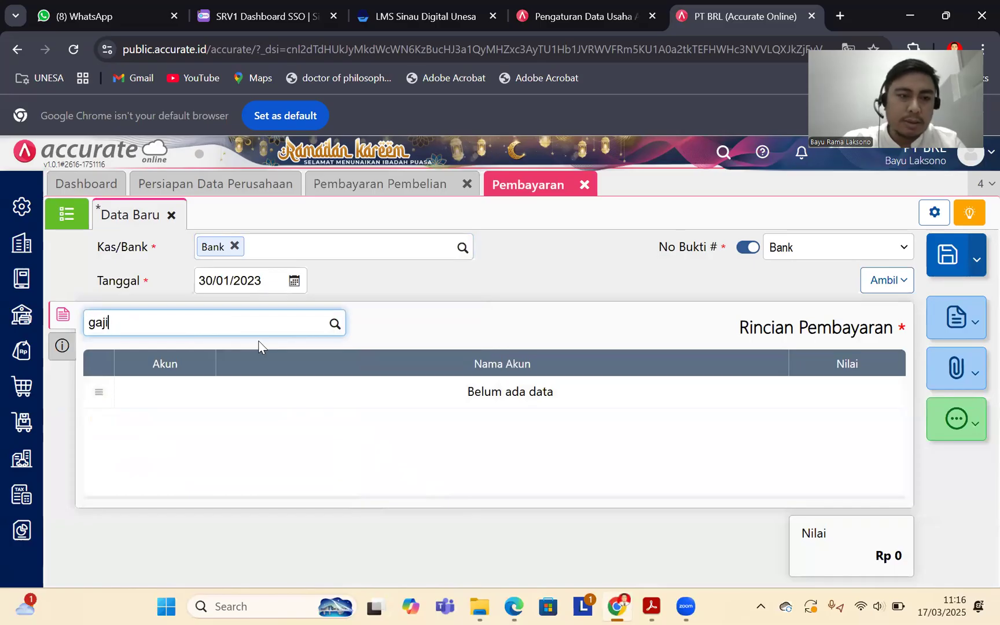
pyautogui.click(196, 363)
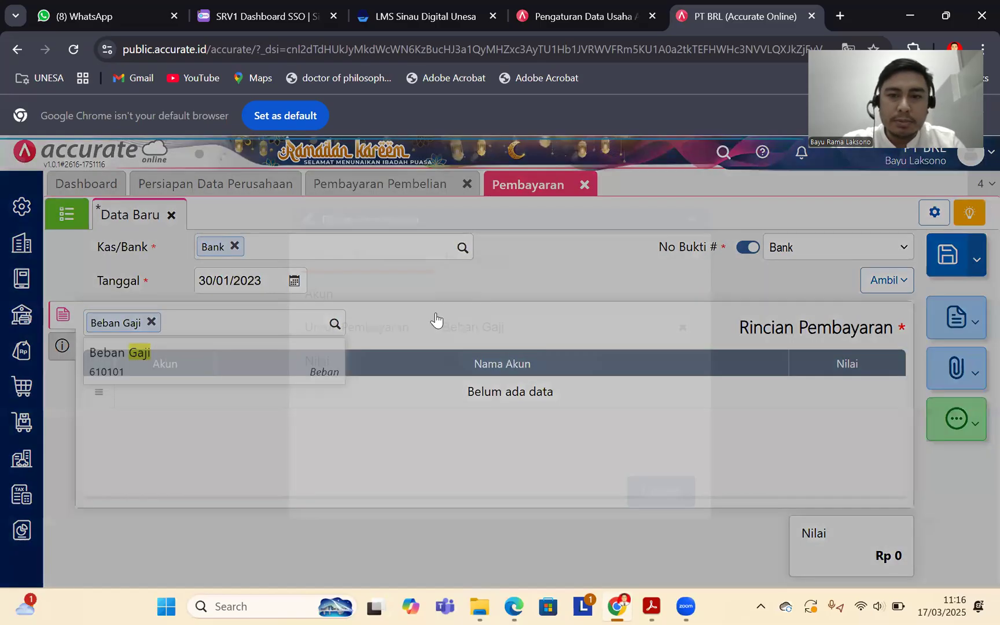
pyautogui.click(519, 361)
pyautogui.write('20.000.000')
pyautogui.click(674, 493)
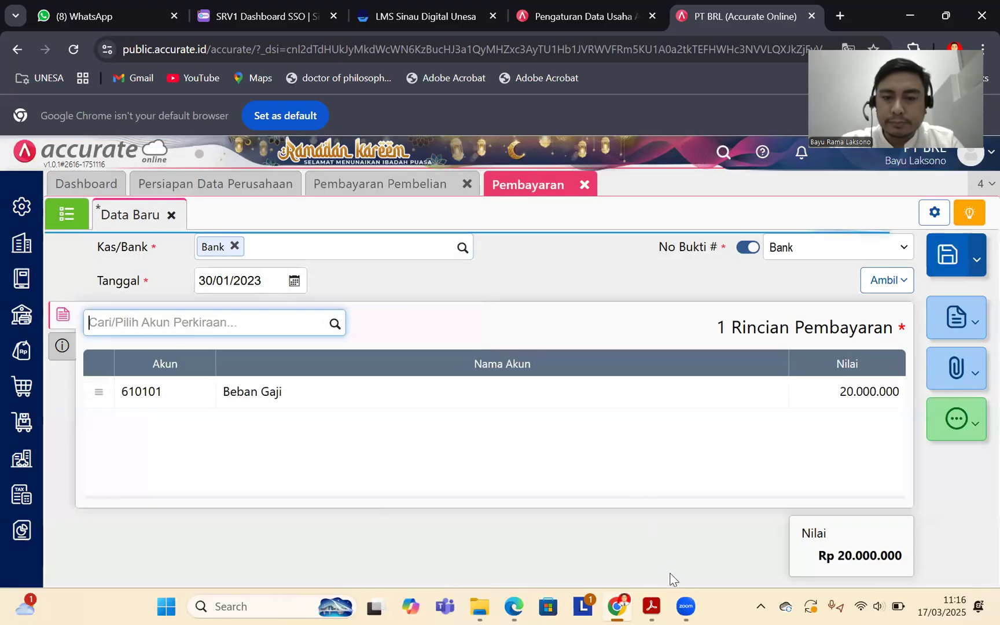
# Step: Compare the salary payment with the PDF case, check its other information, and save the payment
pyautogui.click(651, 606)
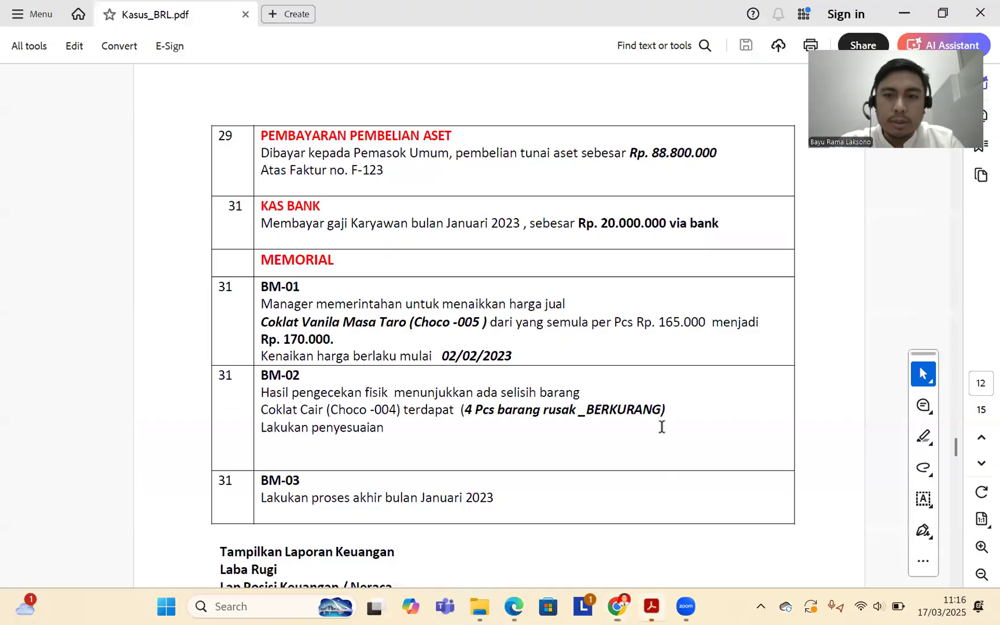
pyautogui.click(617, 606)
pyautogui.click(64, 347)
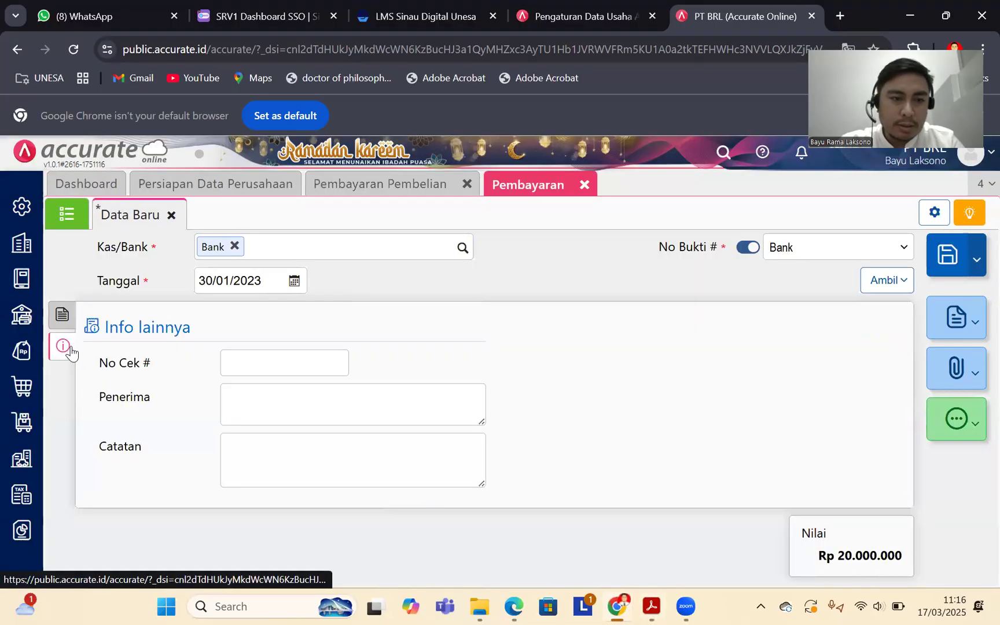
pyautogui.click(62, 316)
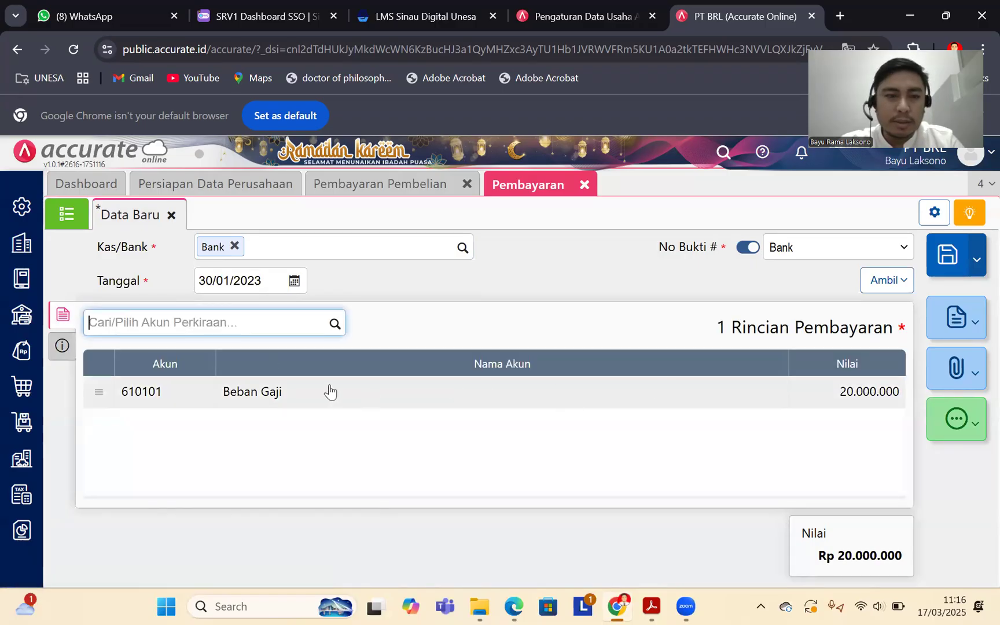
pyautogui.click(951, 253)
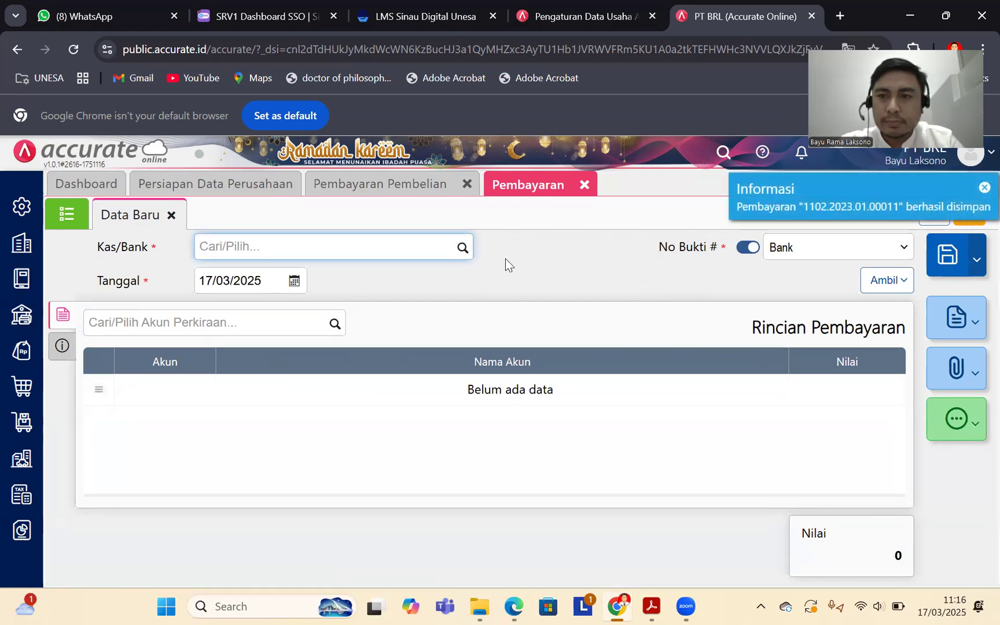
# Step: Examine the recorded purchase invoices in the Faktur Pembelian list
pyautogui.click(35, 387)
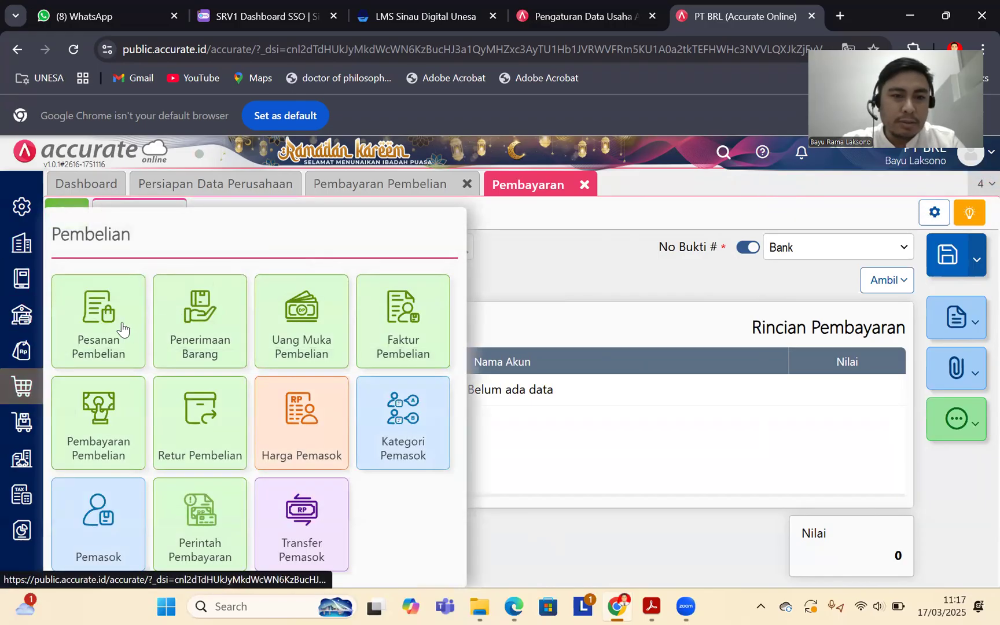
pyautogui.click(403, 315)
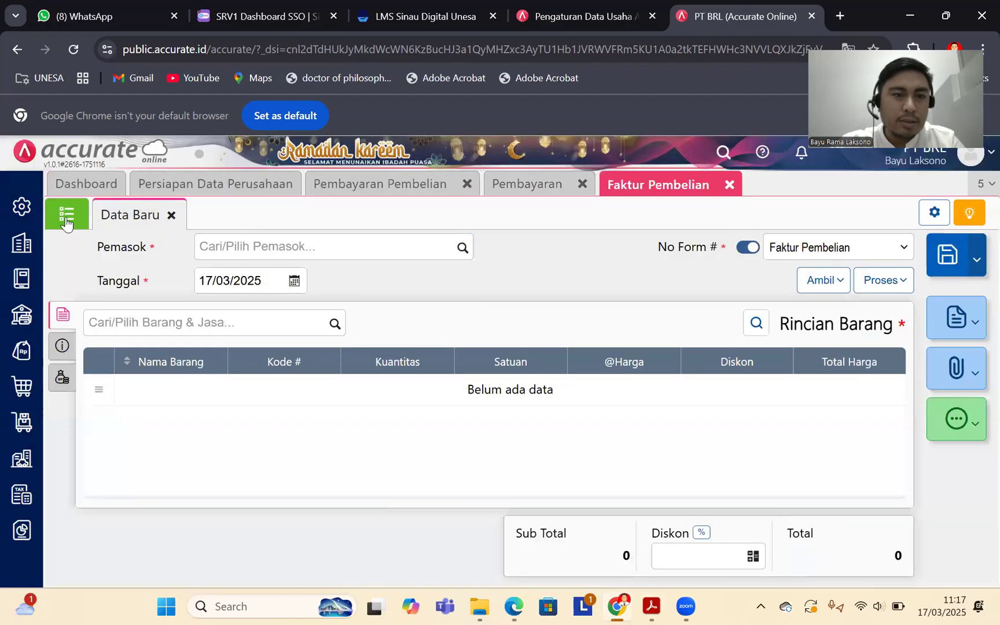
pyautogui.click(49, 217)
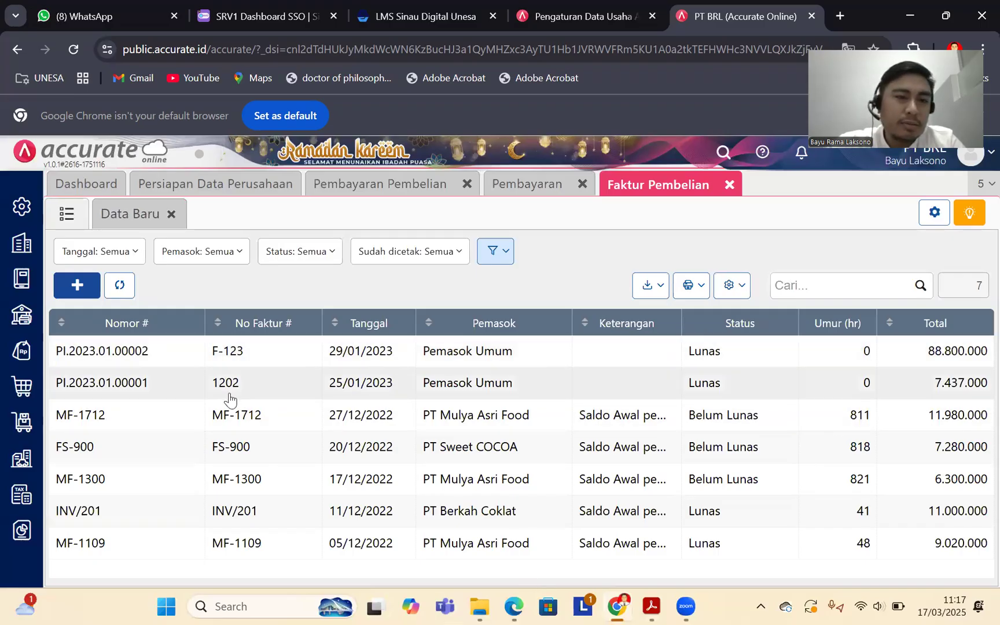
# Step: Read memorial case BM-01 in the PDF and start a new sales price adjustment (Penyesuaian Harga/Diskon) in Accurate Online
pyautogui.click(643, 606)
pyautogui.scroll(-3, 468, 209)
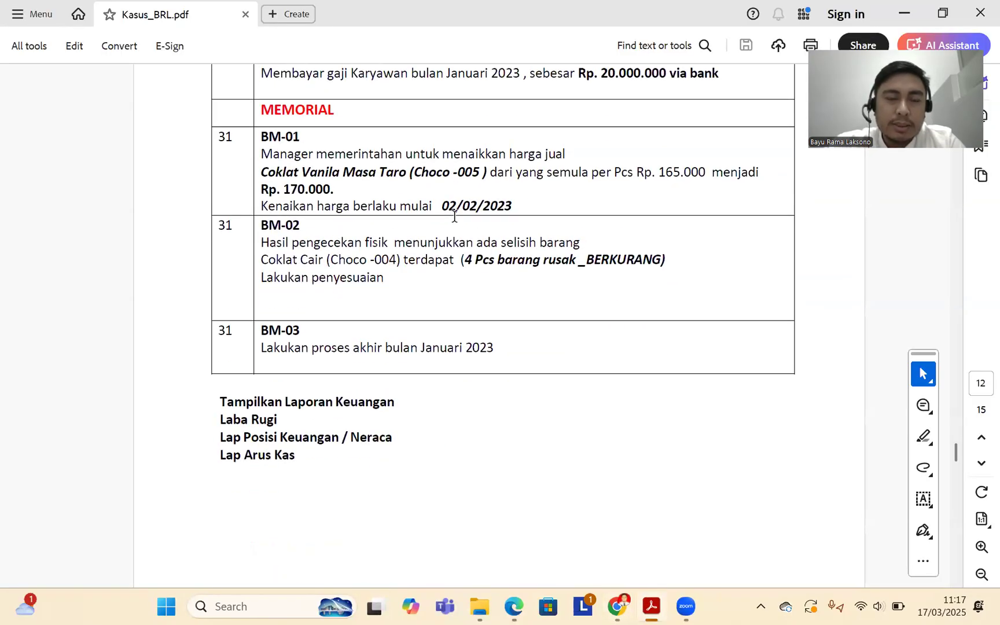
pyautogui.scroll(-1, 443, 234)
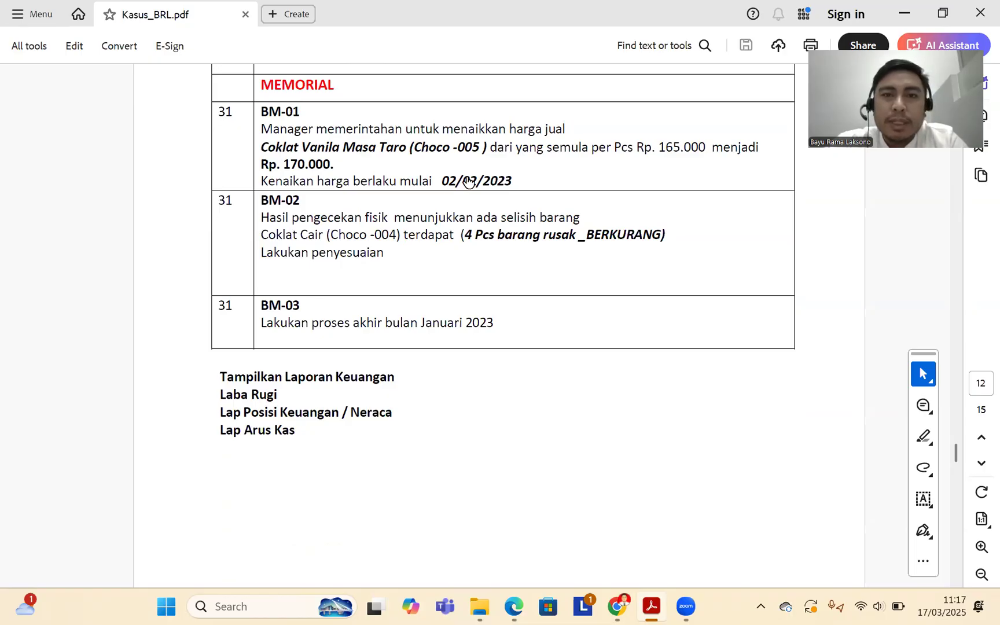
pyautogui.click(617, 606)
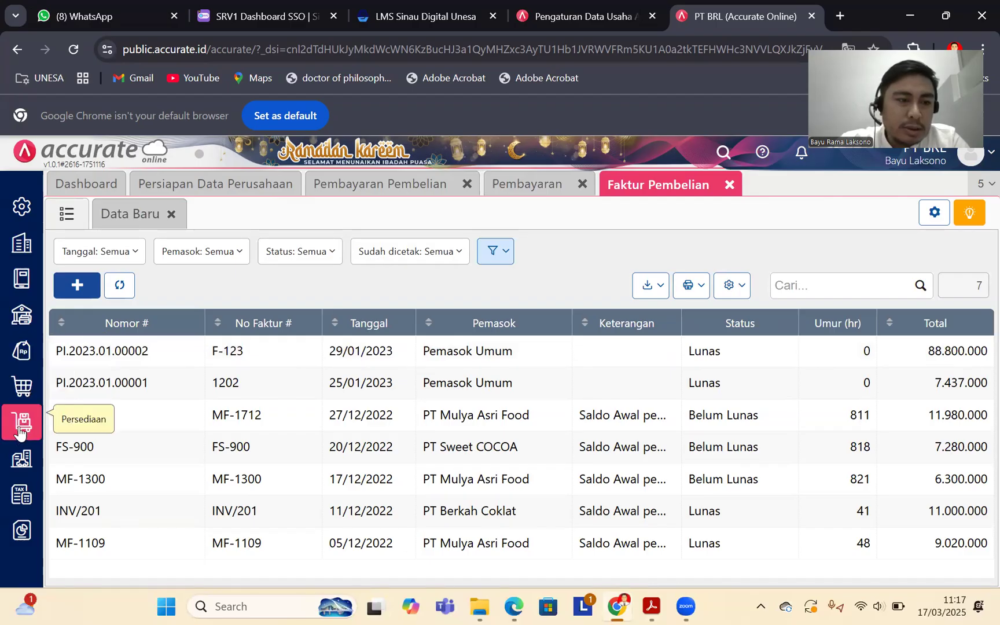
pyautogui.click(21, 350)
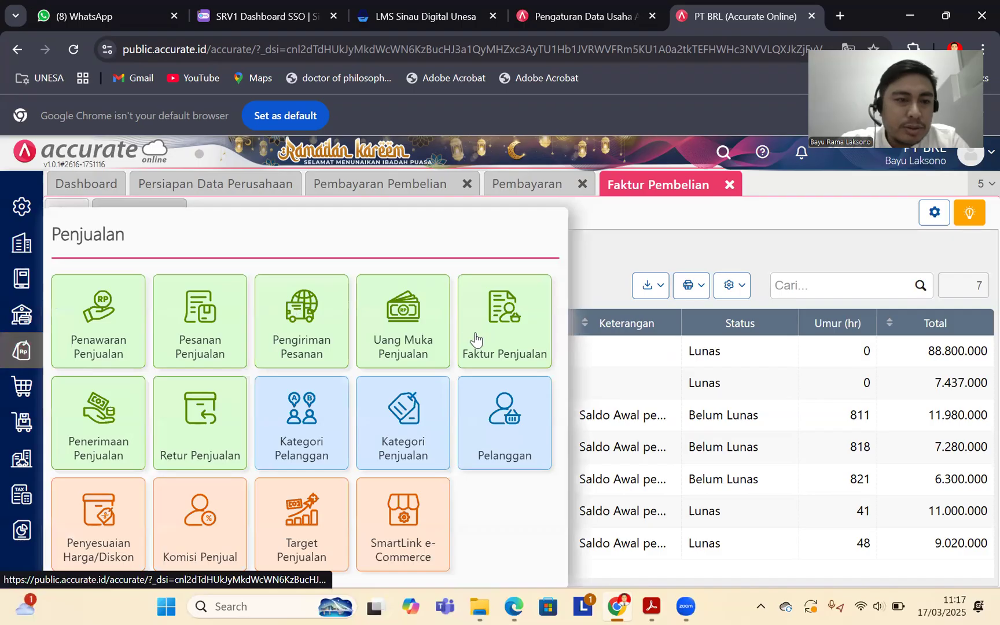
pyautogui.click(97, 524)
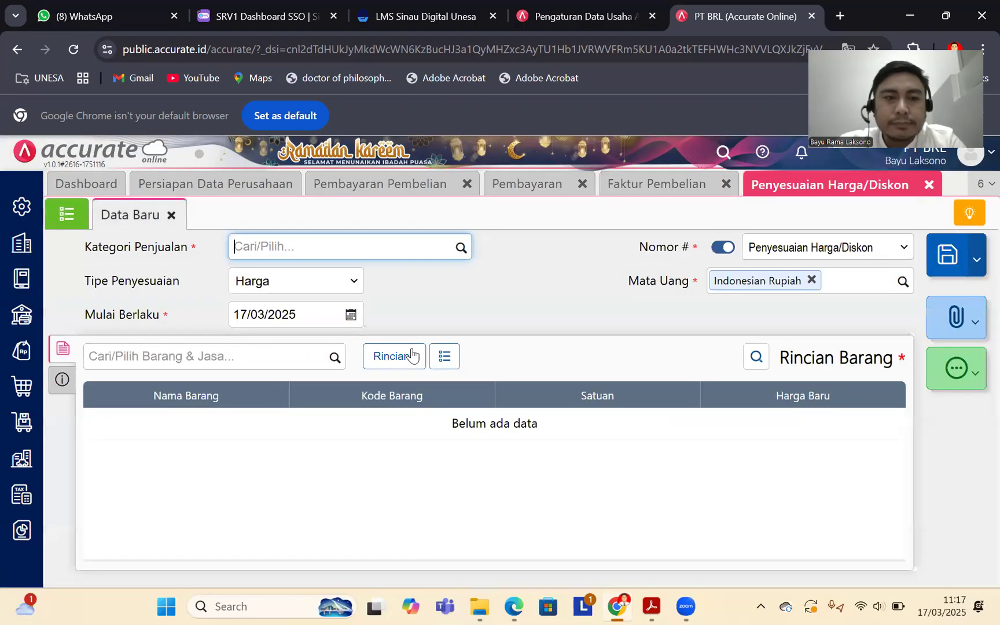
# Step: Check the BM-01 effective date in the PDF, then set Mulai Berlaku to 02/02/2023 and Kategori Penjualan to Umum in Accurate Online
pyautogui.click(651, 606)
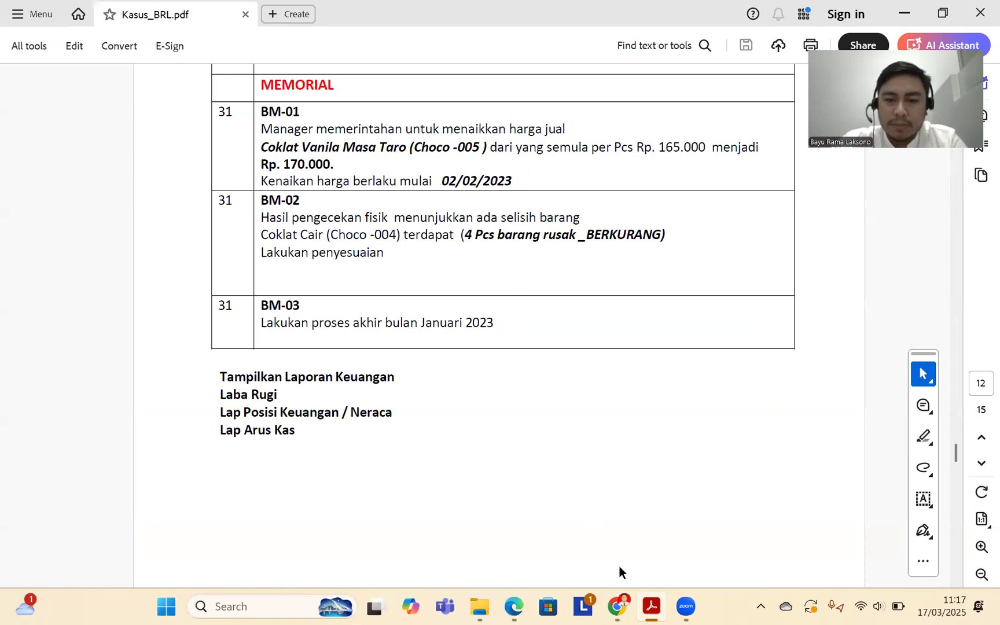
pyautogui.click(618, 606)
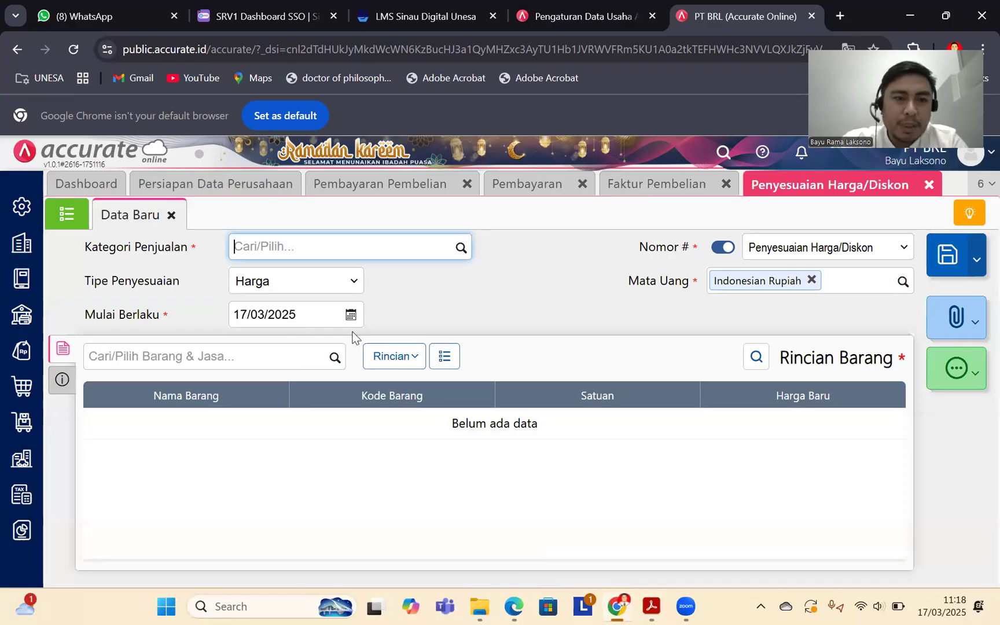
pyautogui.click(319, 314)
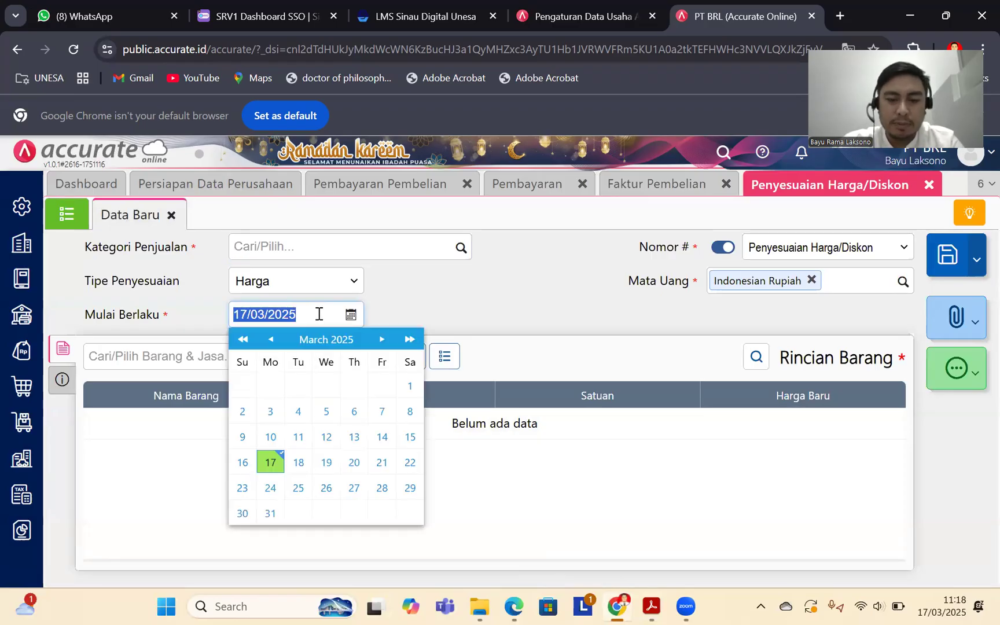
pyautogui.write('02/02/20')
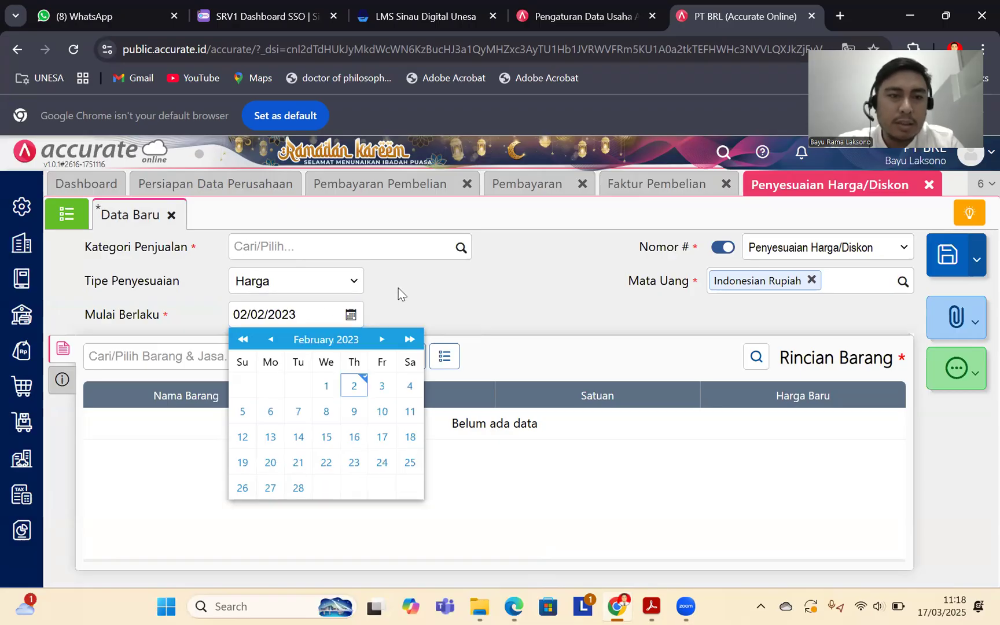
pyautogui.click(455, 254)
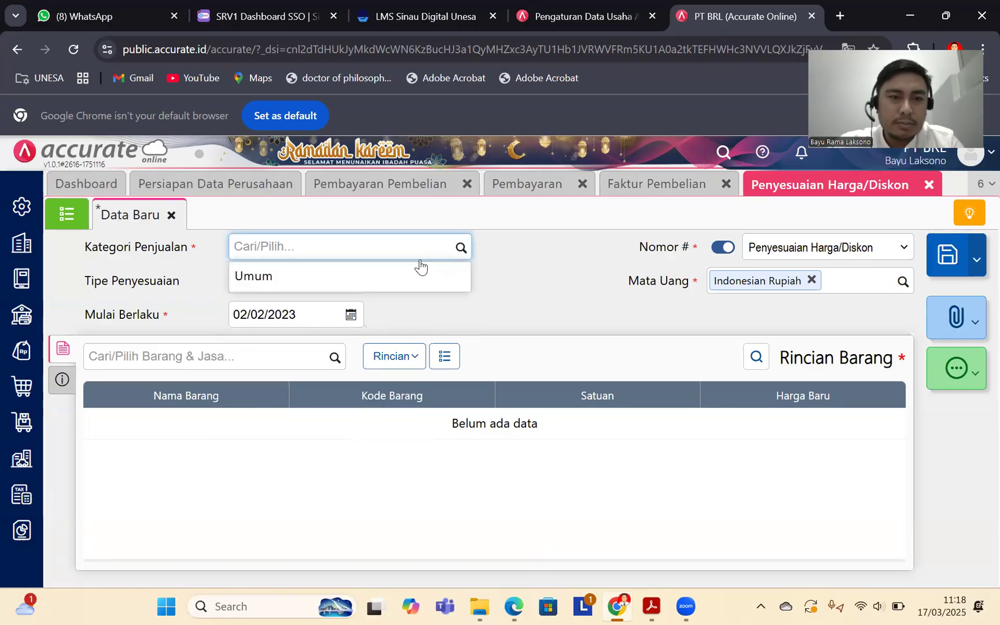
pyautogui.click(361, 280)
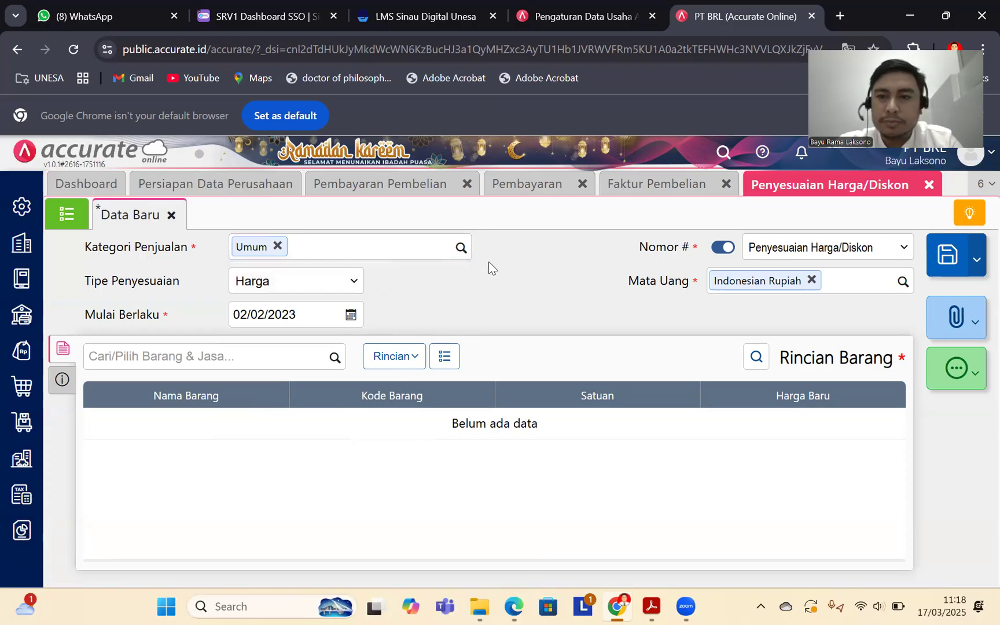
# Step: Recheck the BM-01 item in the PDF and add Coklat Vanila Masak Taro (Choco-005) to the price adjustment by searching "masak taro"
pyautogui.click(330, 361)
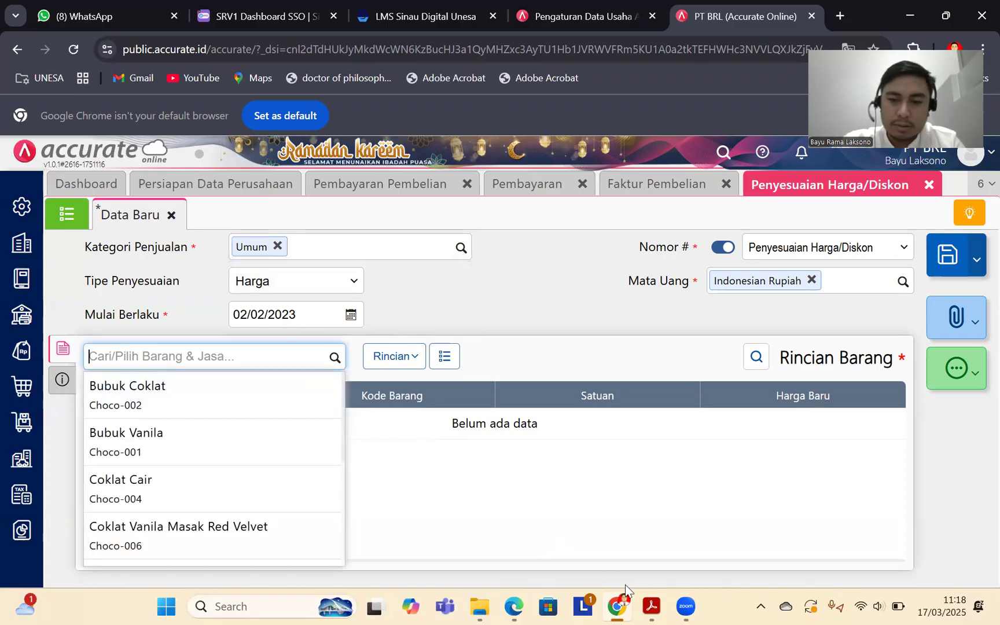
pyautogui.click(651, 606)
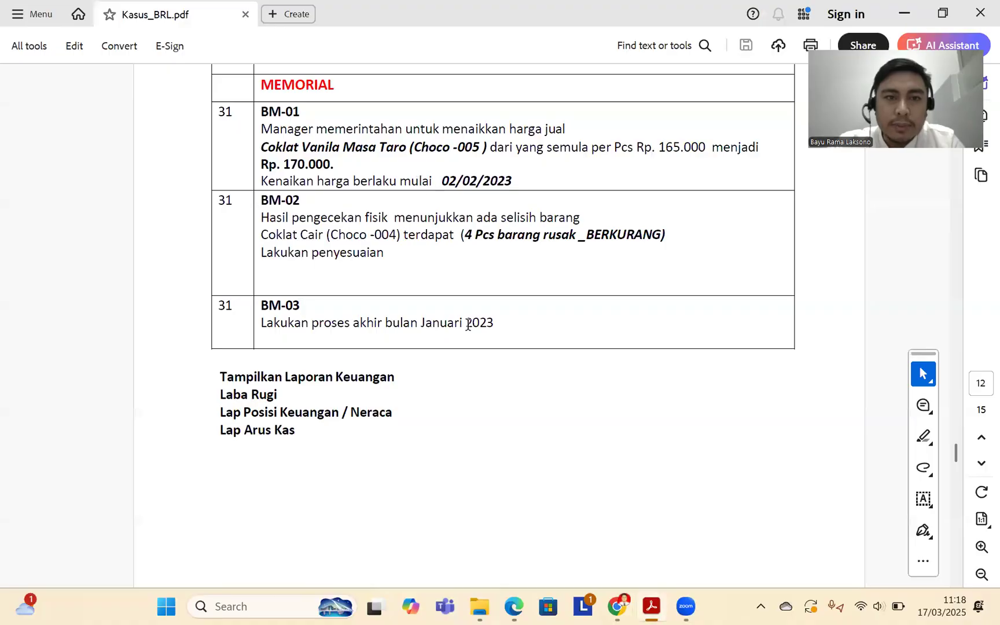
pyautogui.click(618, 606)
pyautogui.click(242, 365)
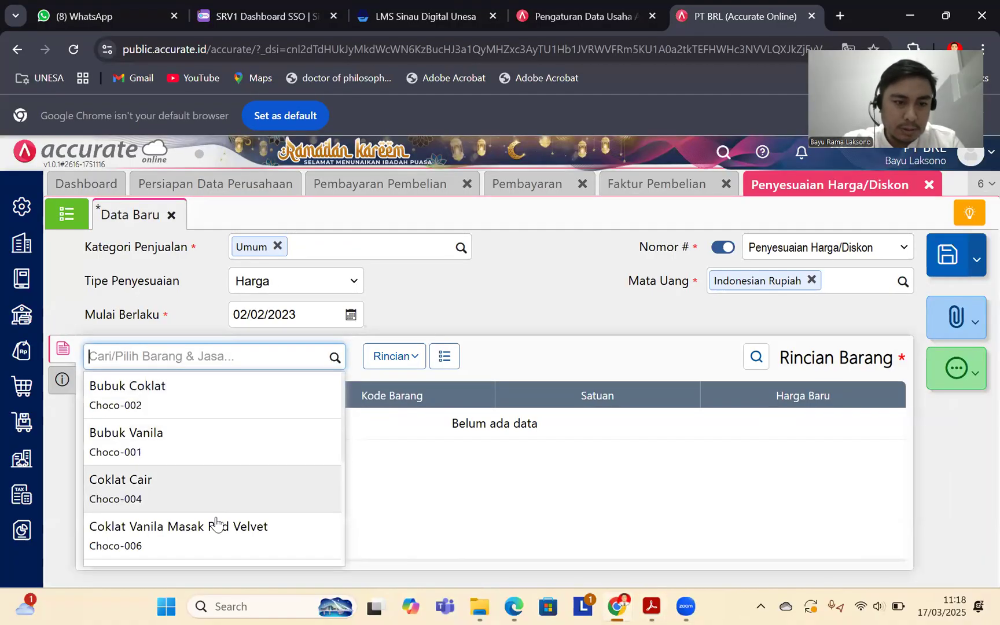
pyautogui.write('masak taro')
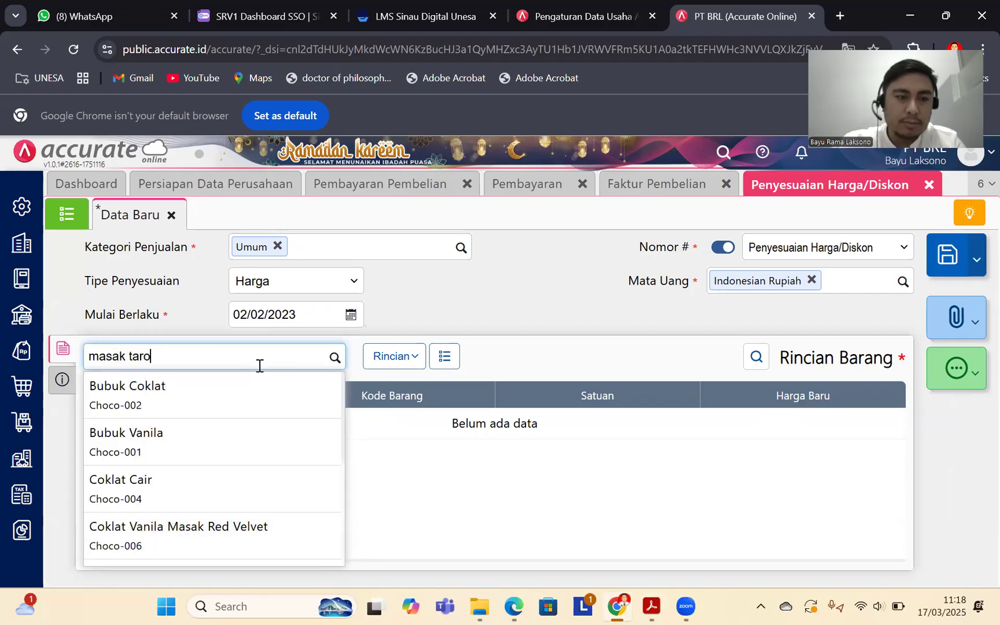
pyautogui.click(216, 391)
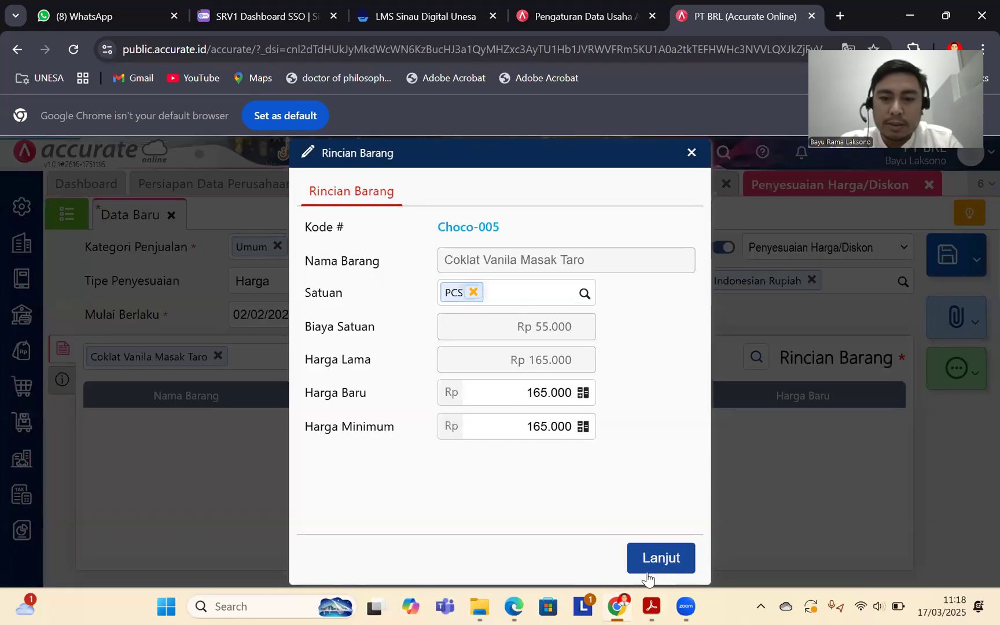
# Step: Verify the new price in the PDF and set the item's Harga Baru to 170.000, accepting the item details
pyautogui.click(651, 606)
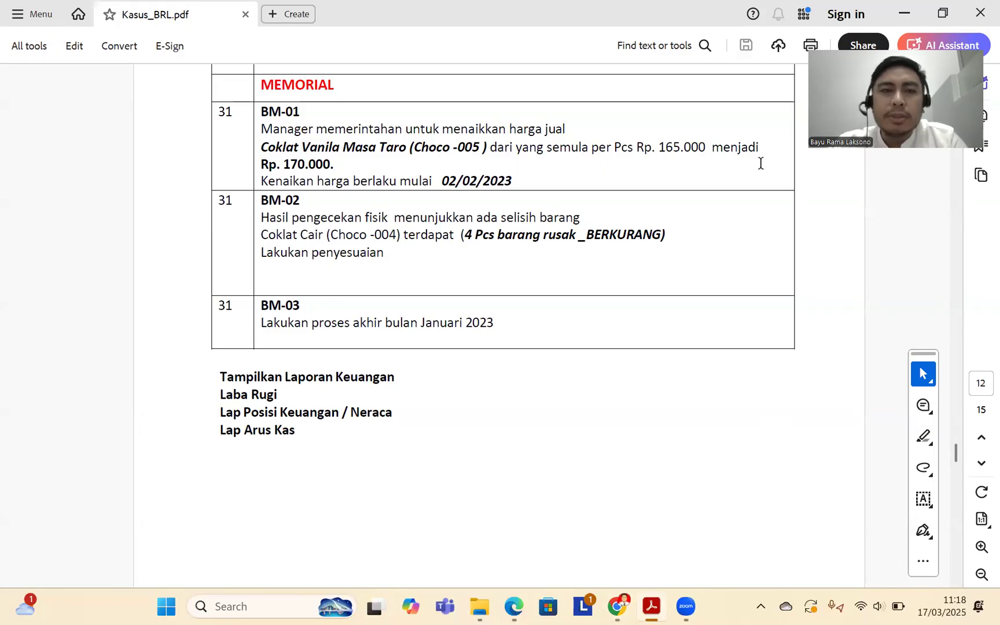
pyautogui.click(618, 606)
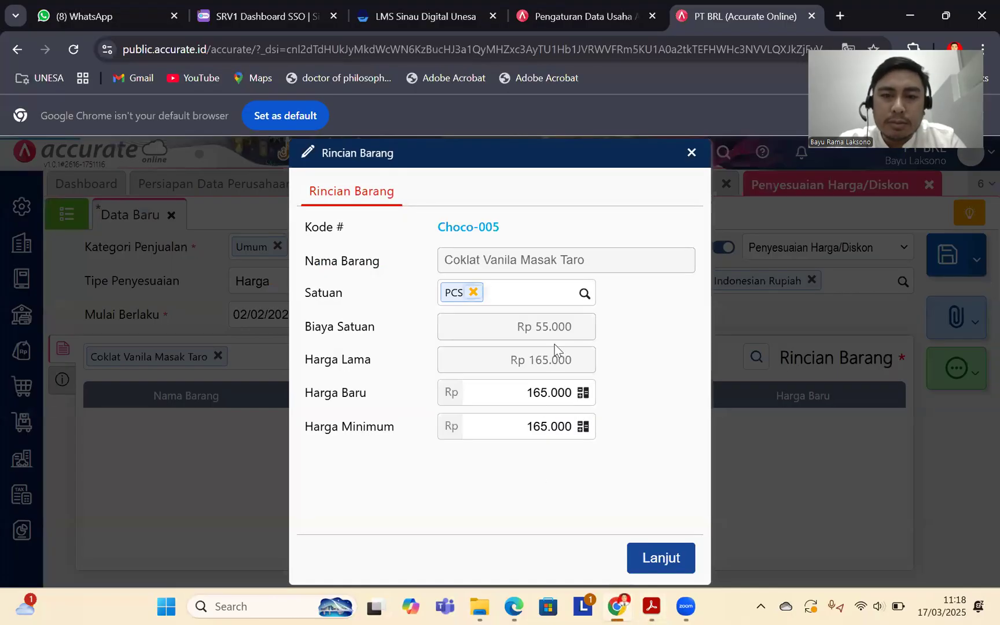
pyautogui.click(545, 393)
pyautogui.press('BackSpace')
pyautogui.press('BackSpace')
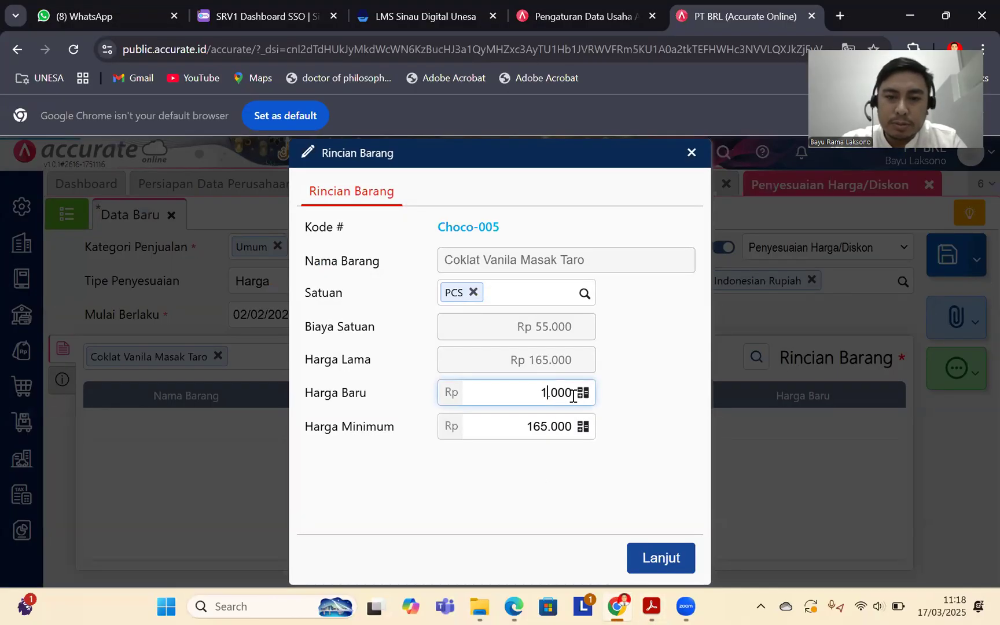
pyautogui.write('70')
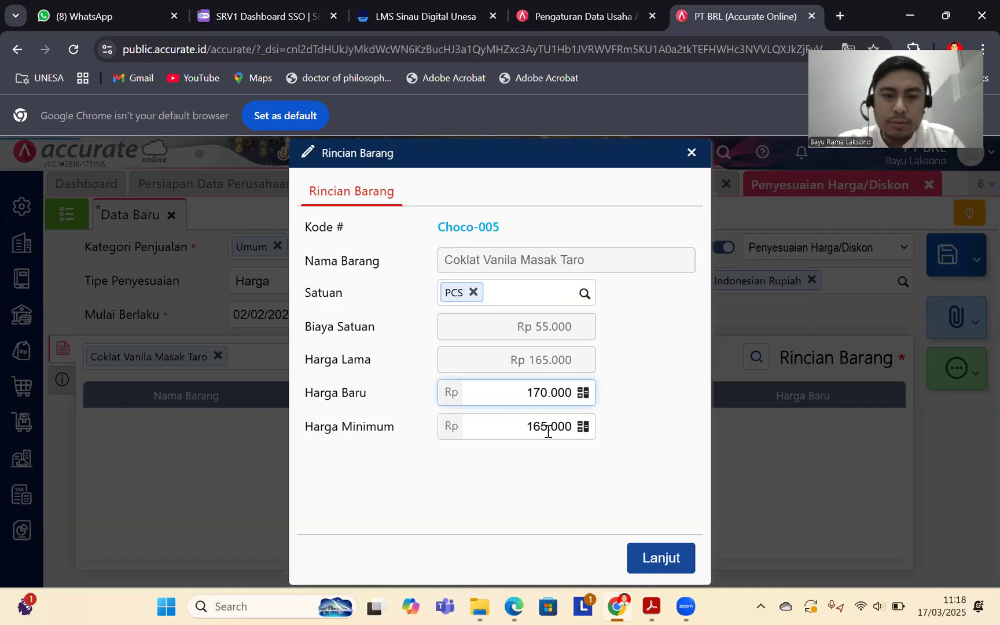
pyautogui.click(663, 560)
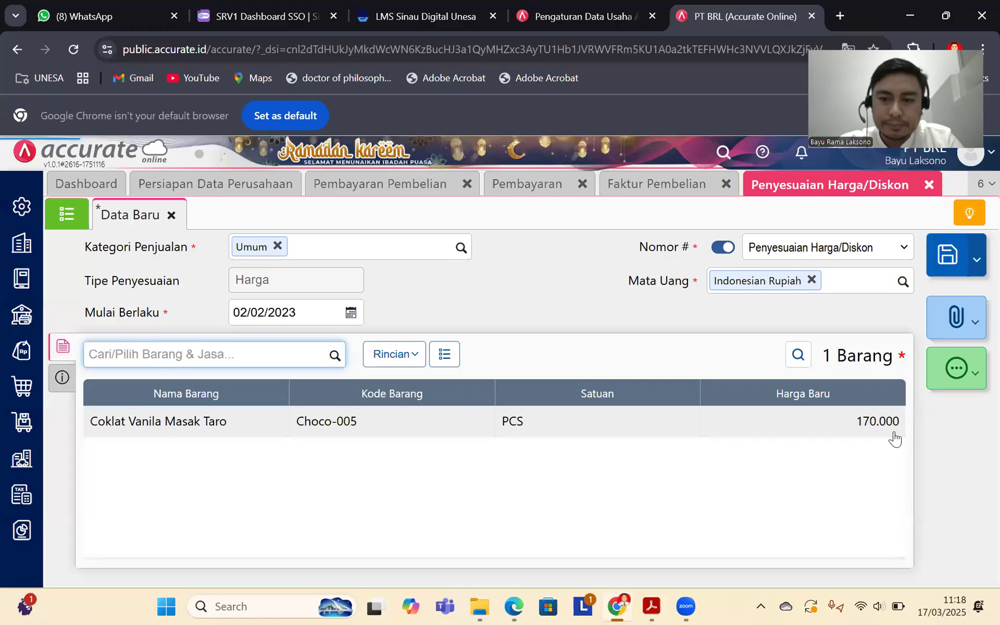
# Step: Check the price adjustment's other information and save the adjustment
pyautogui.click(63, 378)
pyautogui.click(62, 346)
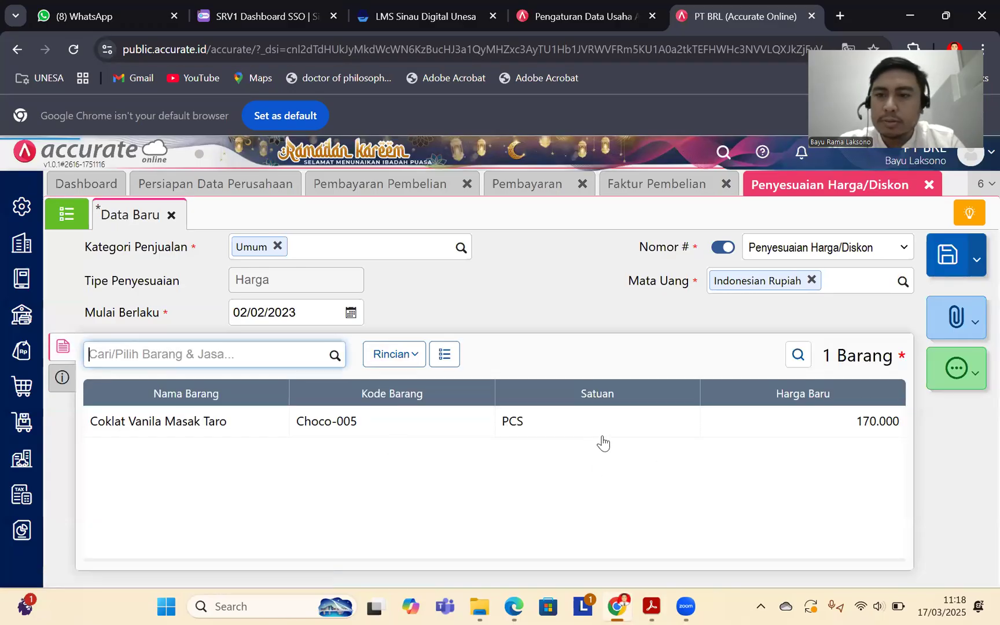
pyautogui.click(948, 254)
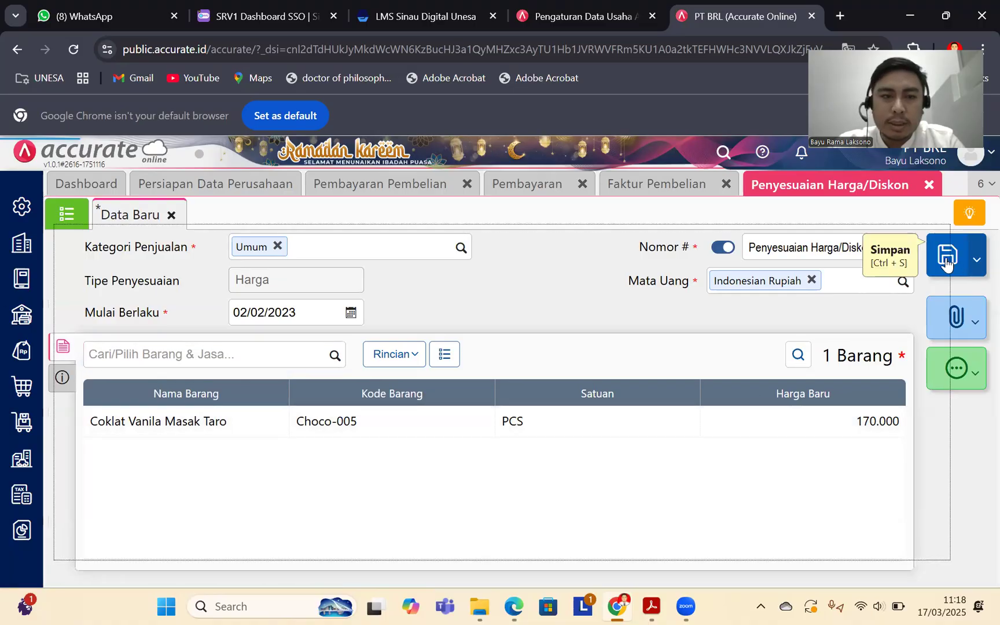
# Step: Look up the BM-01 voucher number in the PDF and reopen the saved 02/02/2023 price adjustment from the Penyesuaian Harga/Diskon list
pyautogui.click(652, 607)
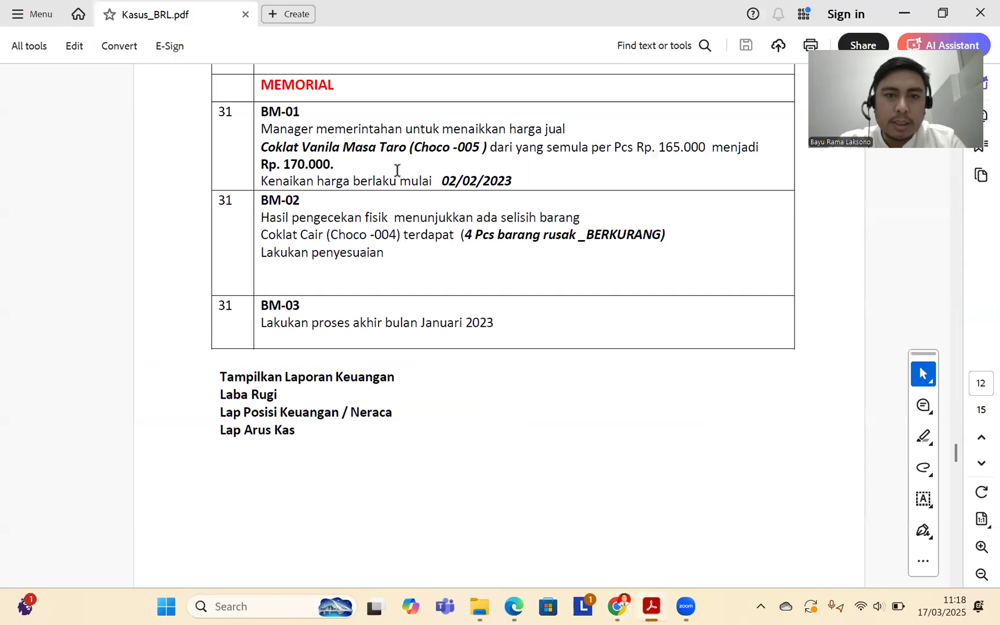
pyautogui.scroll(-2, 408, 191)
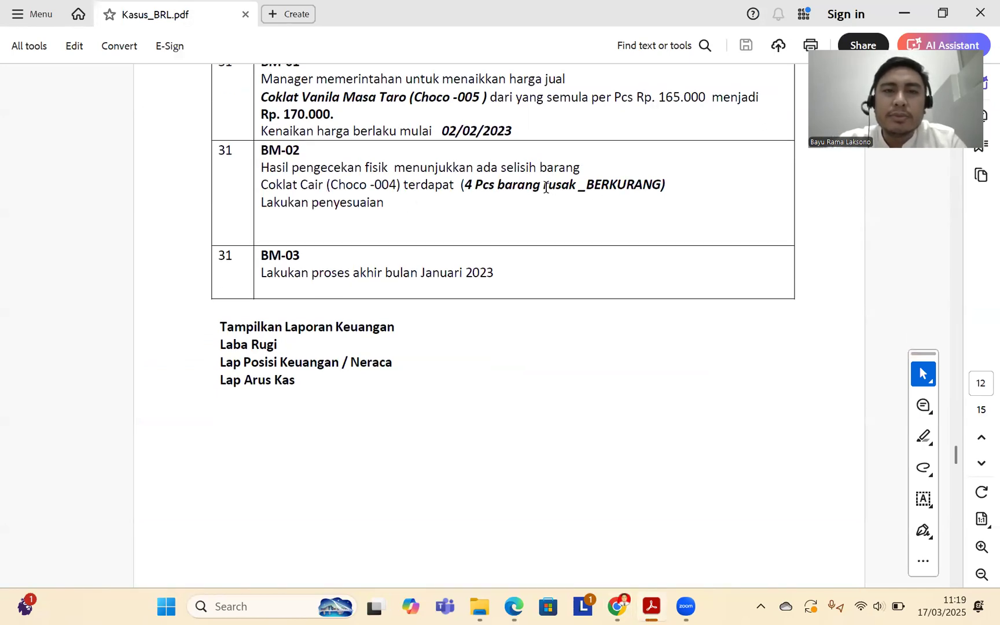
pyautogui.scroll(2, 532, 187)
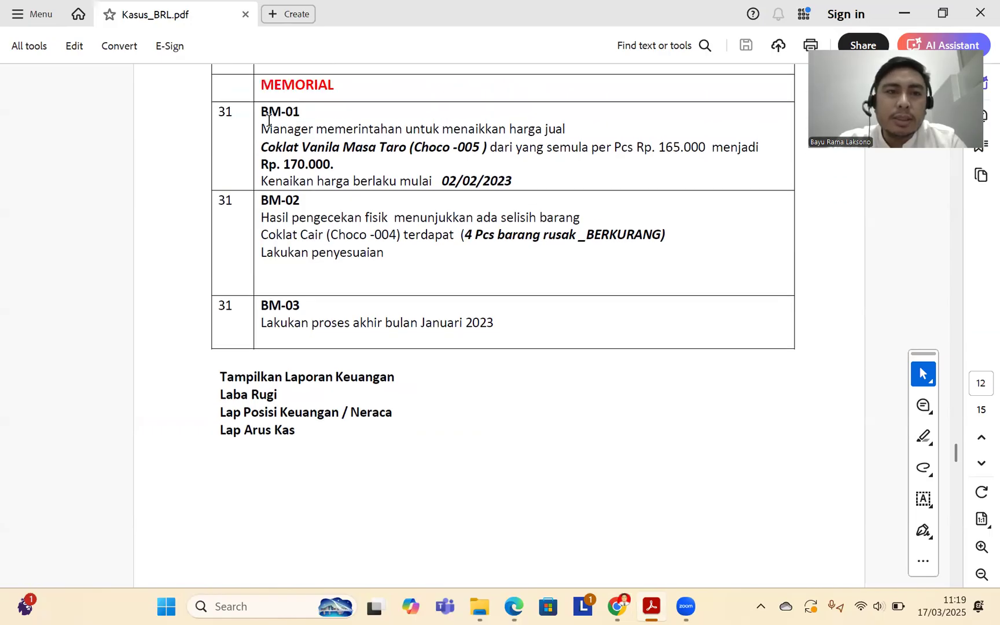
pyautogui.moveTo(260, 111); pyautogui.dragTo(300, 110)
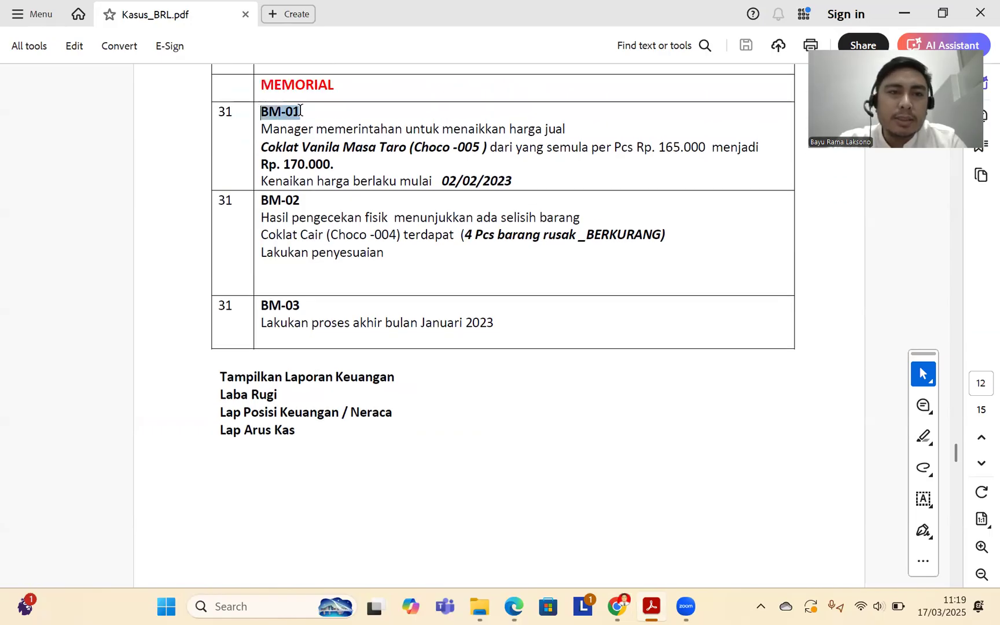
pyautogui.click(630, 604)
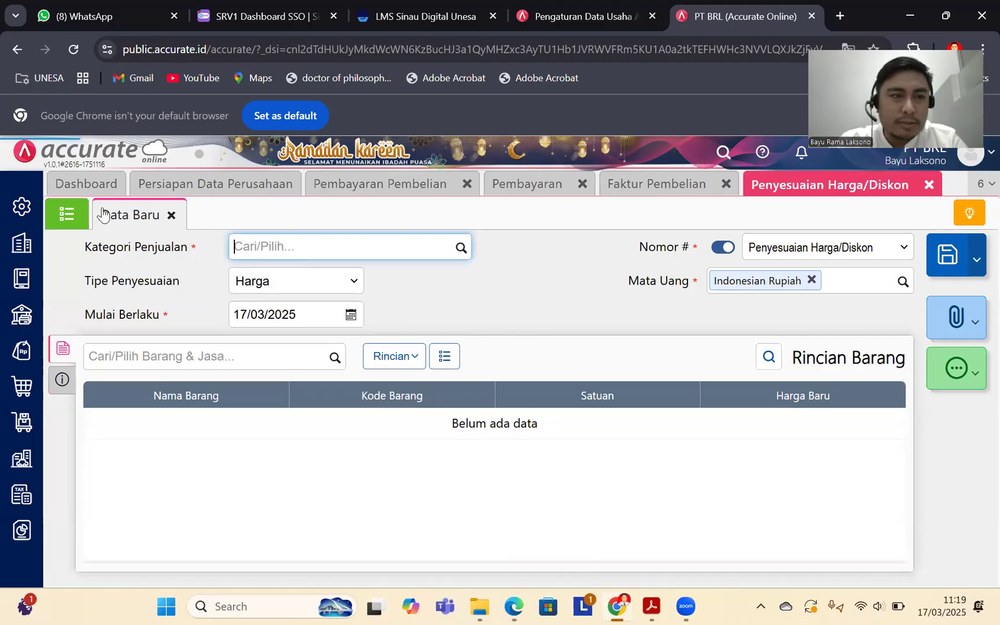
pyautogui.click(67, 214)
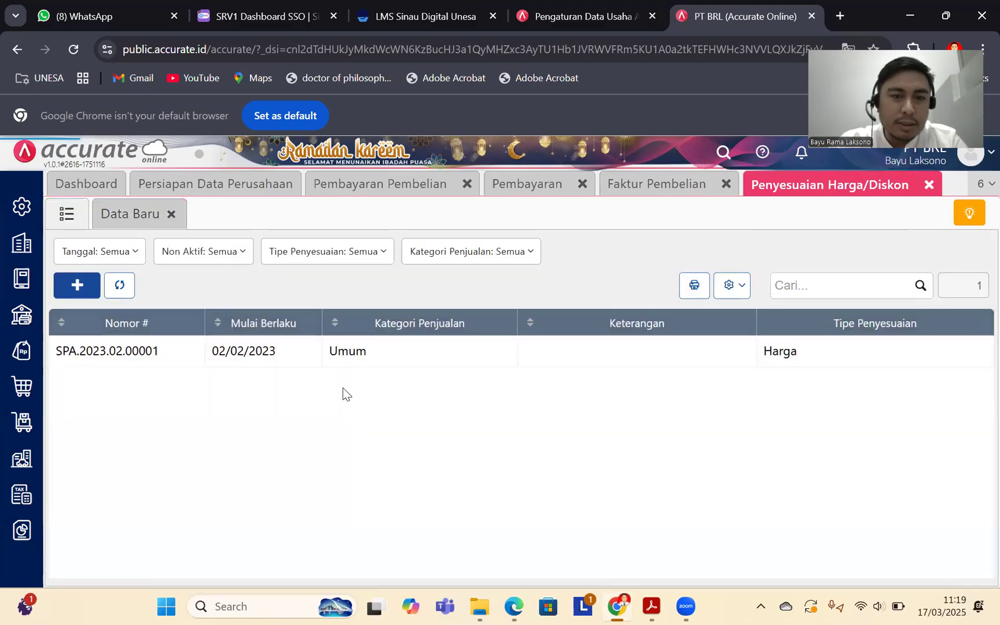
pyautogui.click(326, 354)
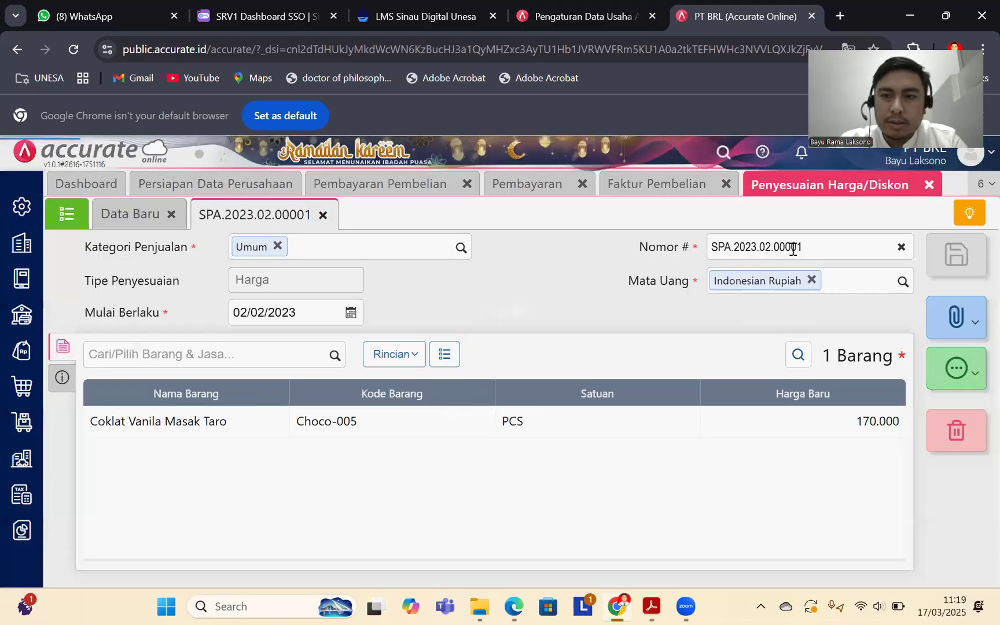
# Step: Change the price adjustment's Nomor # to BM-01, checking it against the PDF, and save the record
pyautogui.moveTo(818, 247); pyautogui.dragTo(709, 251)
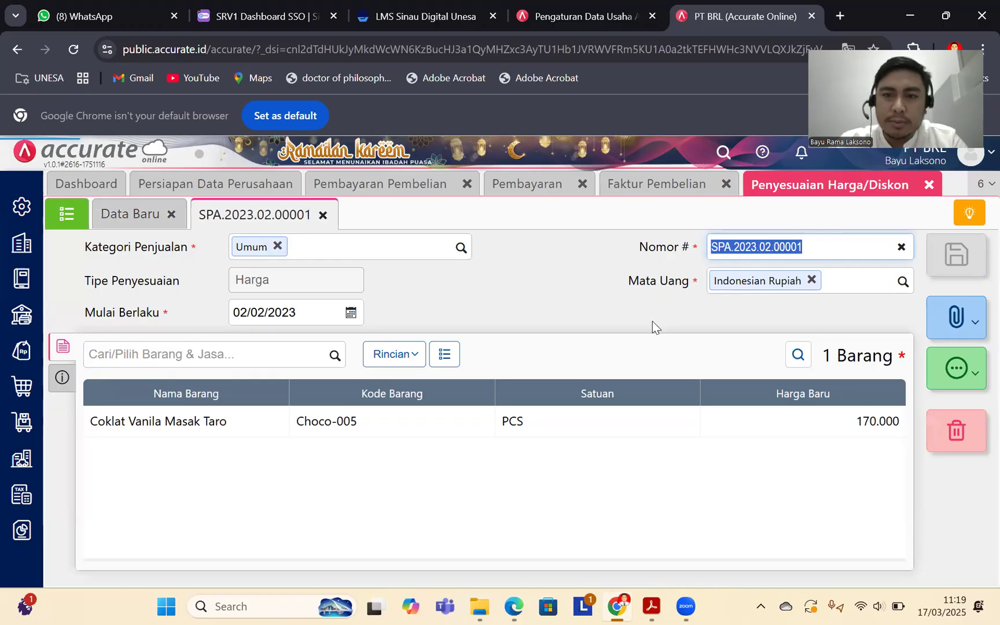
pyautogui.click(651, 606)
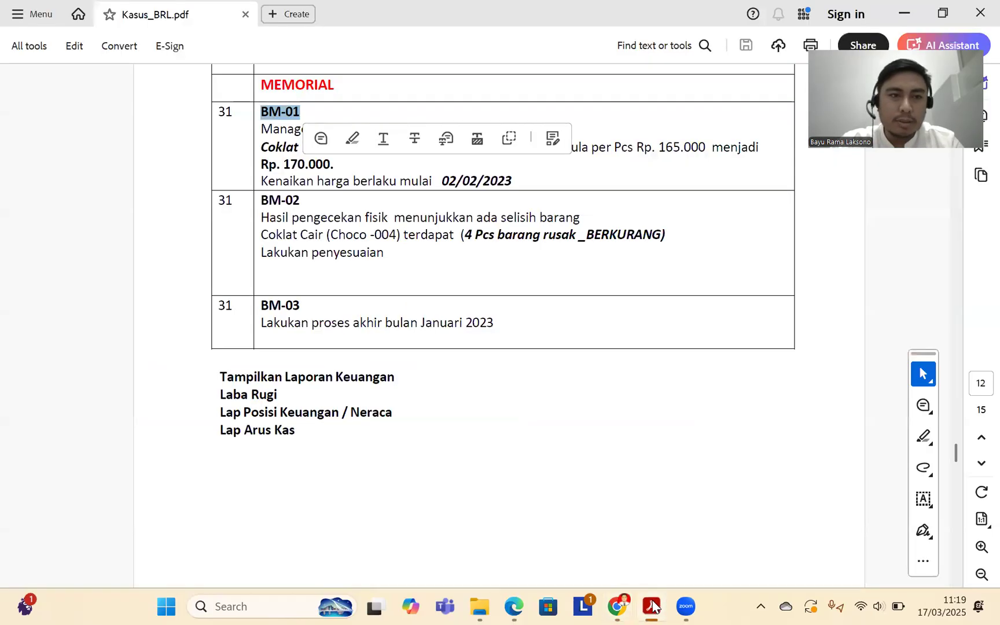
pyautogui.click(625, 606)
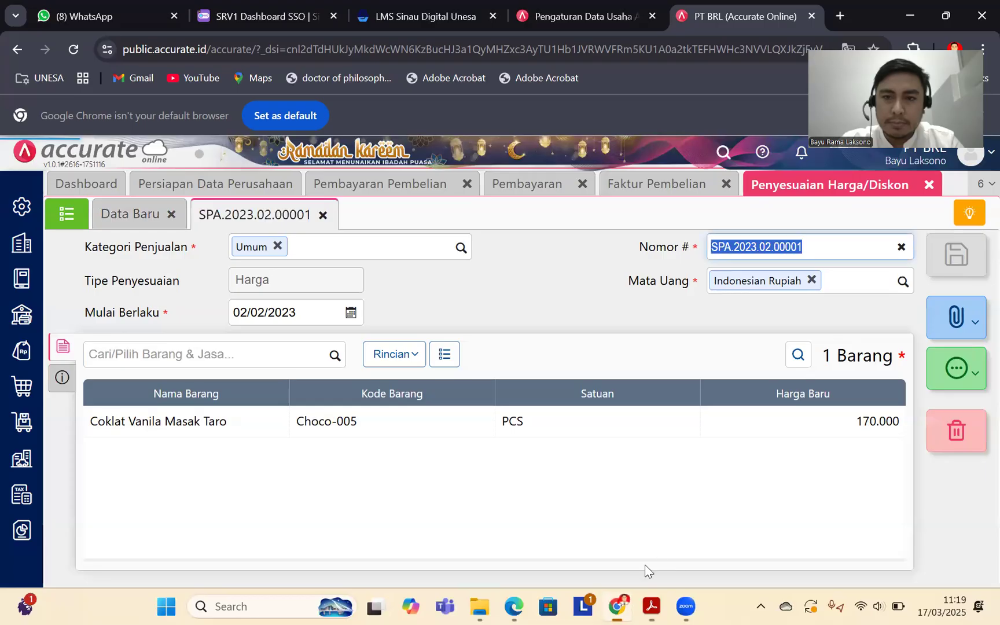
pyautogui.write('BM')
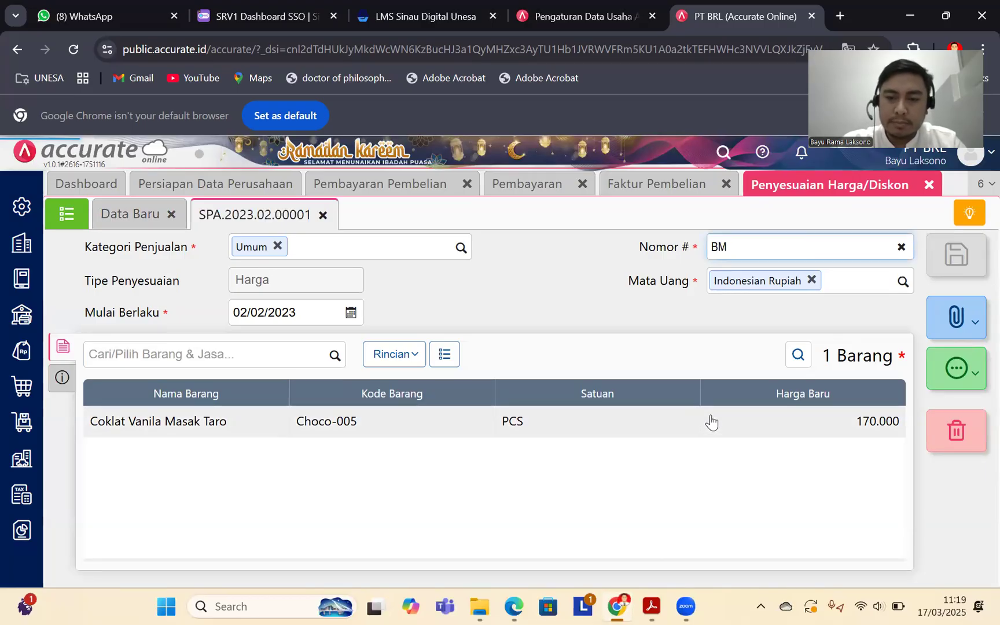
pyautogui.click(651, 606)
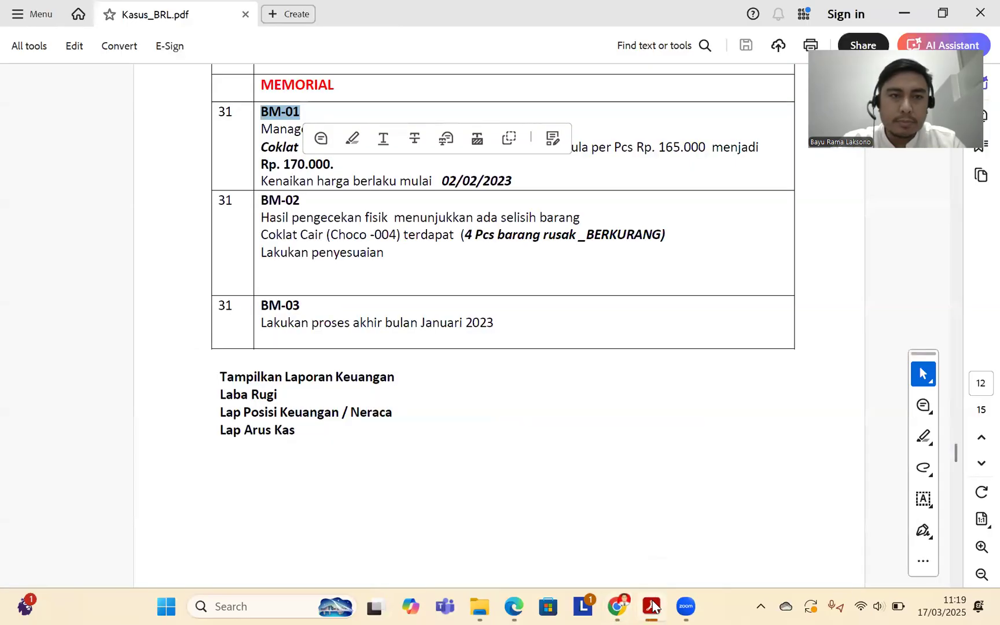
pyautogui.click(617, 606)
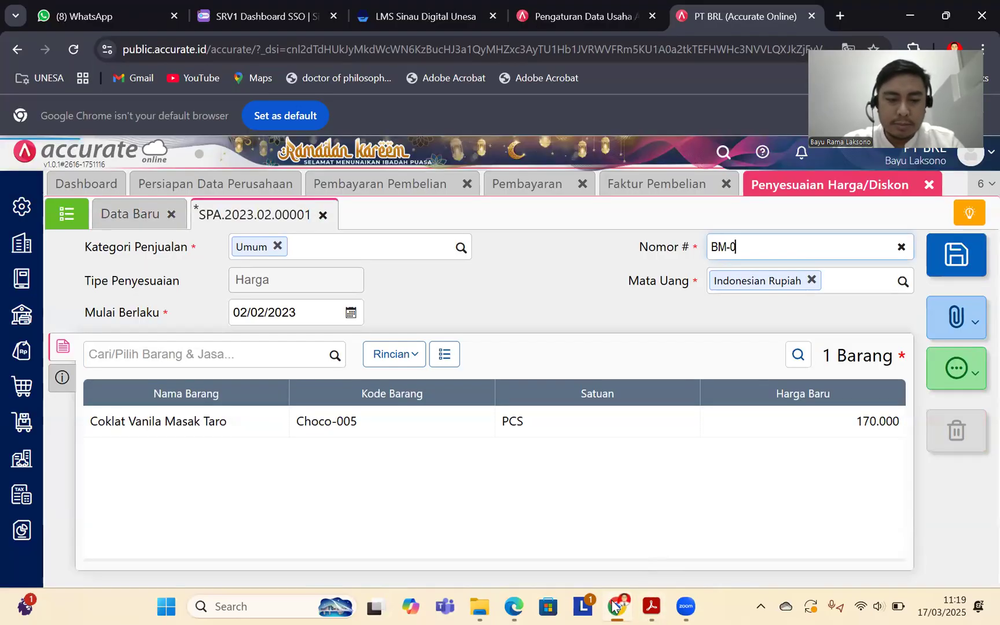
pyautogui.click(948, 255)
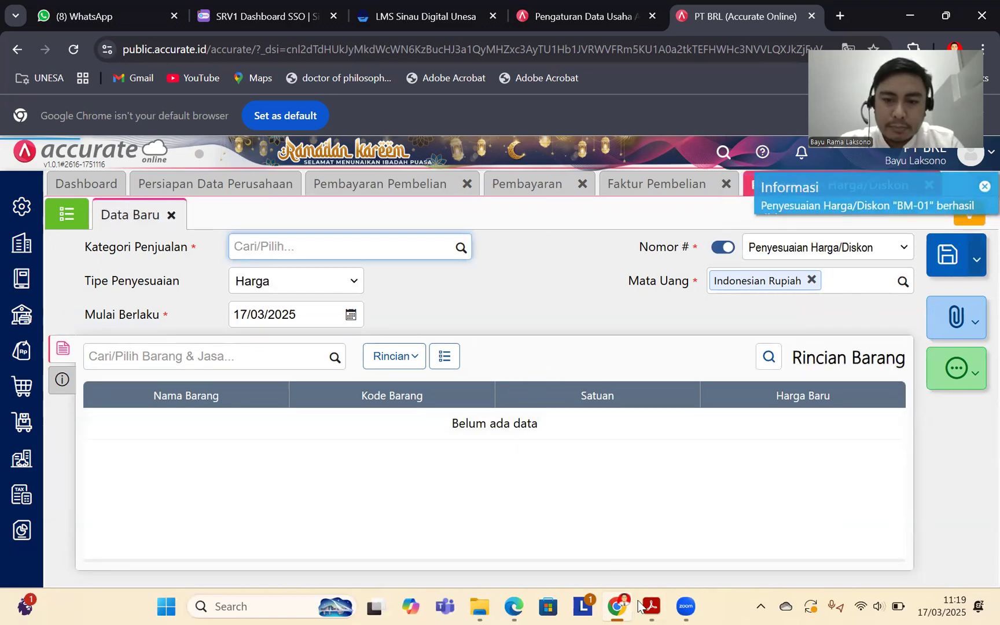
# Step: Check the renumbered adjustment in the Penyesuaian Harga/Diskon list and read memorial case BM-02 in the PDF
pyautogui.click(66, 214)
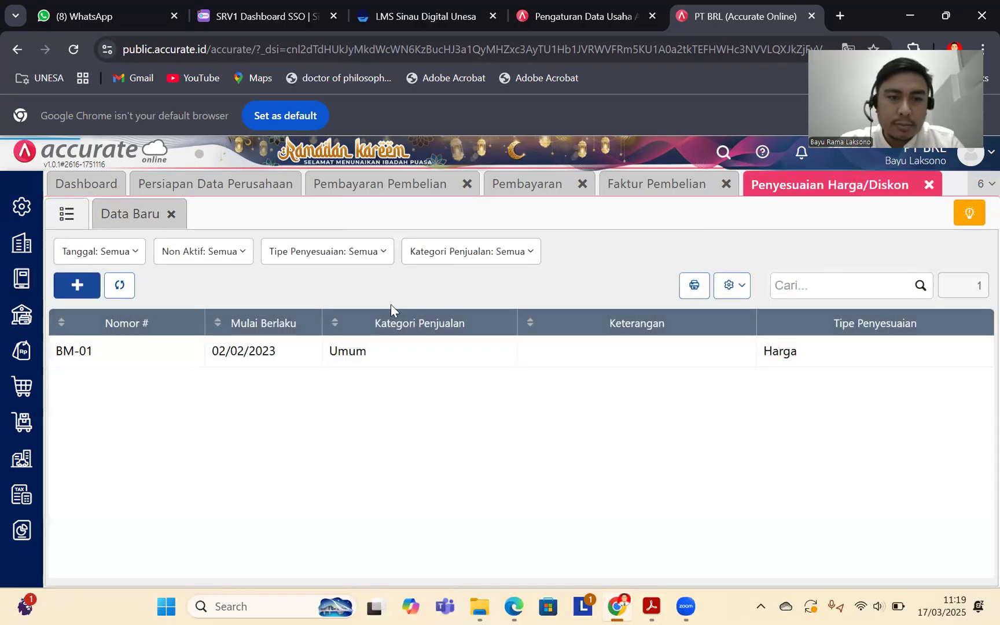
pyautogui.click(651, 606)
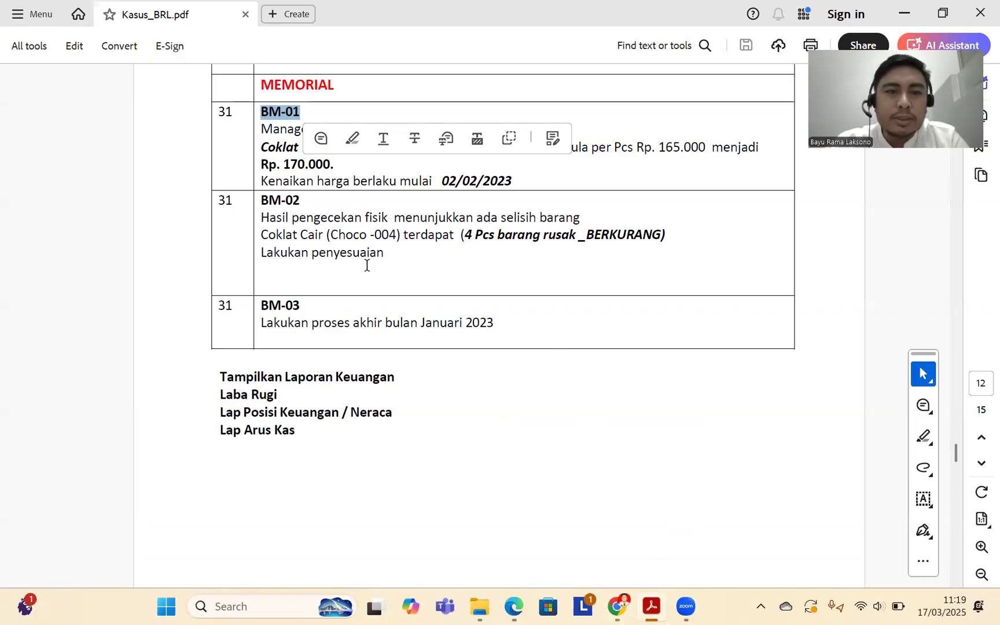
pyautogui.click(617, 606)
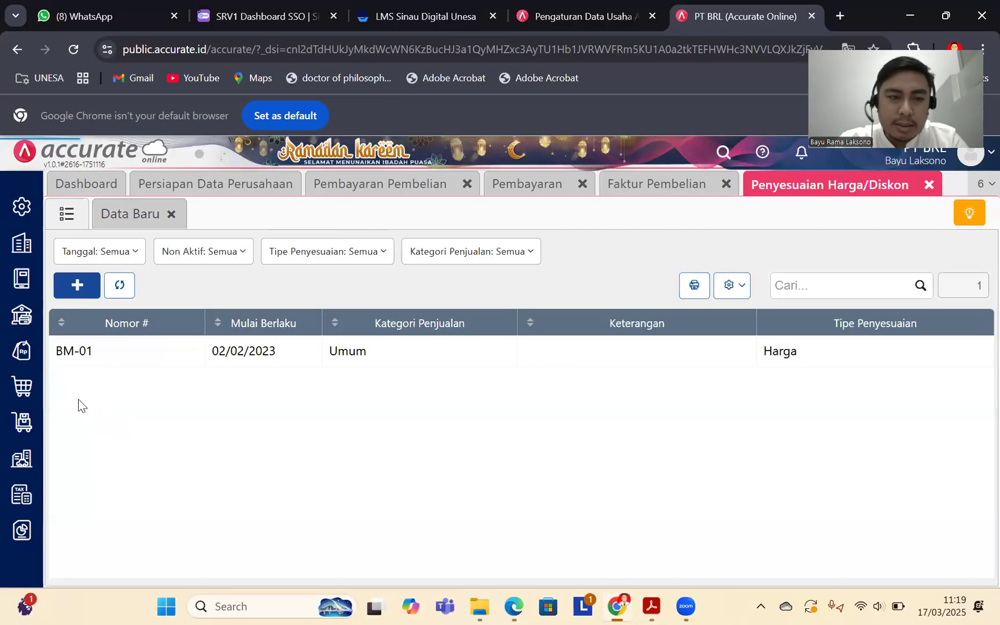
# Step: Start a new Penyesuaian Persediaan dated 31/01/2023 and pick the item Coklat Cair (Choco-004), checking case BM-02 in the PDF
pyautogui.click(22, 422)
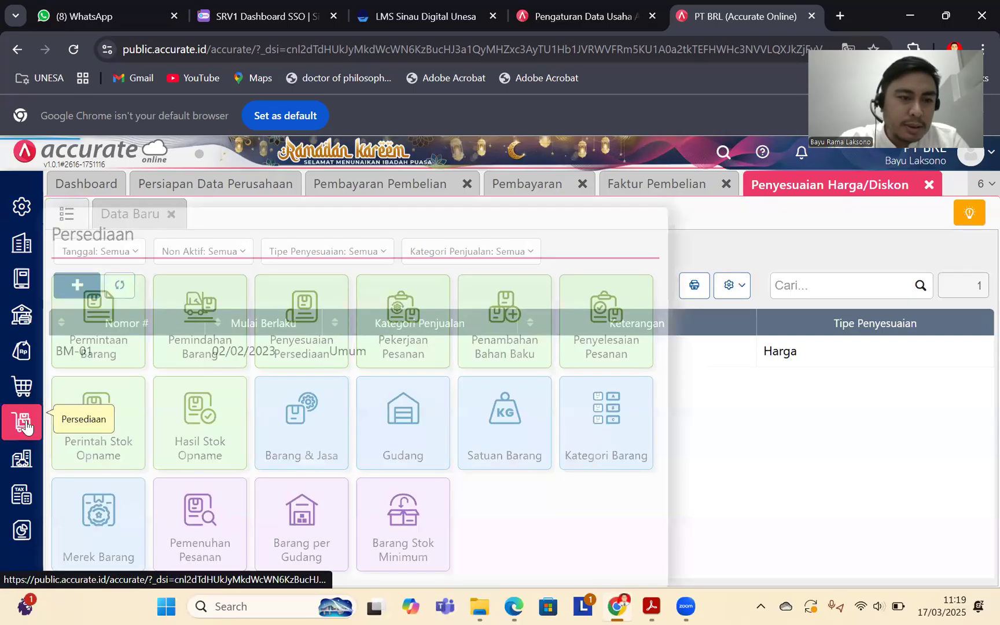
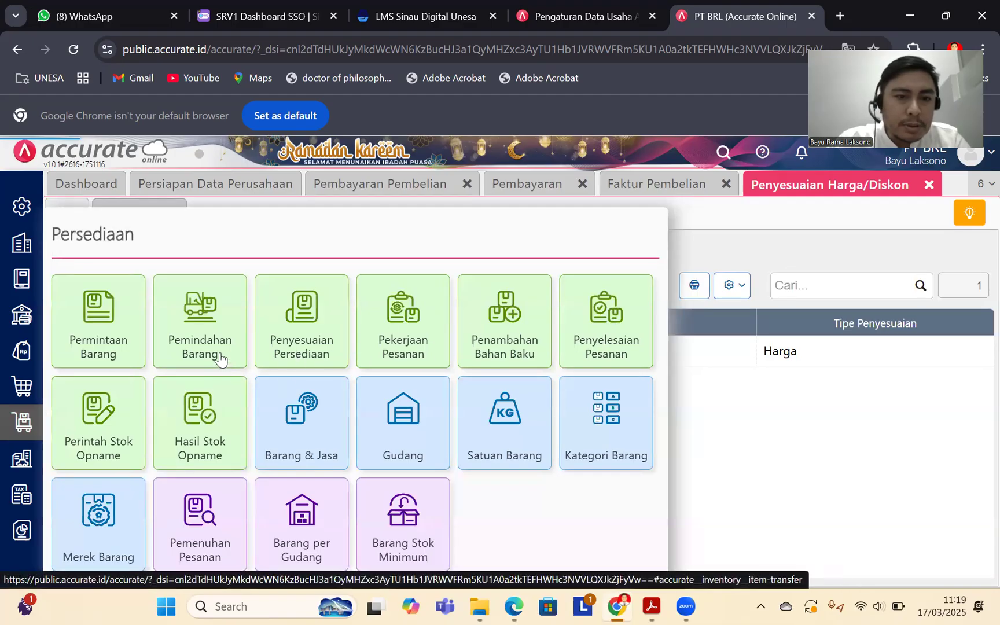
pyautogui.click(298, 328)
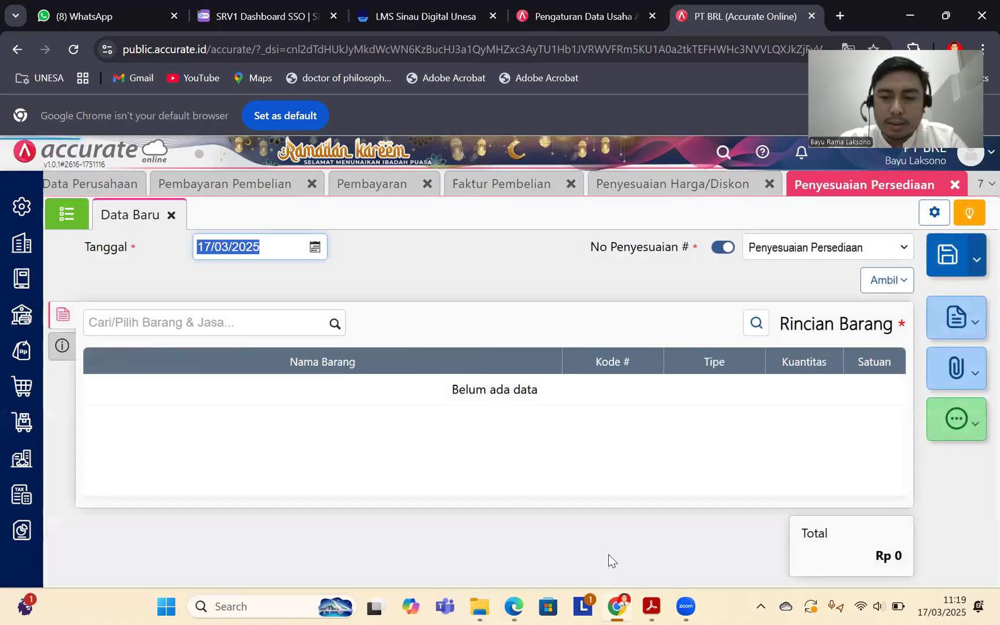
pyautogui.write('31')
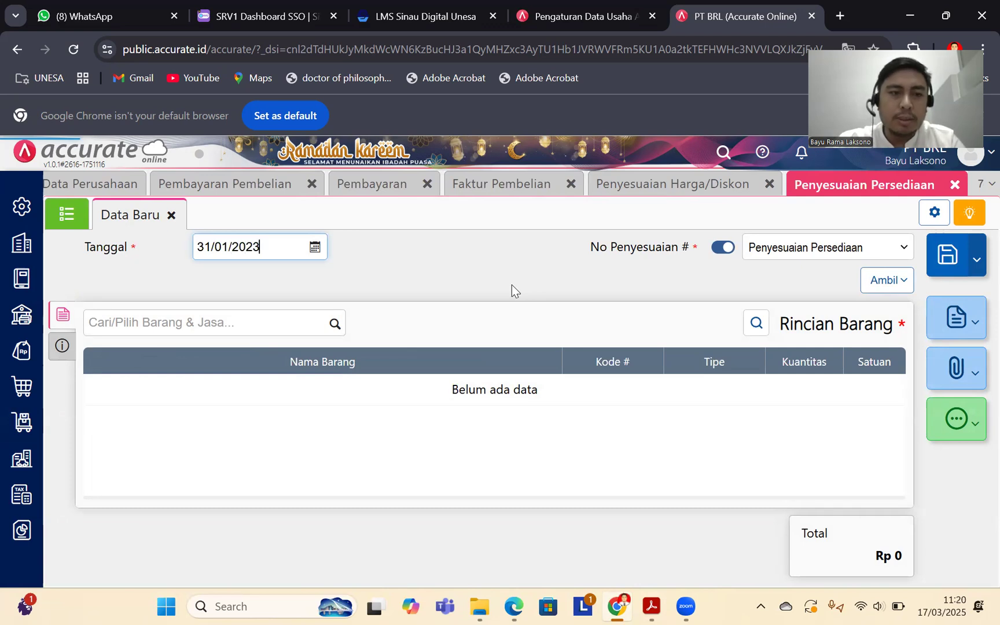
pyautogui.click(335, 324)
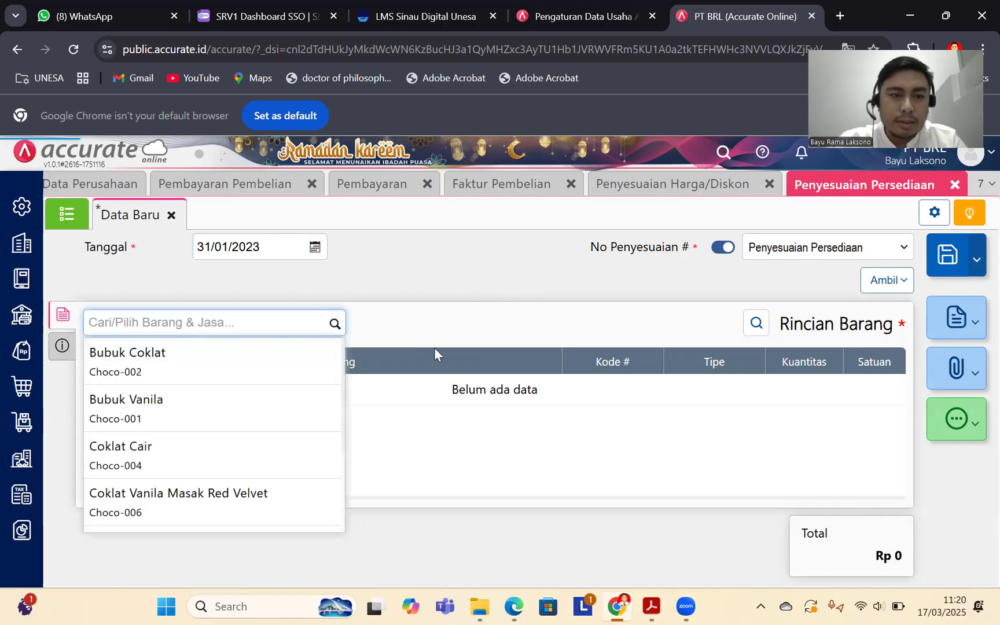
pyautogui.click(652, 605)
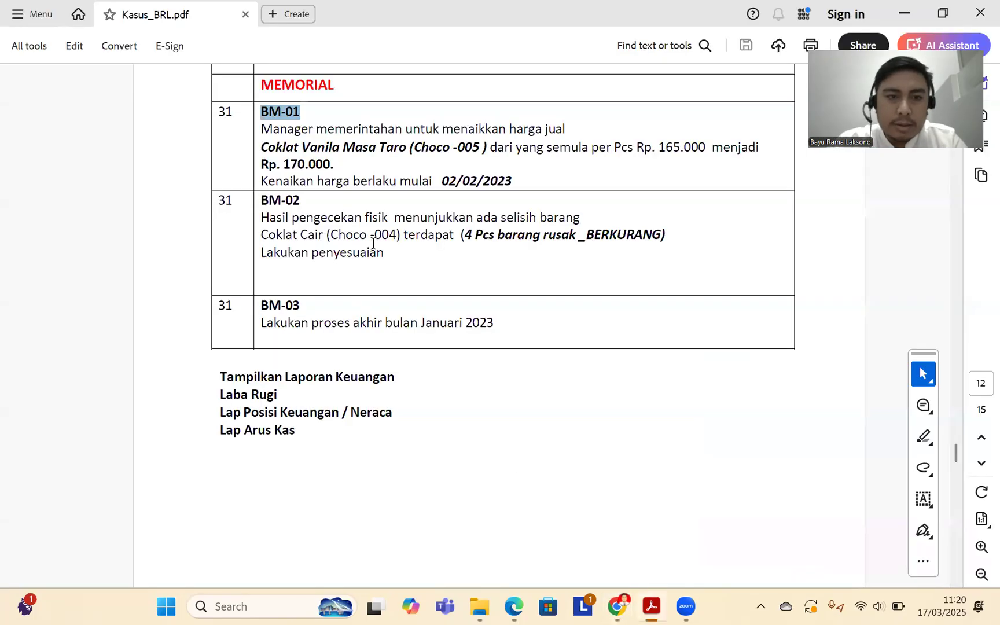
pyautogui.click(622, 605)
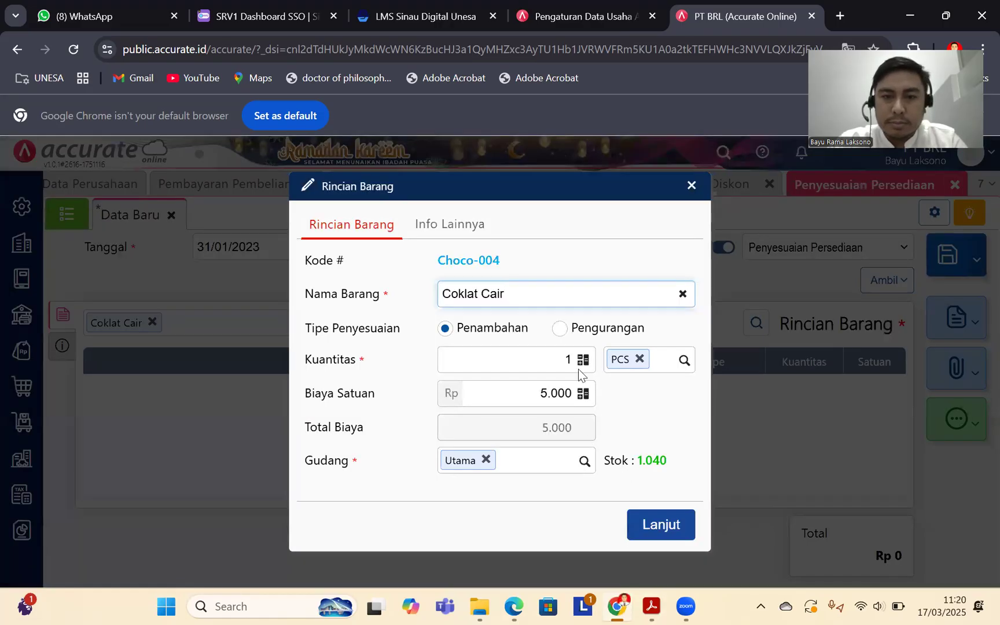
# Step: Set the Coklat Cair line to Pengurangan with a quantity of 4 PCS per the PDF and add it to the adjustment
pyautogui.click(559, 328)
pyautogui.click(652, 606)
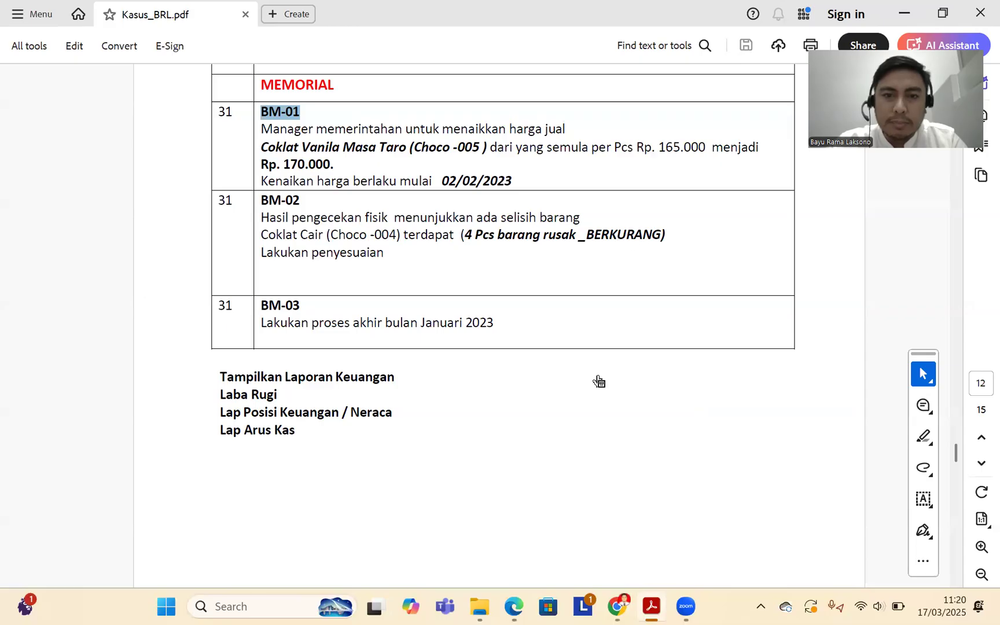
pyautogui.click(618, 606)
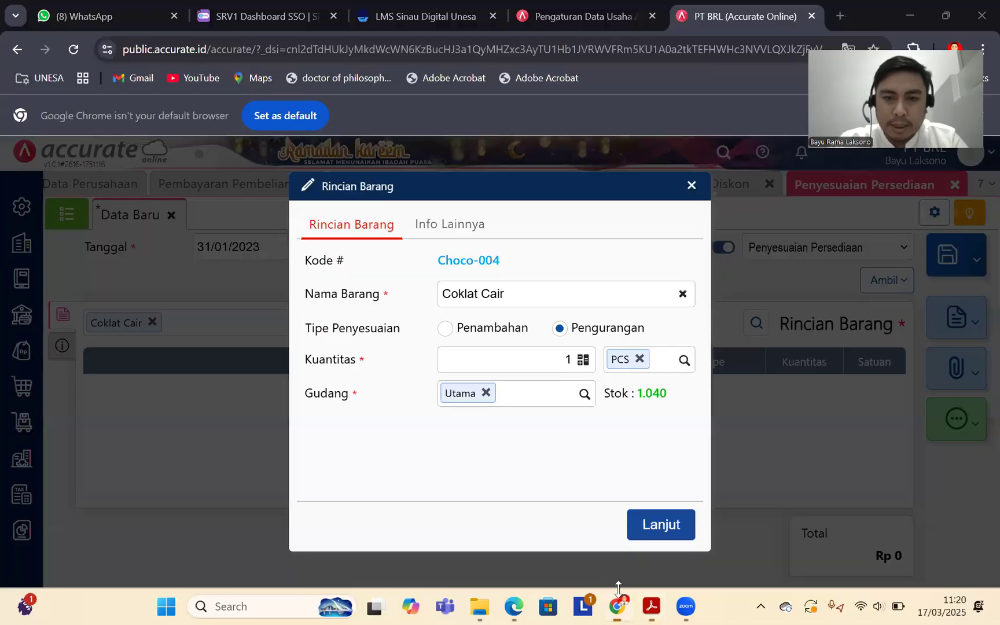
pyautogui.click(571, 357)
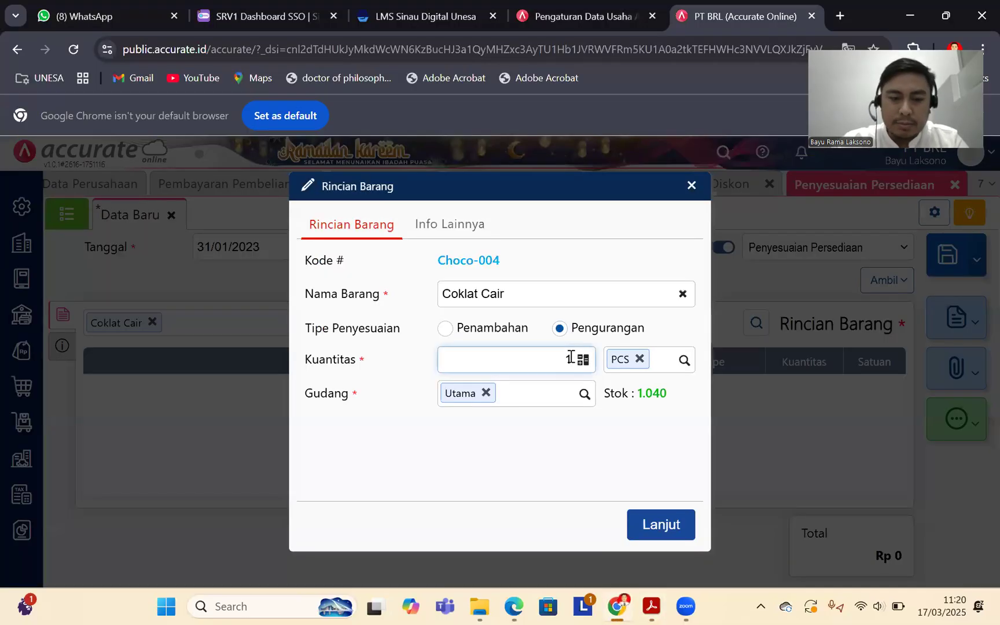
pyautogui.write('4')
pyautogui.click(538, 439)
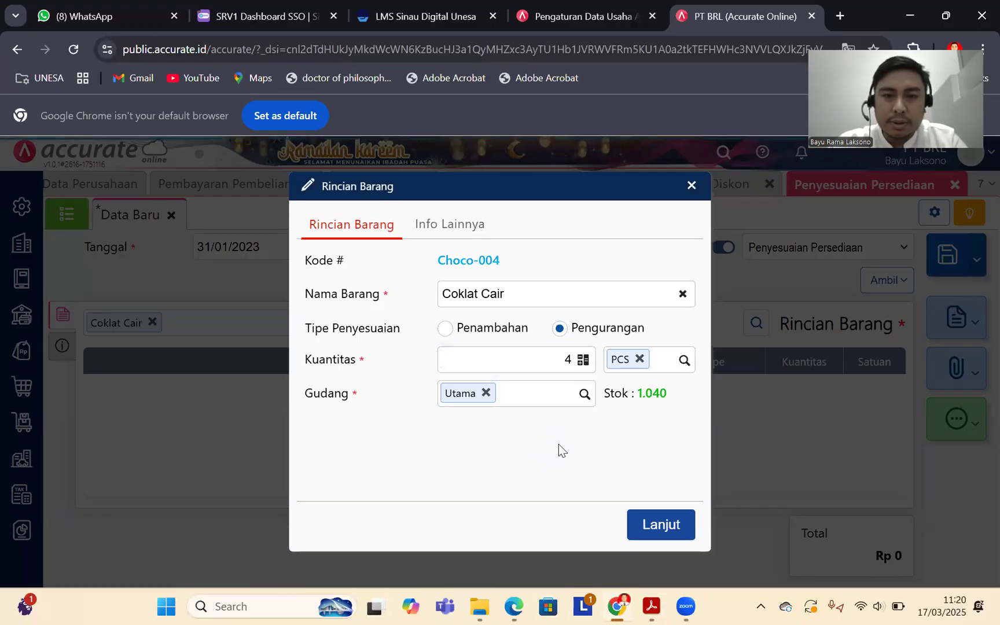
pyautogui.click(661, 527)
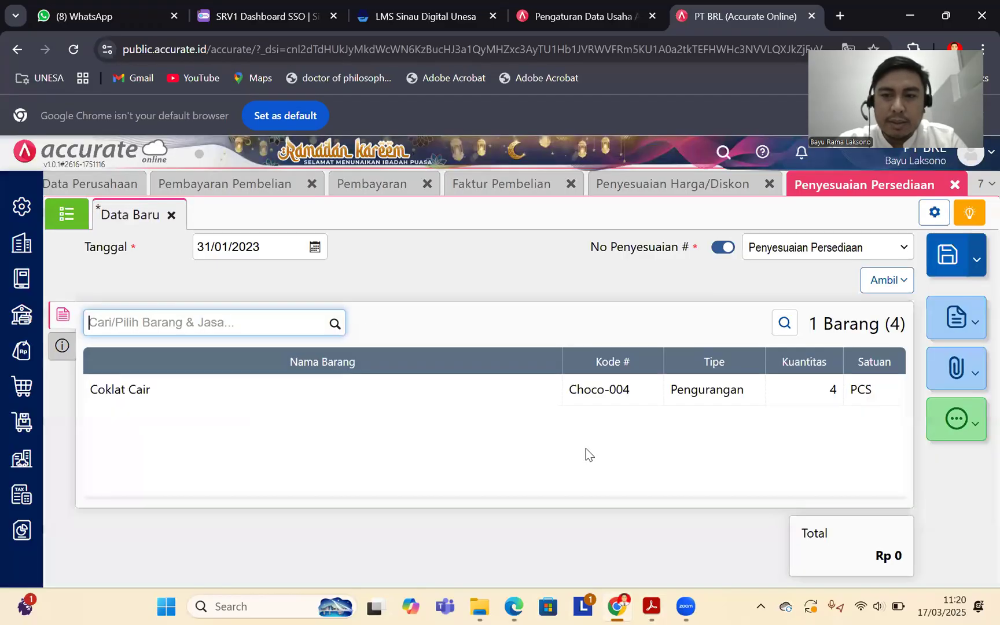
# Step: Switch No Penyesuaian # to manual numbering, enter BM-02 as in the PDF, and save the stock adjustment
pyautogui.click(63, 347)
pyautogui.click(63, 318)
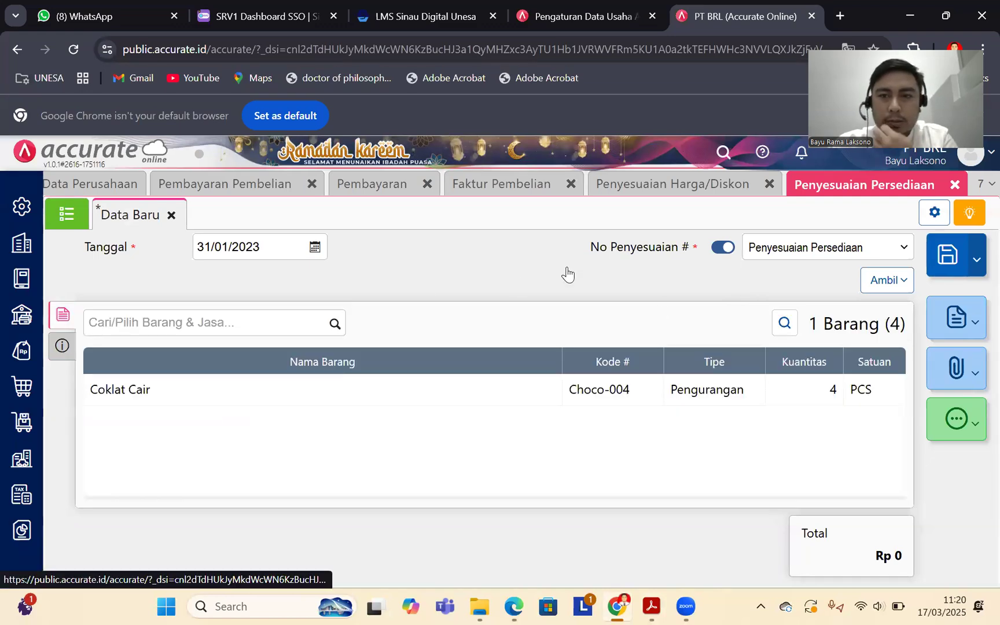
pyautogui.click(723, 248)
pyautogui.click(767, 243)
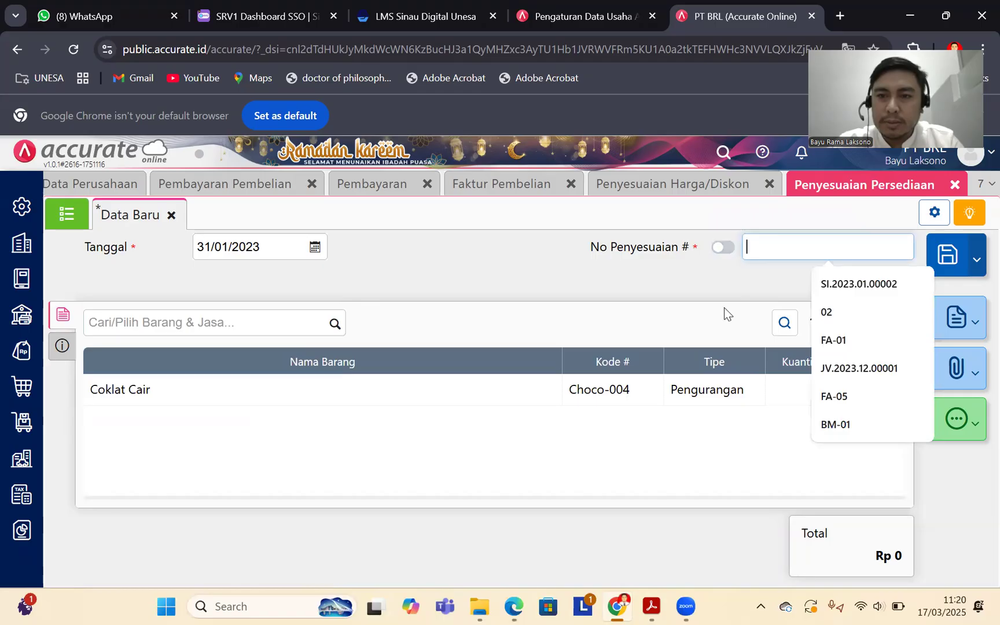
pyautogui.click(651, 606)
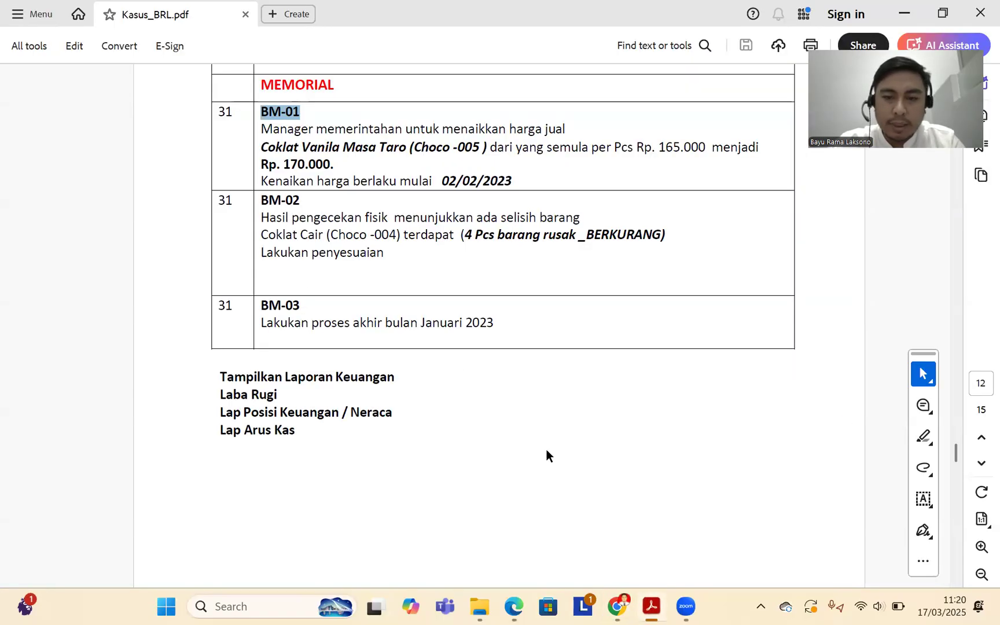
pyautogui.click(615, 606)
pyautogui.write('BM-02')
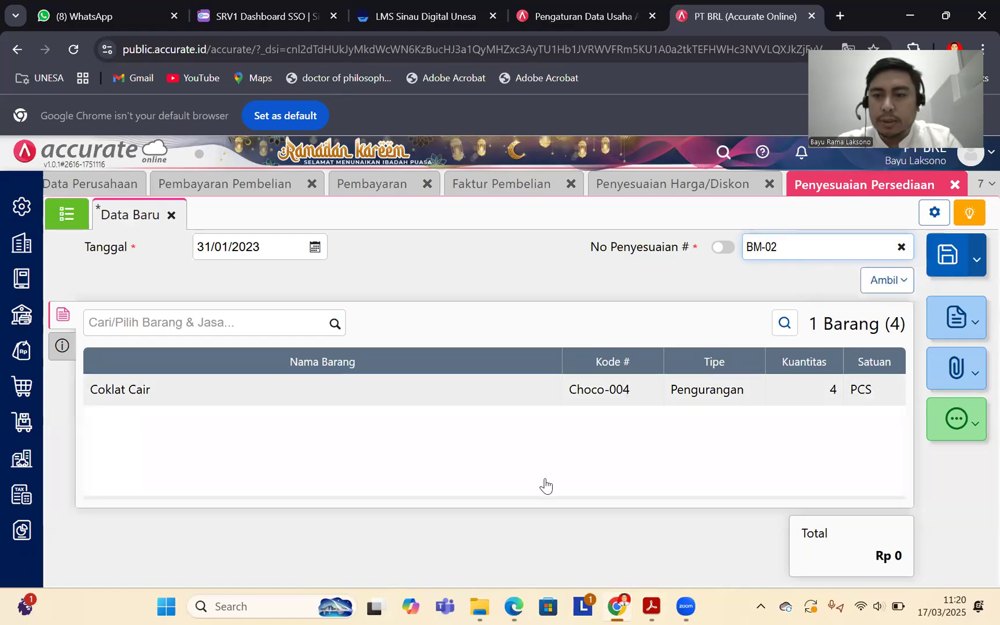
pyautogui.click(455, 445)
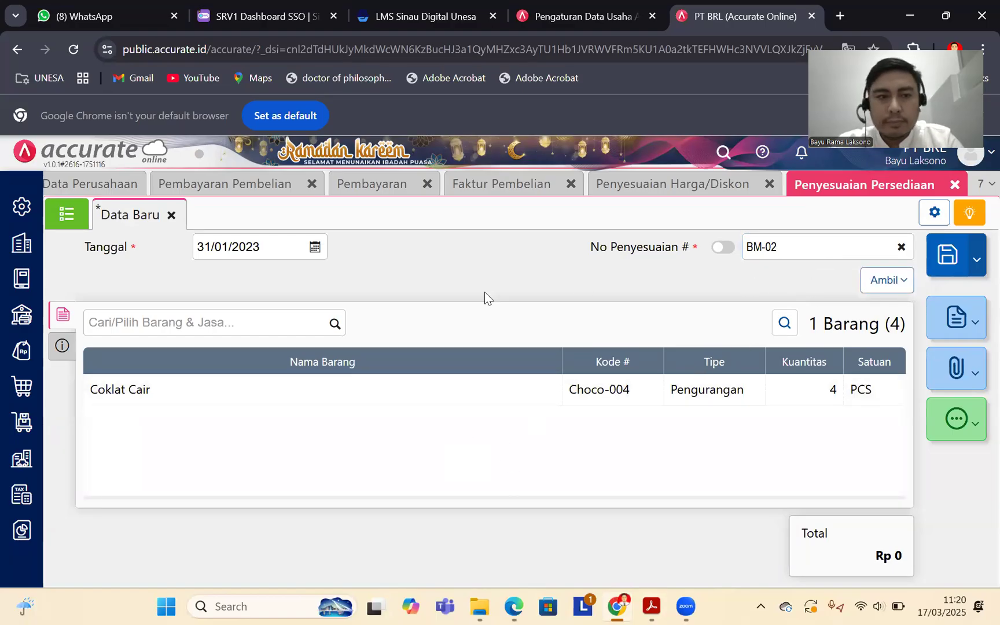
pyautogui.click(948, 255)
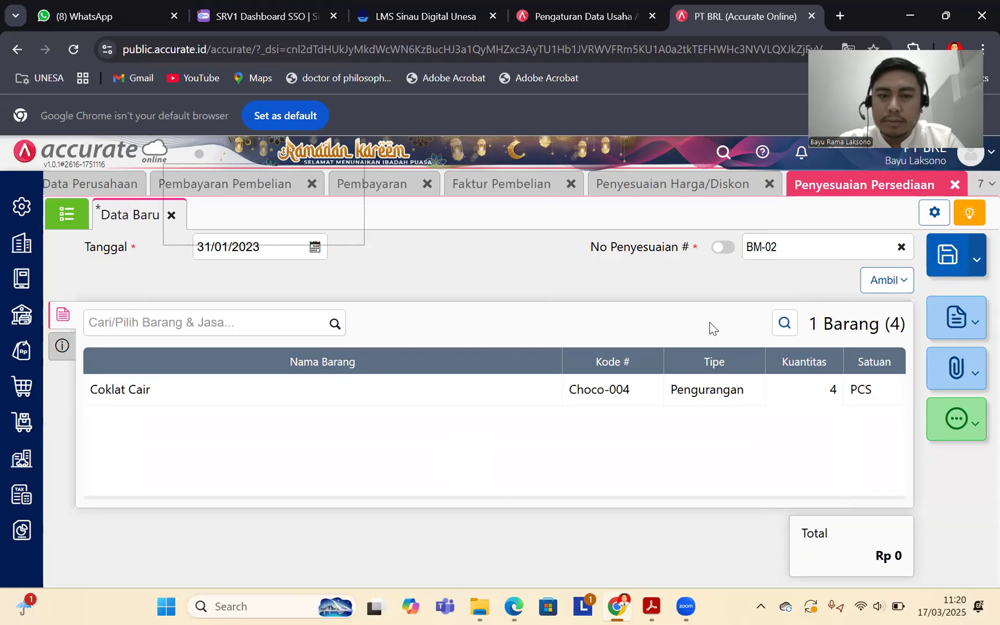
# Step: Read memorial case BM-03 in the PDF and open a new Proses Akhir Bulan form under Perusahaan in Accurate Online
pyautogui.click(652, 606)
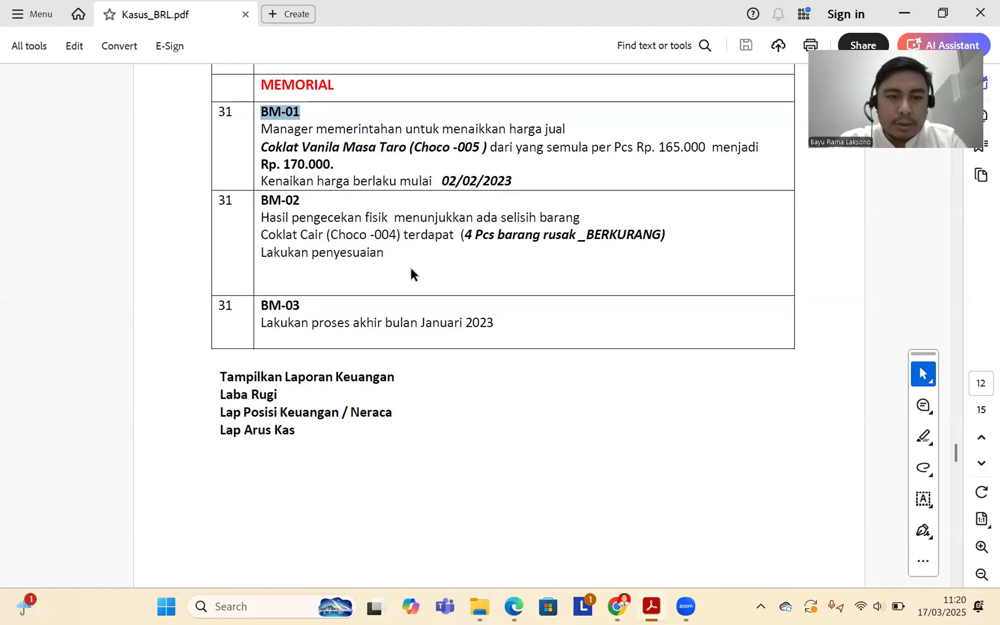
pyautogui.scroll(-3, 384, 215)
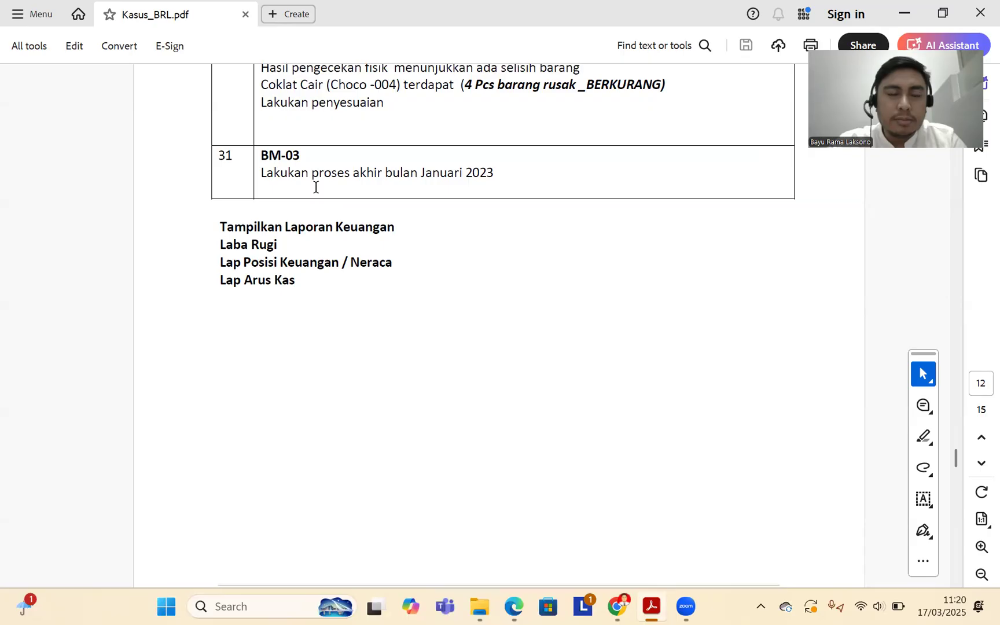
pyautogui.scroll(3, 316, 187)
pyautogui.scroll(-3, 316, 187)
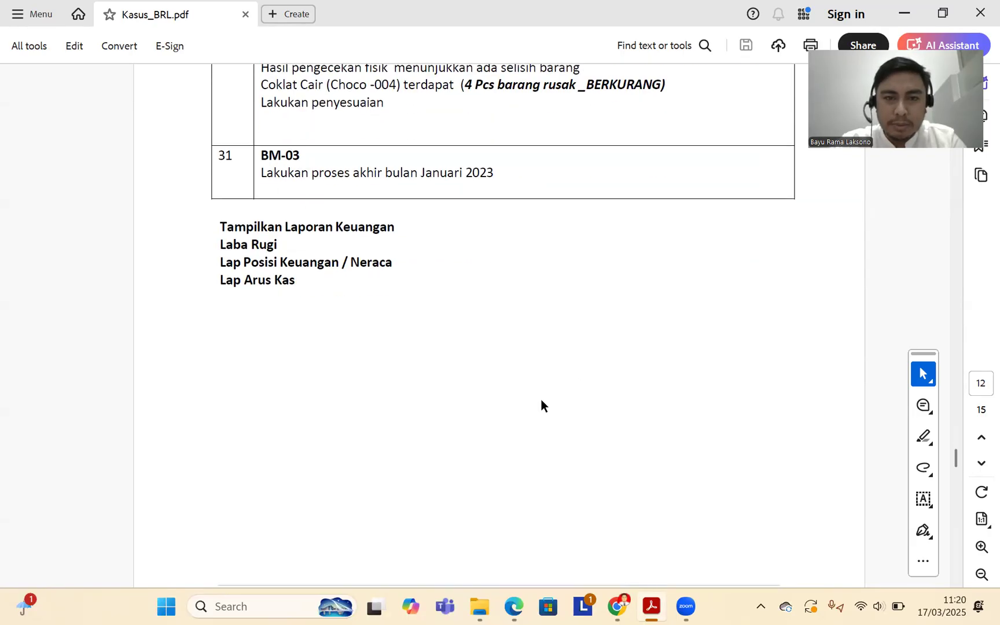
pyautogui.click(616, 607)
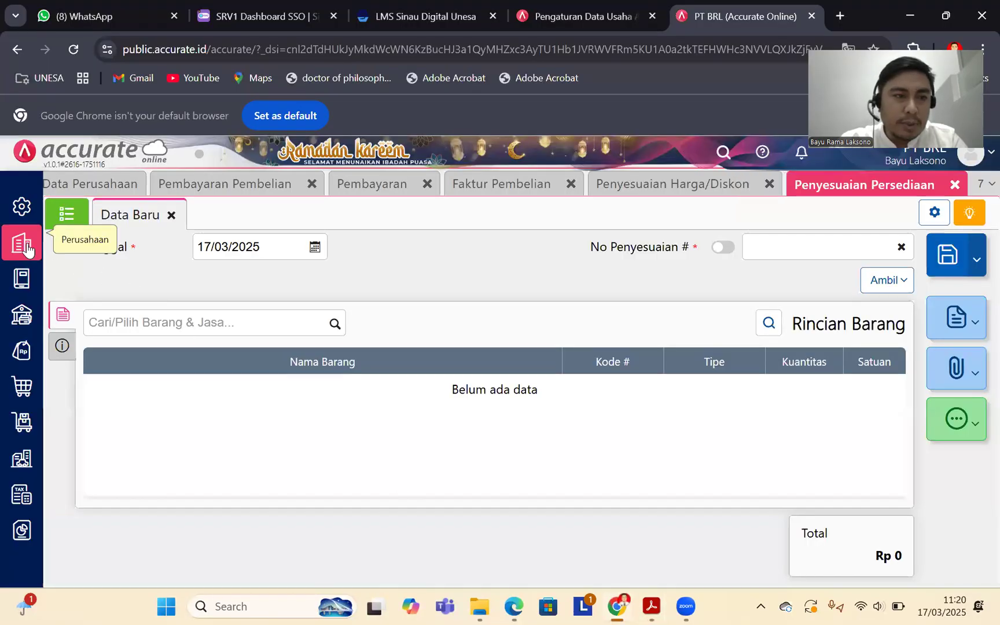
pyautogui.click(25, 246)
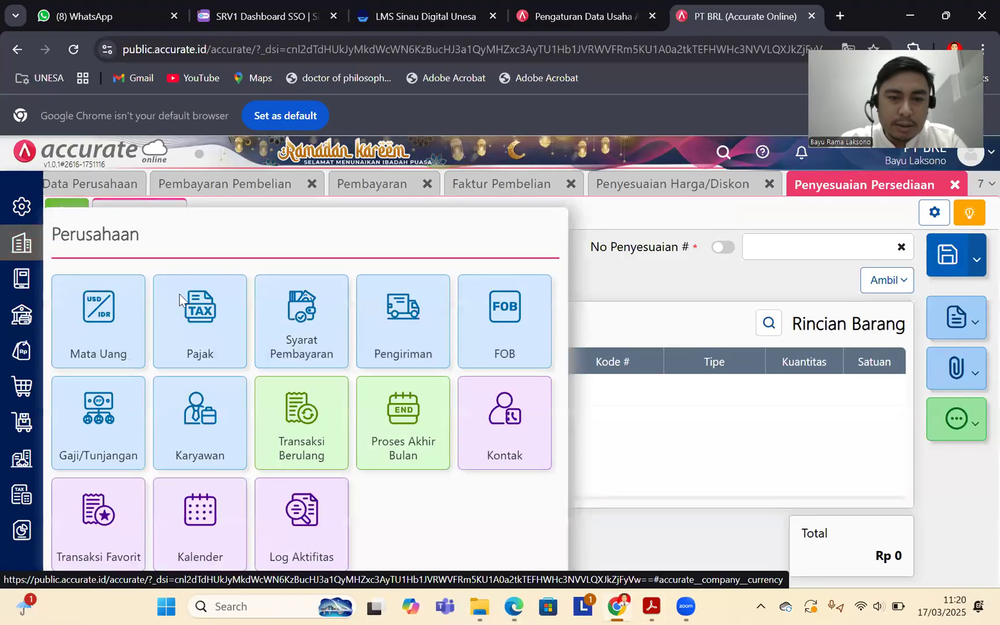
pyautogui.click(409, 424)
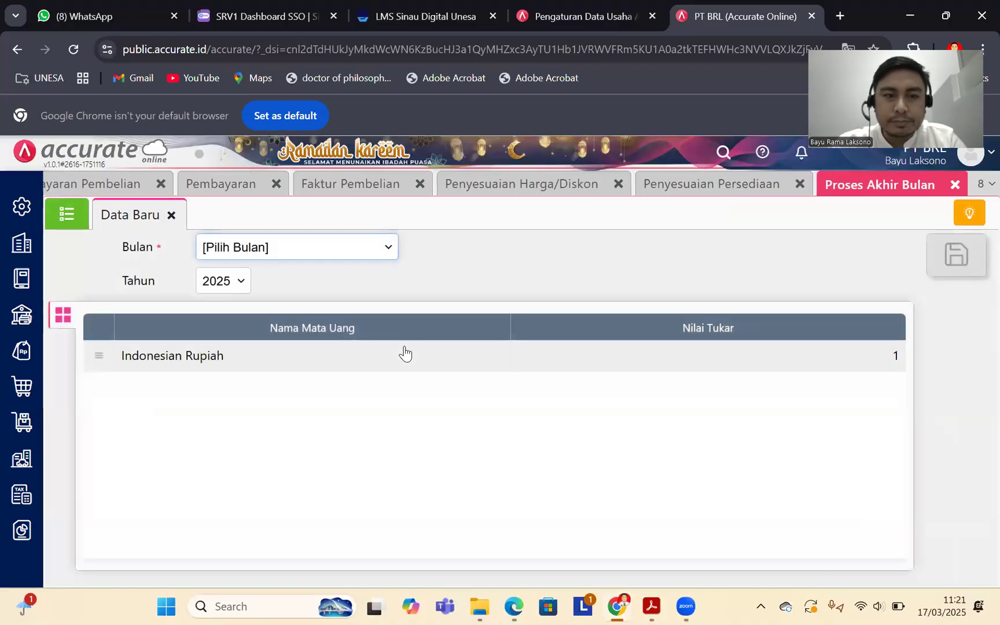
# Step: Set the month-end process to Januari 2023, check the Indonesian Rupiah exchange rate, and save it
pyautogui.click(387, 249)
pyautogui.click(303, 288)
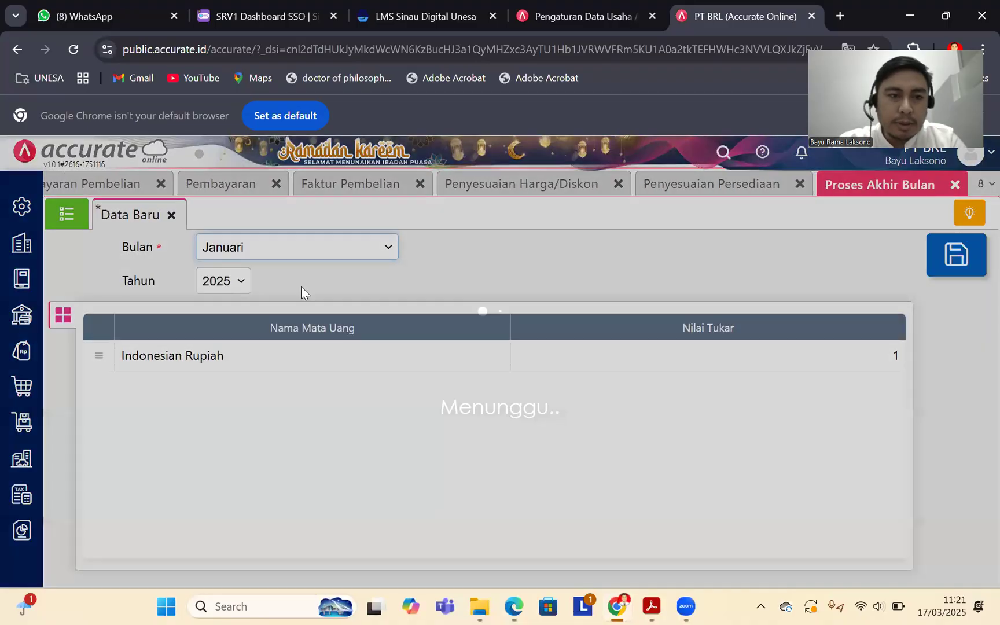
pyautogui.click(239, 280)
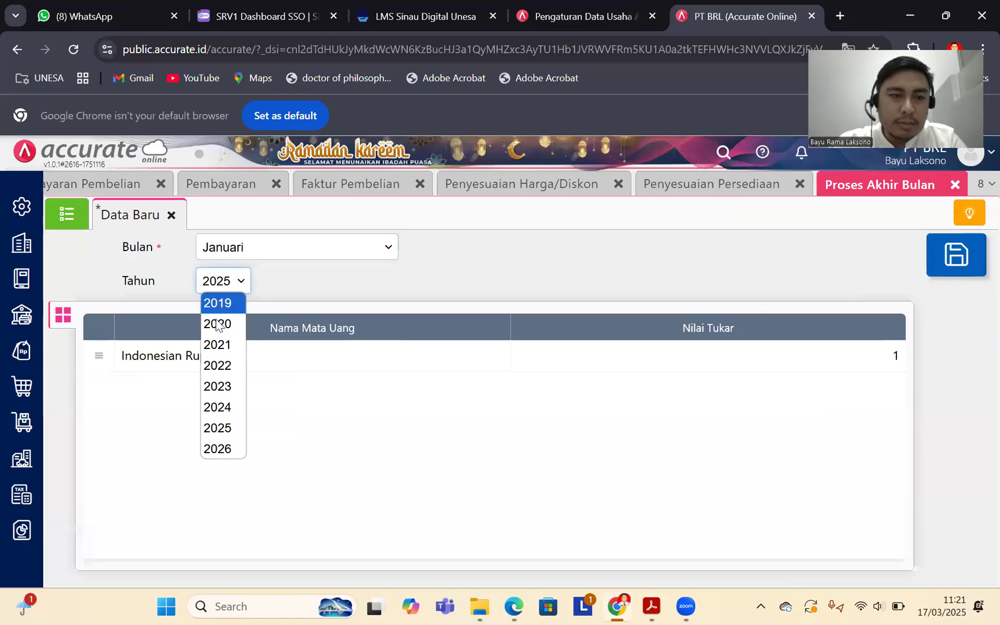
pyautogui.click(219, 387)
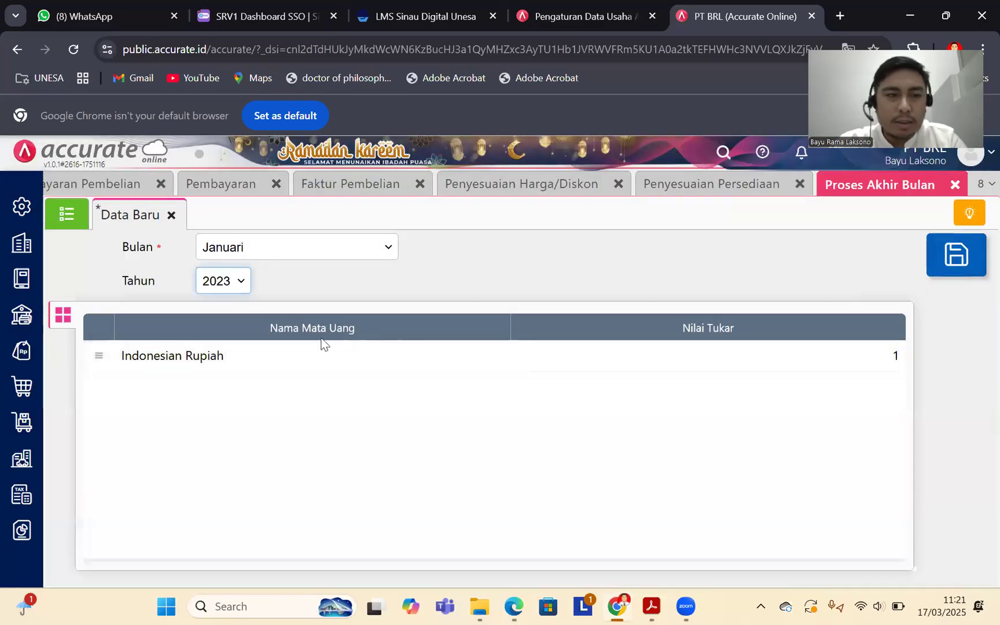
pyautogui.click(230, 357)
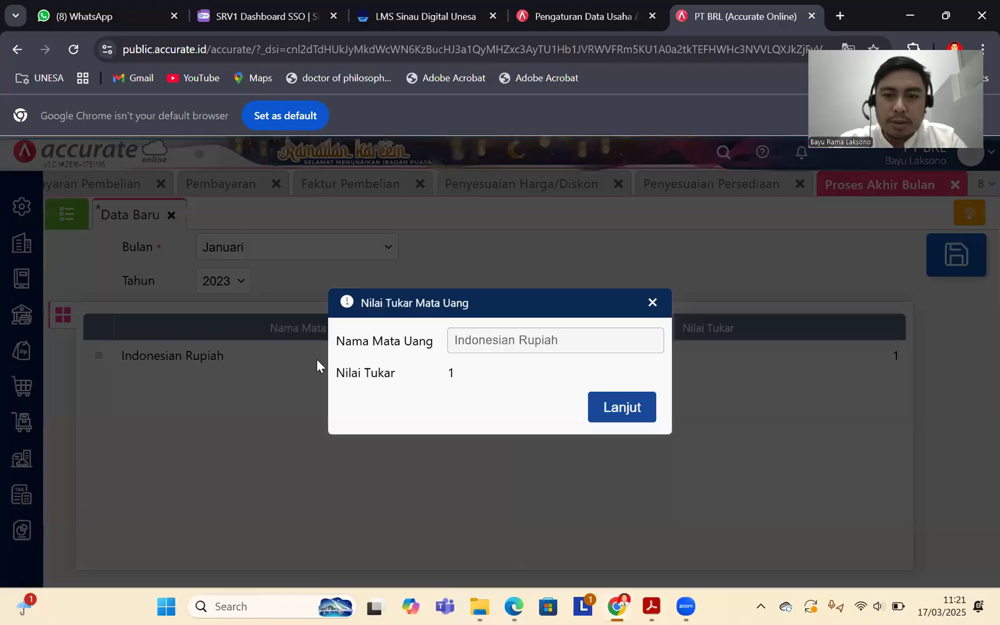
pyautogui.click(631, 415)
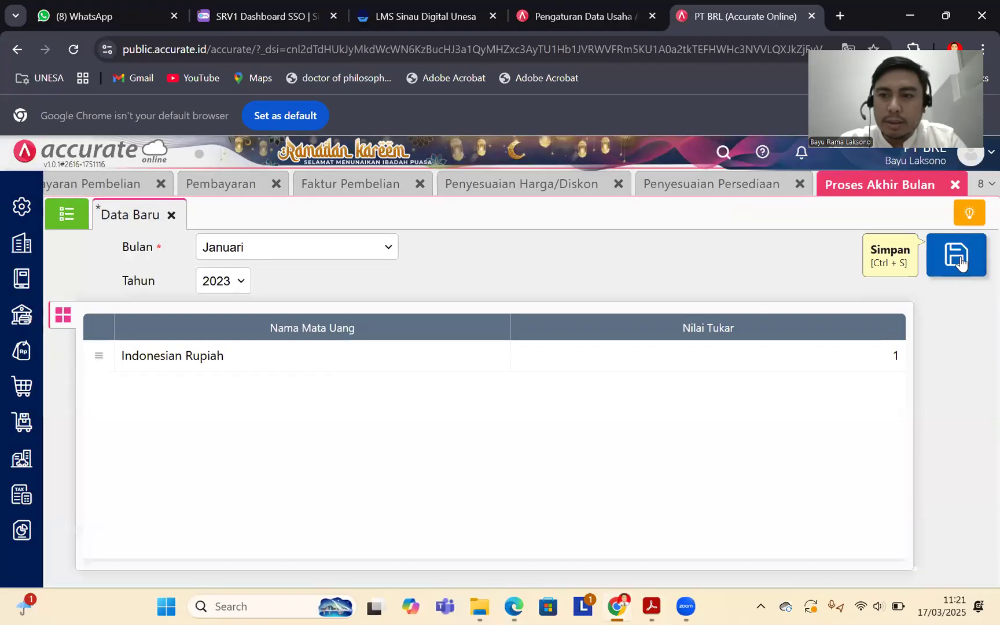
pyautogui.click(961, 260)
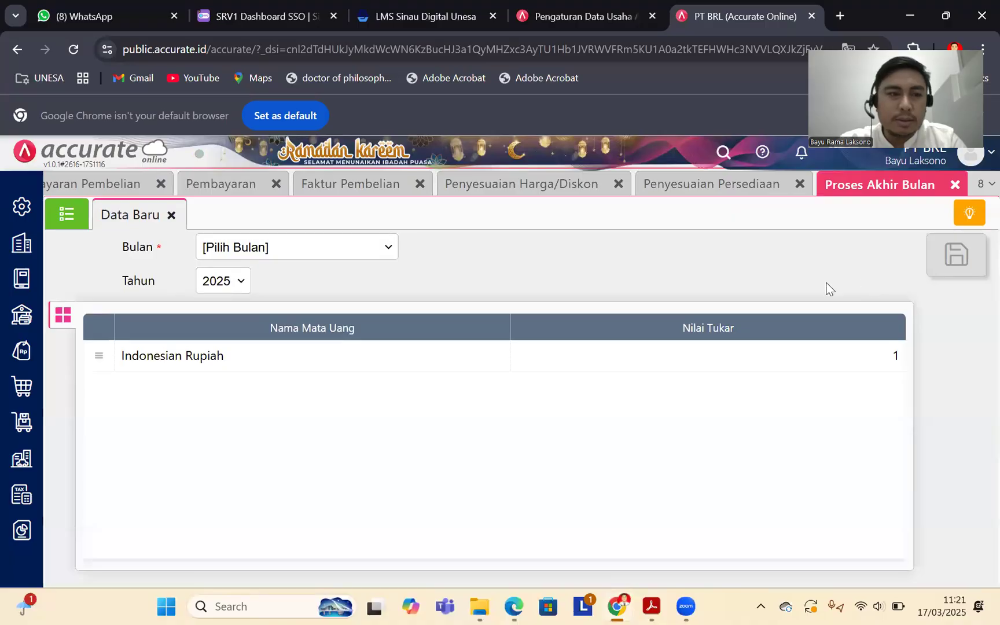
# Step: Check the saved Januari 2023 month-end record and its additional options, and read the required financial reports in the PDF
pyautogui.click(74, 219)
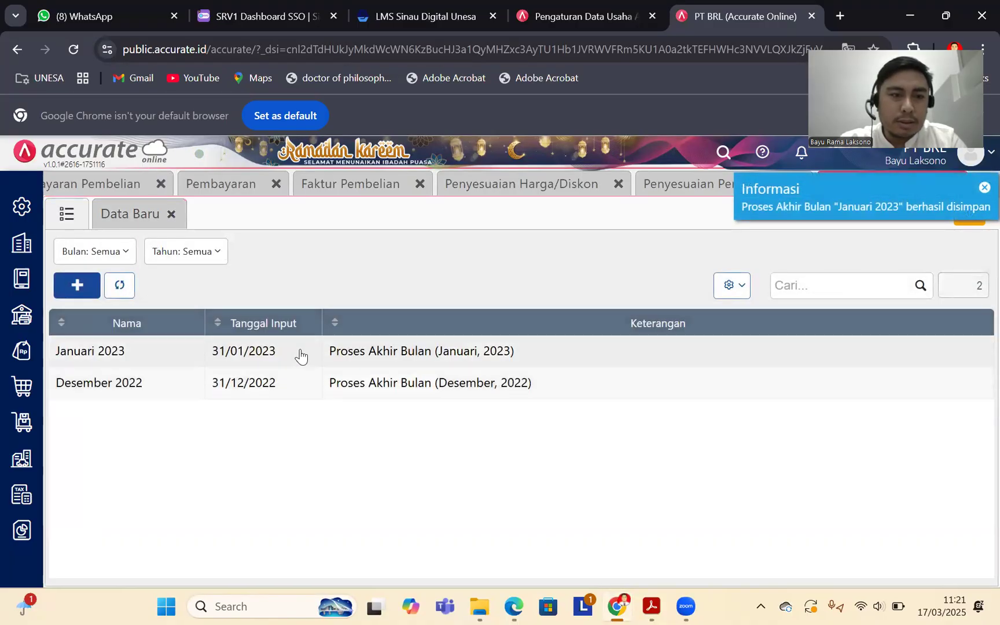
pyautogui.click(313, 351)
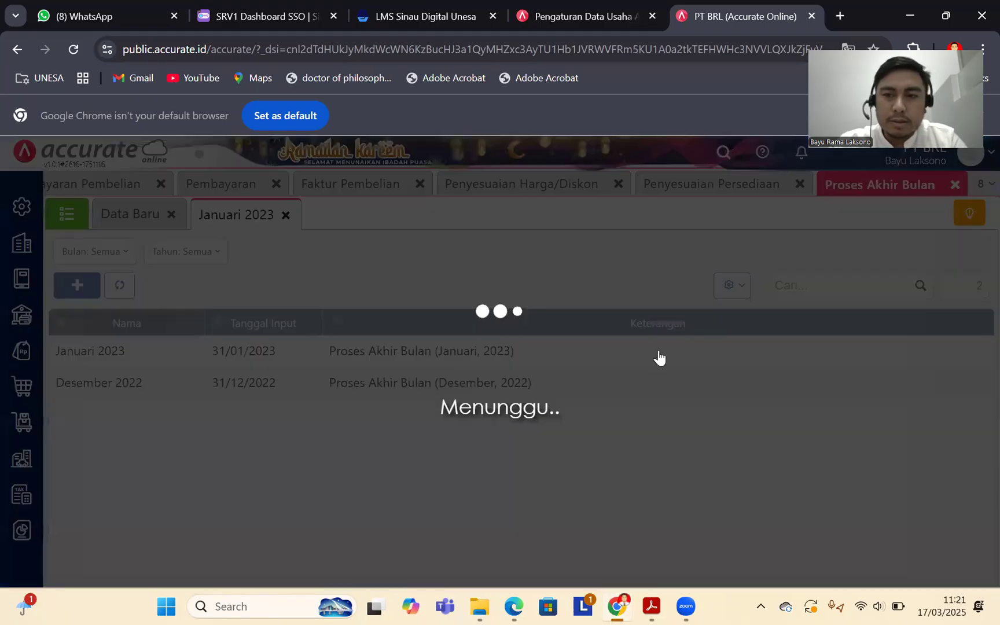
pyautogui.click(958, 317)
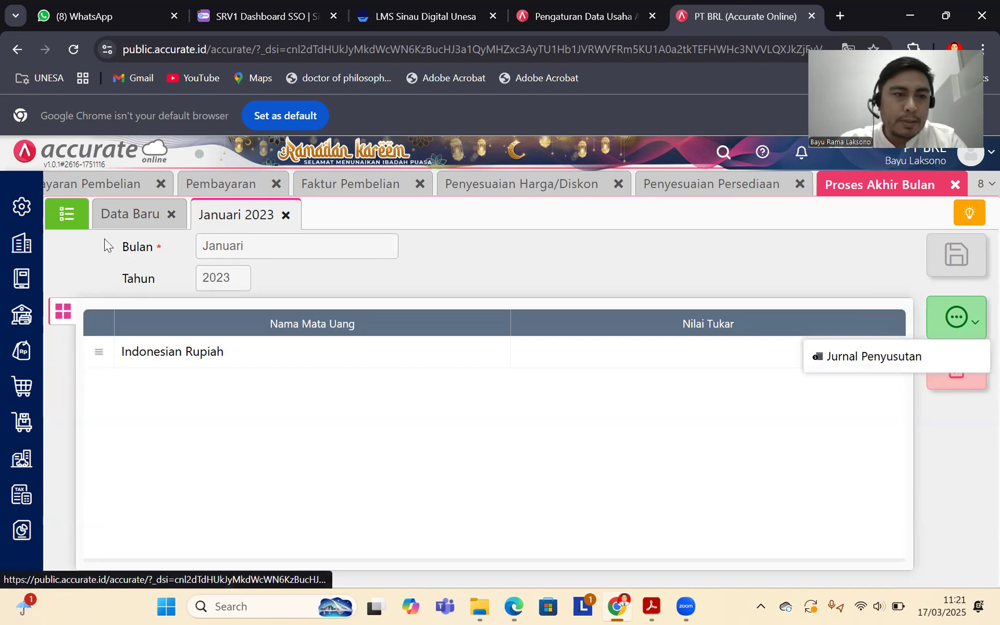
pyautogui.click(67, 213)
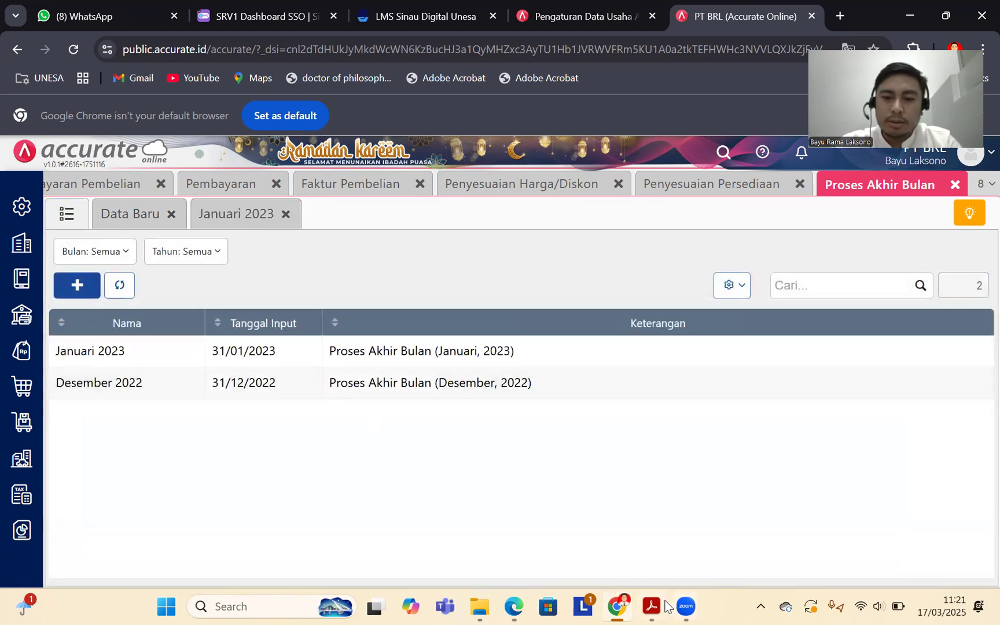
pyautogui.click(661, 605)
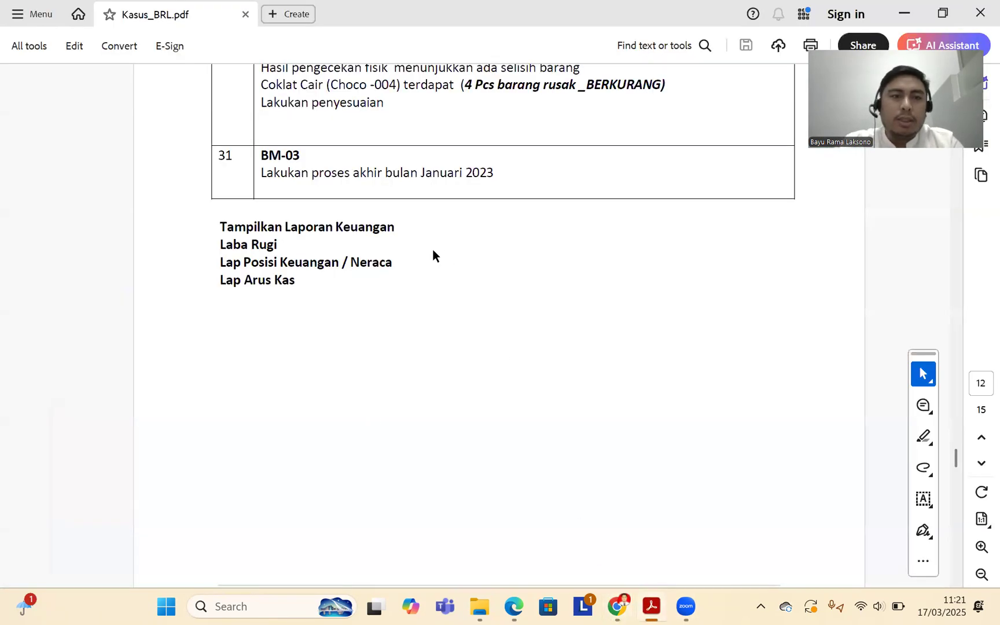
# Step: Return to Accurate Online and close all open transaction modules from Proses Akhir Bulan back to Pembayaran Pembelian
pyautogui.scroll(-3, 433, 249)
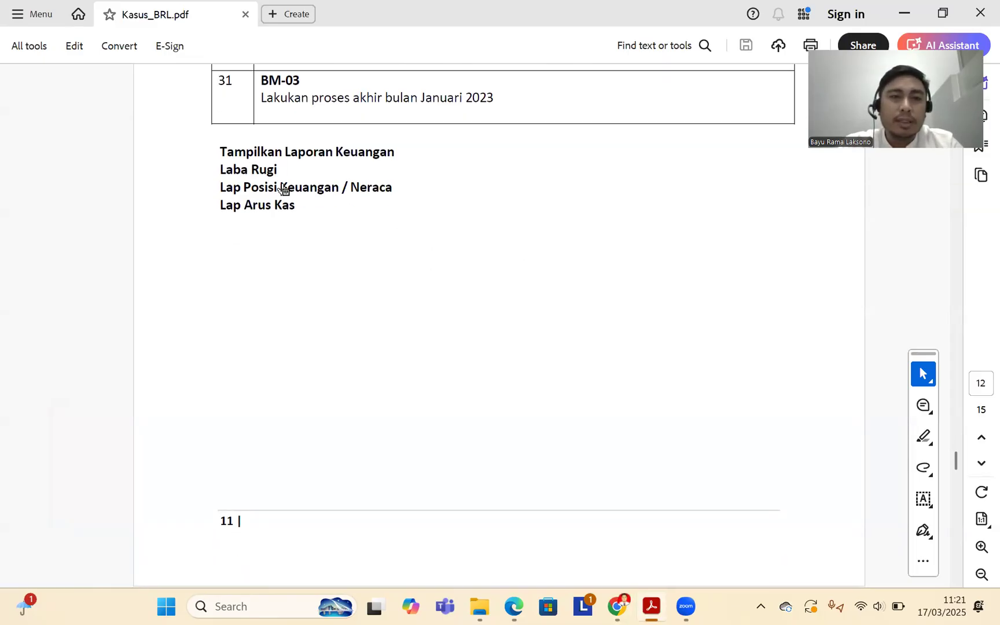
pyautogui.click(618, 606)
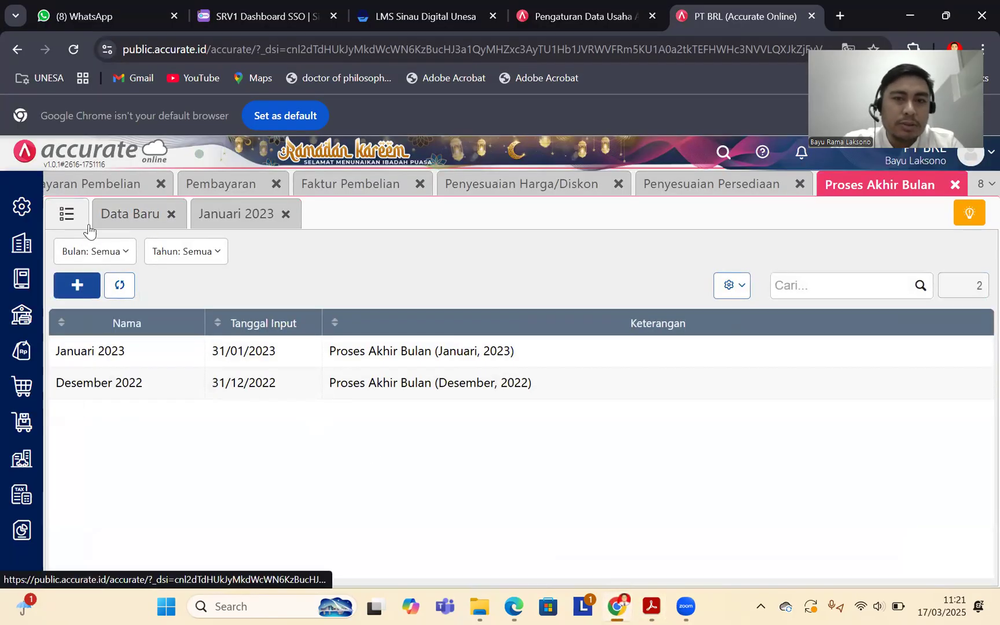
pyautogui.click(955, 185)
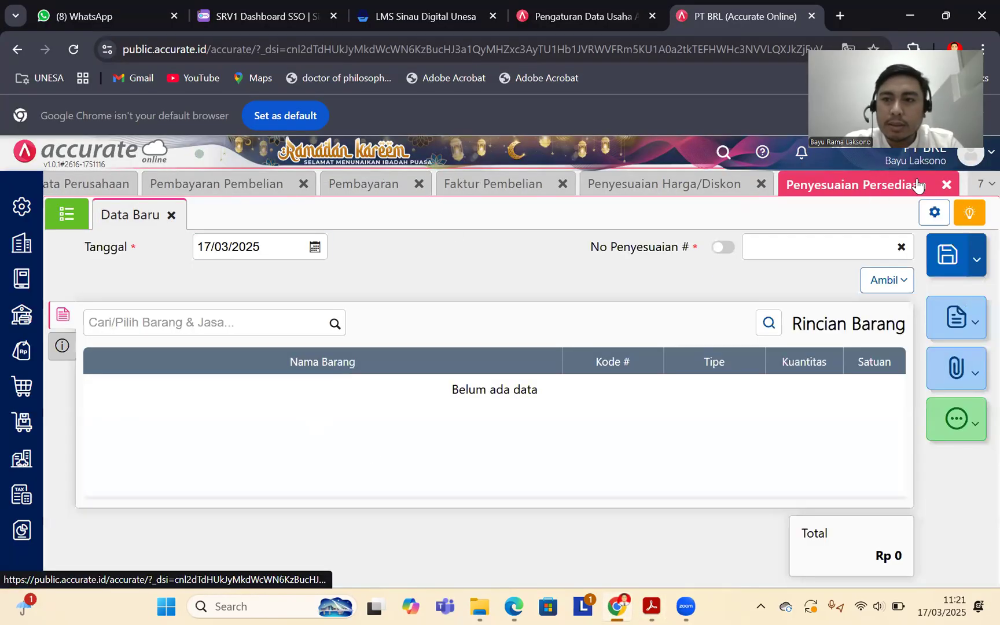
pyautogui.click(949, 185)
pyautogui.click(930, 186)
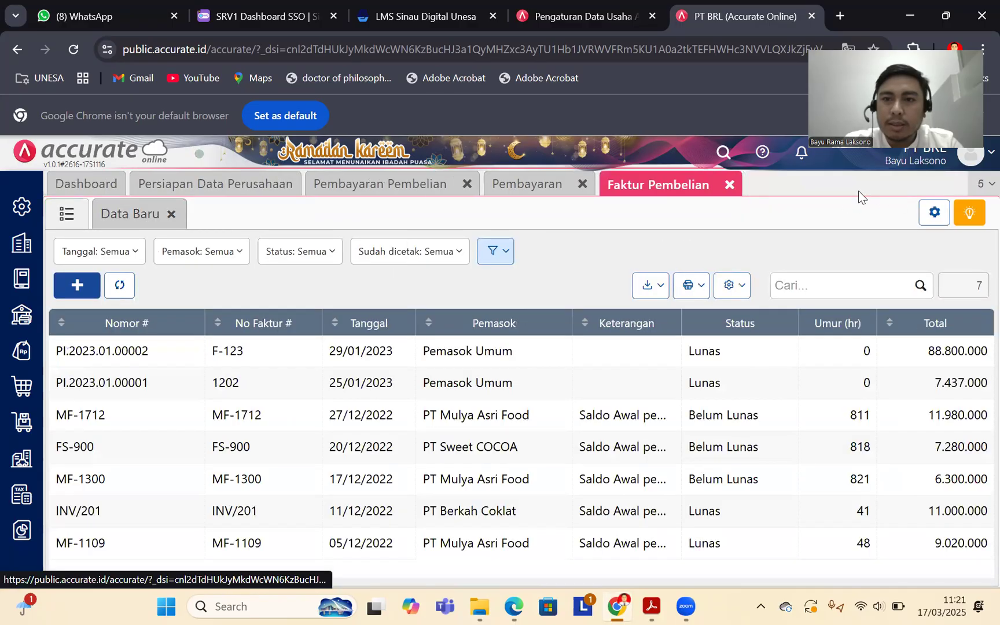
pyautogui.click(730, 185)
pyautogui.click(584, 185)
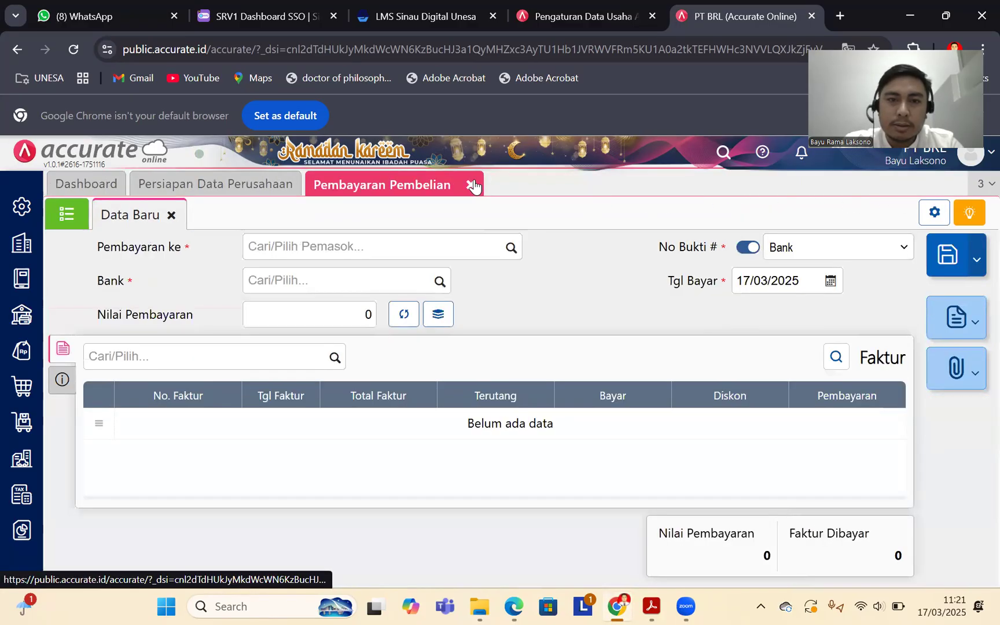
pyautogui.click(467, 184)
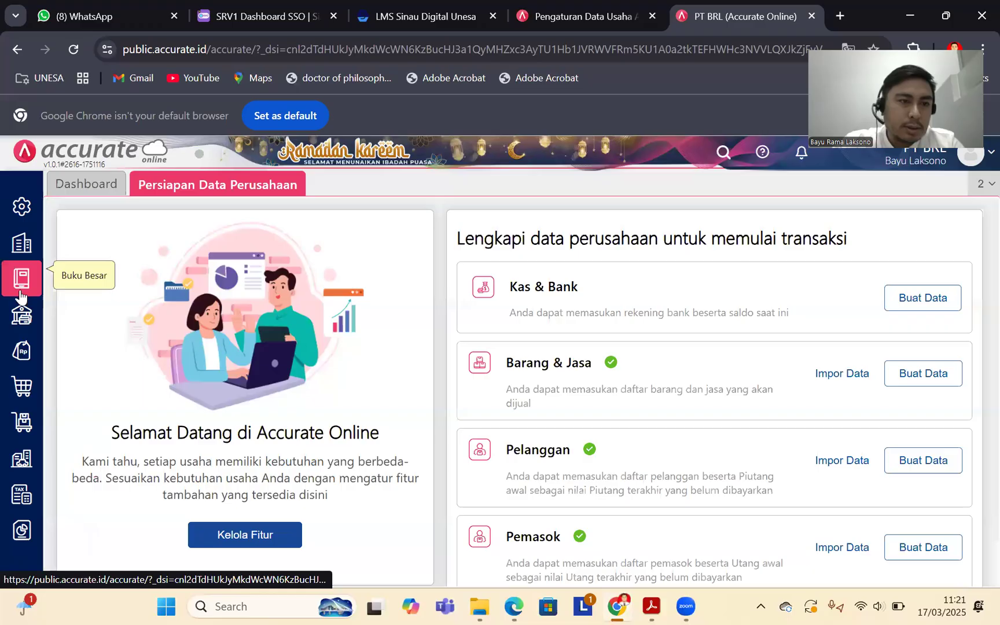
# Step: Display the Keseluruhan Jurnal report from the Buku Besar category of Daftar Laporan for 01/01/2023 to 31/01/2023
pyautogui.click(20, 529)
pyautogui.click(84, 431)
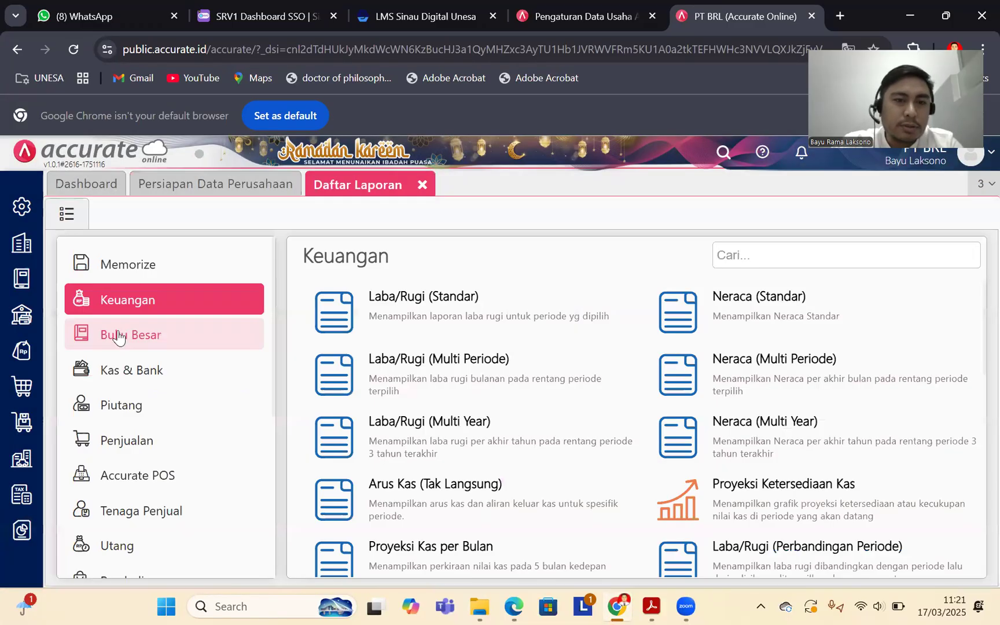
pyautogui.click(119, 336)
pyautogui.click(356, 322)
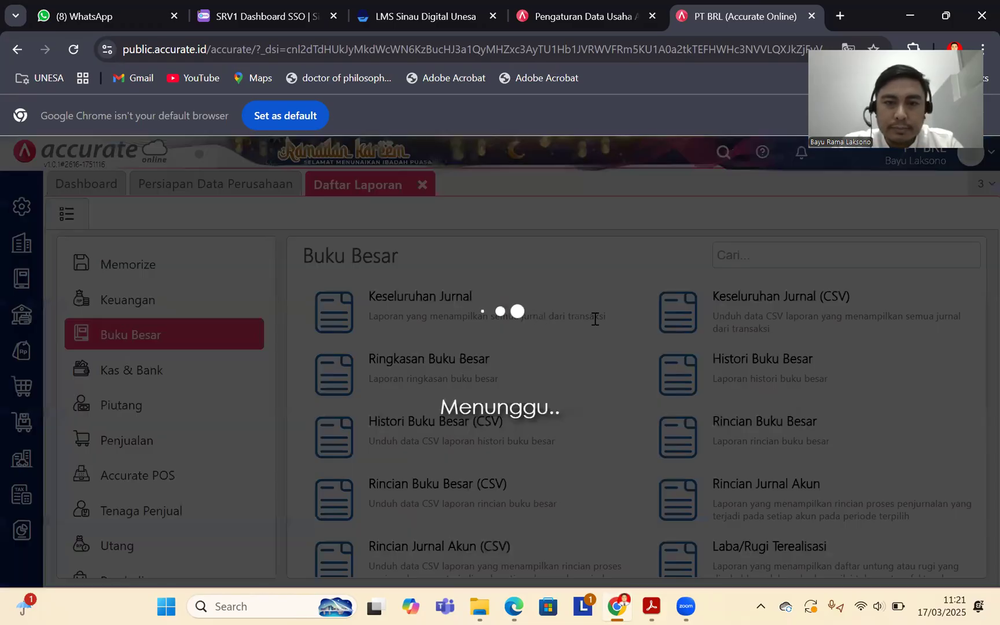
pyautogui.write('0')
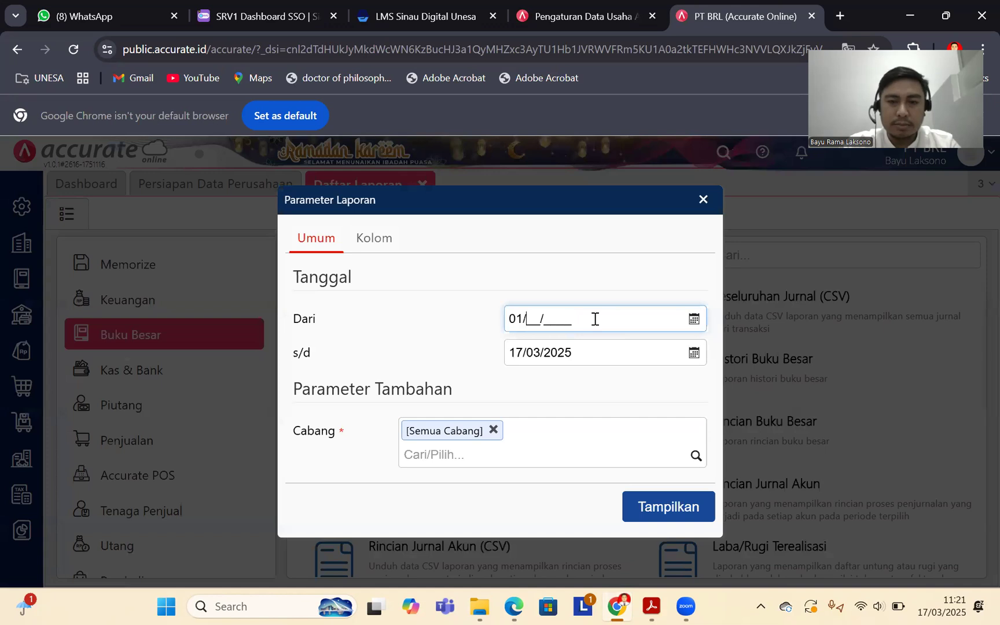
pyautogui.write('1/01/2023')
pyautogui.click(593, 357)
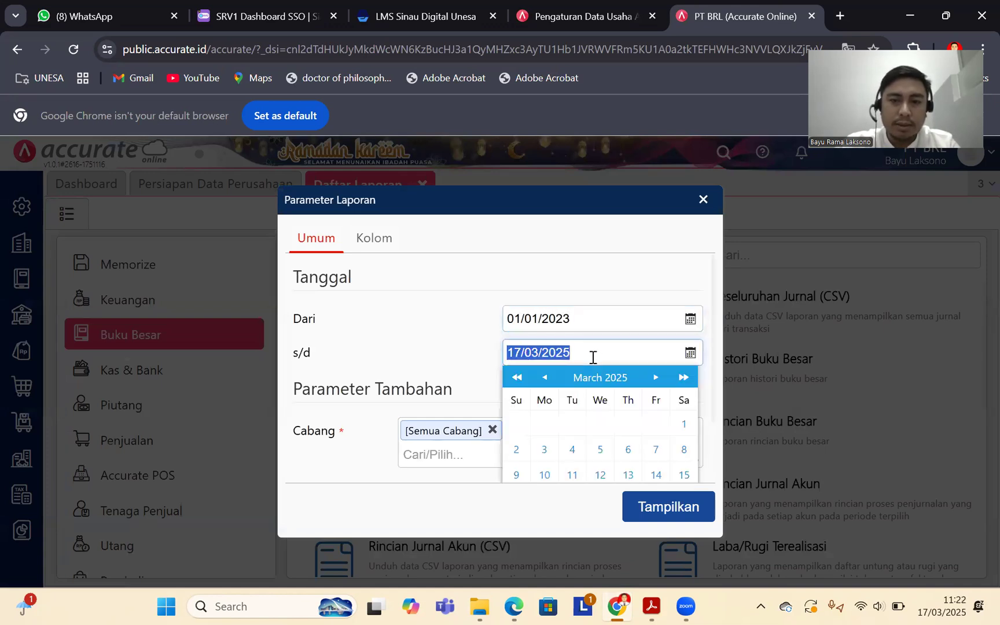
pyautogui.write('31/01/20')
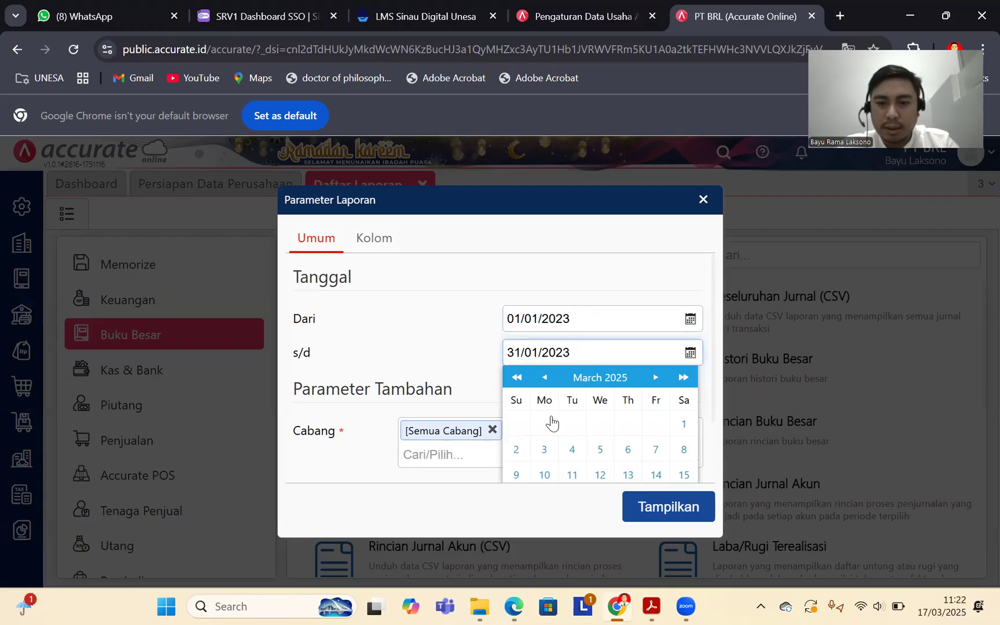
pyautogui.click(670, 517)
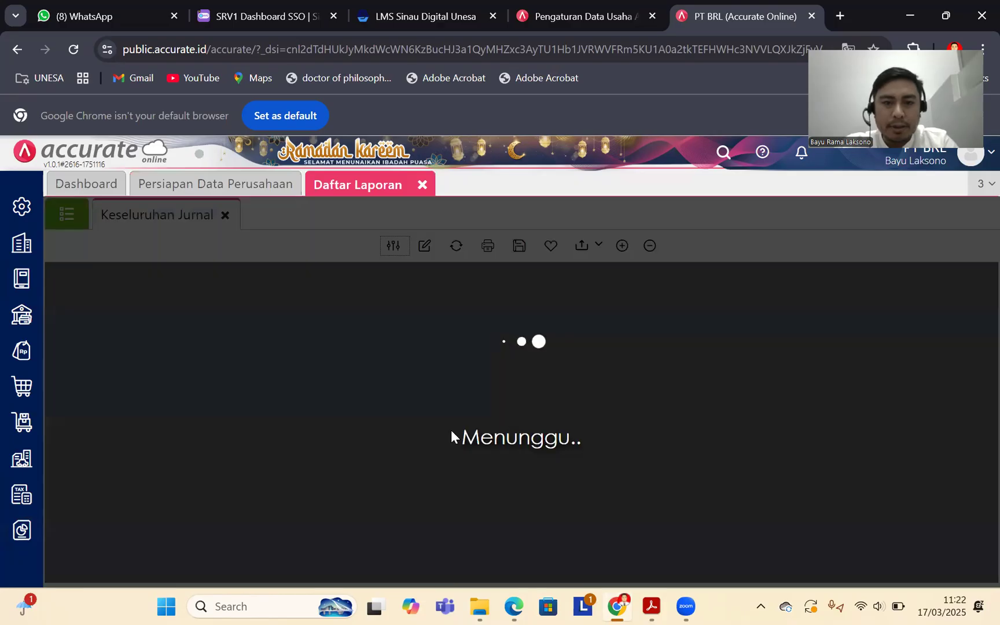
# Step: Examine the January 2023 journal entries throughout the Keseluruhan Jurnal report, including the month-end depreciation entry
pyautogui.scroll(-10, 466, 394)
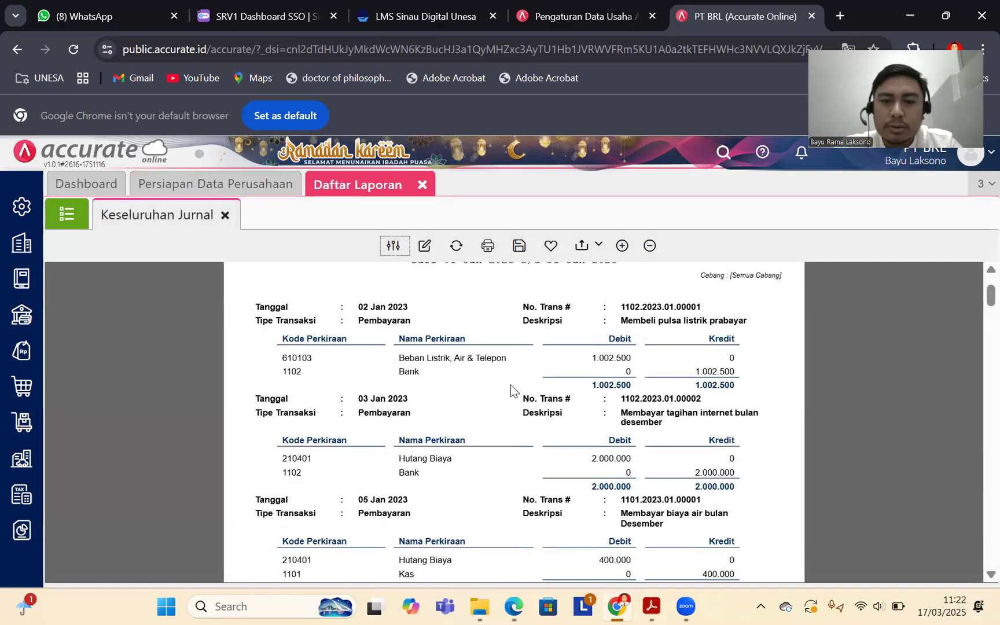
pyautogui.scroll(10, 526, 385)
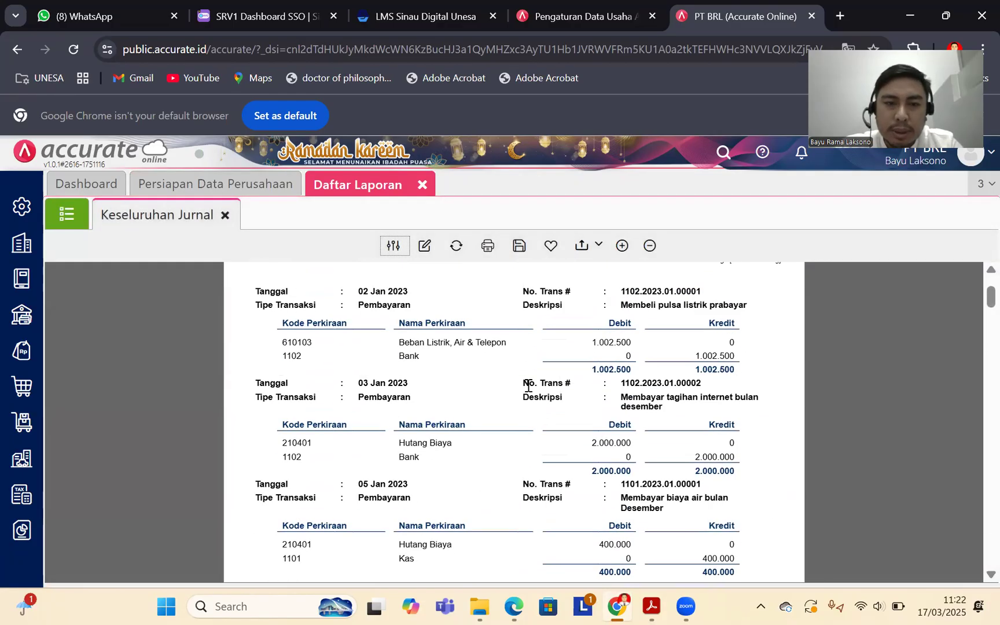
pyautogui.scroll(-8, 521, 393)
pyautogui.scroll(-5, 521, 393)
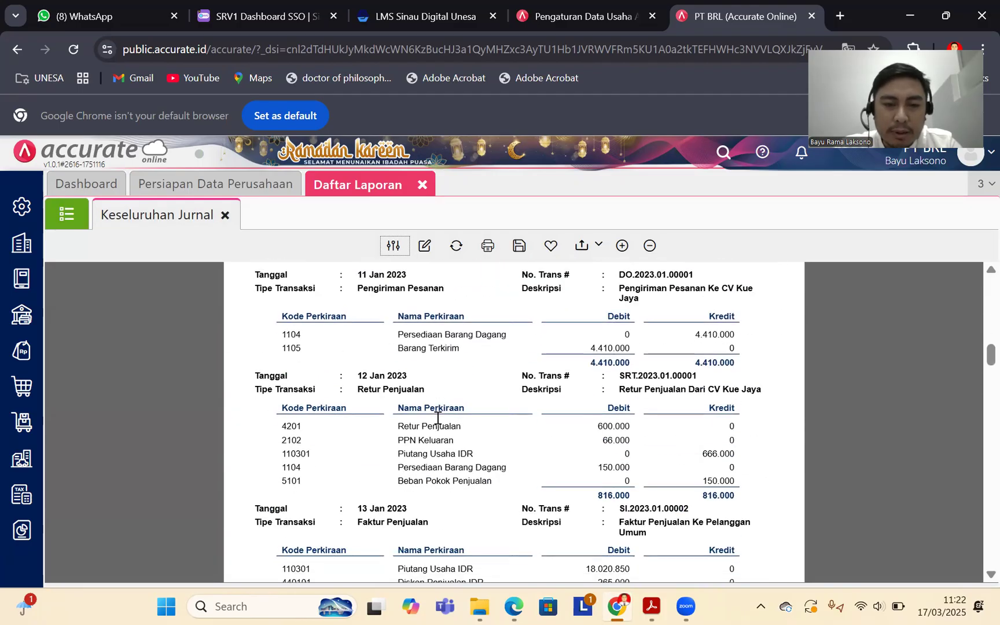
pyautogui.scroll(-7, 439, 415)
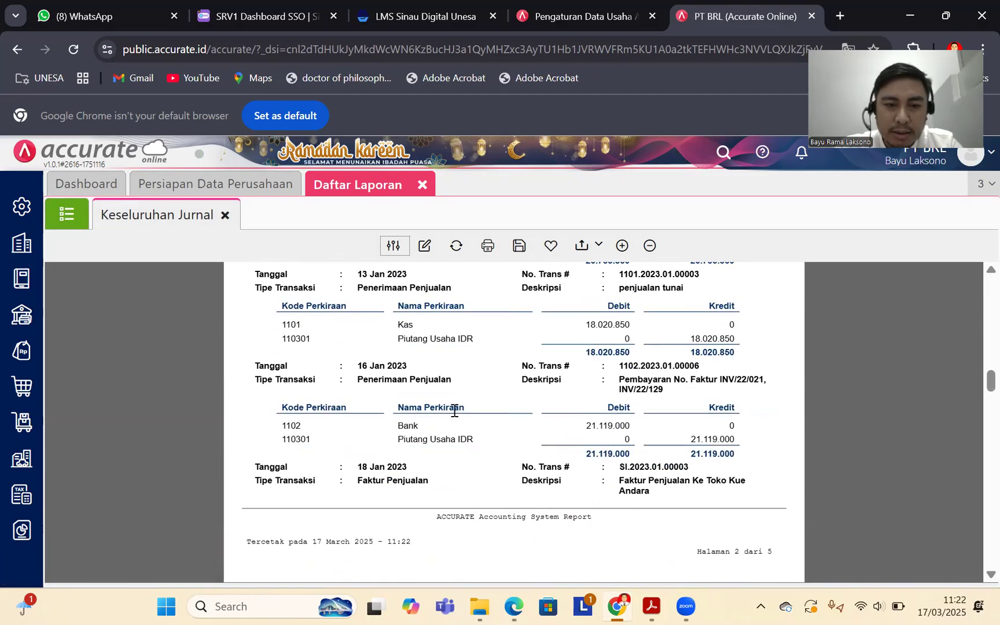
pyautogui.scroll(-2, 462, 403)
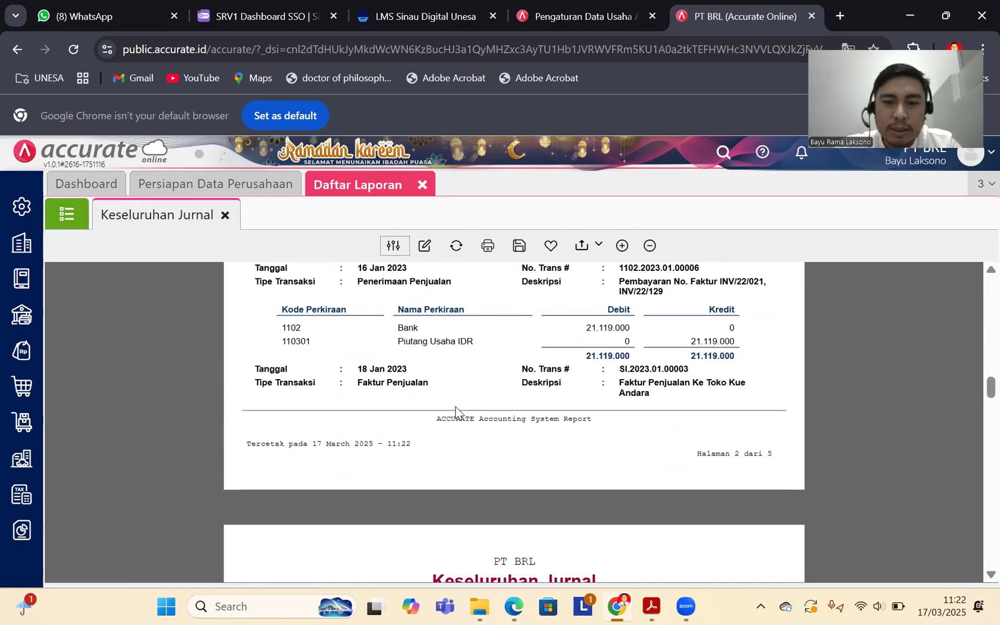
pyautogui.scroll(-6, 455, 411)
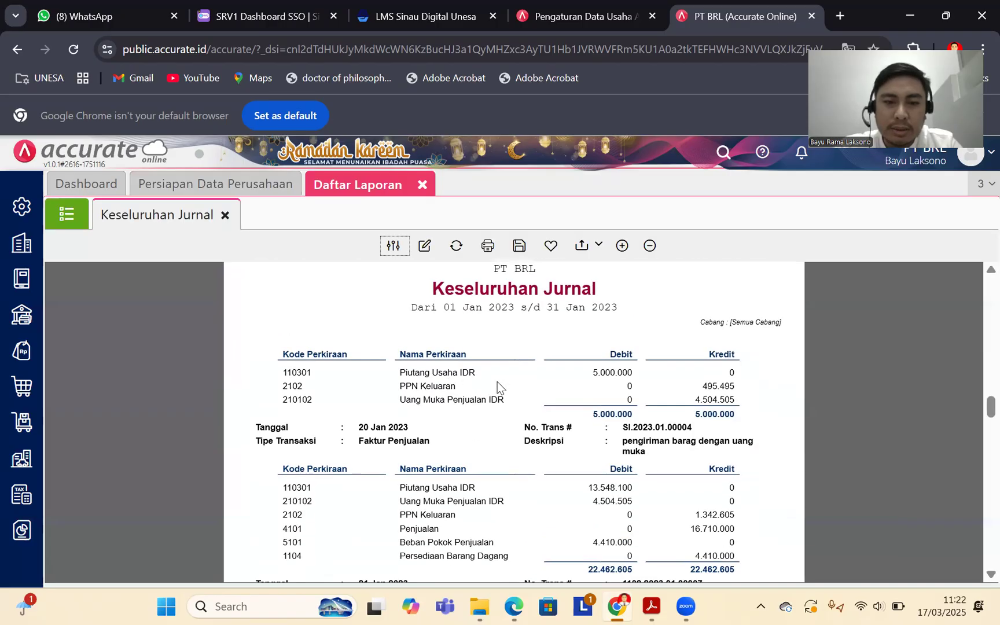
pyautogui.scroll(-12, 497, 386)
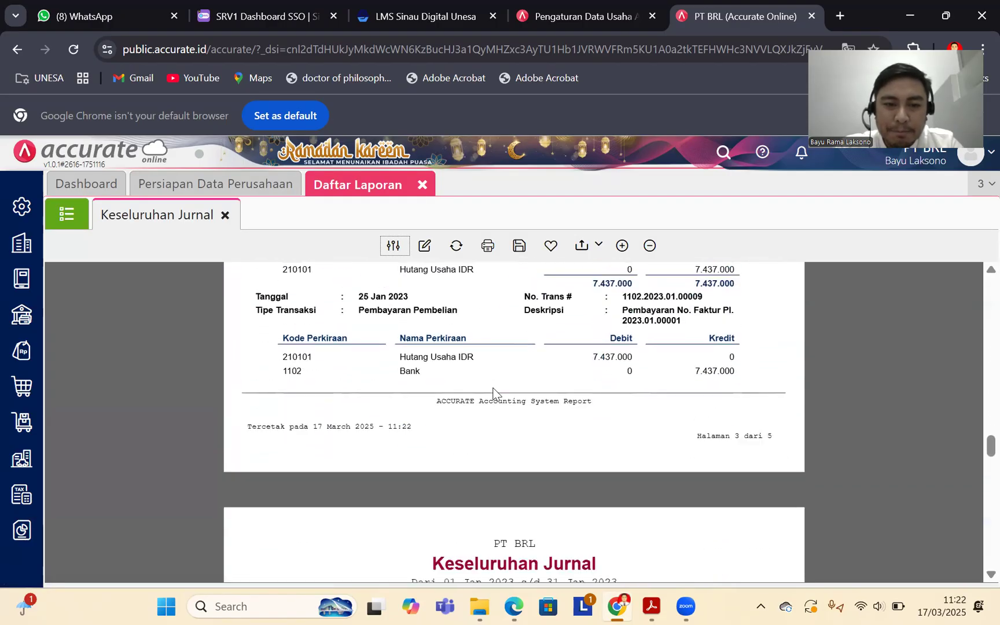
pyautogui.scroll(-6, 493, 393)
pyautogui.scroll(-2, 493, 393)
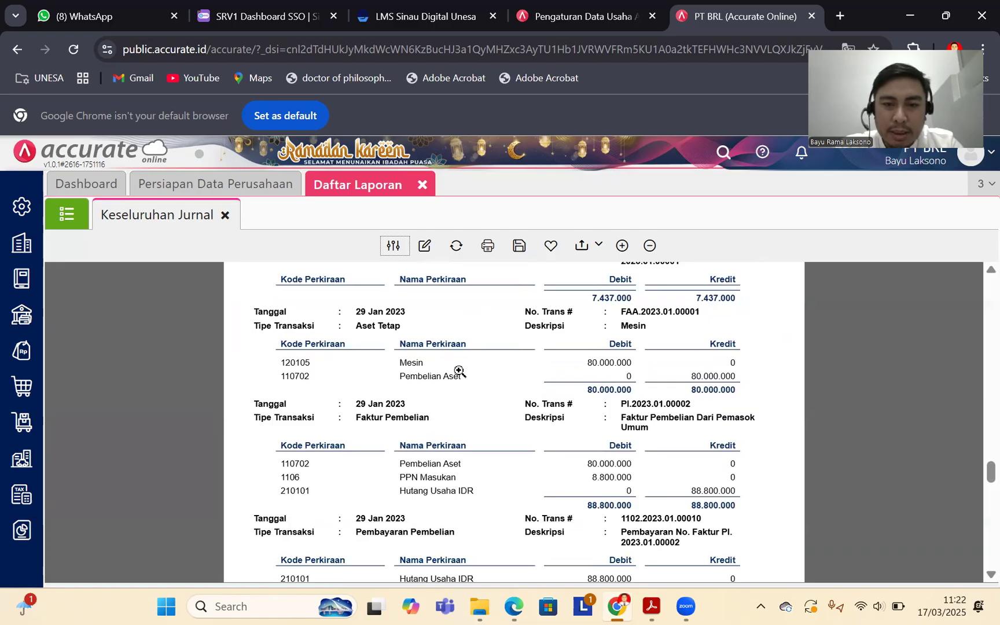
pyautogui.scroll(-2, 472, 379)
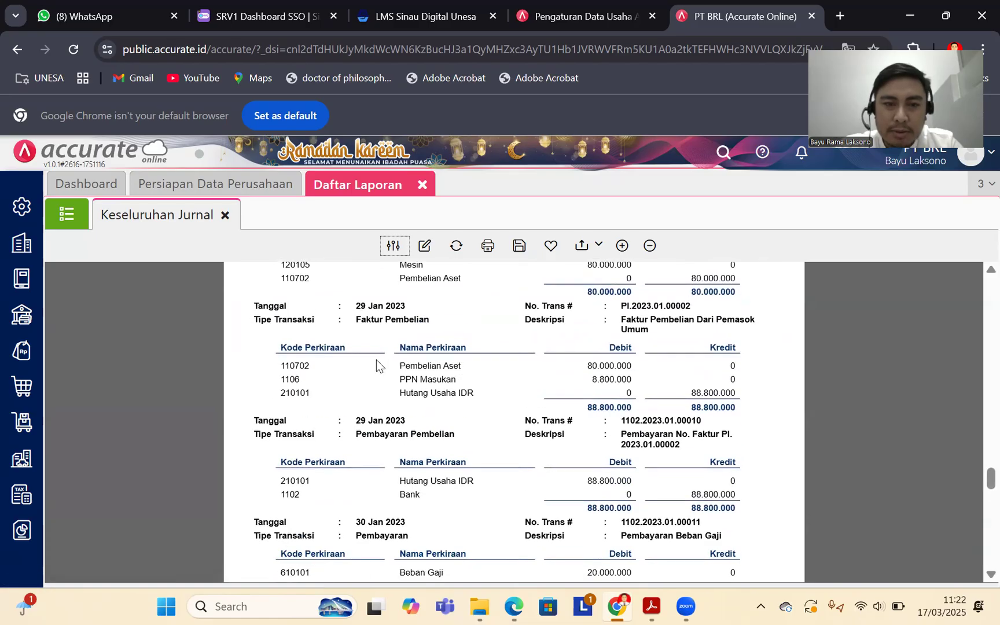
pyautogui.scroll(-2, 485, 382)
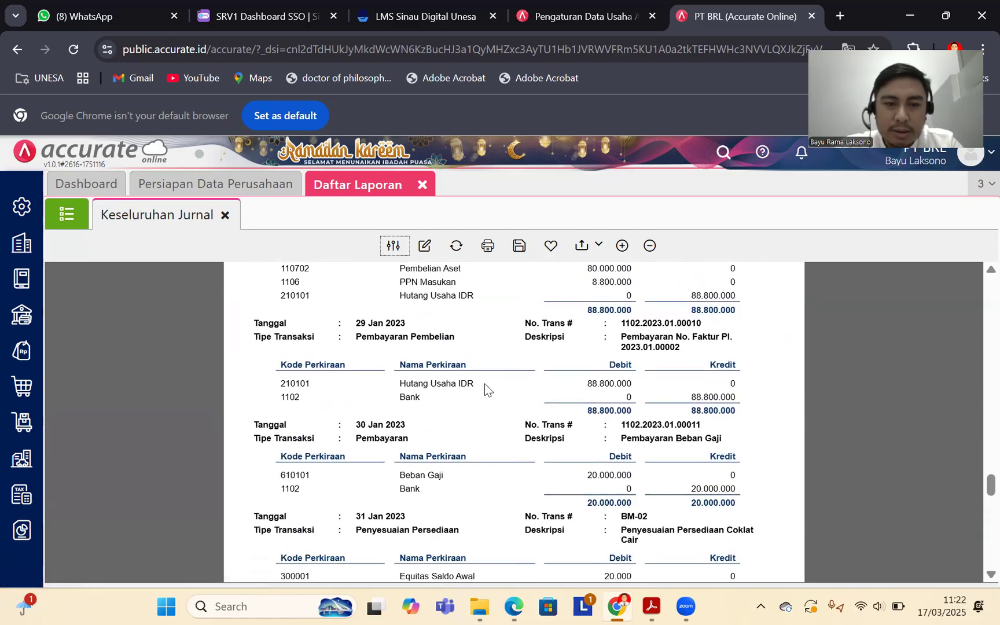
pyautogui.scroll(-2, 485, 390)
pyautogui.scroll(-8, 480, 387)
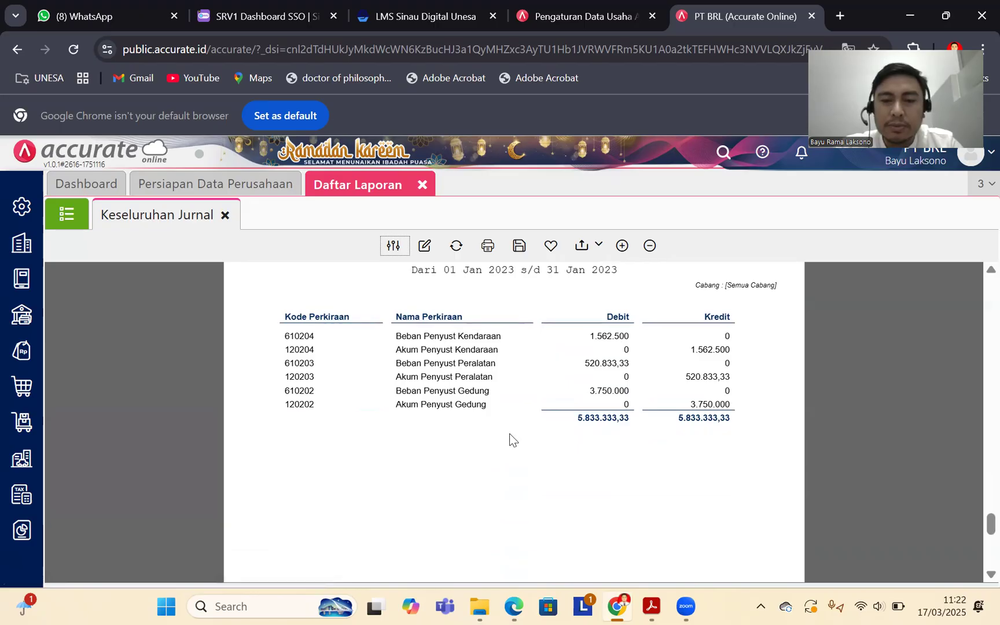
pyautogui.scroll(2, 656, 409)
pyautogui.scroll(-2, 651, 412)
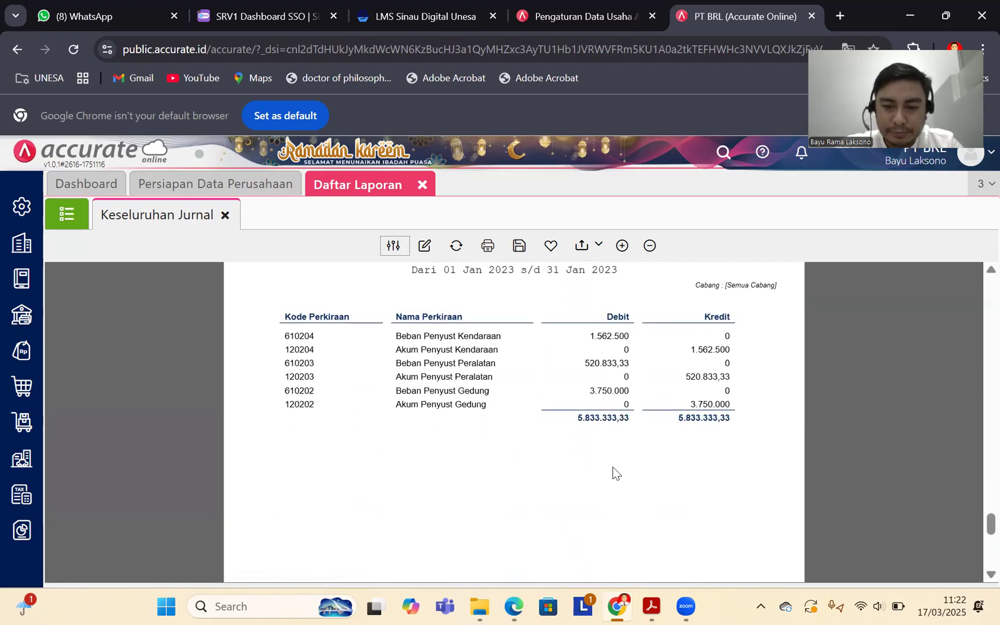
# Step: Check the required financial reports in the PDF, and close and reopen Daftar Laporan in Accurate Online
pyautogui.click(651, 606)
pyautogui.scroll(3, 466, 268)
pyautogui.scroll(-6, 466, 268)
pyautogui.scroll(4, 464, 269)
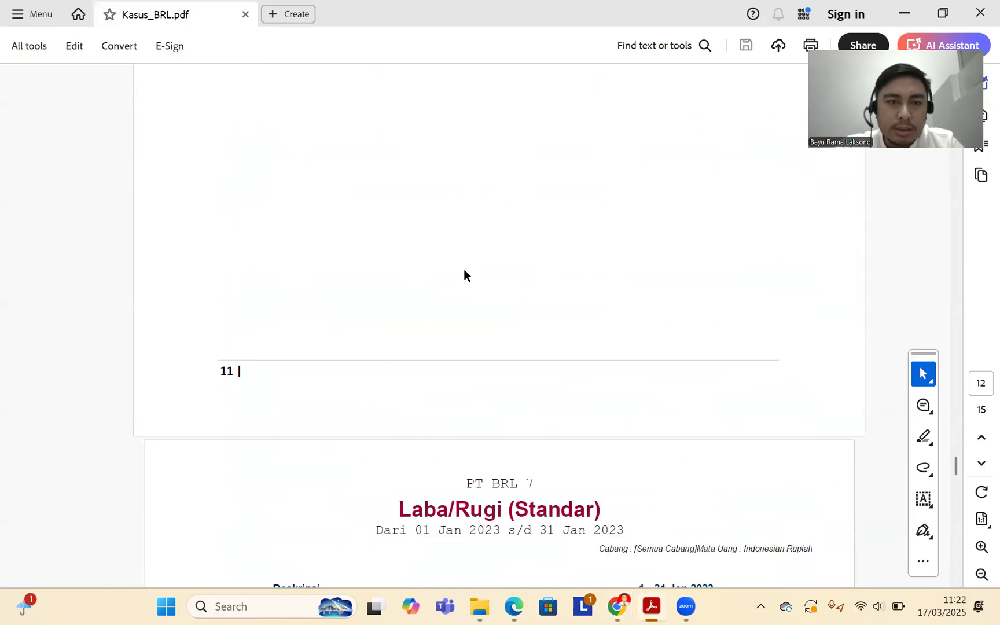
pyautogui.scroll(5, 464, 275)
pyautogui.click(618, 606)
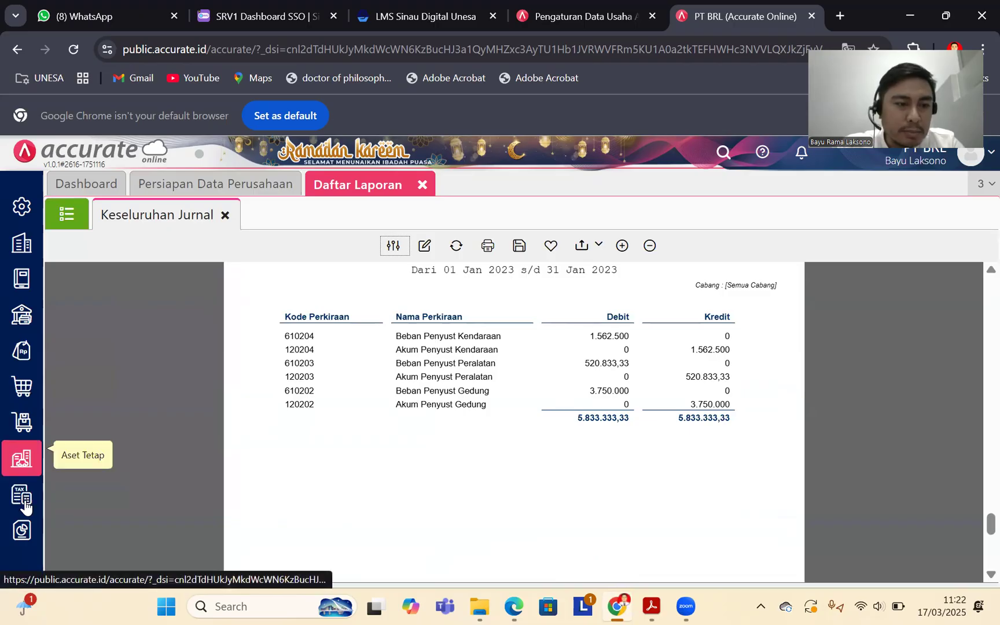
pyautogui.click(18, 540)
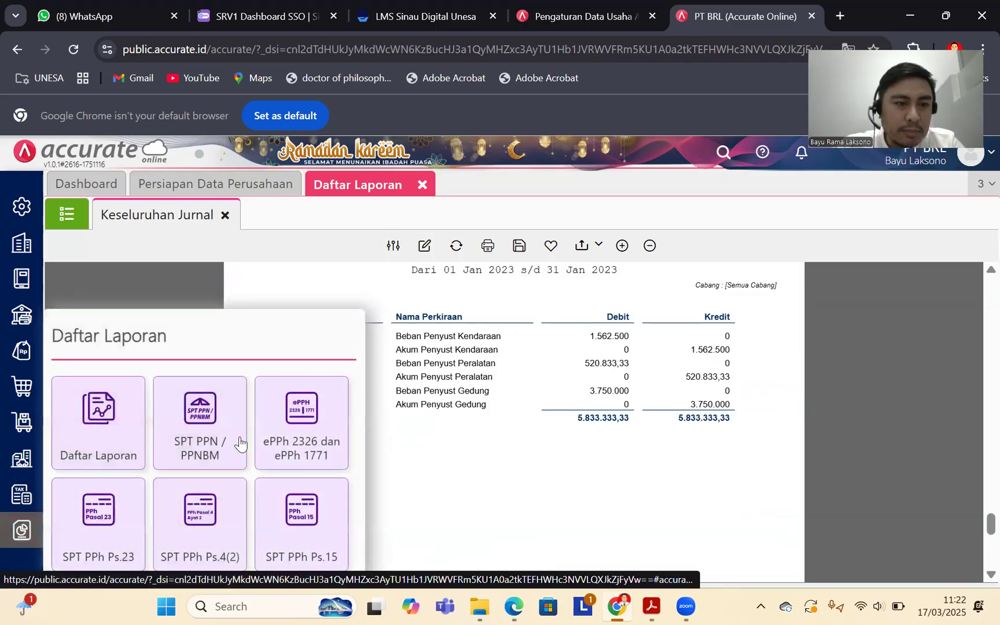
pyautogui.click(107, 410)
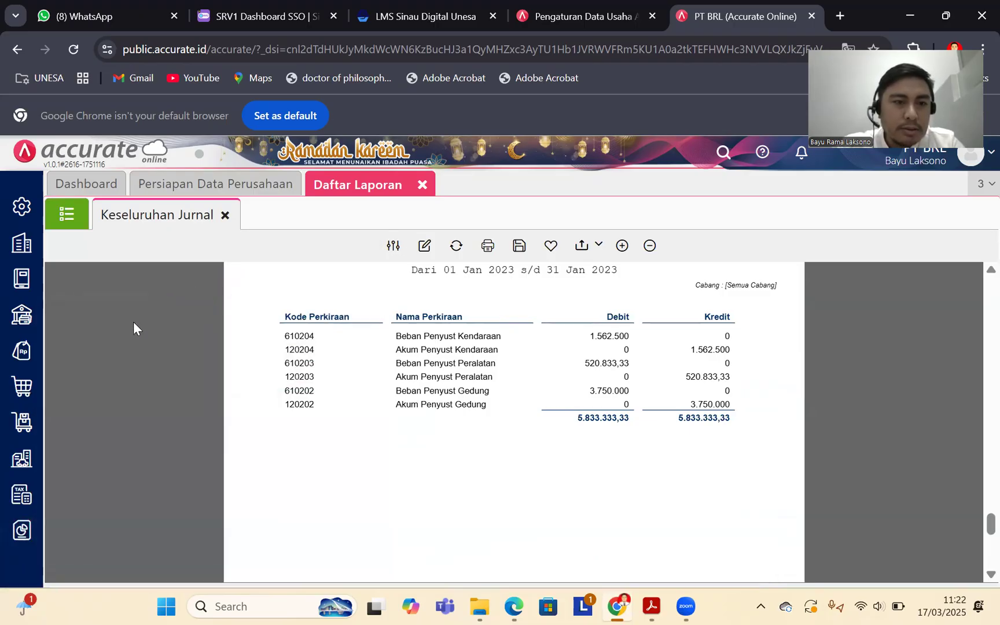
pyautogui.click(21, 530)
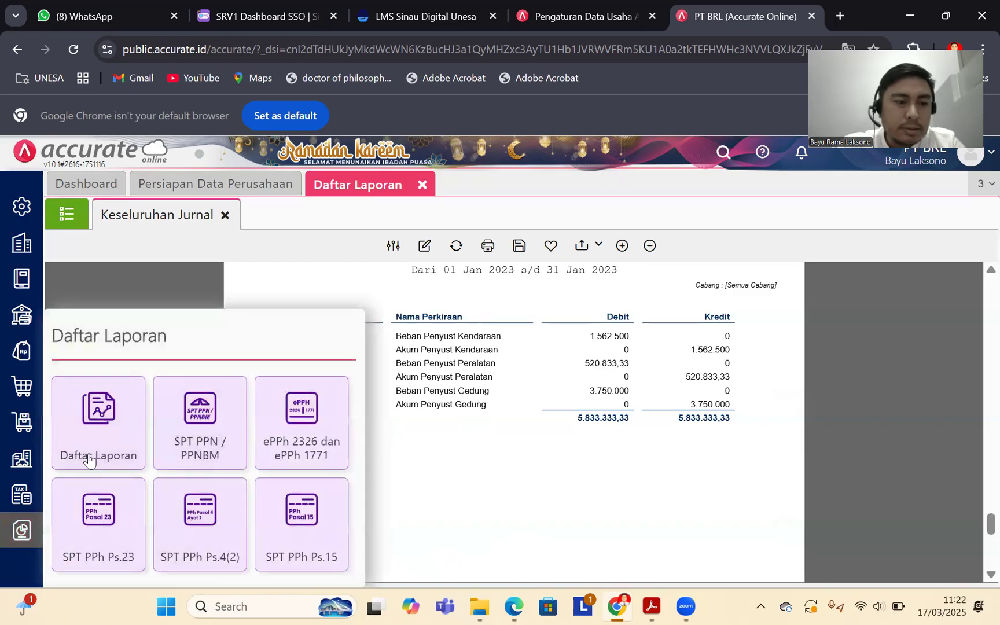
pyautogui.click(422, 184)
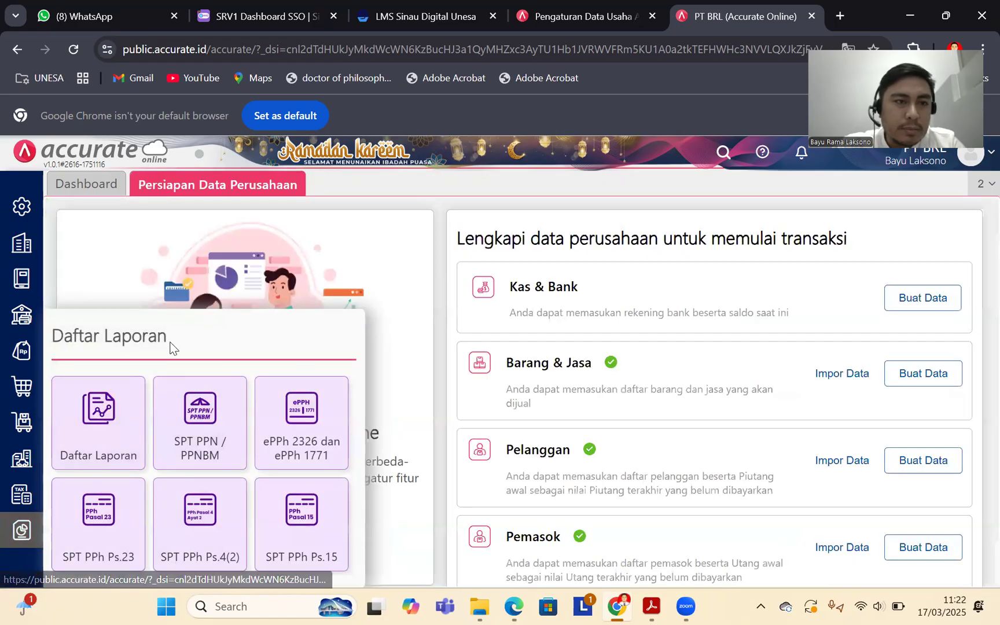
pyautogui.click(86, 439)
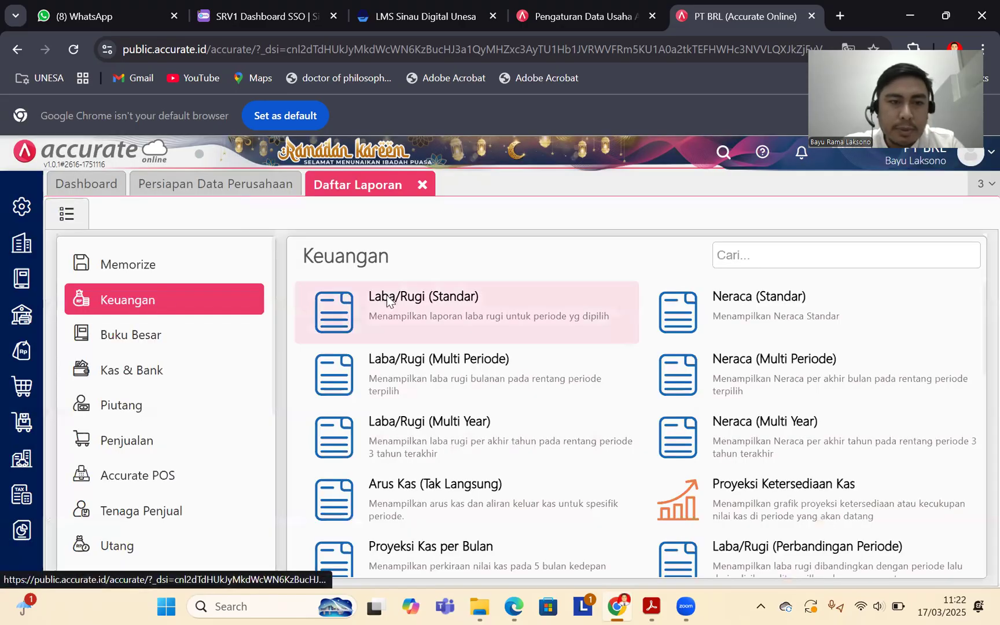
# Step: Display the Laba/Rugi (Standar) report for 01/01/2023 to 31/01/2023
pyautogui.click(385, 299)
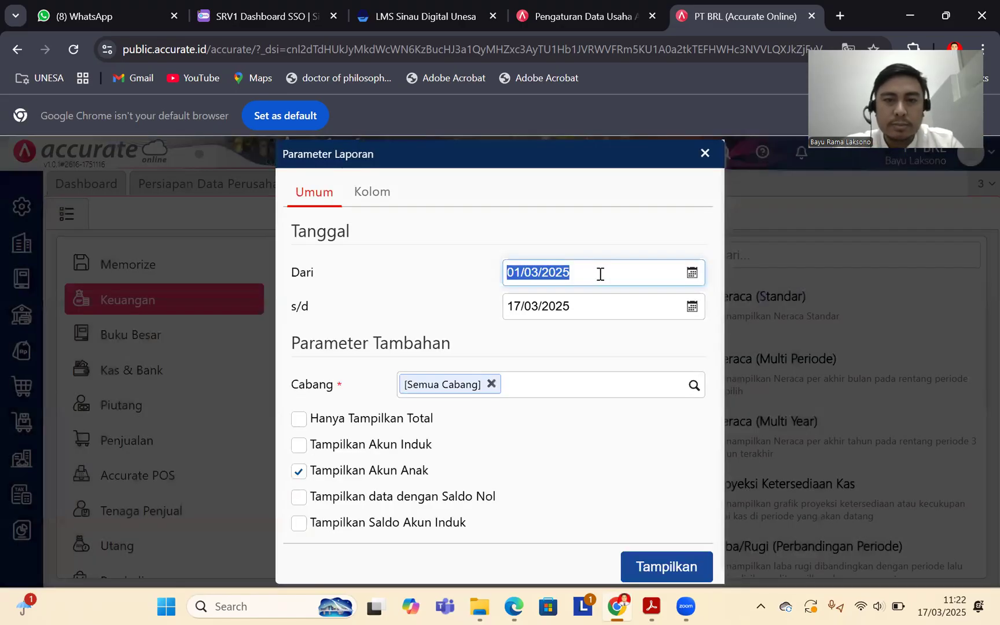
pyautogui.write('01/01/202')
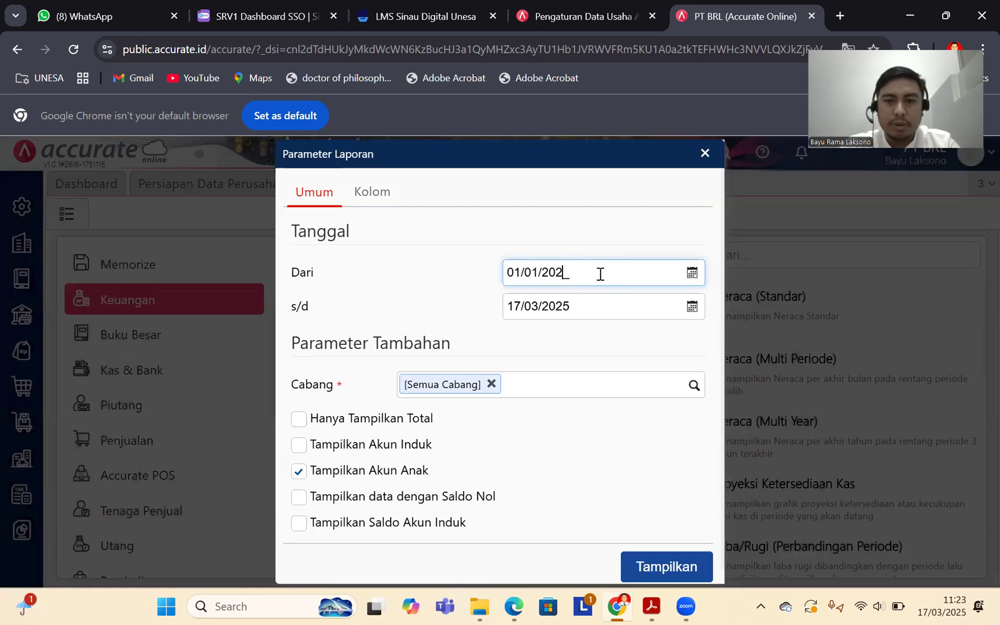
pyautogui.click(599, 305)
pyautogui.write('31/')
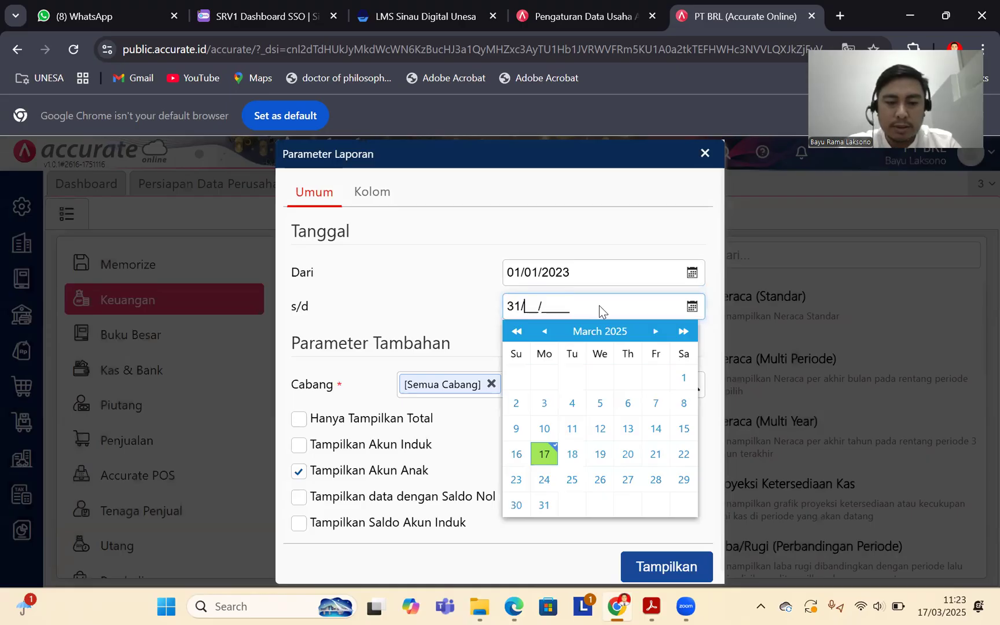
pyautogui.write('01/2023')
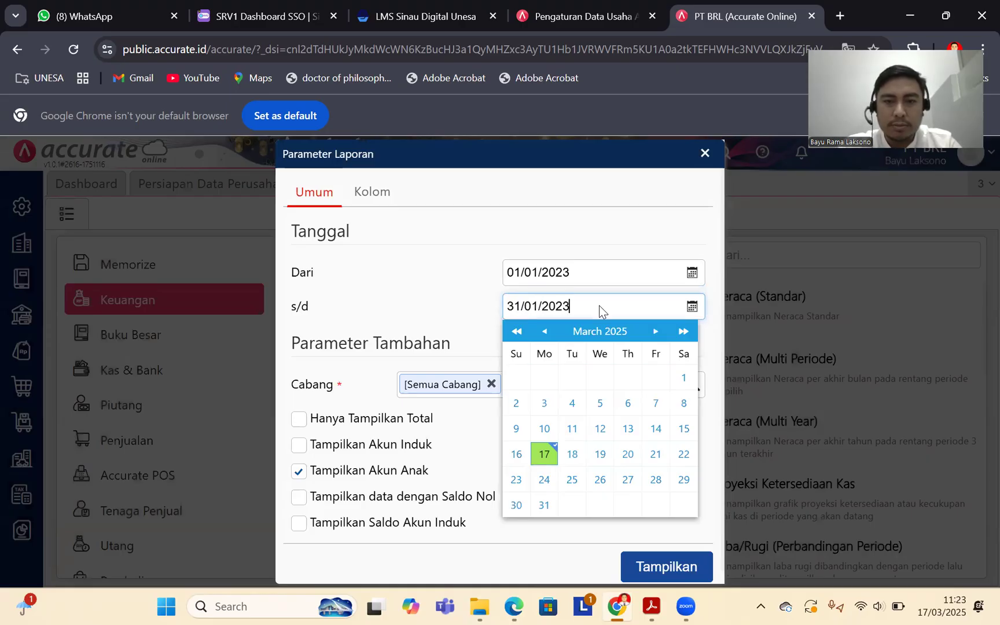
pyautogui.click(438, 282)
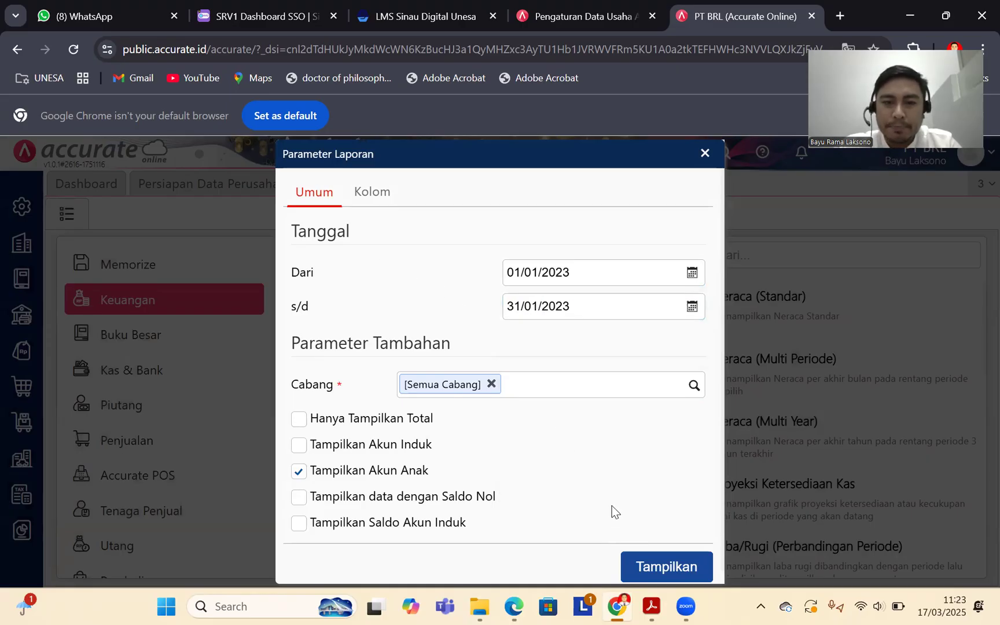
pyautogui.click(662, 567)
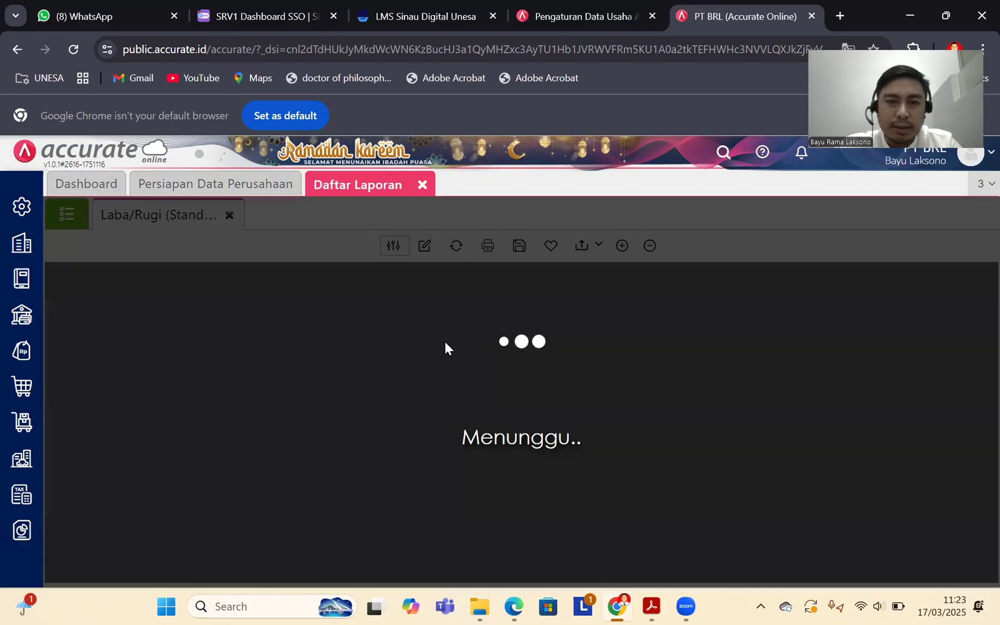
# Step: Examine the Laba/Rugi report through Laba Bersih, check the required reports in Kasus_BRL.pdf, and return to Accurate Online
pyautogui.scroll(-8, 690, 364)
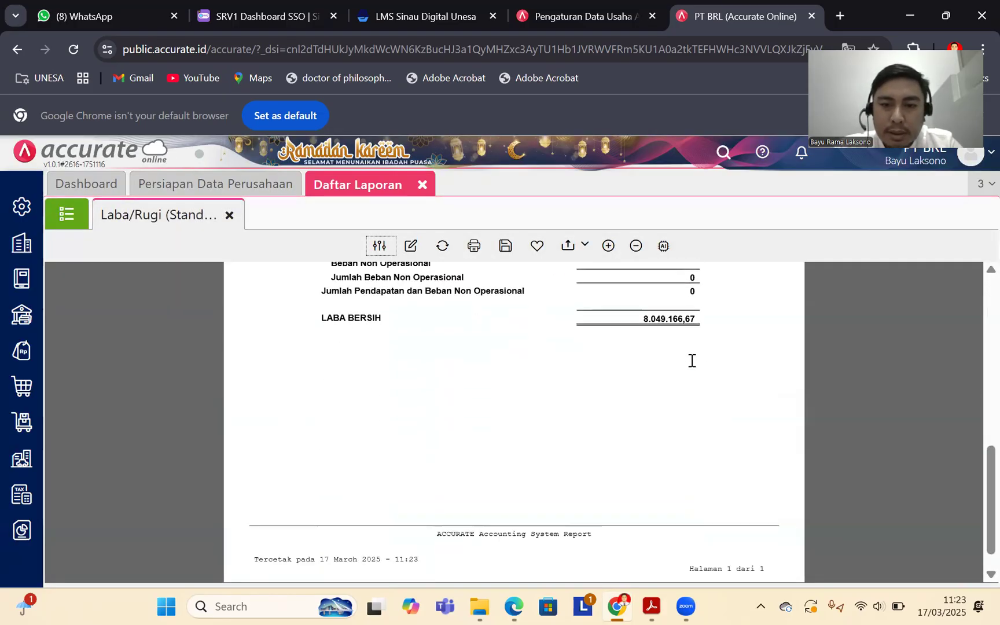
pyautogui.scroll(3, 693, 362)
pyautogui.scroll(6, 693, 359)
pyautogui.scroll(-7, 693, 360)
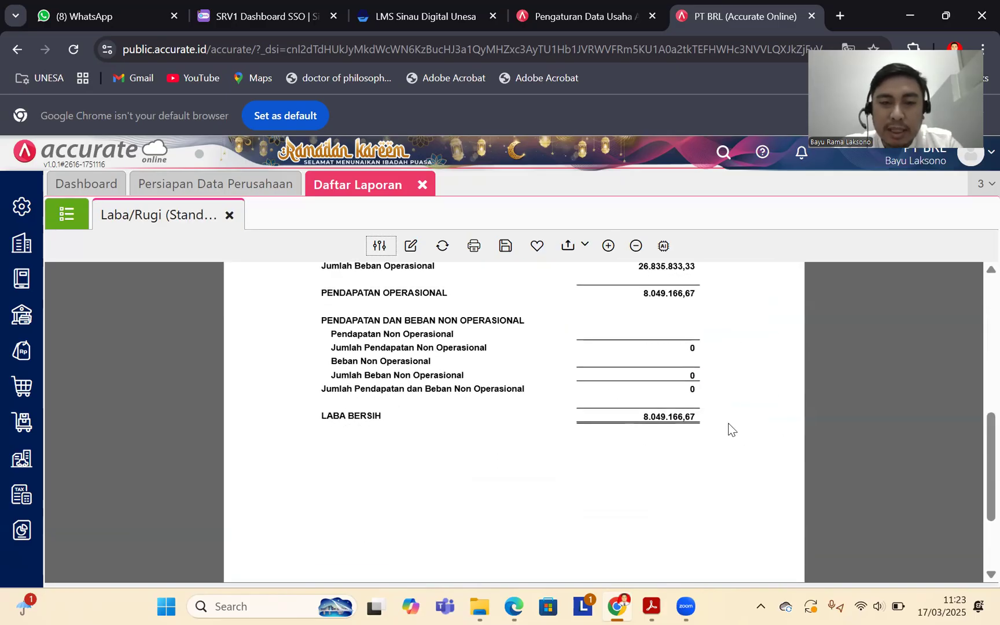
pyautogui.click(651, 606)
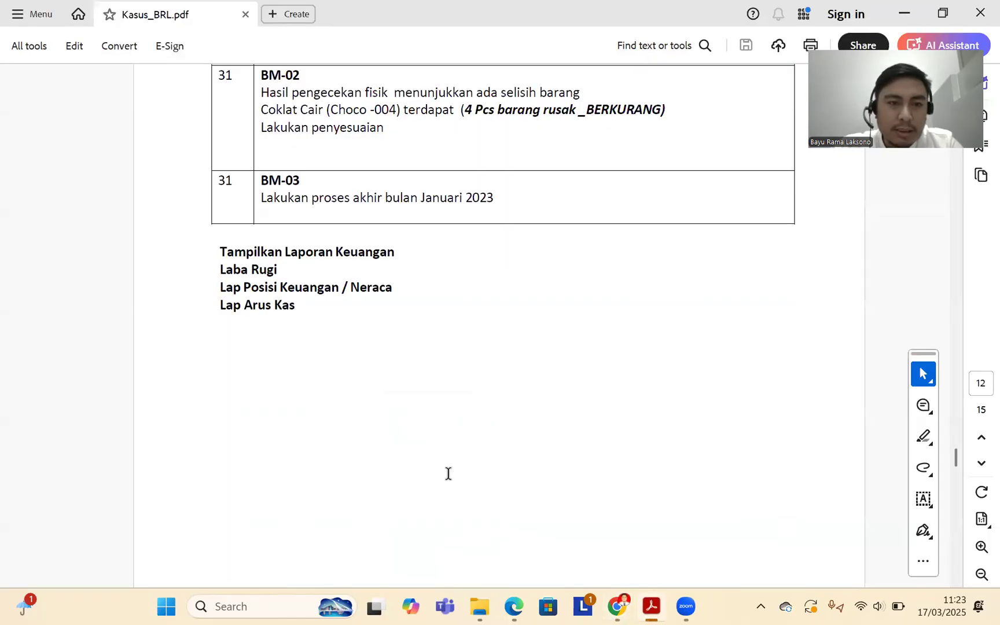
pyautogui.click(617, 605)
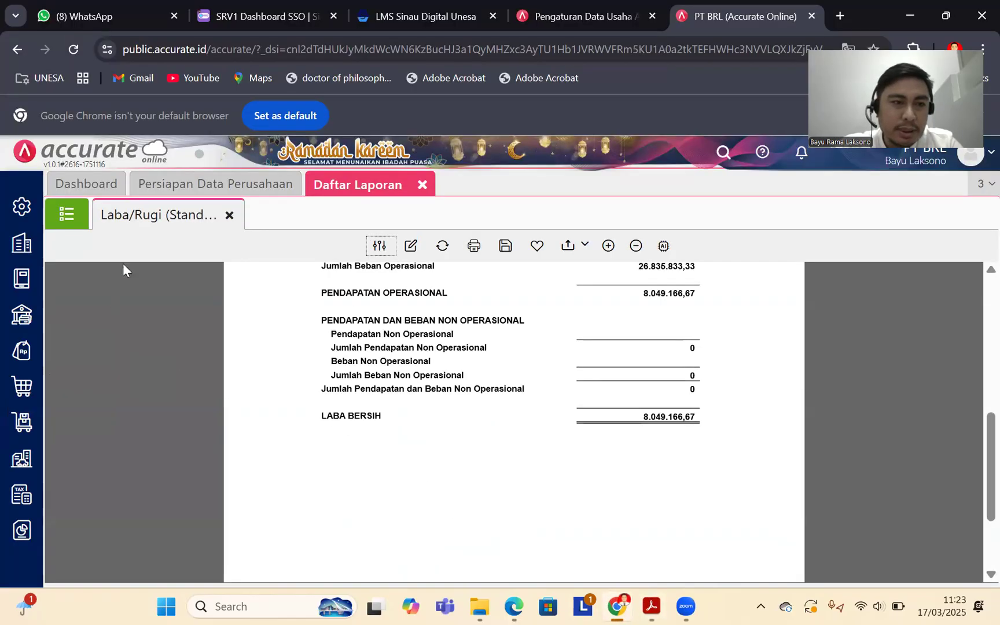
# Step: Display the Neraca (Standar) report from the Keuangan category of Daftar Laporan as of 31/01/2023
pyautogui.click(67, 215)
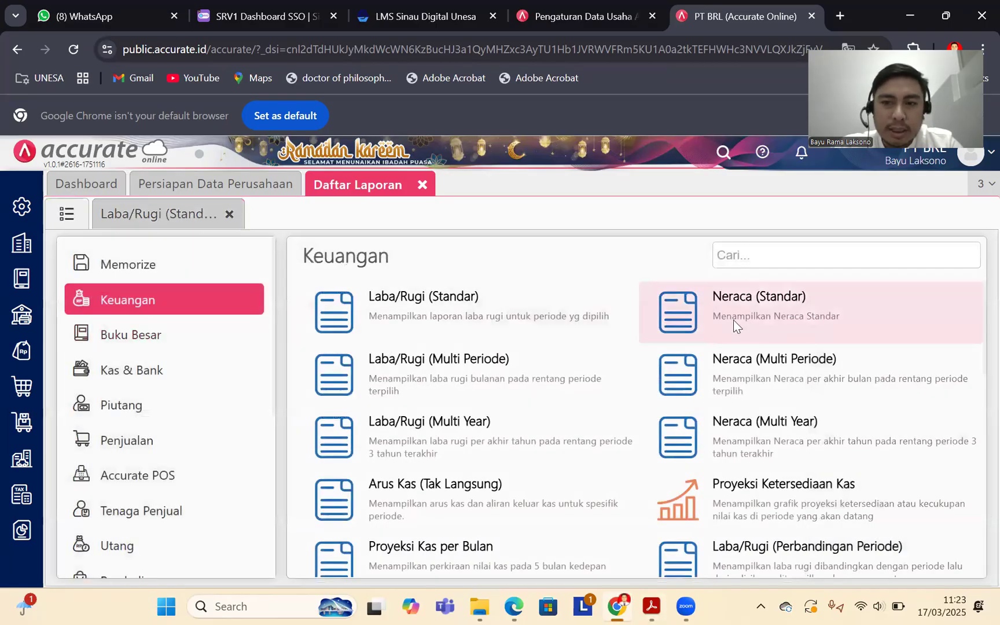
pyautogui.click(443, 295)
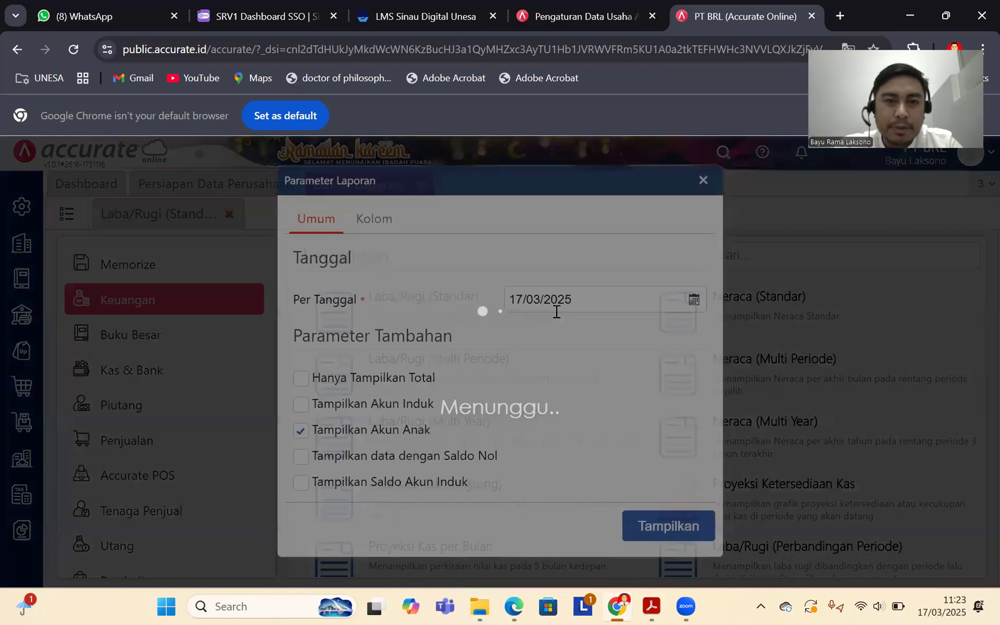
pyautogui.write('31/01/202')
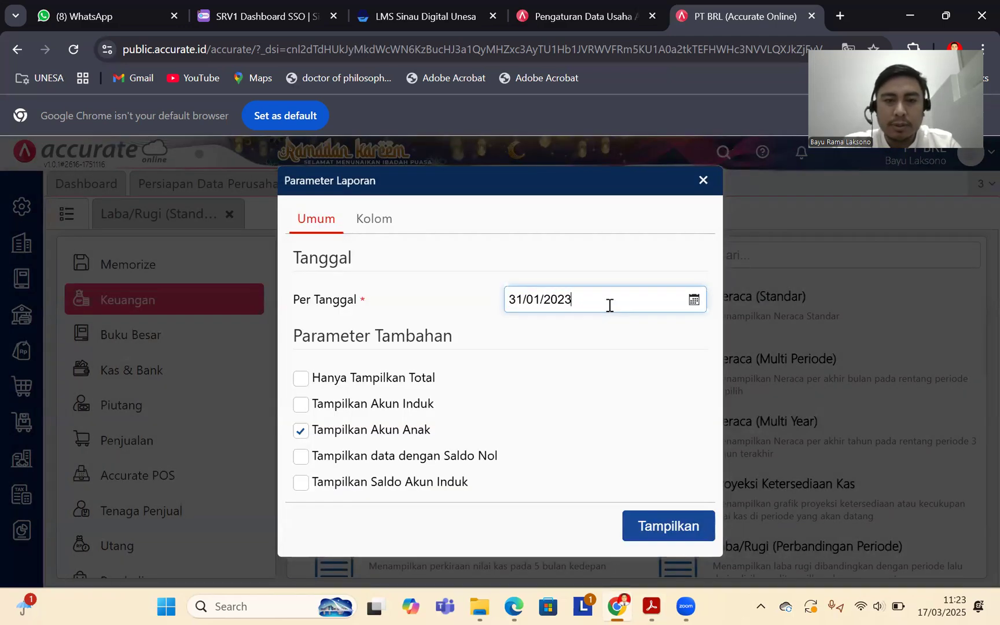
pyautogui.click(647, 518)
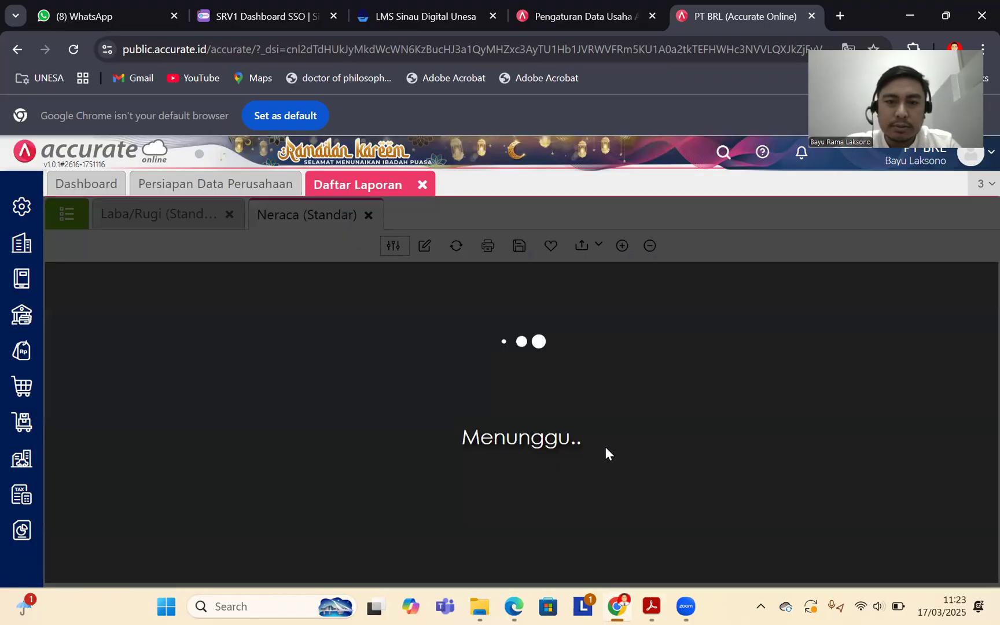
# Step: Examine the Neraca's assets, liabilities and equity, recheck the report list in Kasus_BRL.pdf, and return to Accurate Online
pyautogui.scroll(-15, 699, 370)
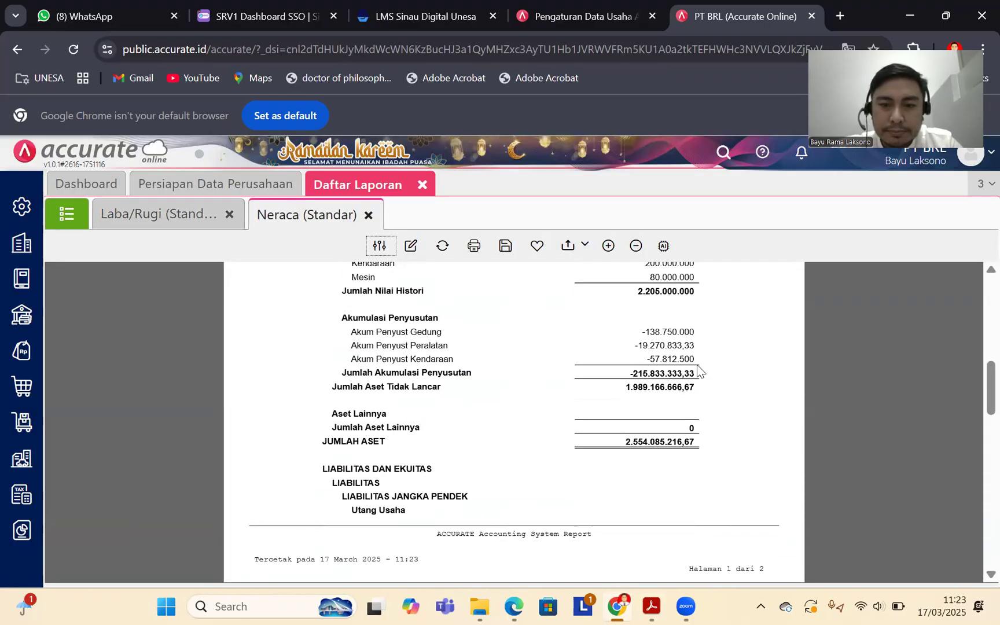
pyautogui.scroll(-2, 699, 365)
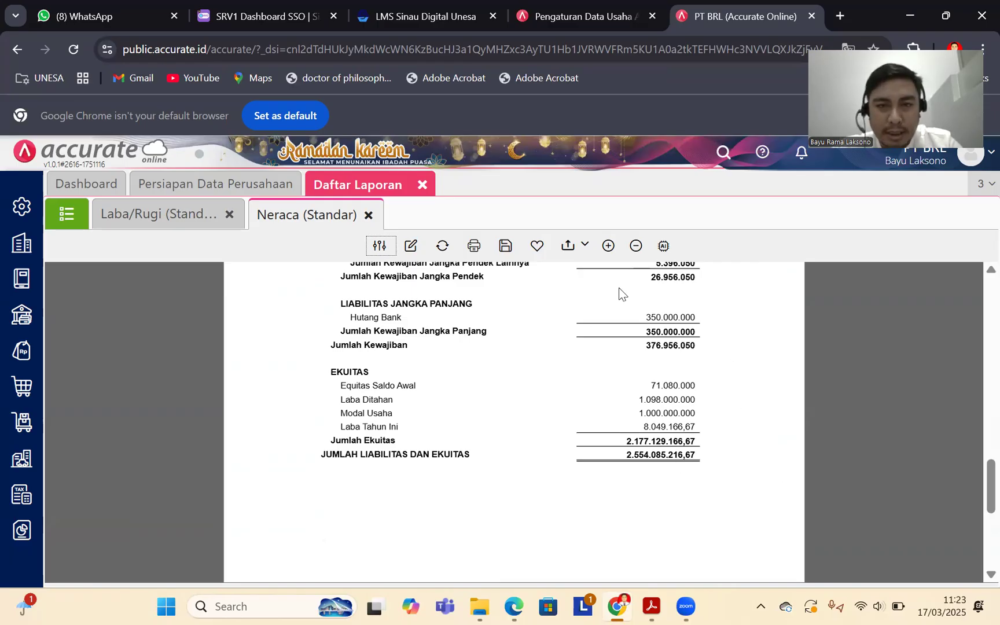
pyautogui.click(651, 606)
pyautogui.scroll(-1, 255, 301)
pyautogui.scroll(1, 259, 290)
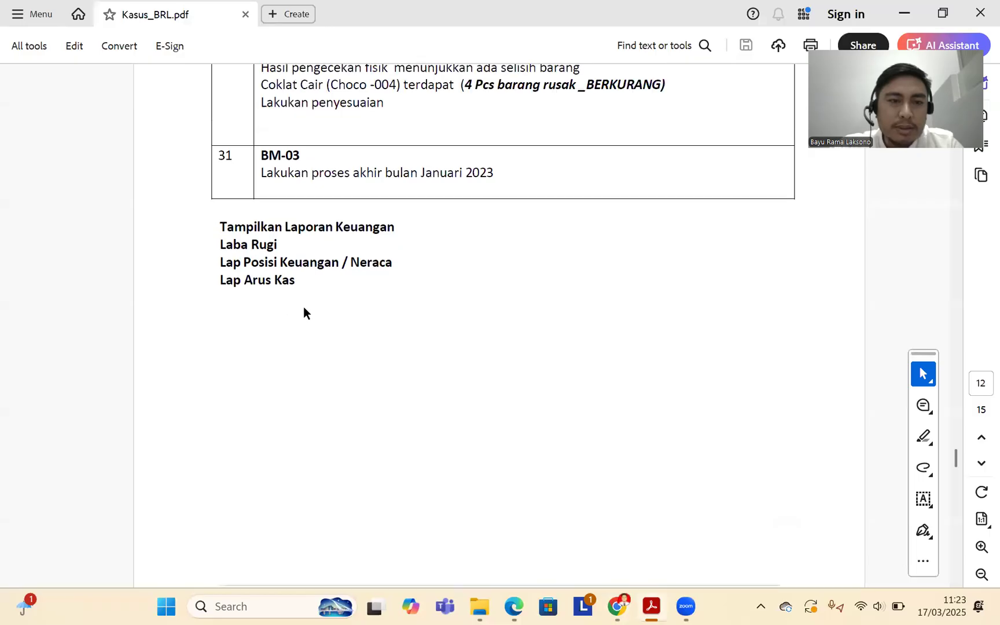
pyautogui.click(618, 607)
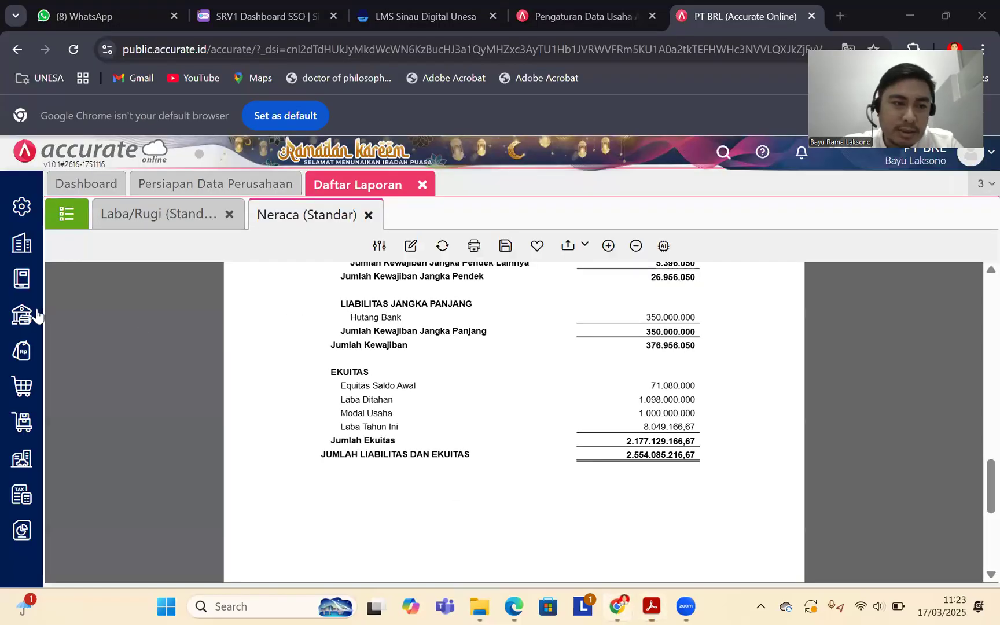
# Step: Open the Arus Kas (Tak Langsung) report parameters from the Keuangan category and set the starting period to Desember 2022
pyautogui.click(67, 214)
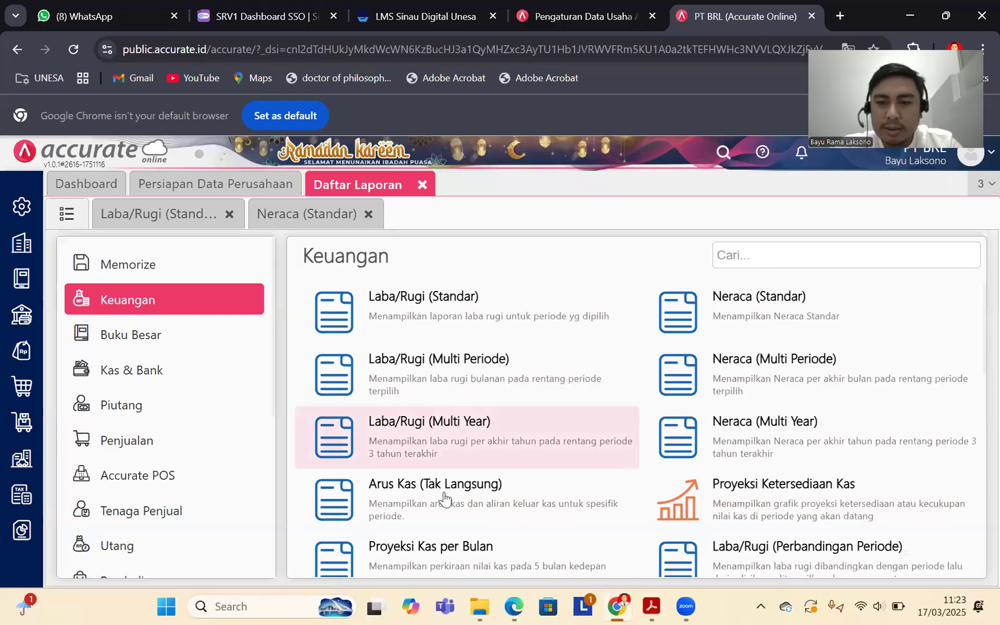
pyautogui.scroll(-3, 579, 492)
pyautogui.scroll(3, 777, 351)
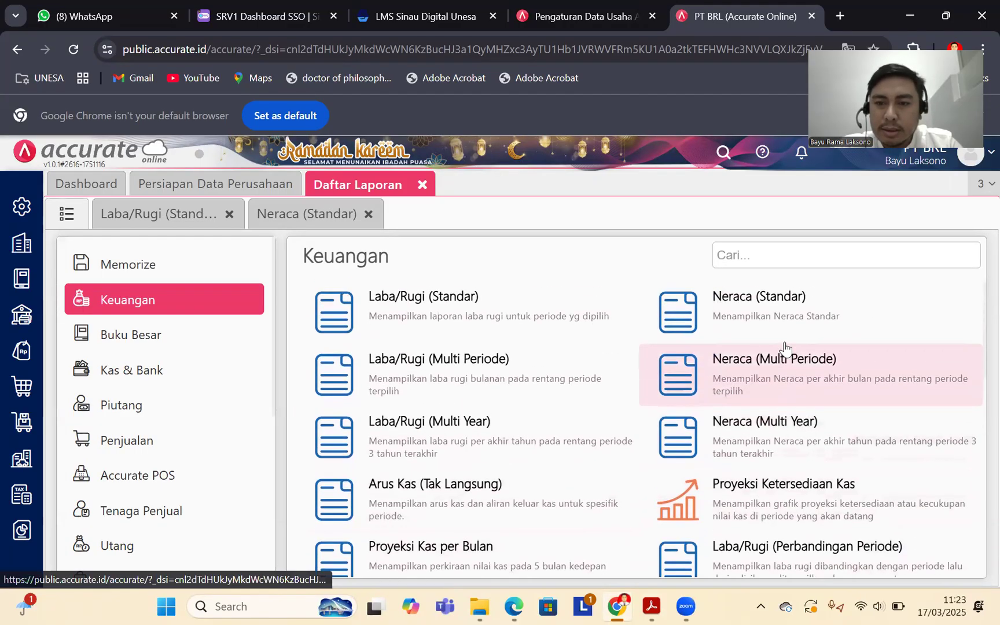
pyautogui.scroll(-2, 666, 353)
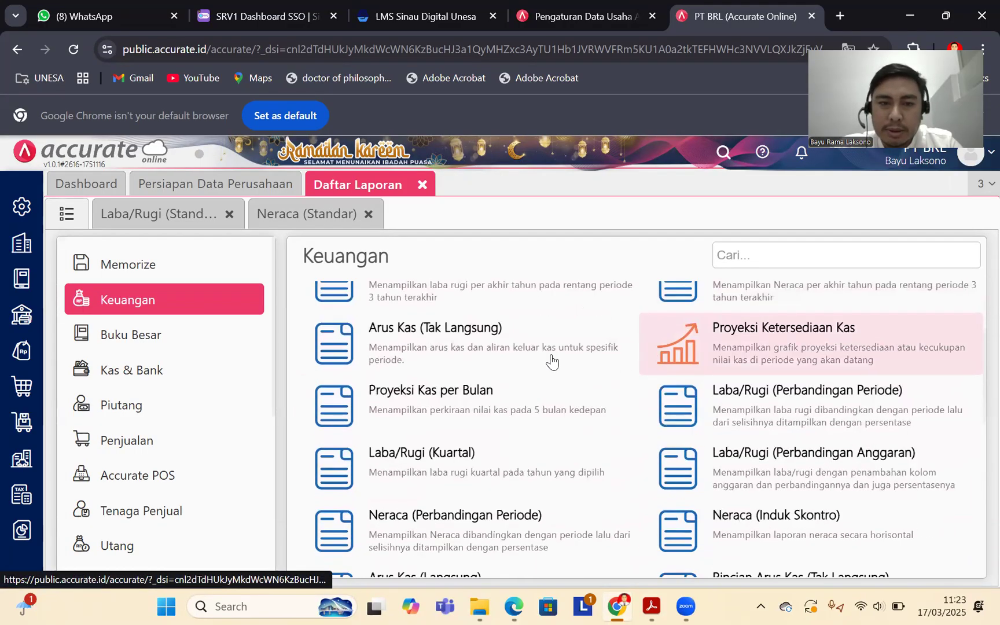
pyautogui.click(464, 354)
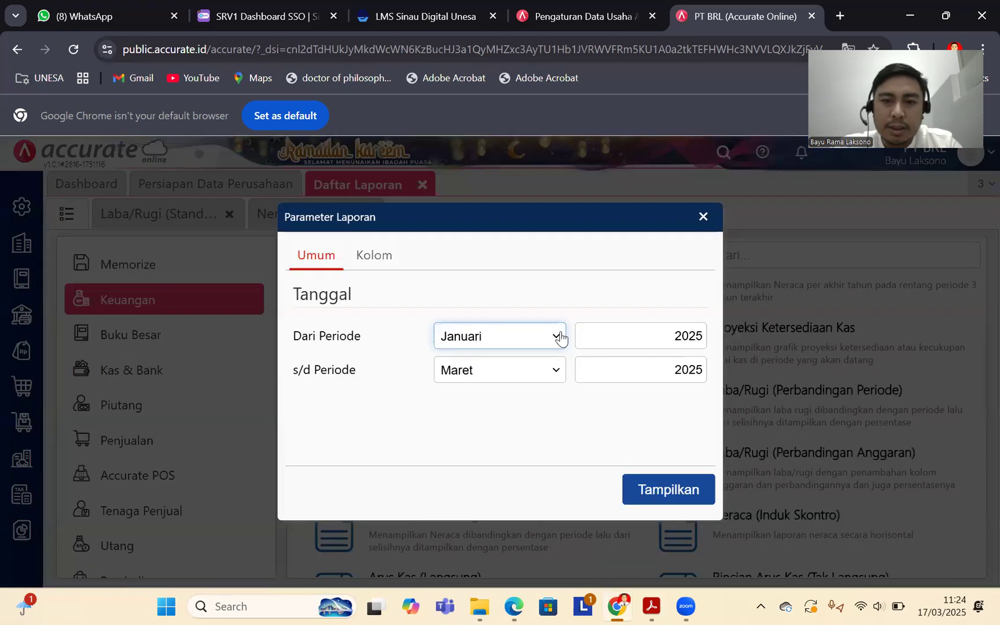
pyautogui.click(559, 337)
pyautogui.click(513, 316)
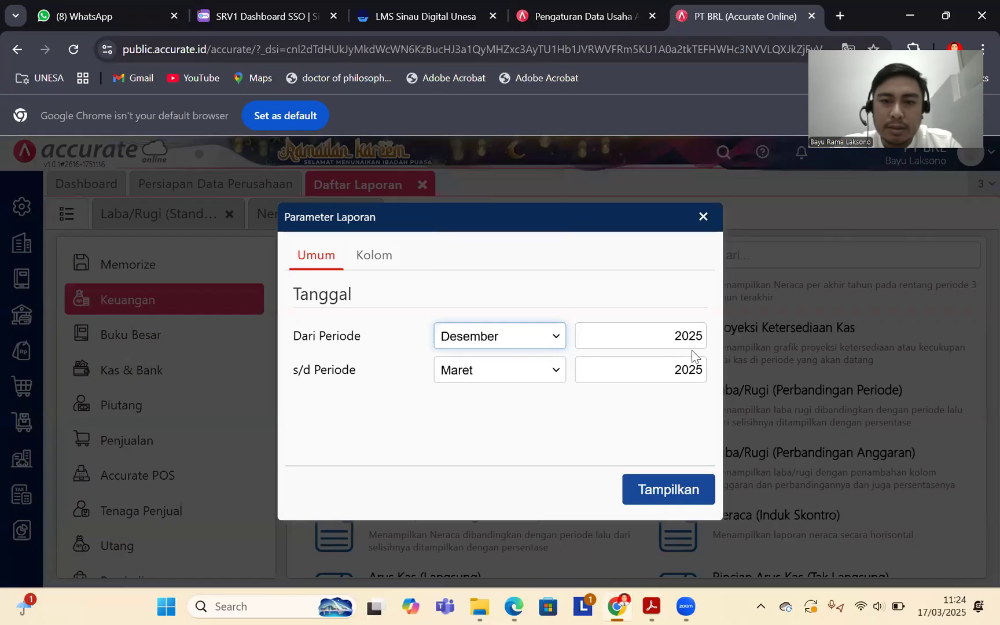
pyautogui.click(695, 335)
pyautogui.write('2022')
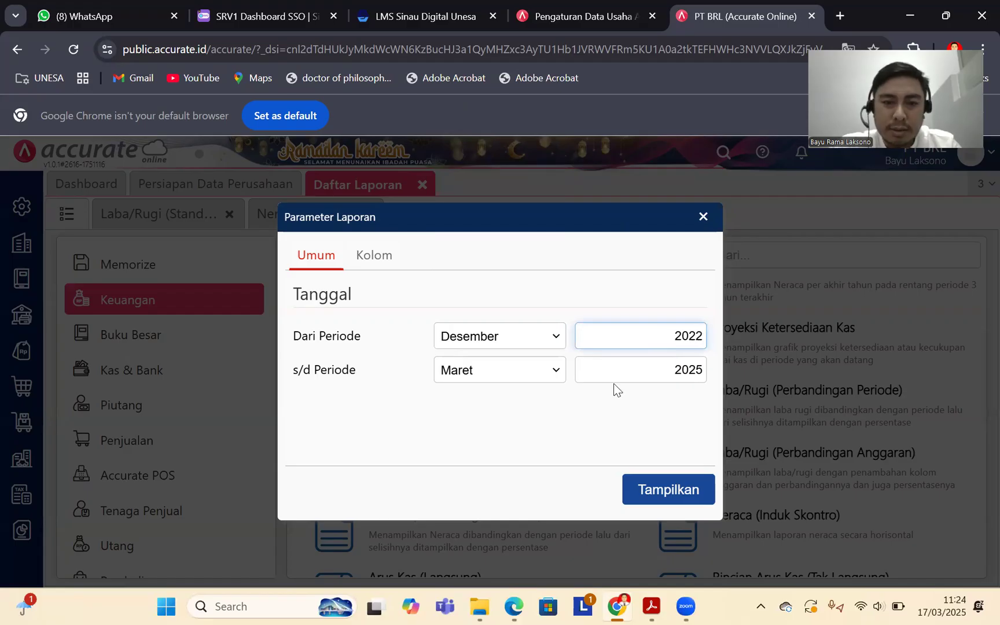
# Step: Set the ending period to Januari 2023 and display the Arus Kas (Tak Langsung) report
pyautogui.click(552, 369)
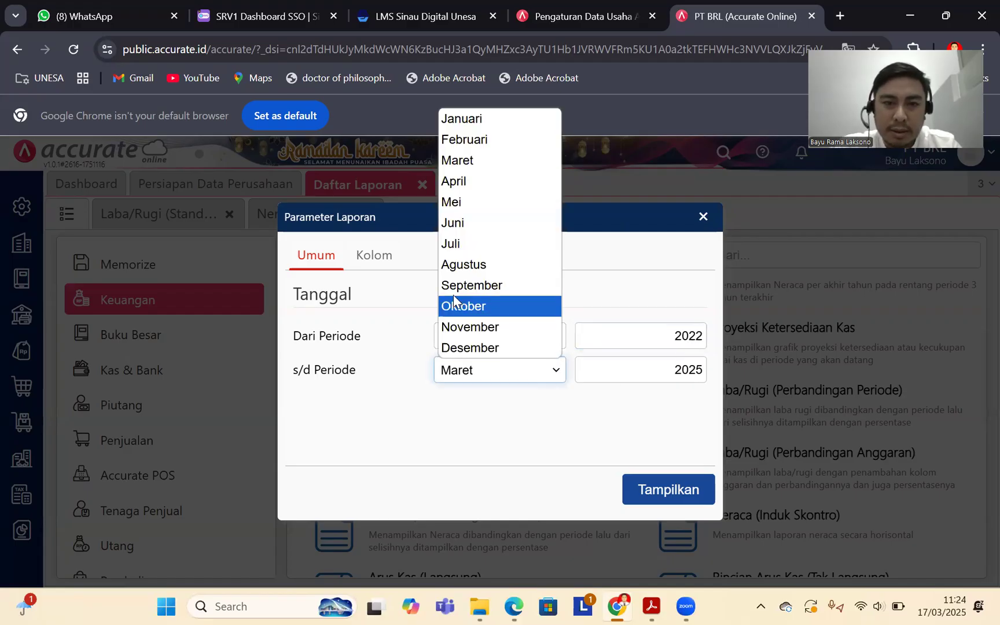
pyautogui.click(481, 119)
pyautogui.moveTo(674, 368); pyautogui.dragTo(714, 370)
pyautogui.write('2023')
pyautogui.click(683, 491)
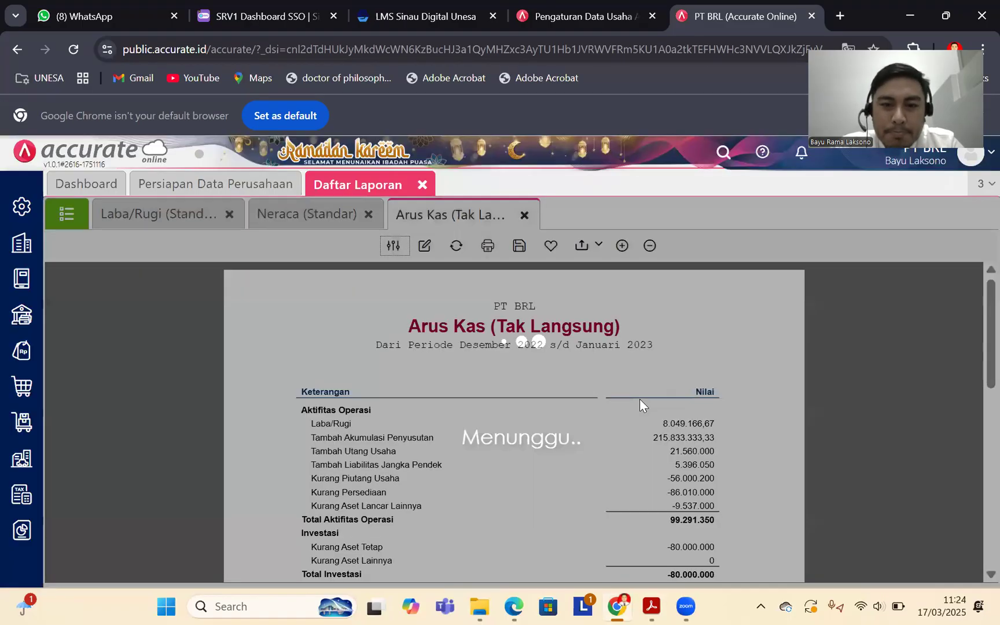
# Step: Examine the operating, investing and financing sections and the ending cash balance in the Arus Kas (Tak Langsung) report
pyautogui.scroll(-10, 640, 399)
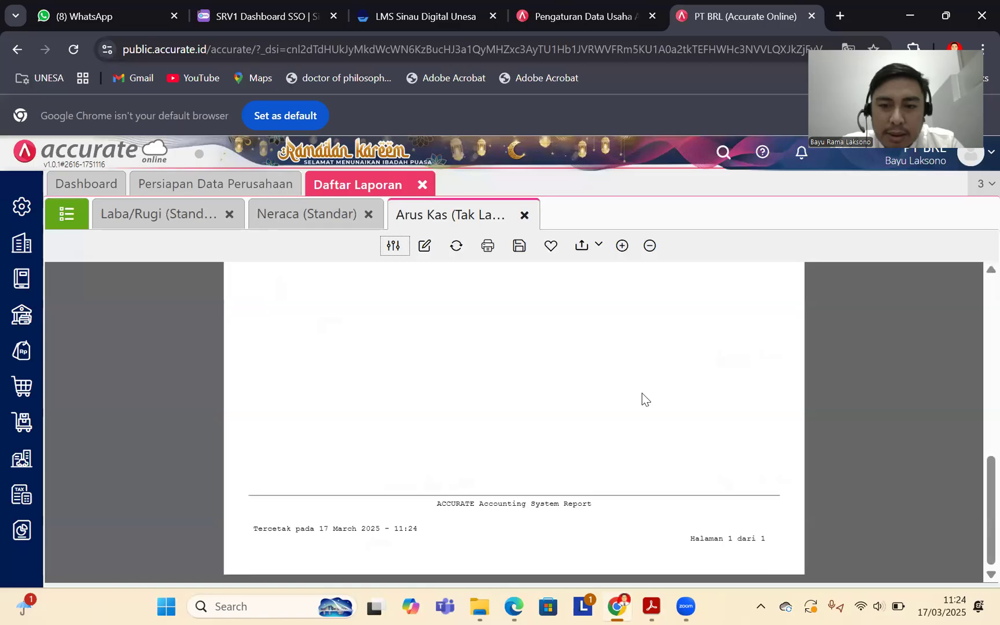
pyautogui.scroll(10, 642, 393)
pyautogui.scroll(-5, 644, 391)
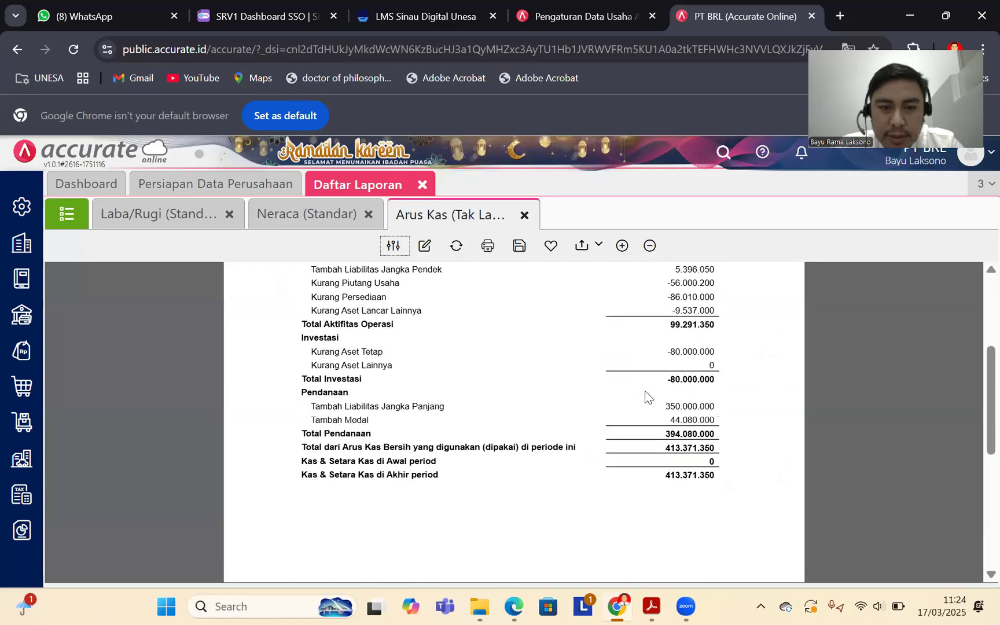
pyautogui.scroll(3, 644, 393)
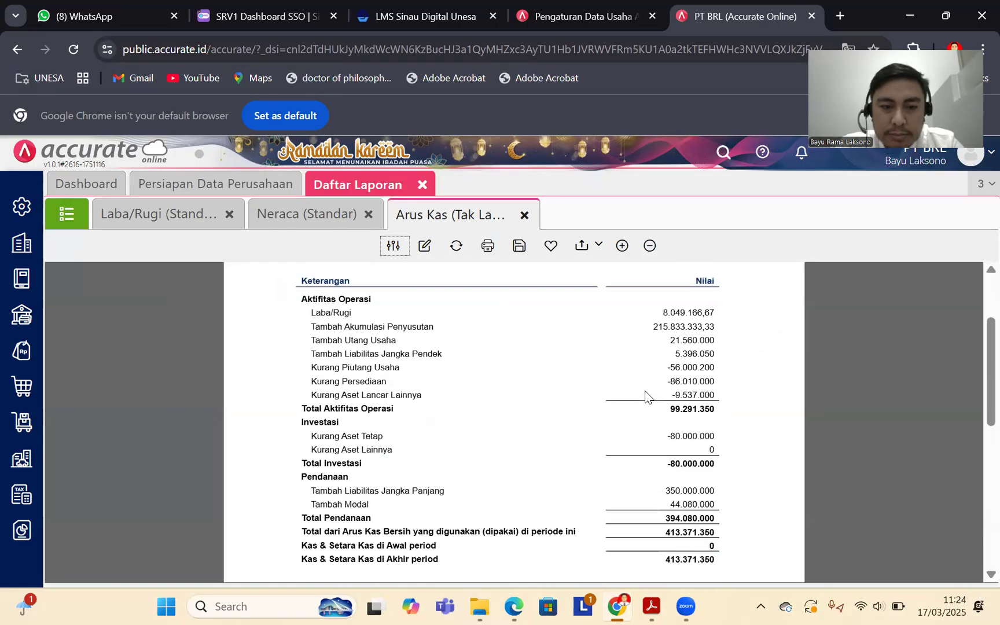
pyautogui.scroll(-3, 645, 391)
pyautogui.scroll(3, 645, 392)
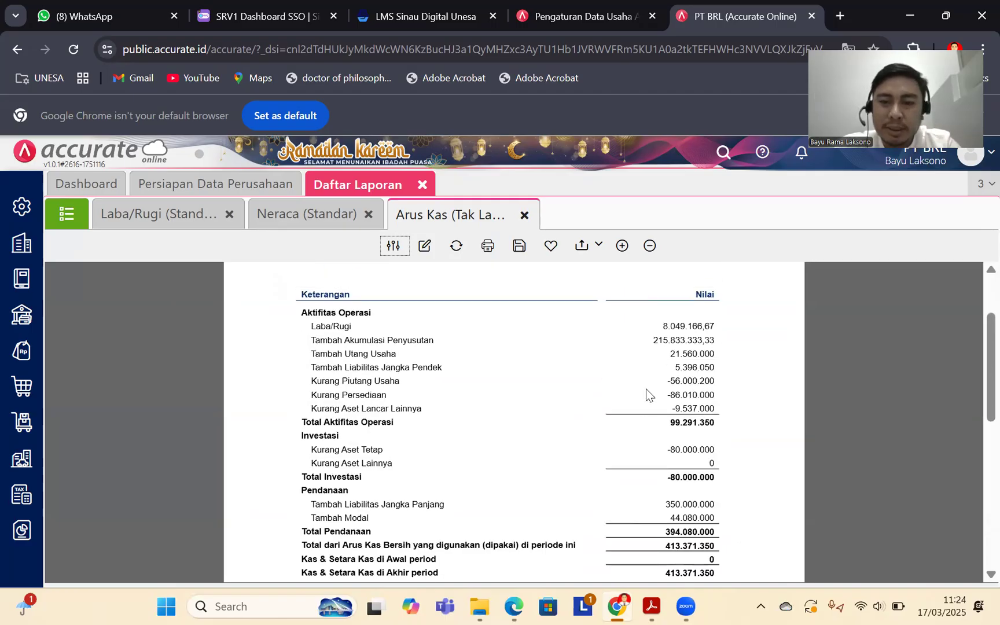
pyautogui.scroll(-2, 649, 395)
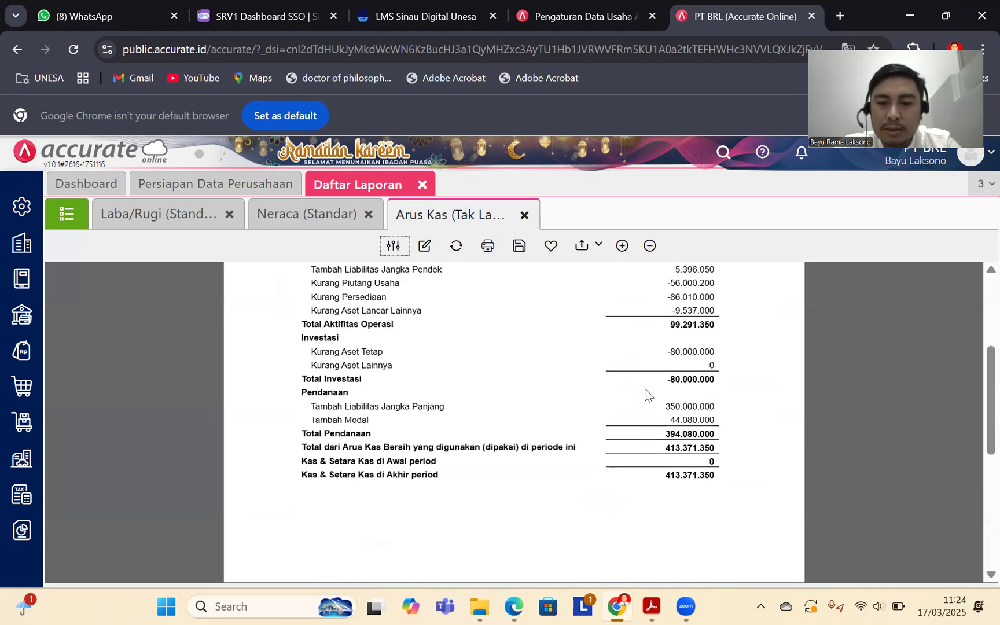
pyautogui.scroll(4, 601, 393)
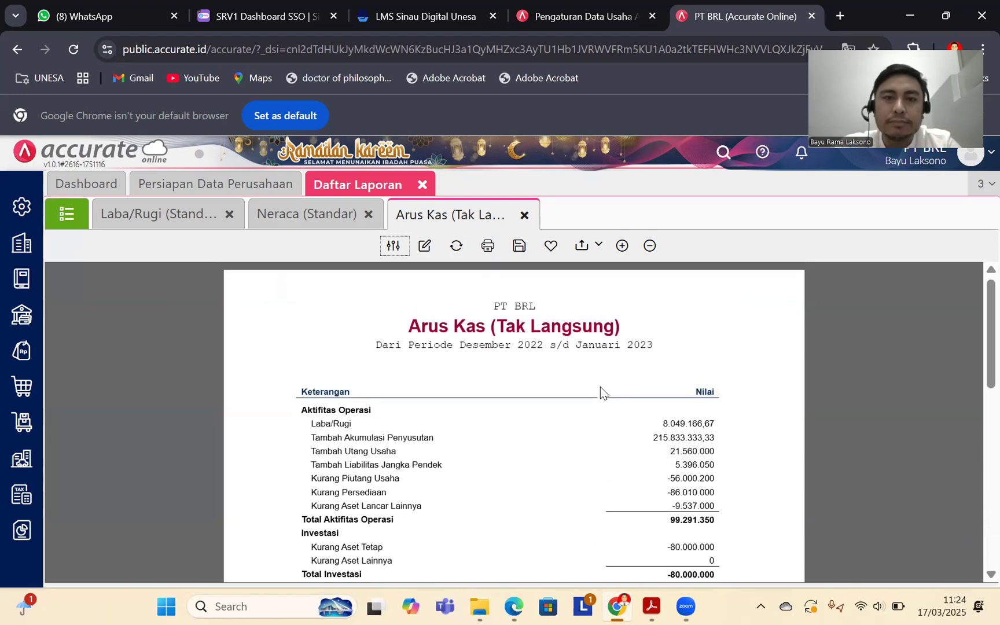